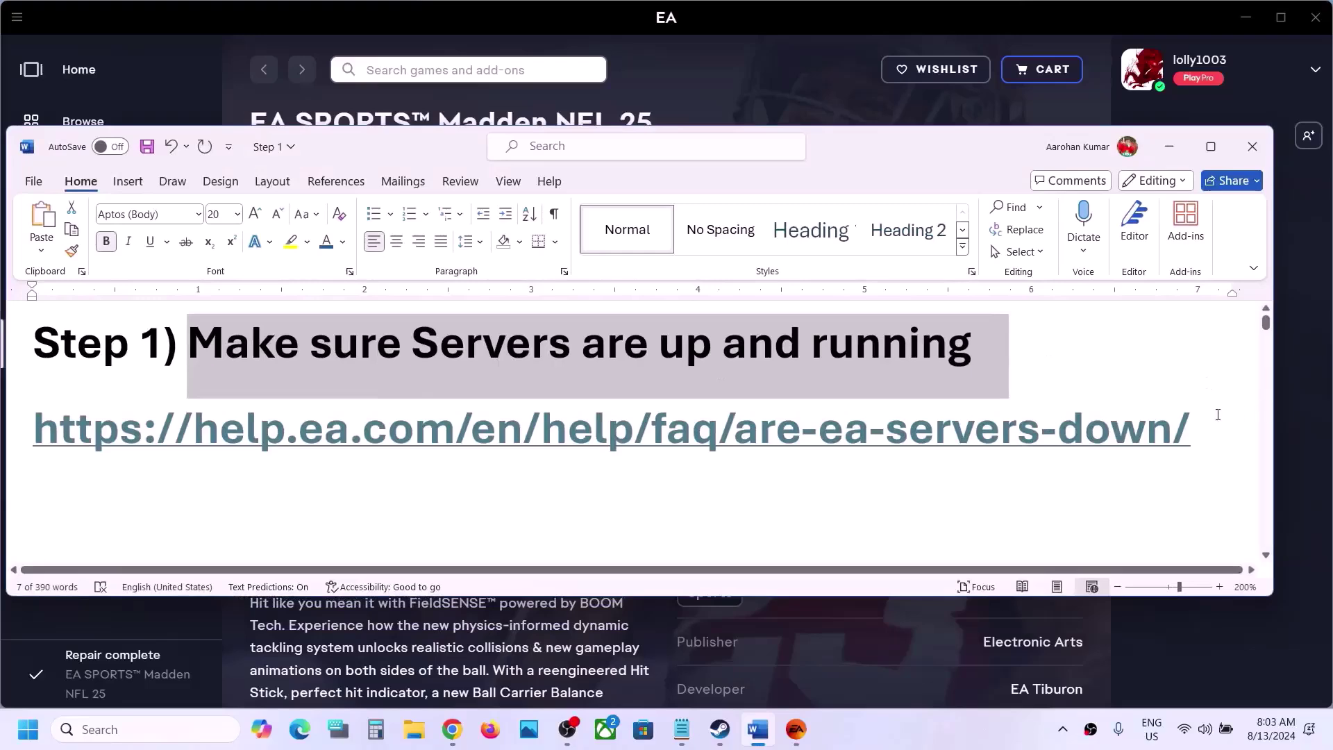
Switch to Chrome and check the server status of EA services and games on the EA Help page
{"action": "left_click", "coordinate": [1198, 420]}
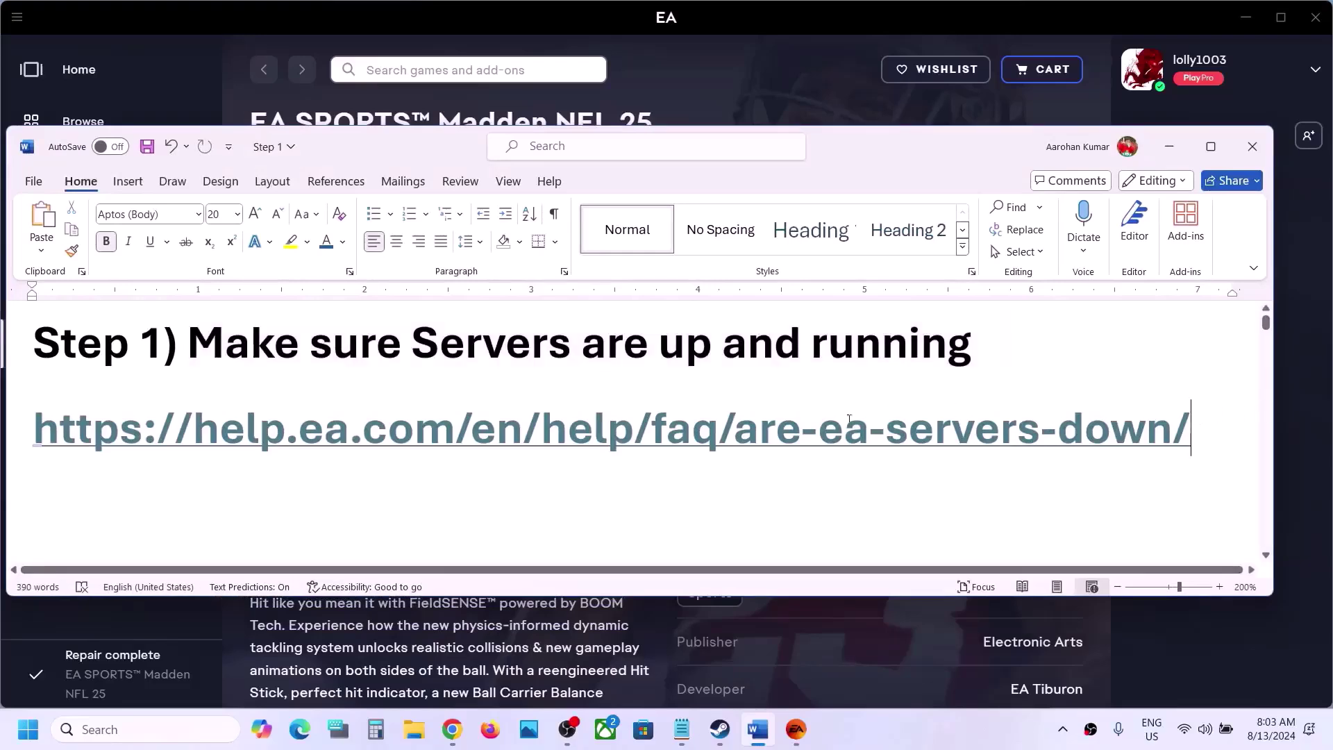
{"action": "left_click", "coordinate": [455, 741]}
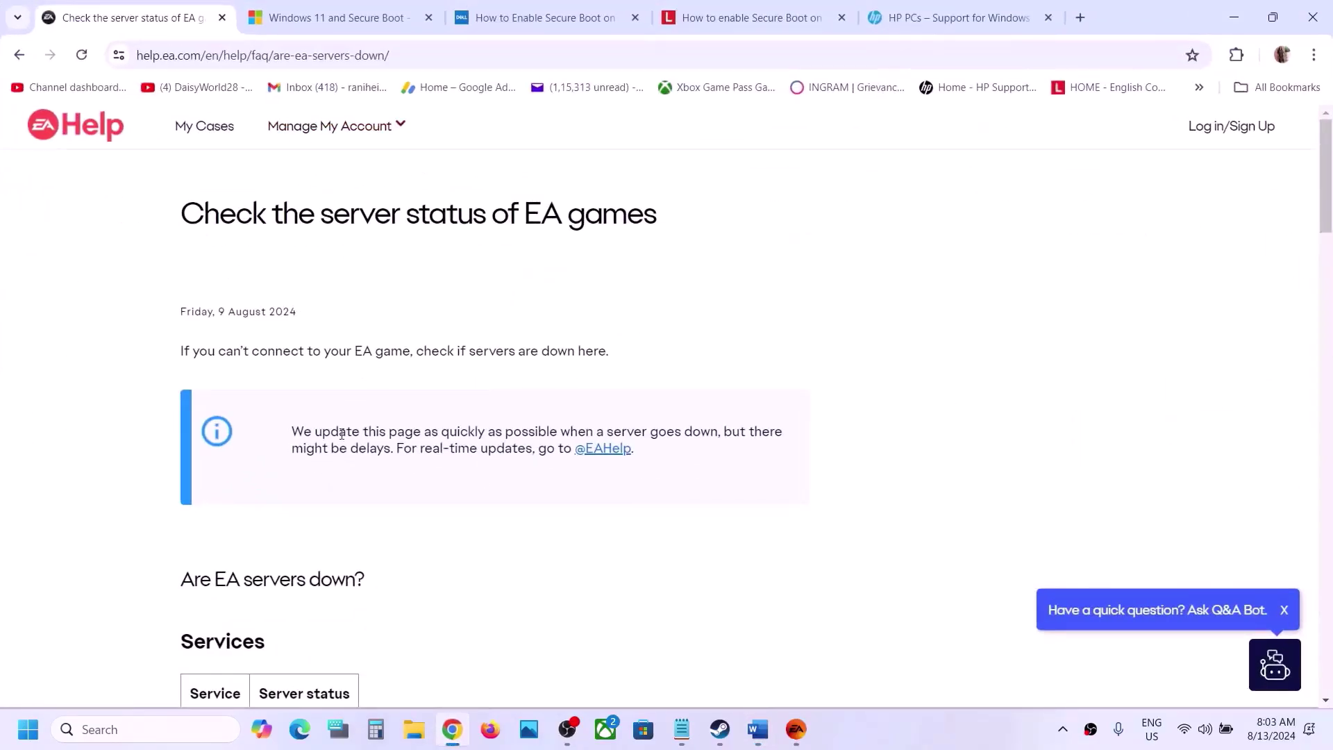
{"action": "scroll", "coordinate": [461, 422], "scroll_direction": "down", "scroll_amount": 15}
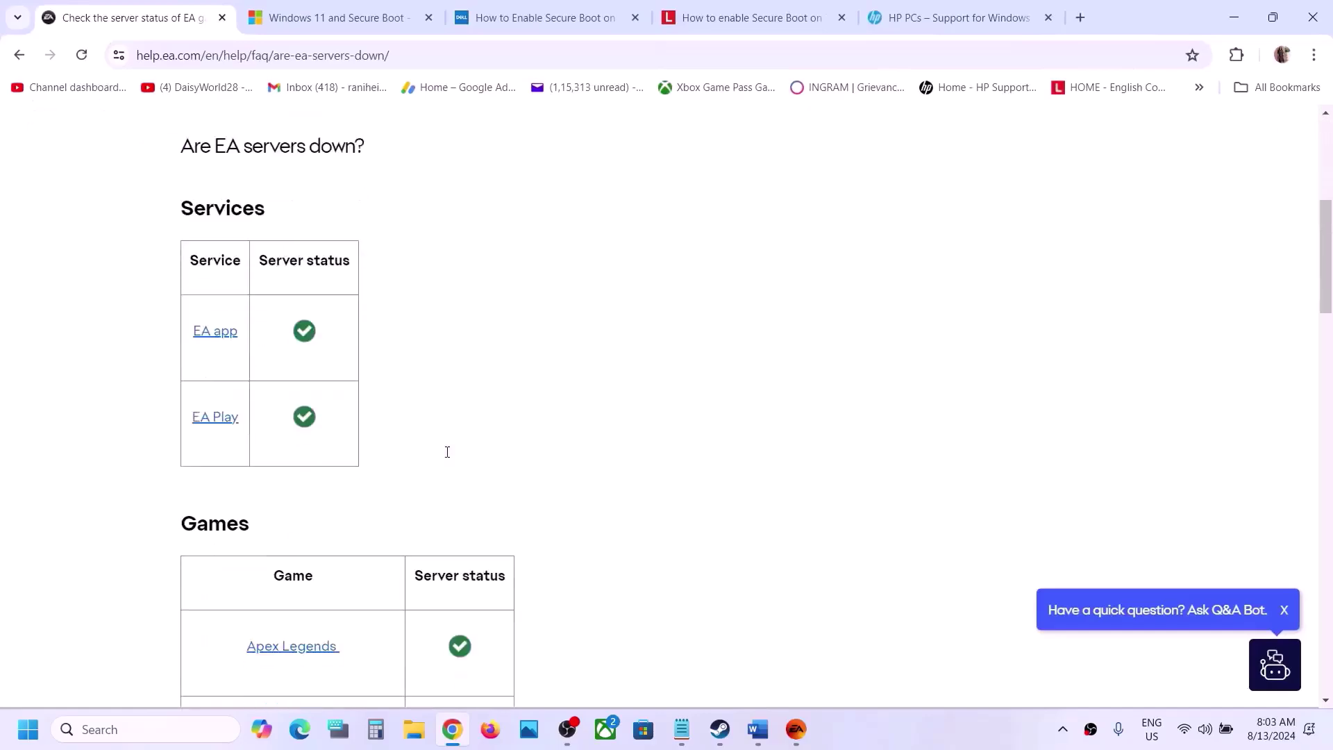
{"action": "scroll", "coordinate": [447, 452], "scroll_direction": "up", "scroll_amount": 15}
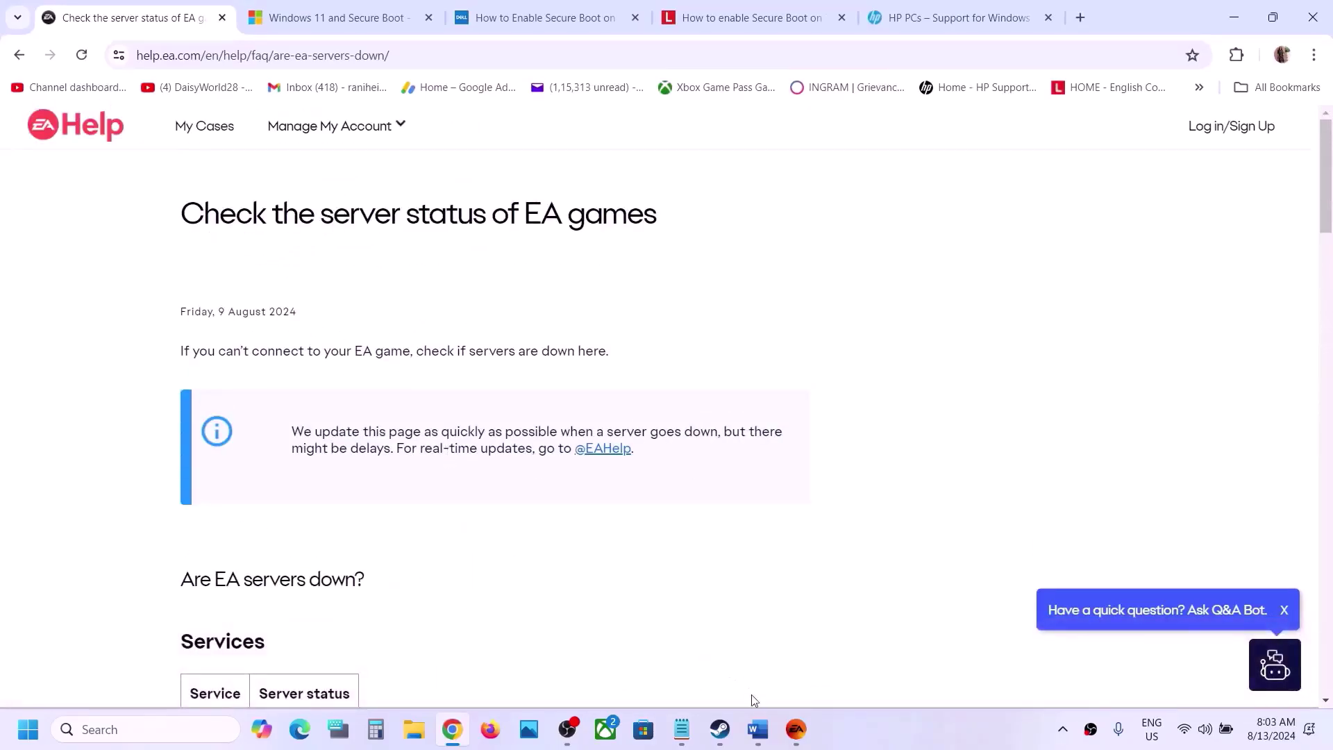
Switch to the Word document and read Step 2 about restarting Steam, the EA app and the PC
{"action": "left_click", "coordinate": [748, 714]}
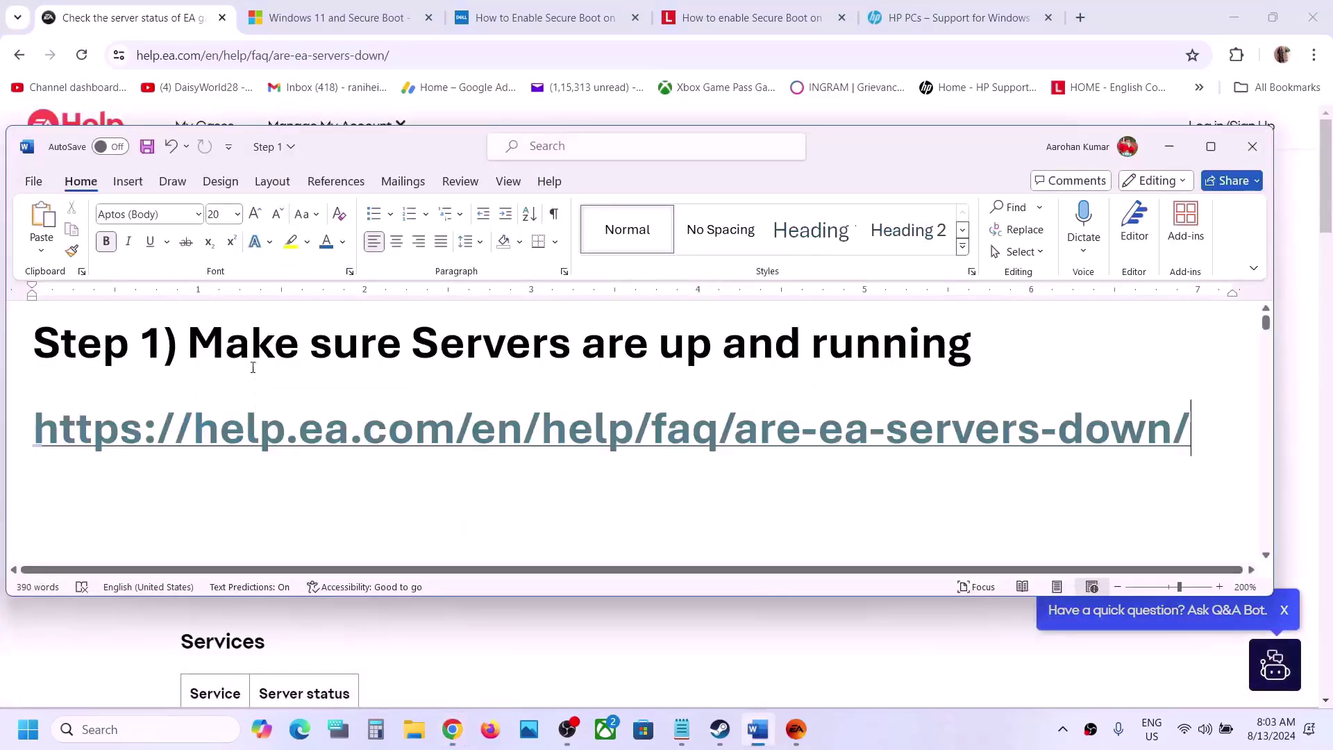
{"action": "left_click_drag", "start_coordinate": [253, 366], "coordinate": [749, 386]}
{"action": "scroll", "coordinate": [544, 436], "scroll_direction": "down", "scroll_amount": 5}
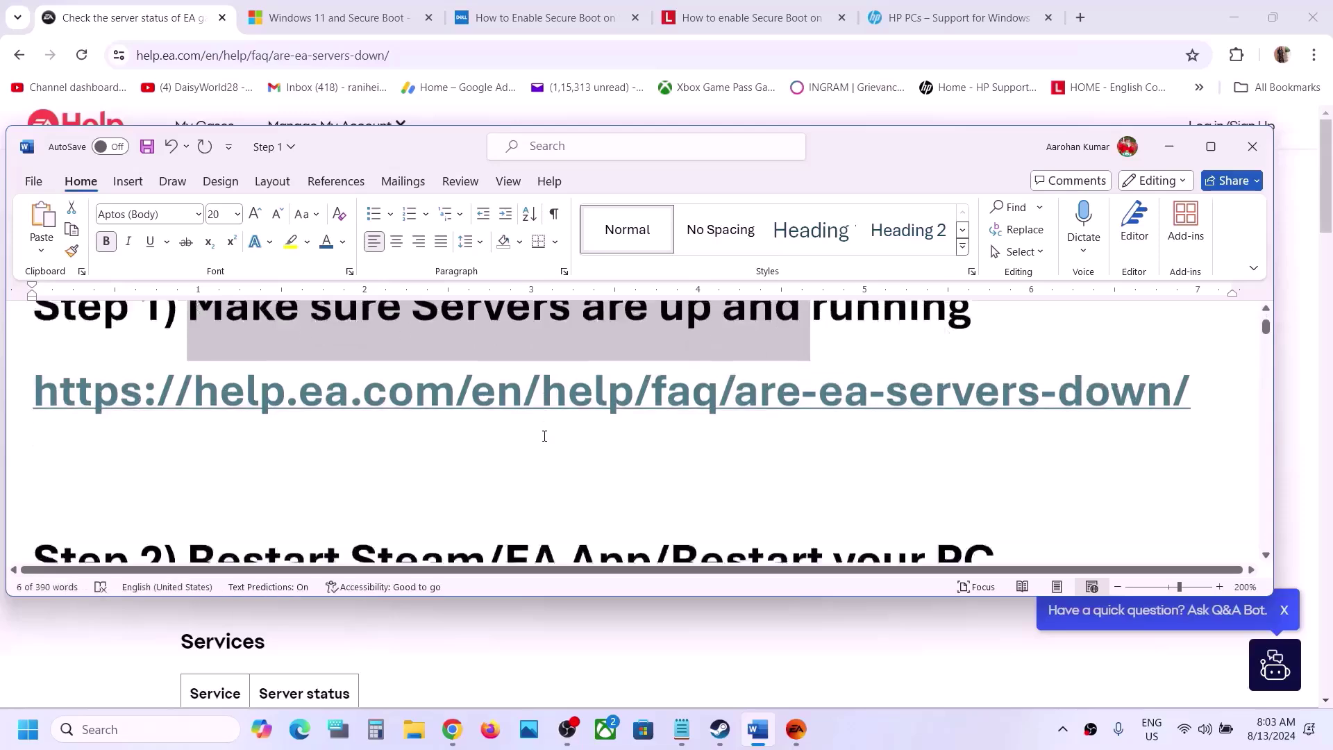
{"action": "left_click_drag", "start_coordinate": [229, 402], "coordinate": [830, 411]}
{"action": "left_click", "coordinate": [716, 460]}
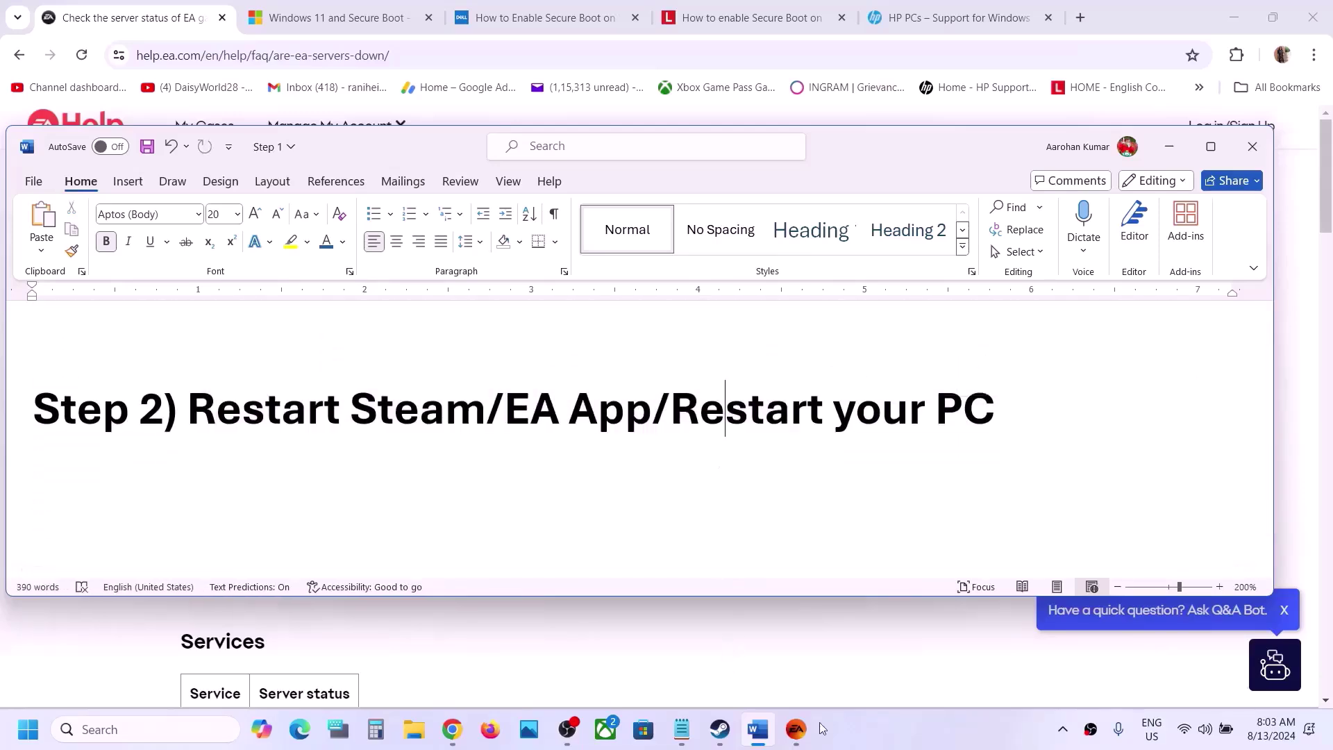
Switch to the EA app and look up its application commands without exiting the app
{"action": "left_click", "coordinate": [797, 729]}
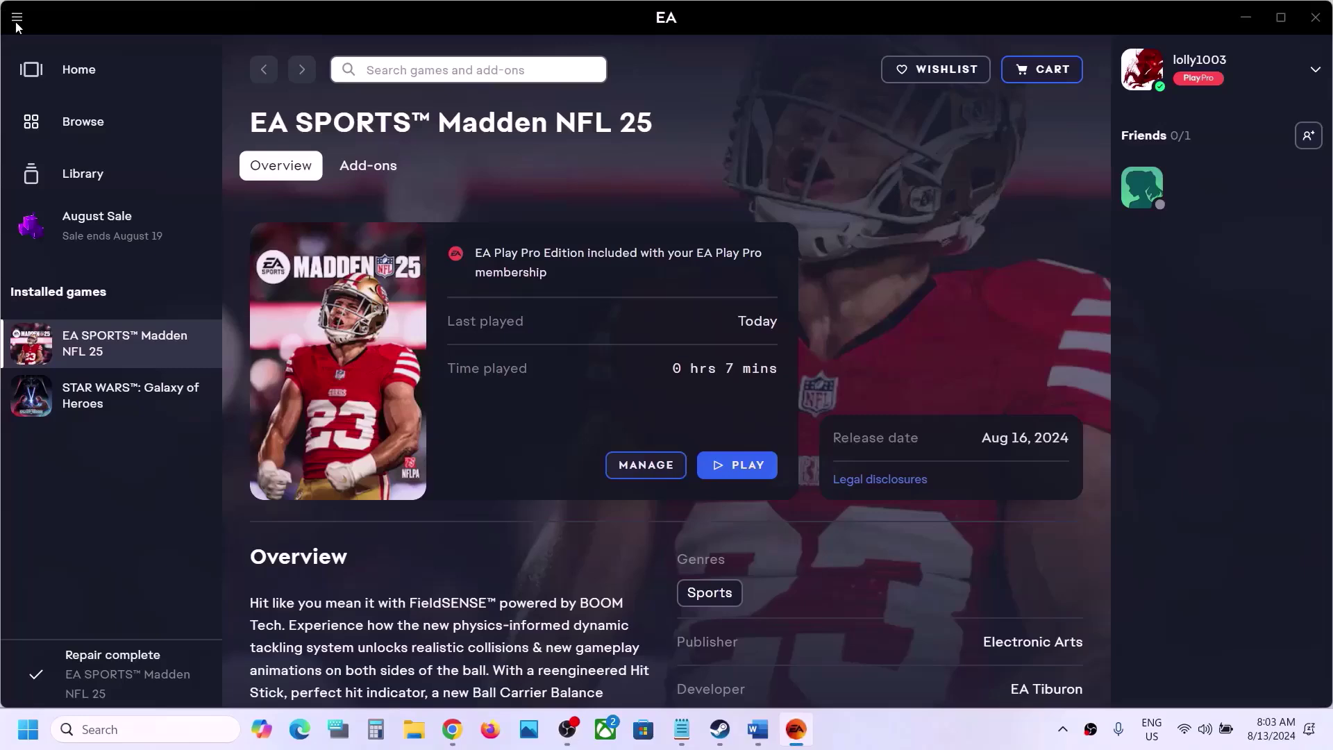
{"action": "left_click", "coordinate": [17, 20]}
{"action": "left_click", "coordinate": [575, 122]}
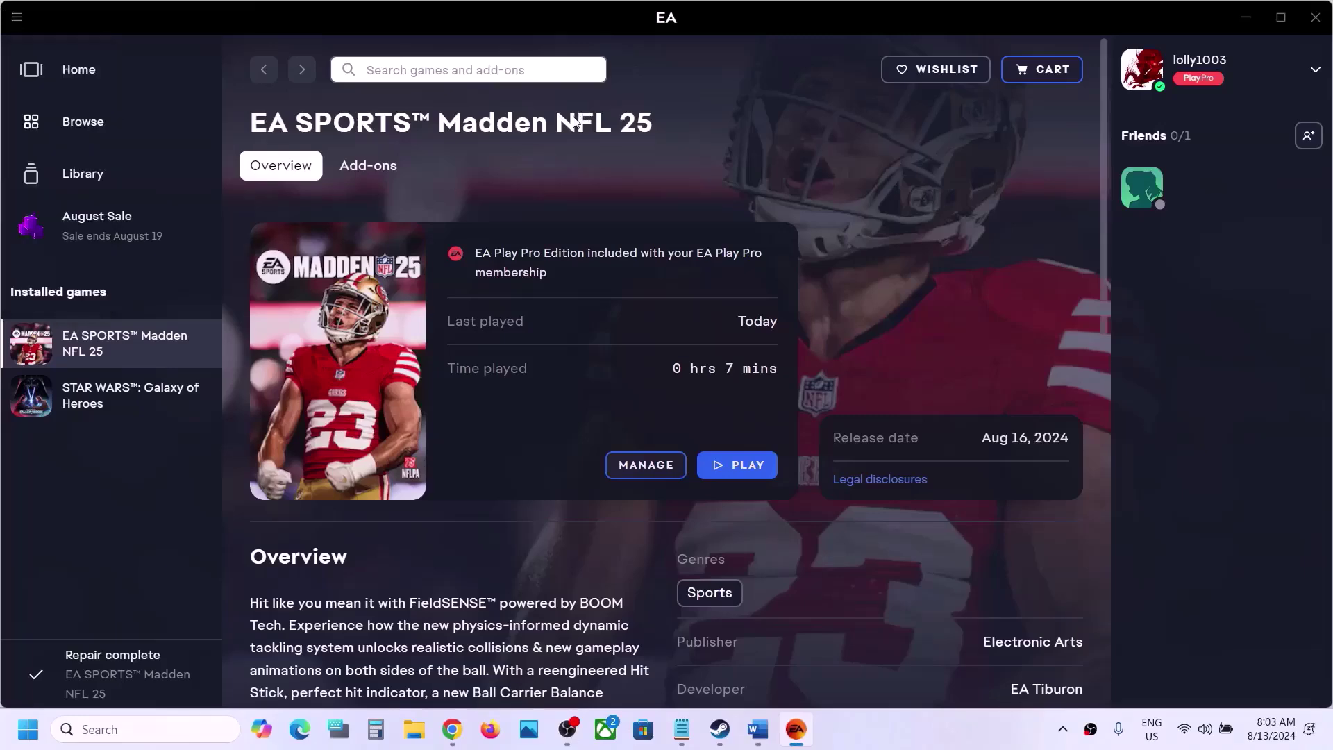
Switch to Steam and locate its Exit command
{"action": "left_click", "coordinate": [720, 729]}
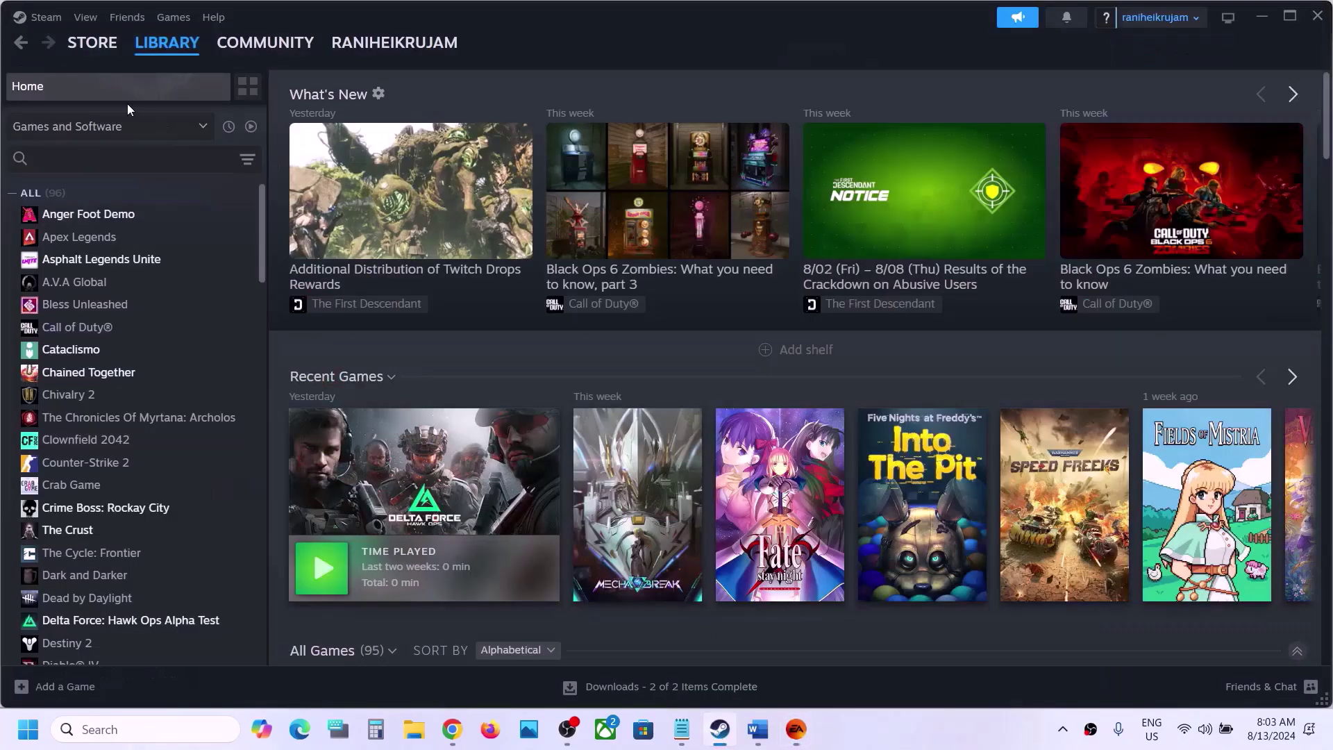
{"action": "left_click", "coordinate": [51, 18]}
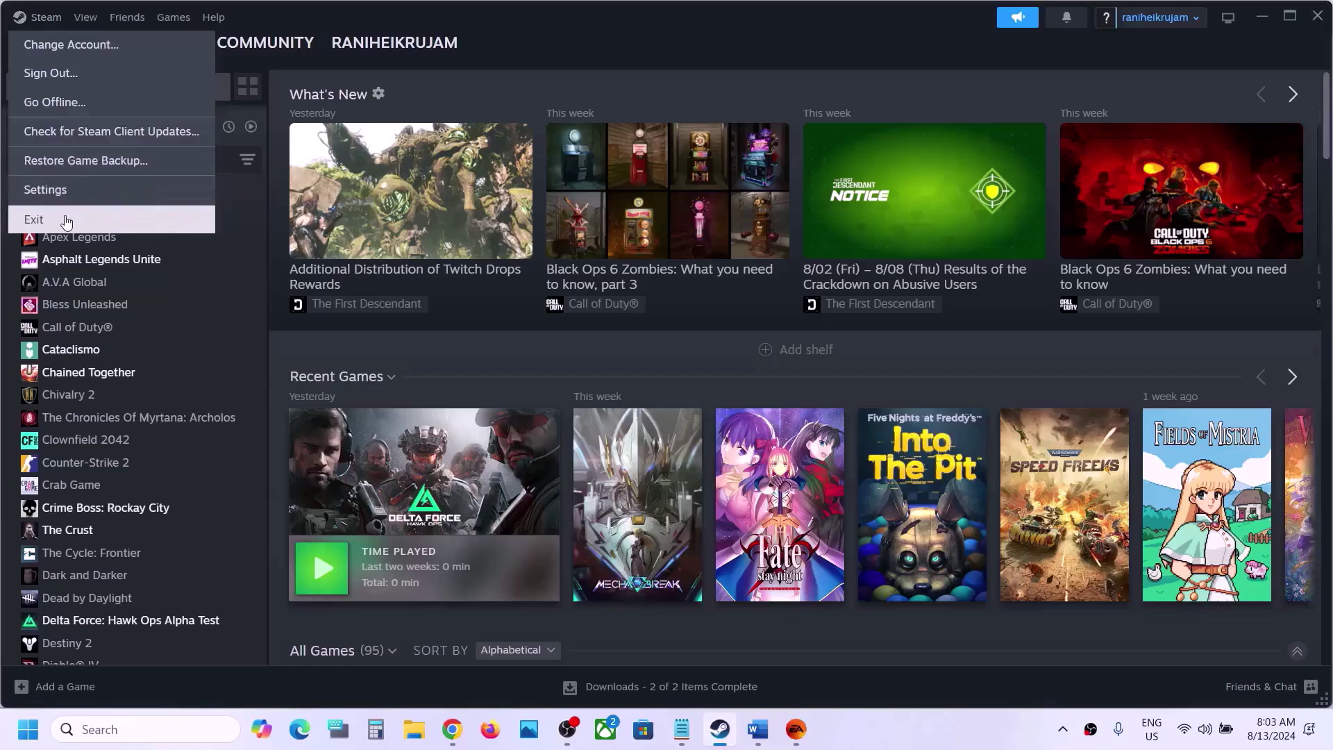
{"action": "left_click", "coordinate": [63, 216]}
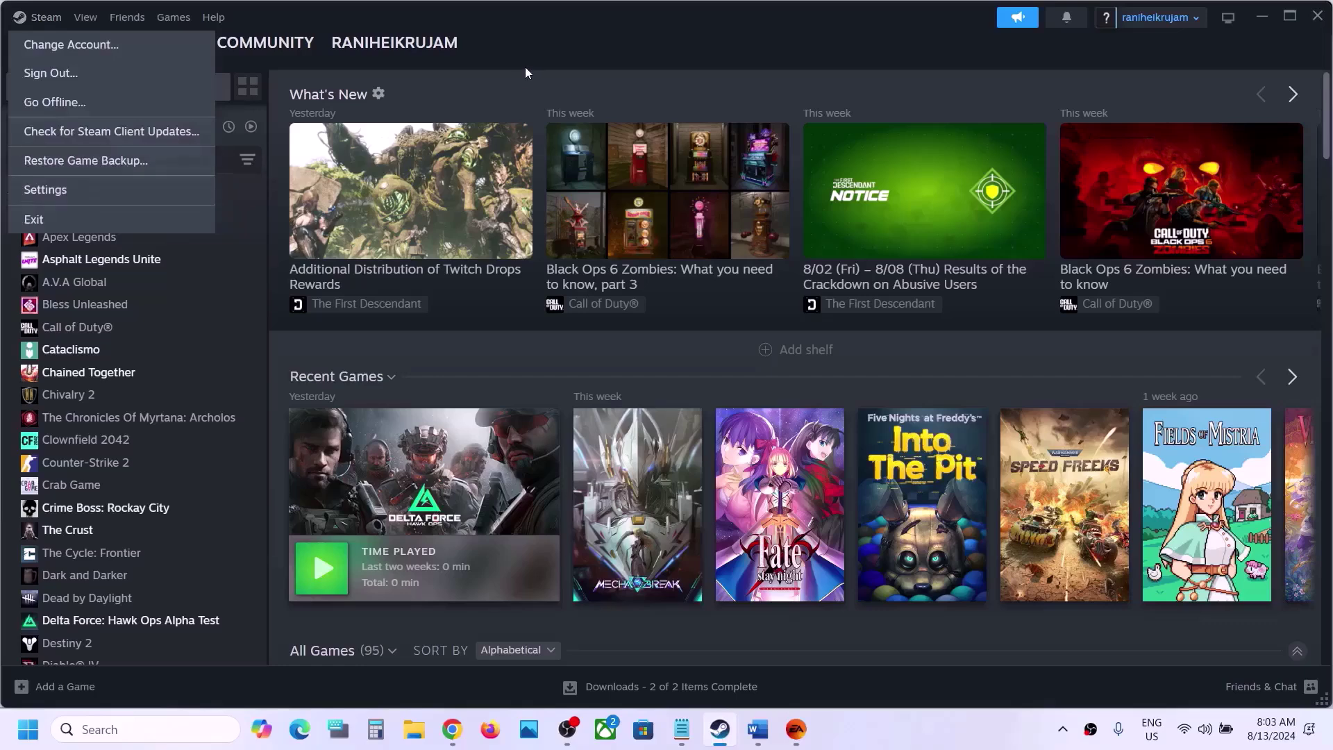
Switch back to the Word document and select the Step 3 text "Run EA App/Steam as an administrator"
{"action": "left_click", "coordinate": [759, 729]}
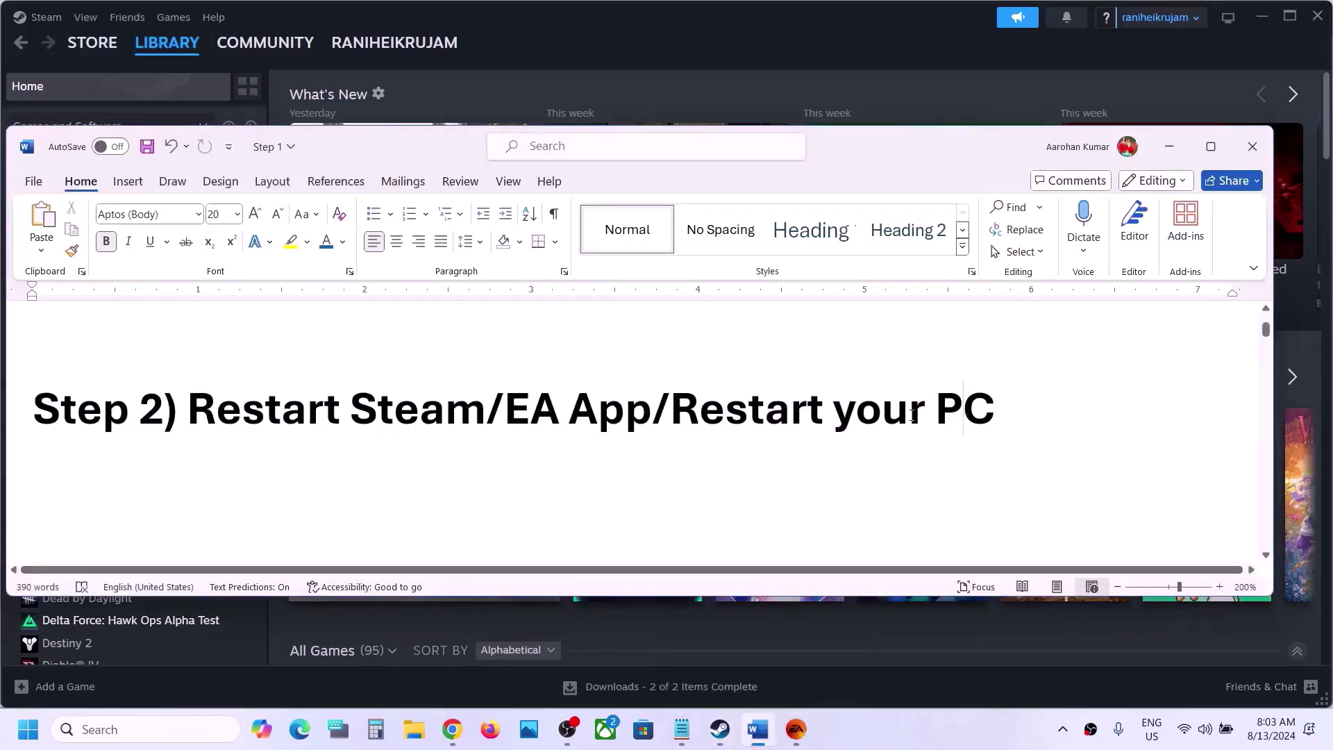
{"action": "left_click_drag", "start_coordinate": [913, 415], "coordinate": [669, 415]}
{"action": "left_click", "coordinate": [368, 428]}
{"action": "scroll", "coordinate": [371, 429], "scroll_direction": "down", "scroll_amount": 3}
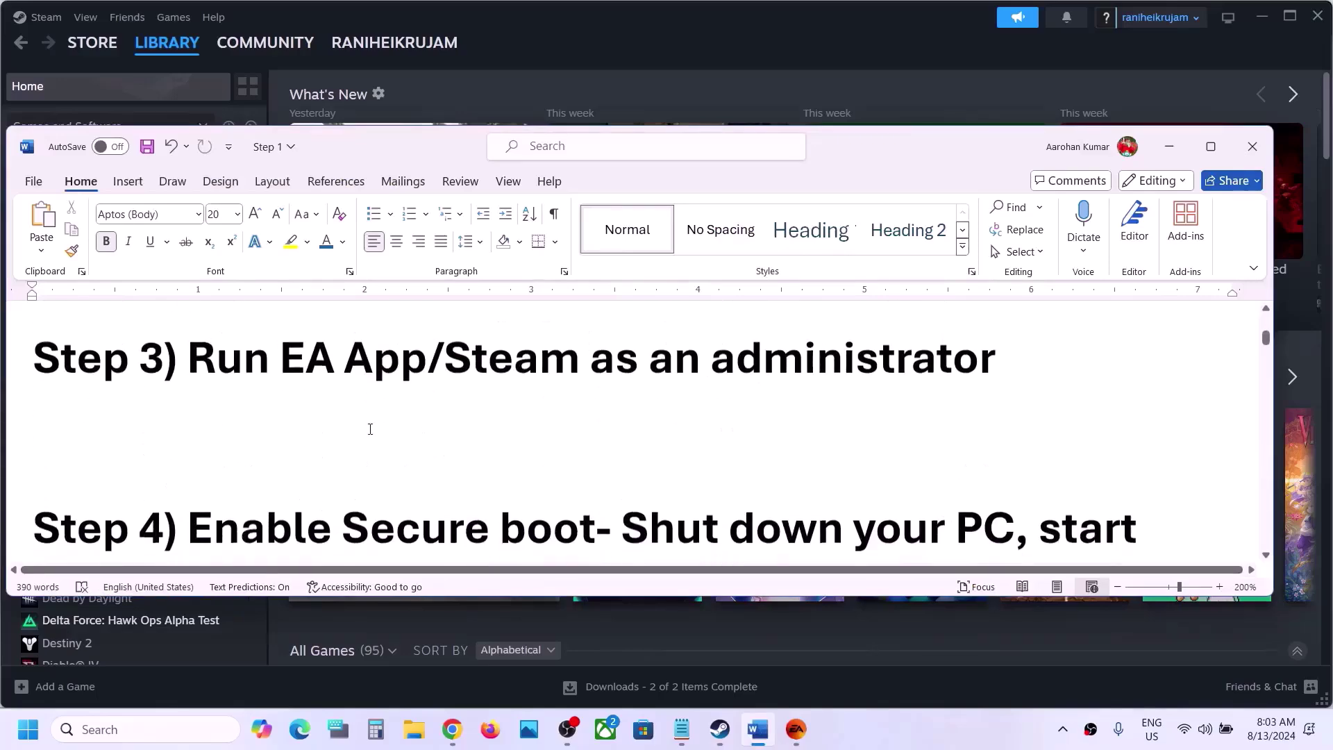
{"action": "left_click_drag", "start_coordinate": [212, 364], "coordinate": [1000, 367]}
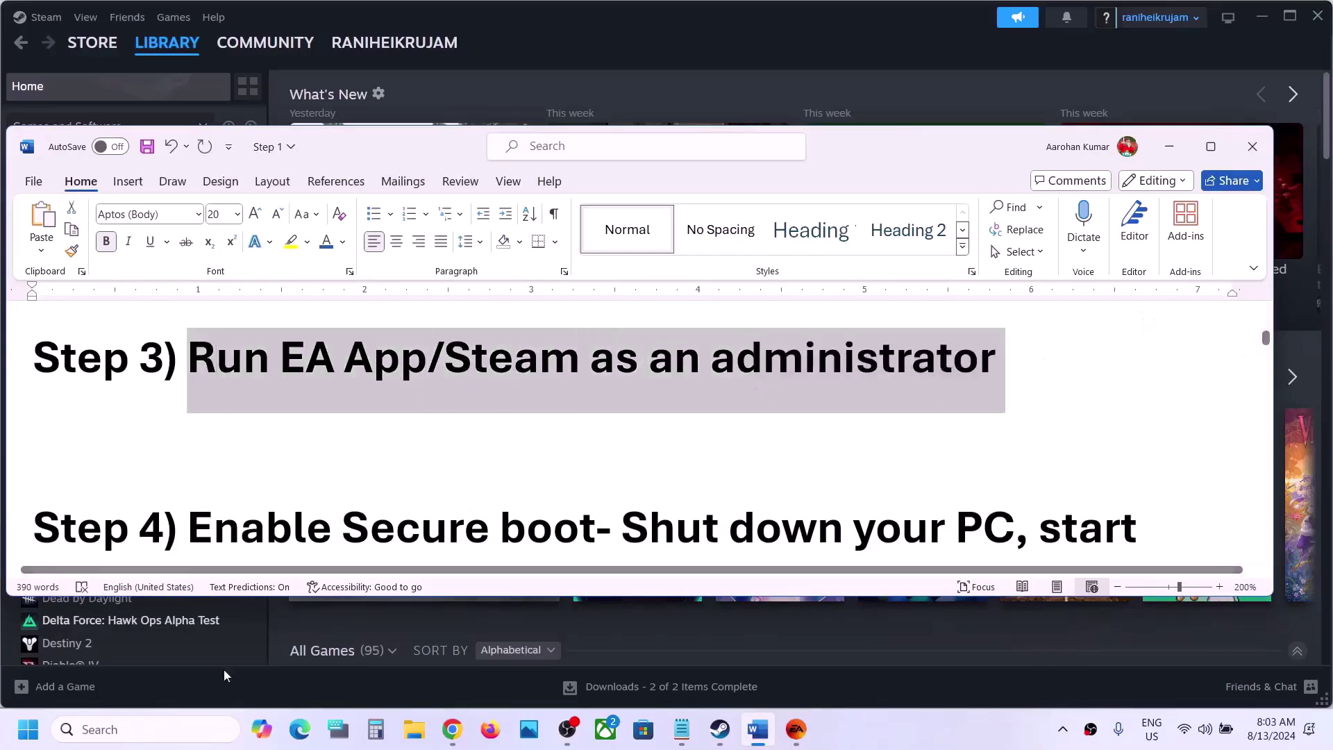
Switch to the EA app, locate its Exit command, and use Windows search for "ea" to run the app as an administrator
{"action": "left_click", "coordinate": [796, 730]}
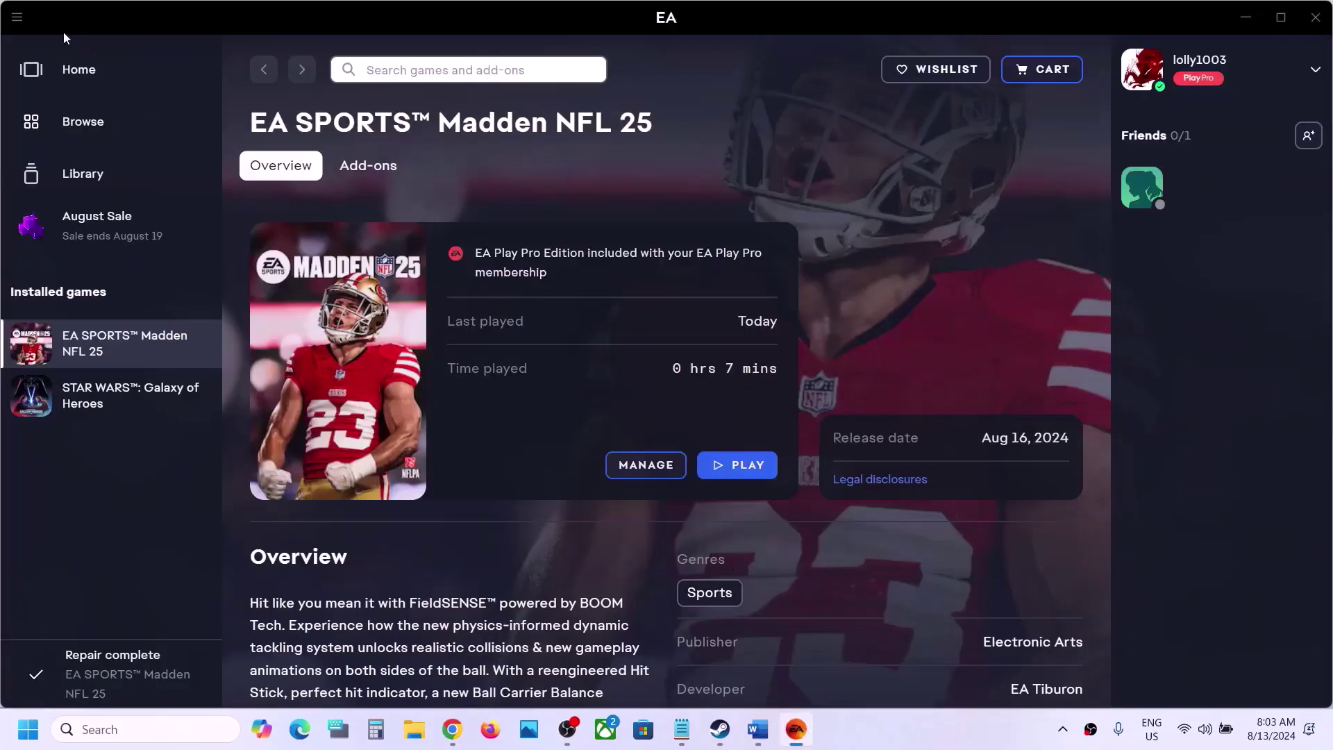
{"action": "left_click", "coordinate": [17, 19]}
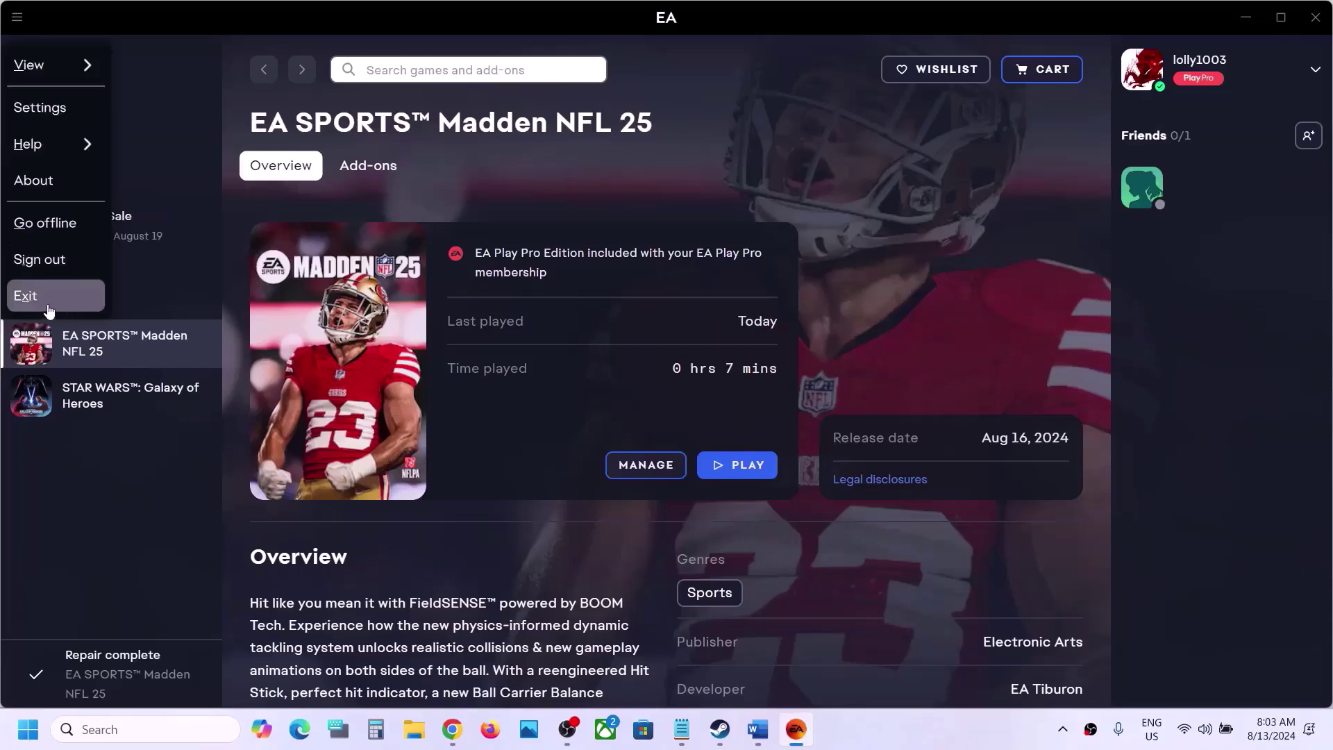
{"action": "left_click", "coordinate": [101, 727]}
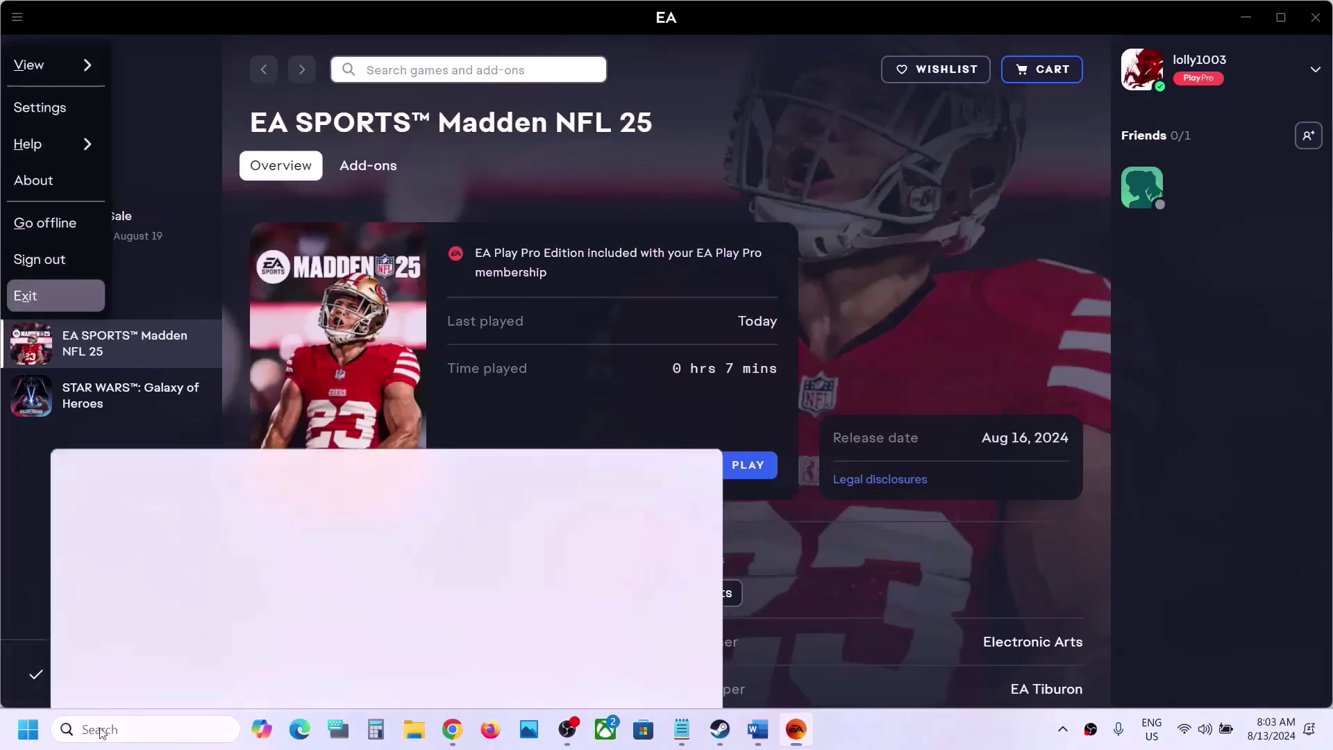
{"action": "type", "text": "ea"}
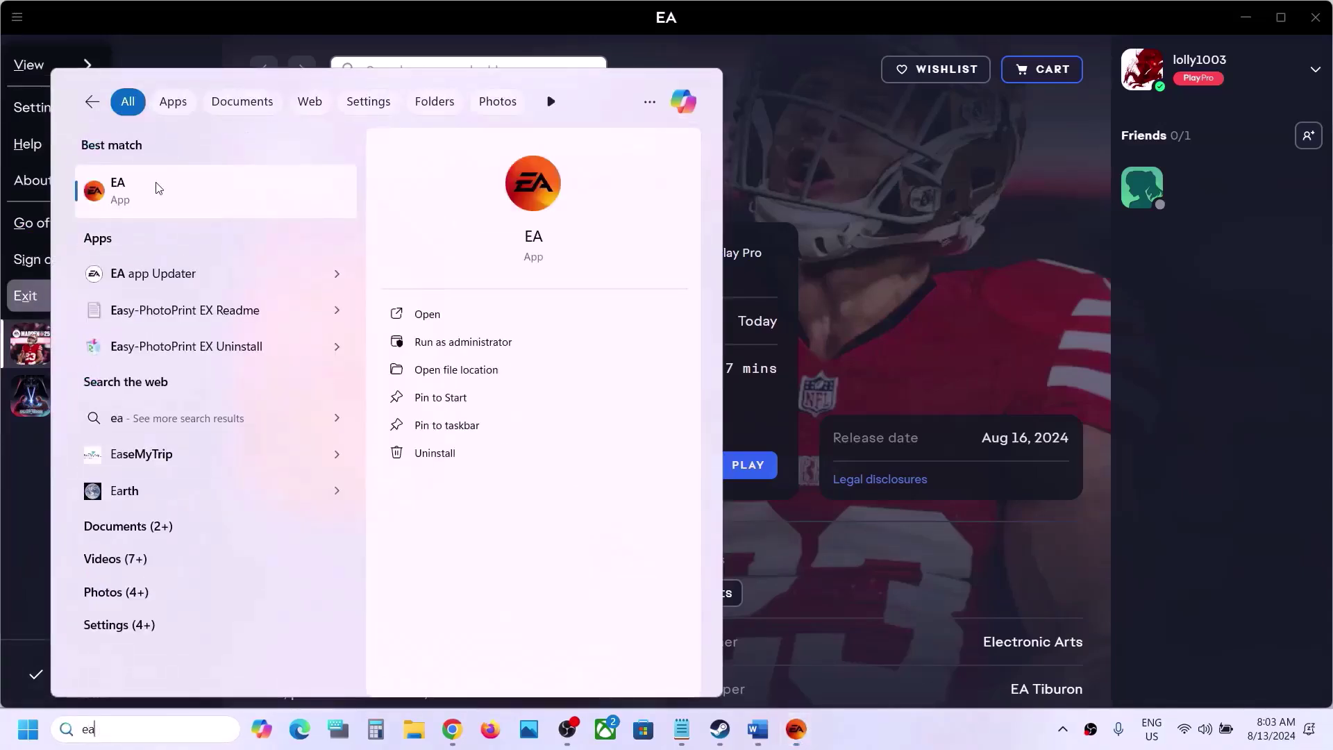
{"action": "right_click", "coordinate": [157, 187]}
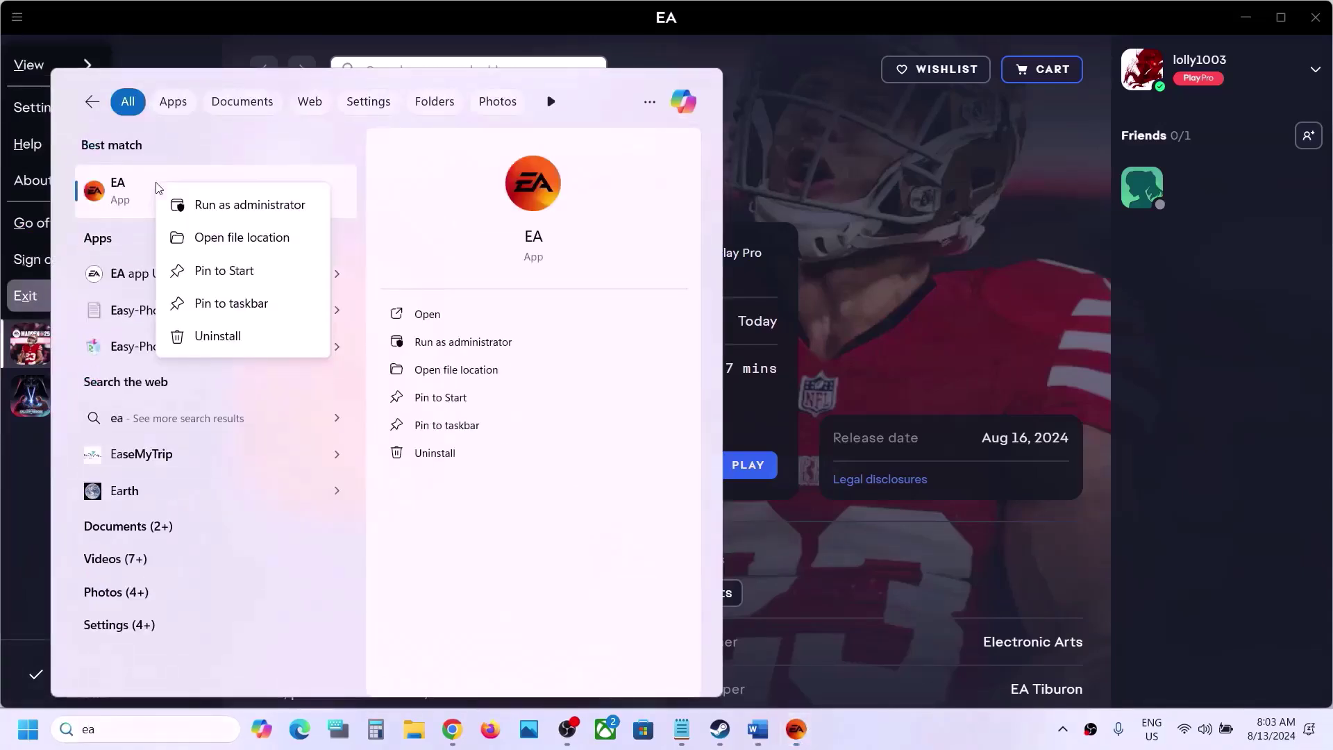
{"action": "left_click", "coordinate": [275, 204]}
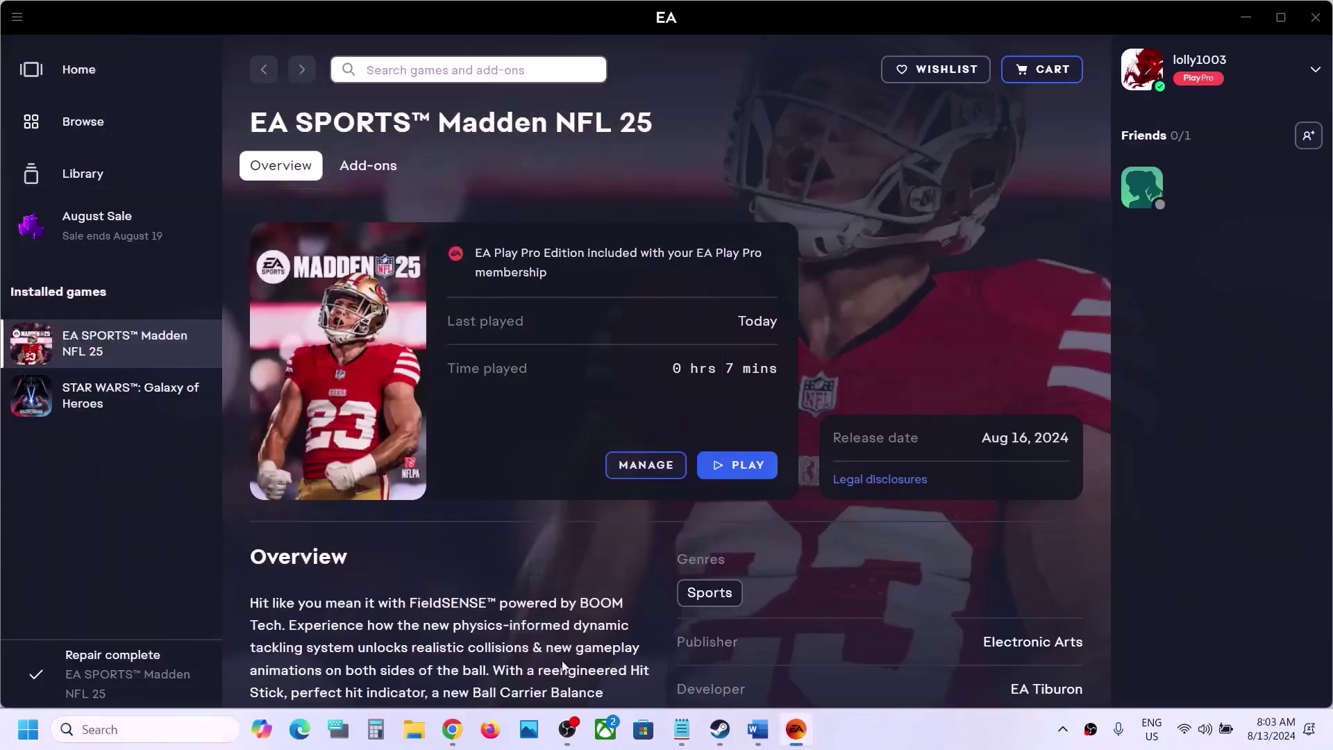
Switch to Steam, search Windows for "steam" and locate its Run as administrator option, closing the search without launching it
{"action": "left_click", "coordinate": [720, 729]}
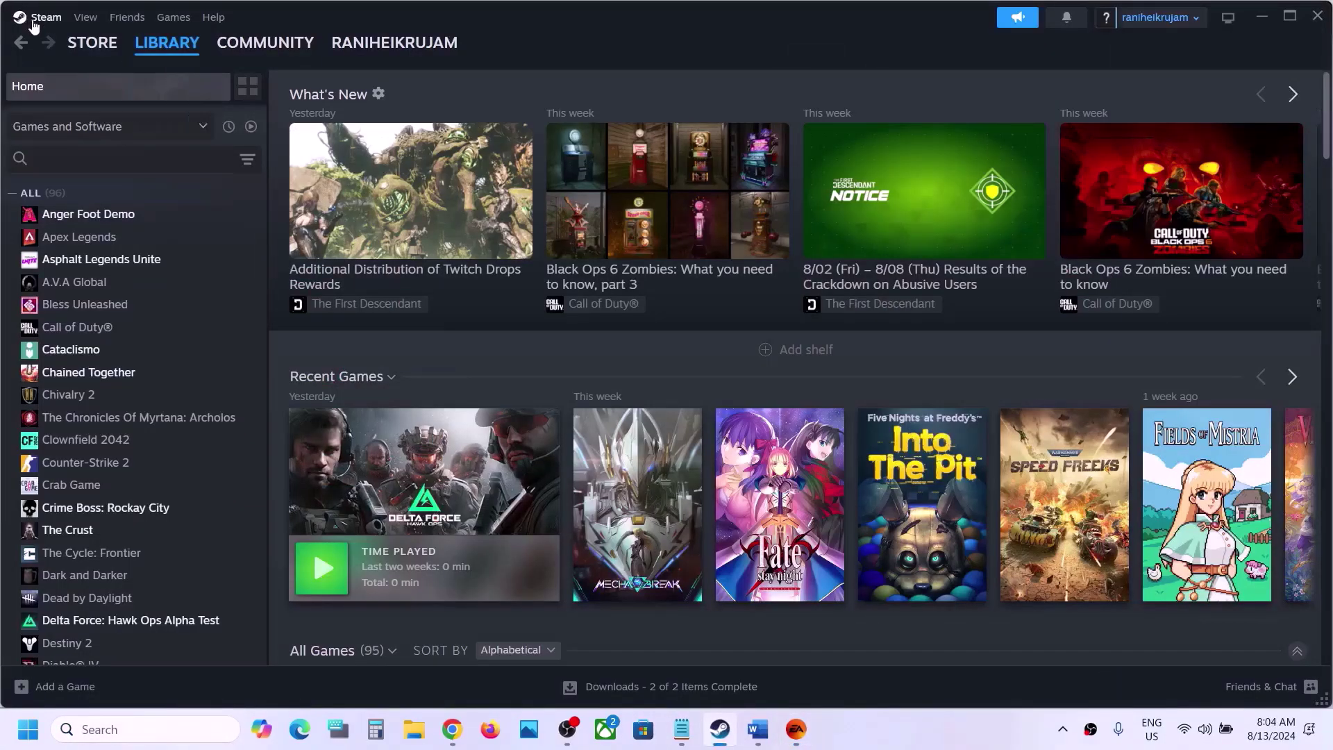
{"action": "left_click", "coordinate": [40, 17]}
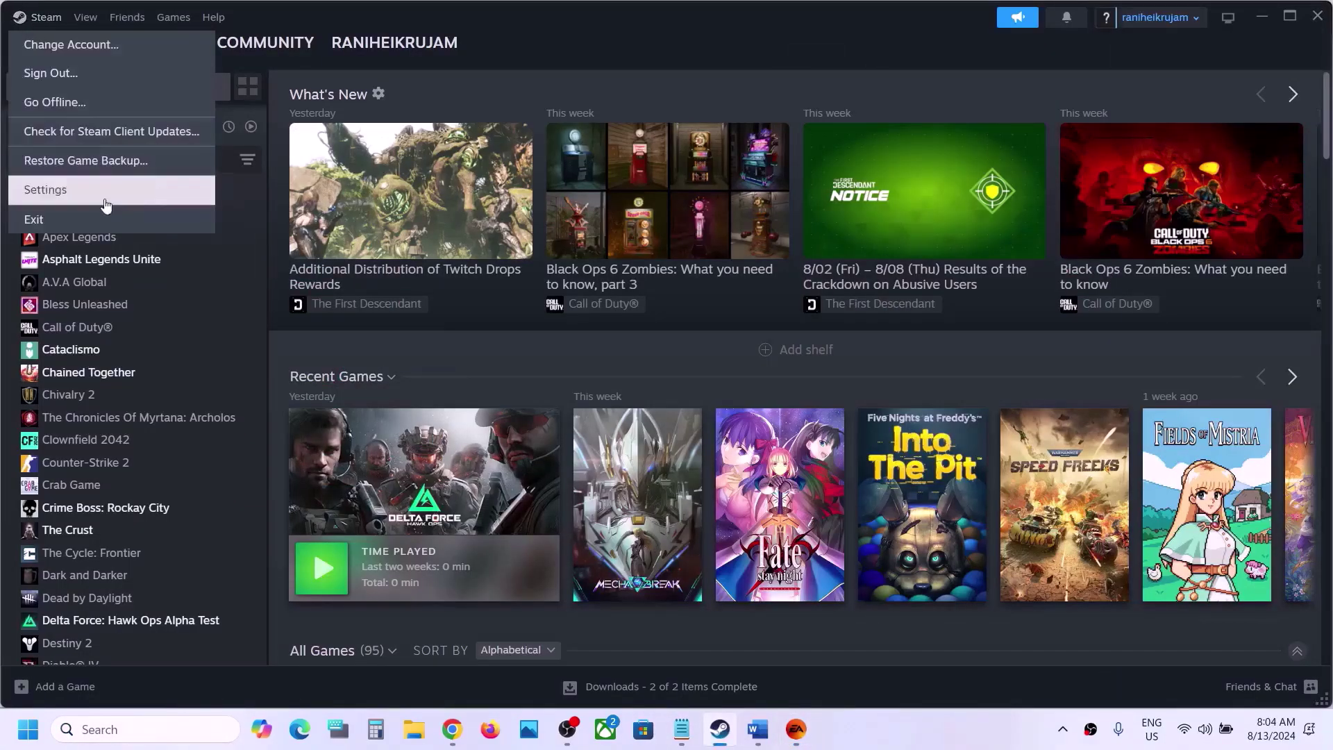
{"action": "left_click", "coordinate": [139, 730]}
{"action": "type", "text": "steam"}
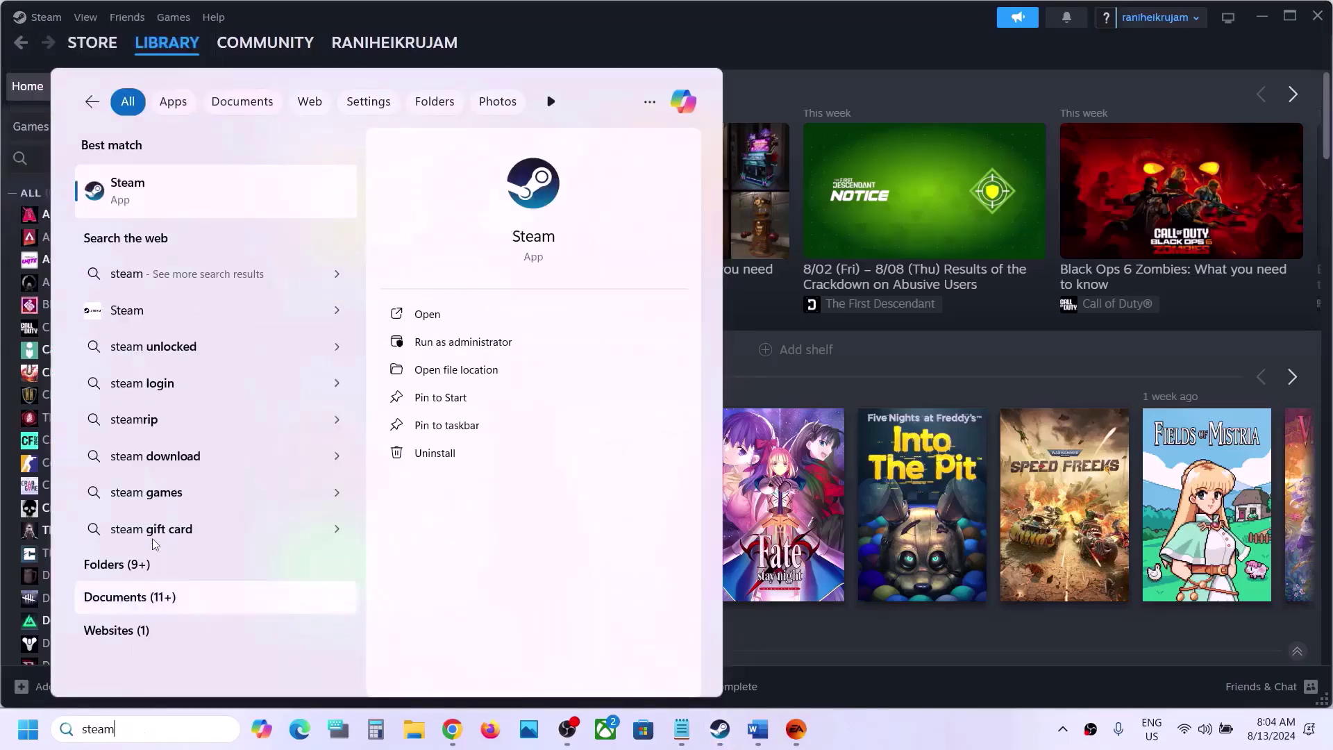
{"action": "right_click", "coordinate": [194, 201]}
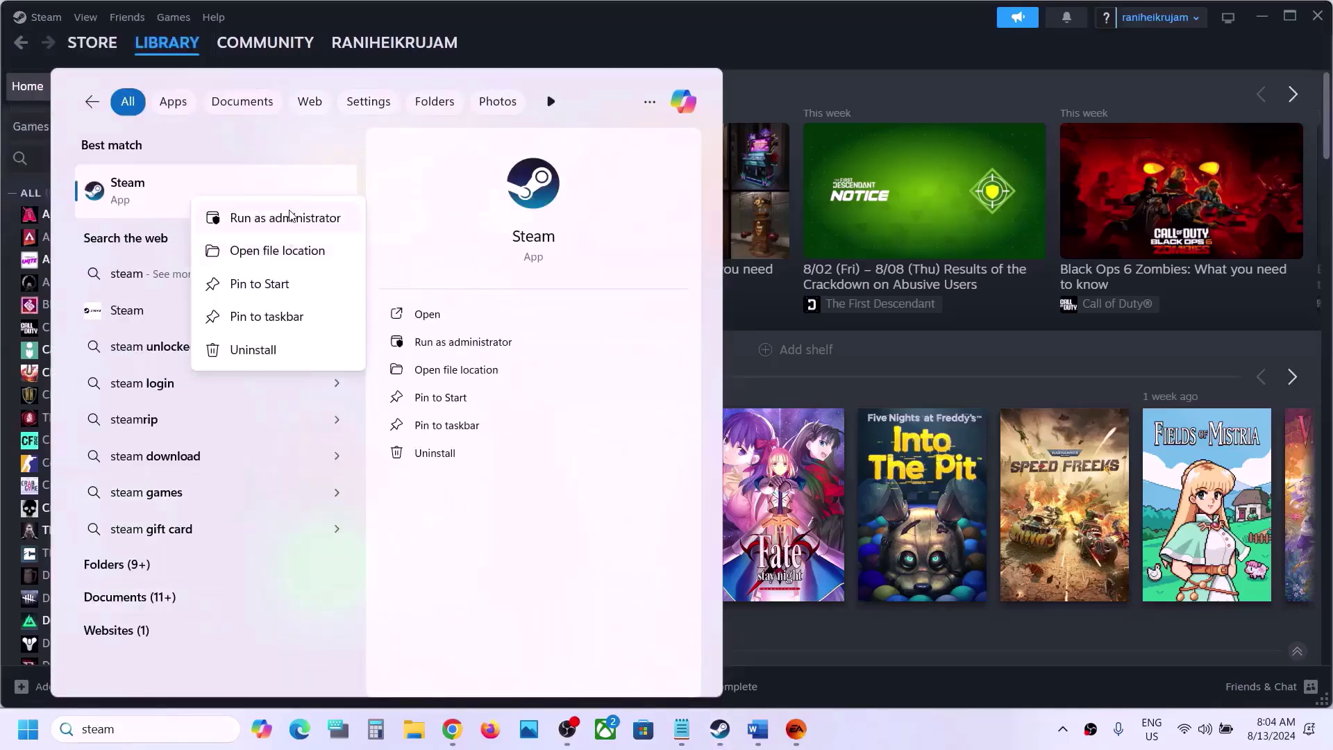
{"action": "left_click", "coordinate": [890, 348]}
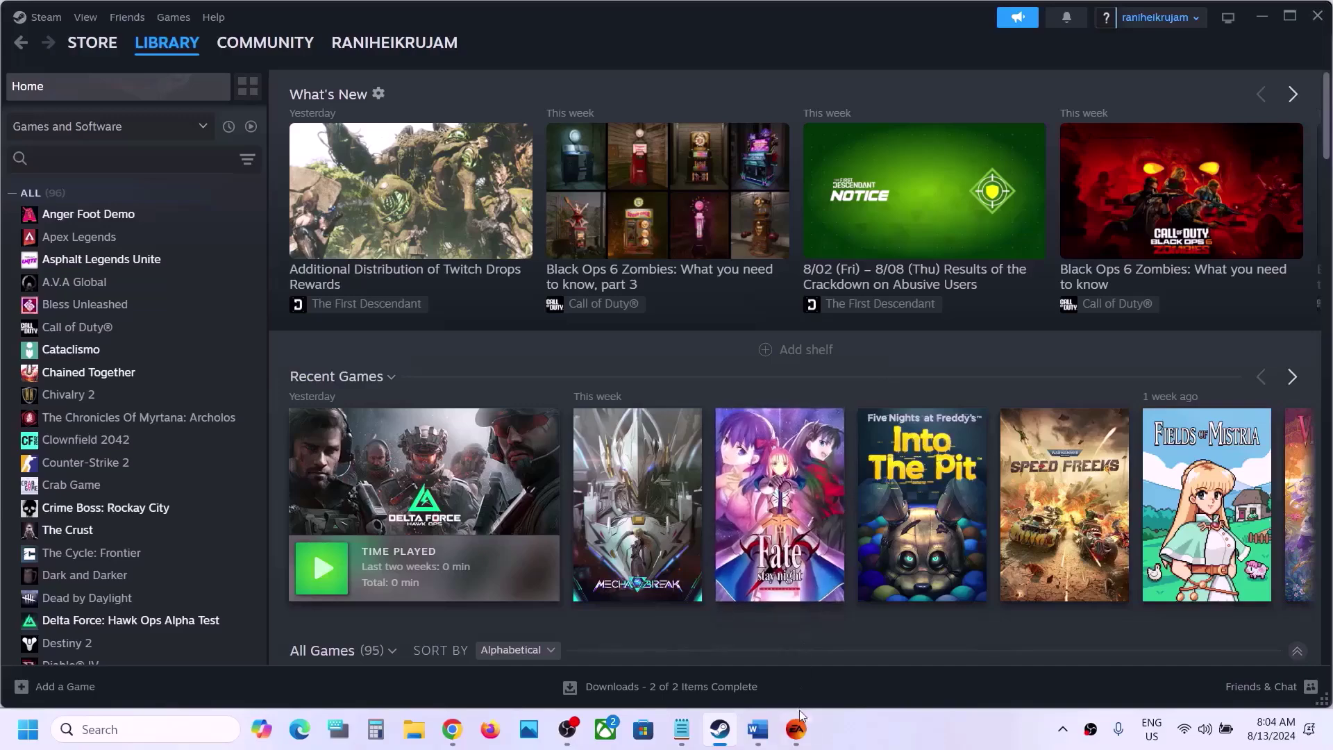
Switch to the Word document, select "Enable Secure boot" in Step 4 and maximize the document window
{"action": "left_click", "coordinate": [751, 740]}
{"action": "scroll", "coordinate": [195, 379], "scroll_direction": "down", "scroll_amount": 3}
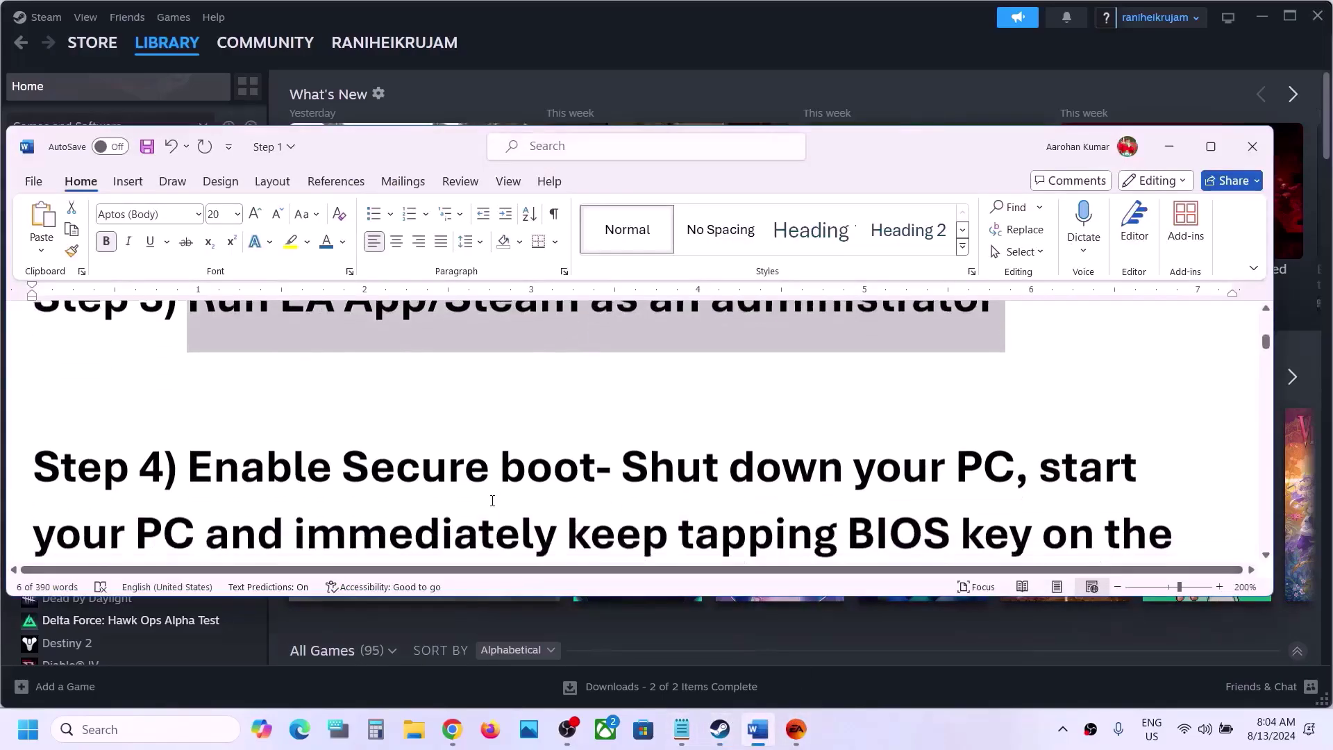
{"action": "left_click_drag", "start_coordinate": [195, 379], "coordinate": [596, 382]}
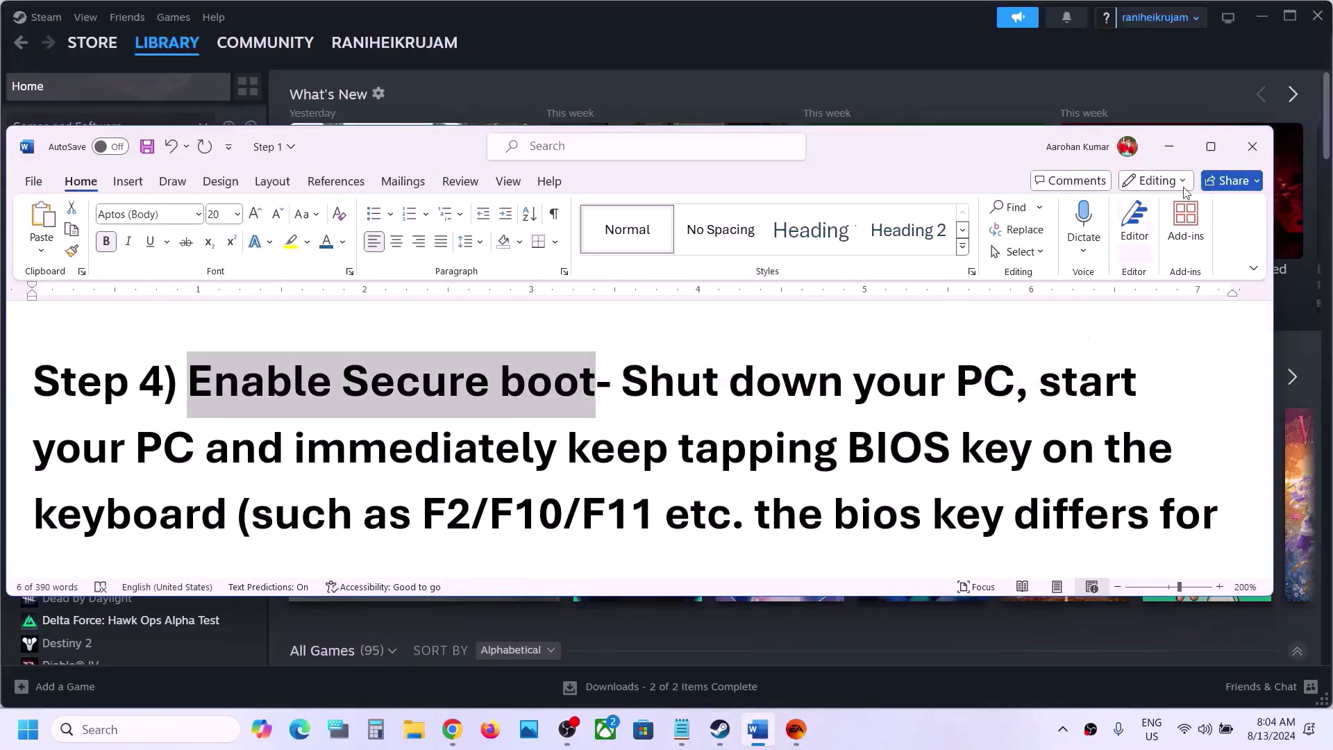
{"action": "left_click", "coordinate": [1211, 146]}
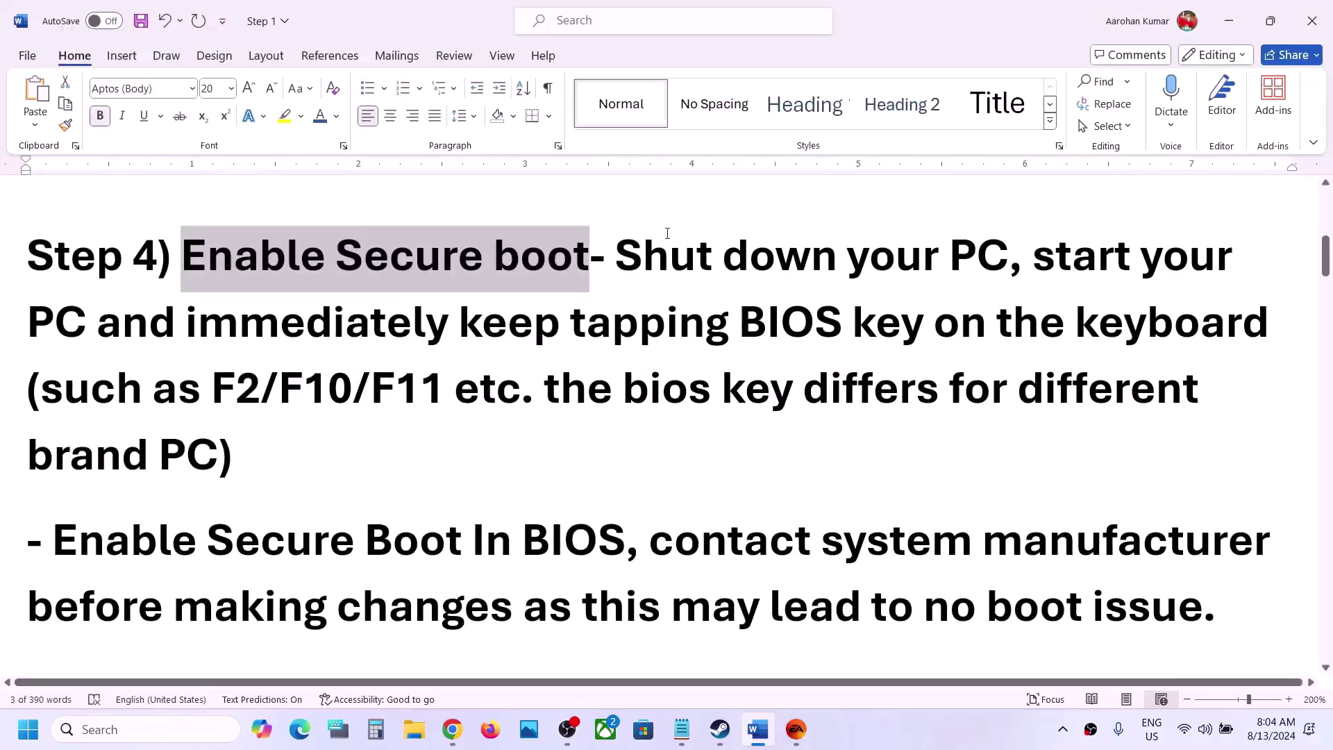
Read through Step 4's instructions on entering the BIOS, selecting the BIOS key note and the words "Enable Secure"
{"action": "left_click_drag", "start_coordinate": [621, 263], "coordinate": [453, 394]}
{"action": "left_click_drag", "start_coordinate": [545, 388], "coordinate": [219, 460]}
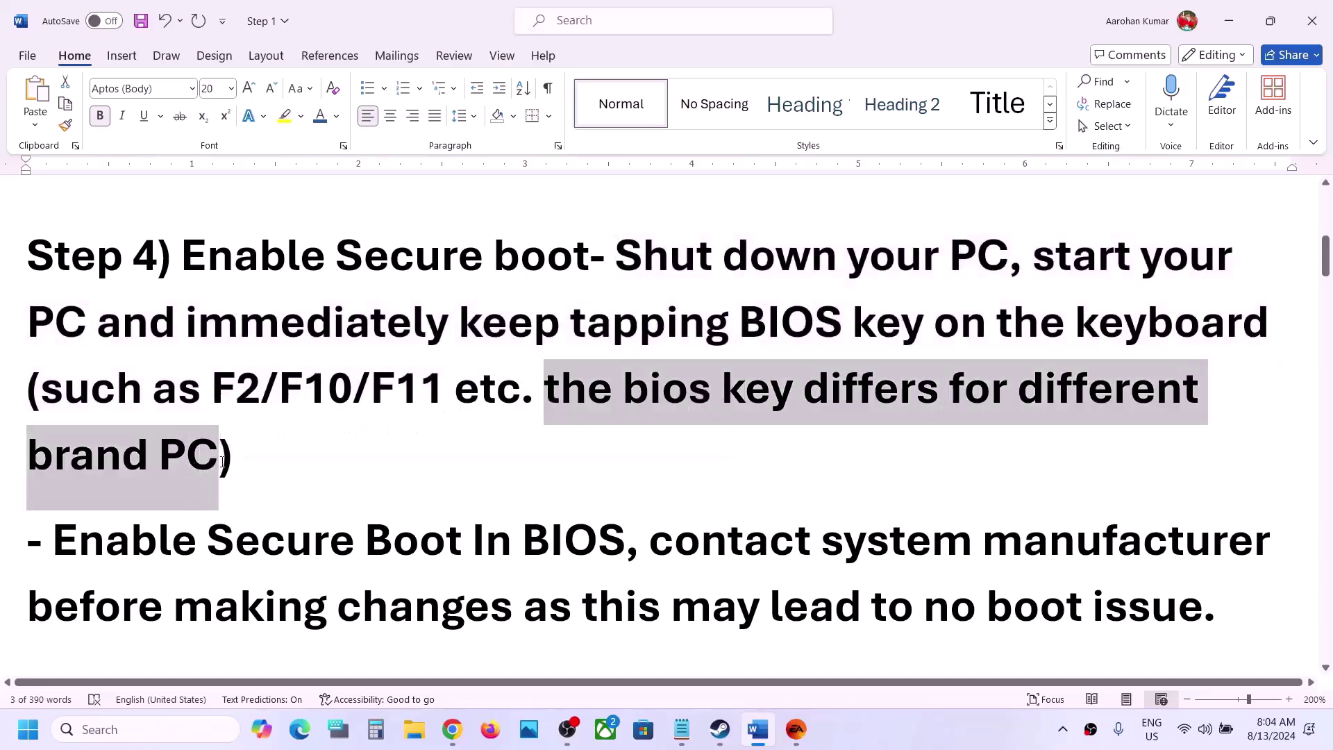
{"action": "left_click", "coordinate": [219, 458]}
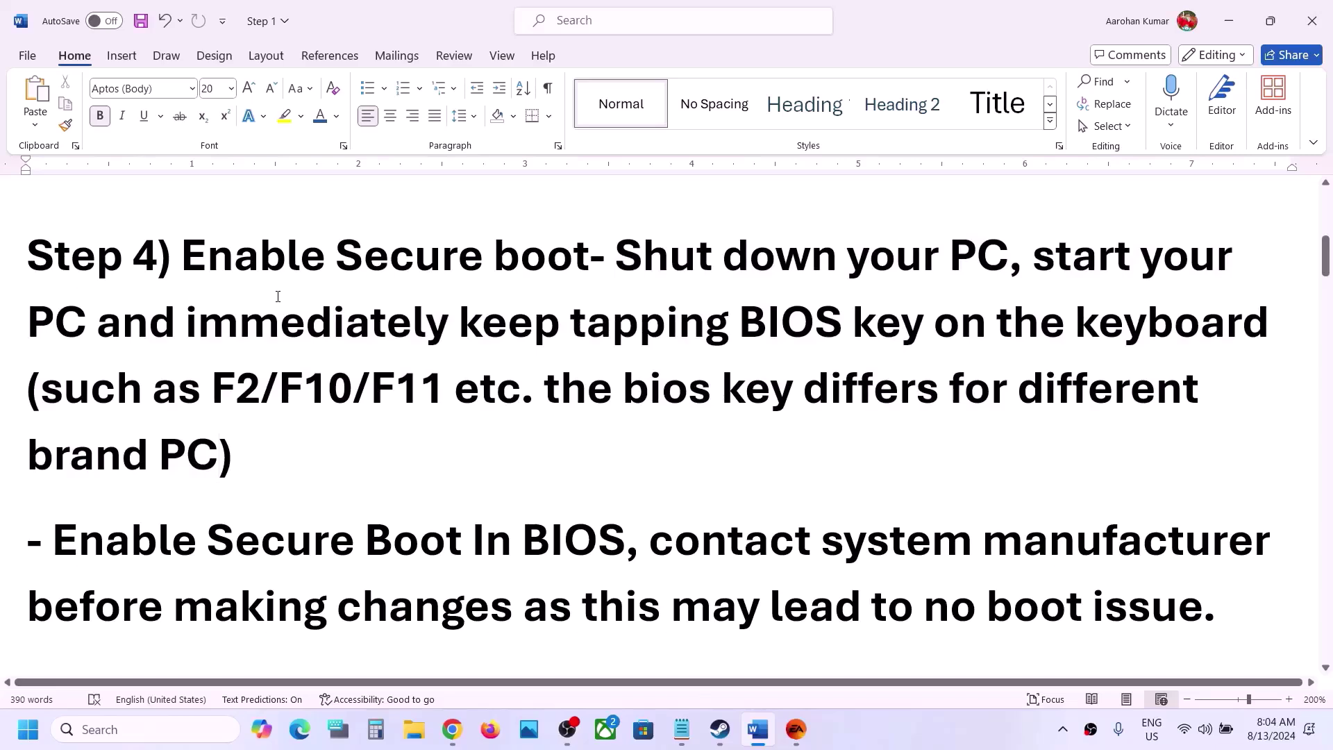
{"action": "left_click_drag", "start_coordinate": [198, 259], "coordinate": [490, 259]}
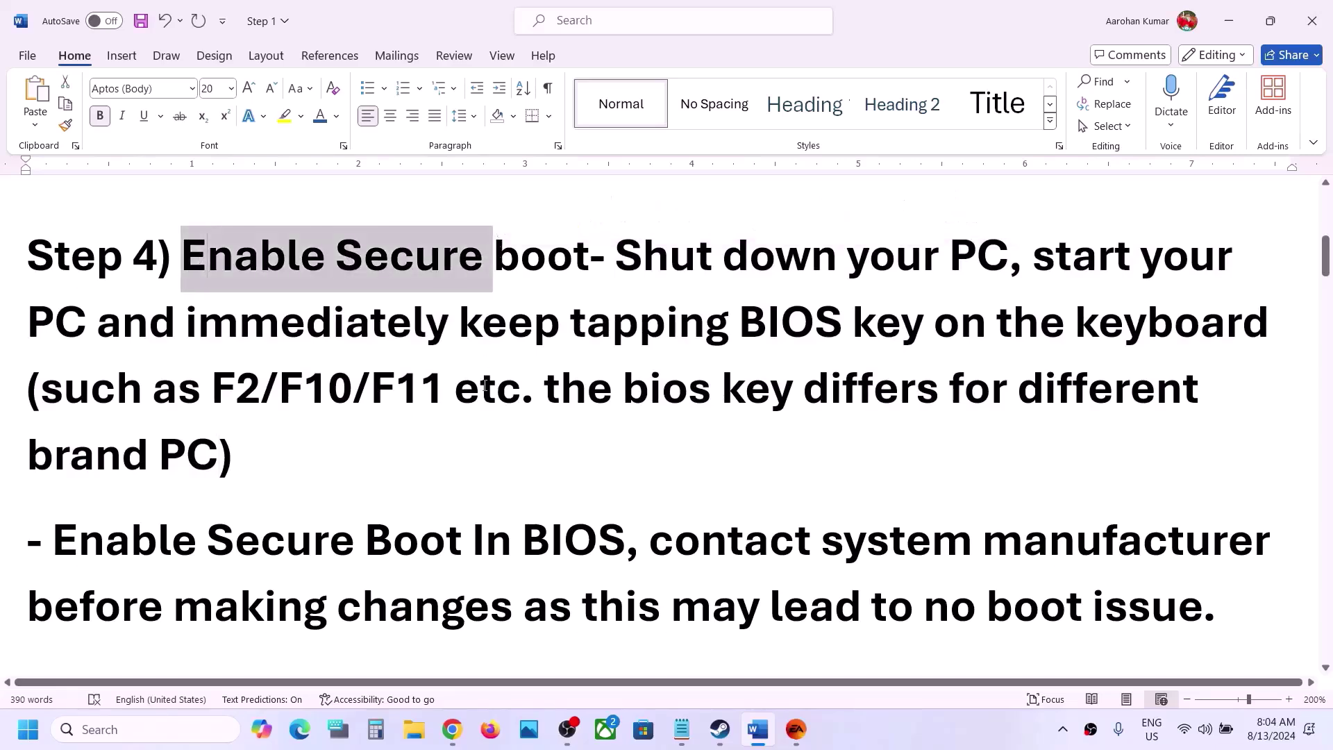
Read the Secure Boot warning, selecting the advice to contact the system manufacturer before making changes
{"action": "scroll", "coordinate": [484, 386], "scroll_direction": "down", "scroll_amount": 2}
{"action": "scroll", "coordinate": [485, 386], "scroll_direction": "down", "scroll_amount": 1}
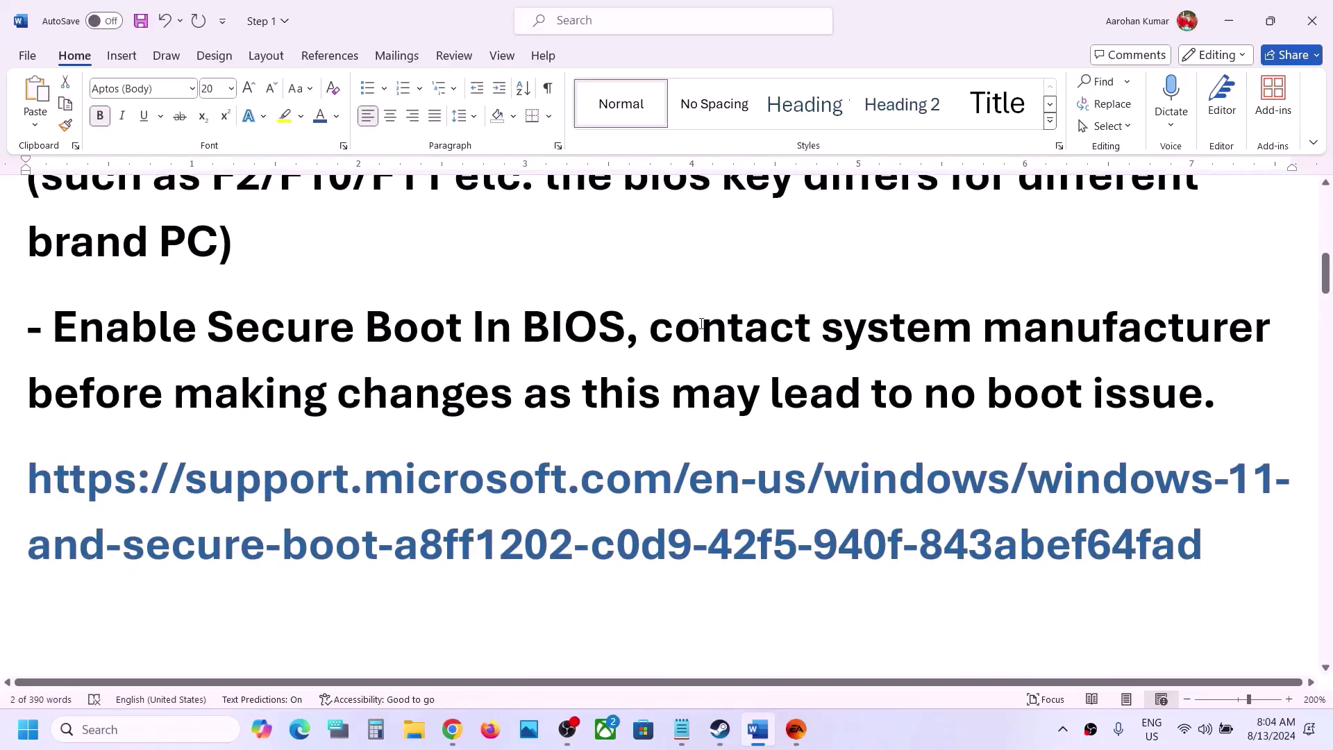
{"action": "left_click_drag", "start_coordinate": [663, 333], "coordinate": [471, 374]}
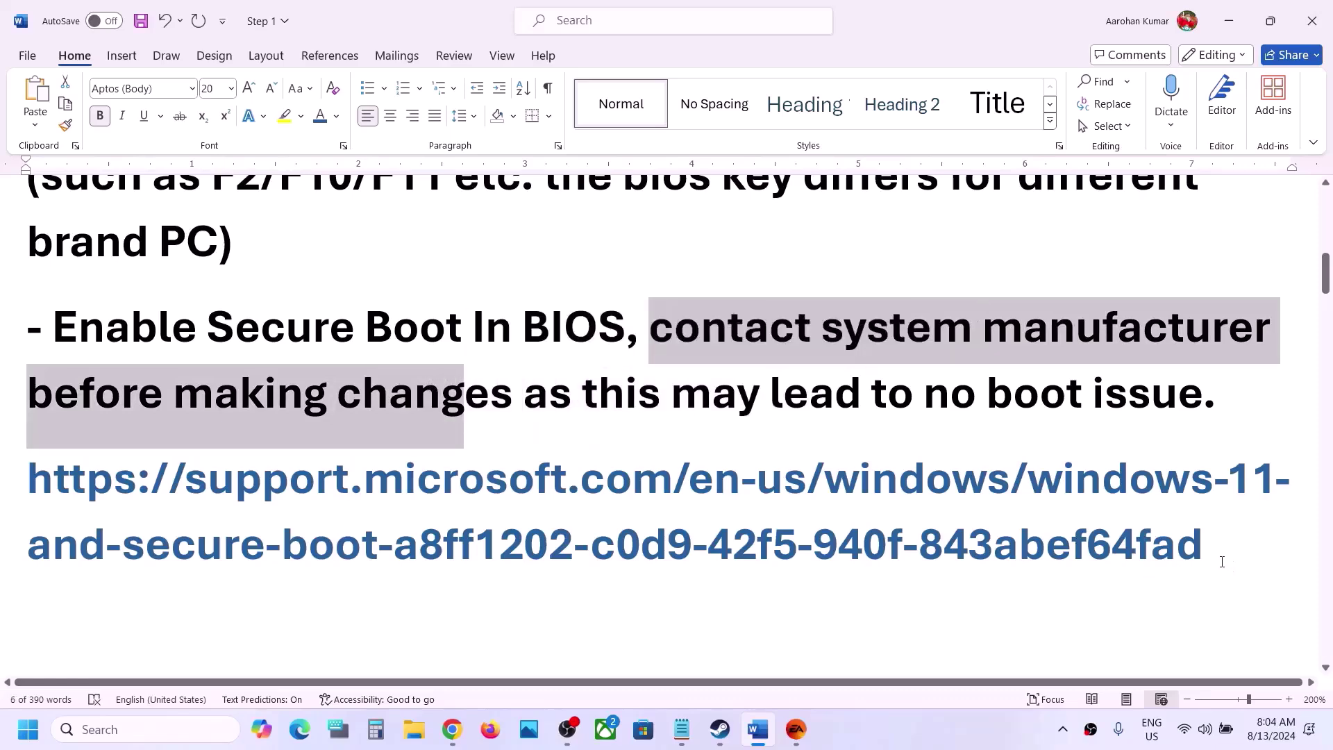
{"action": "left_click", "coordinate": [571, 415]}
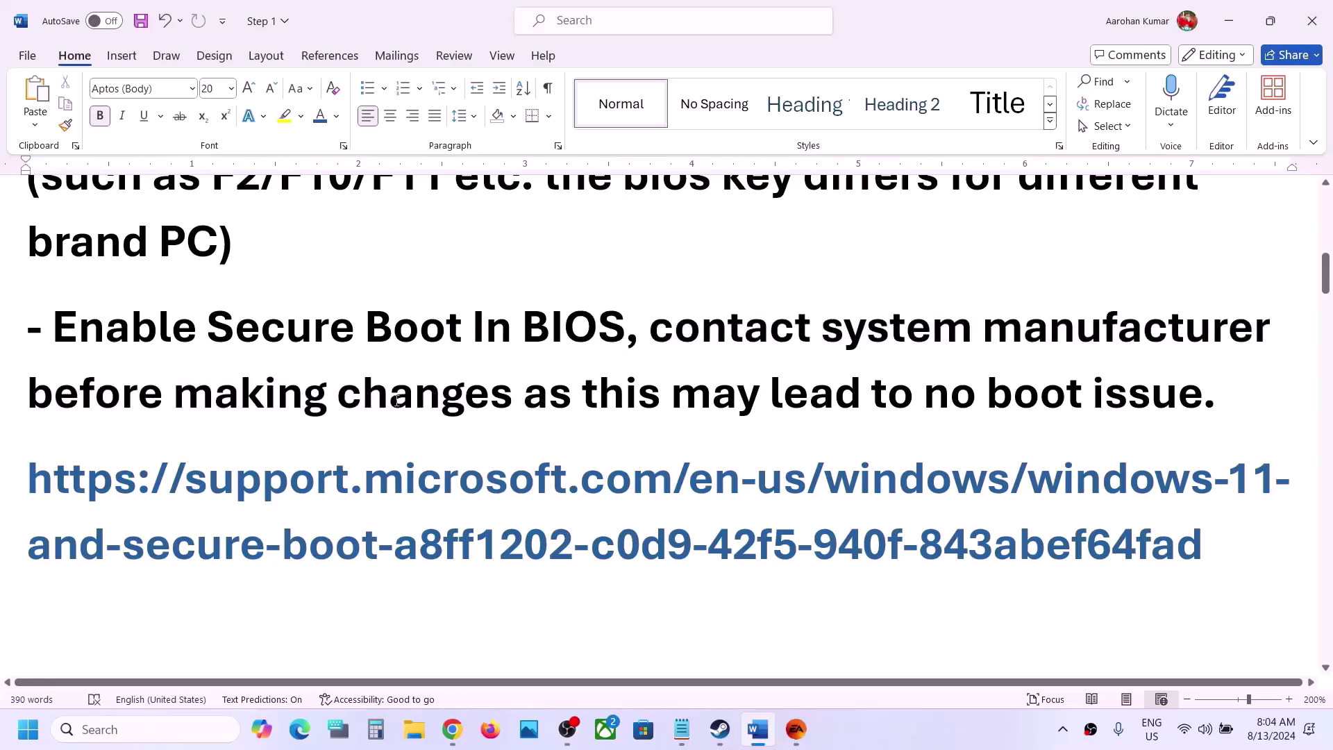
Select the no-boot warning and the Microsoft support link, and bring up the Windows 11 and Secure Boot article in Chrome
{"action": "left_click_drag", "start_coordinate": [383, 401], "coordinate": [1243, 410]}
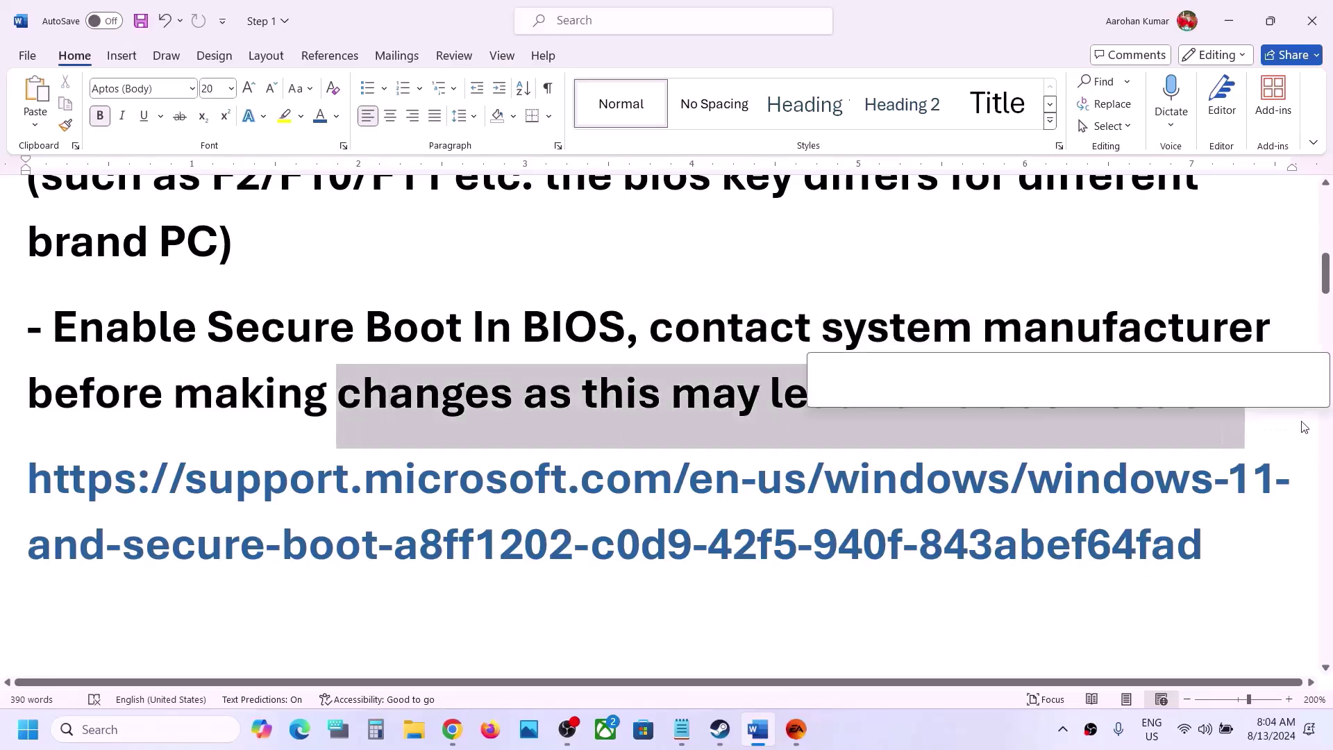
{"action": "left_click_drag", "start_coordinate": [1227, 541], "coordinate": [63, 498]}
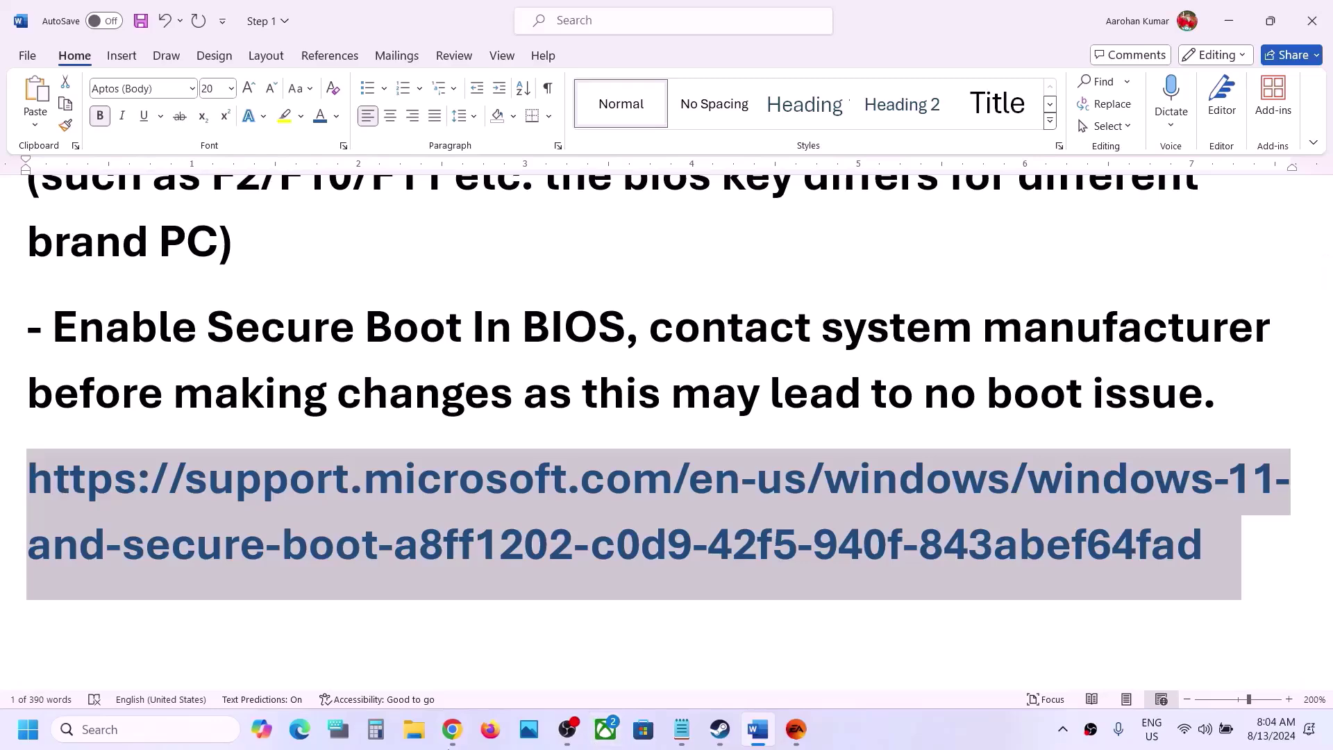
{"action": "left_click", "coordinate": [455, 740]}
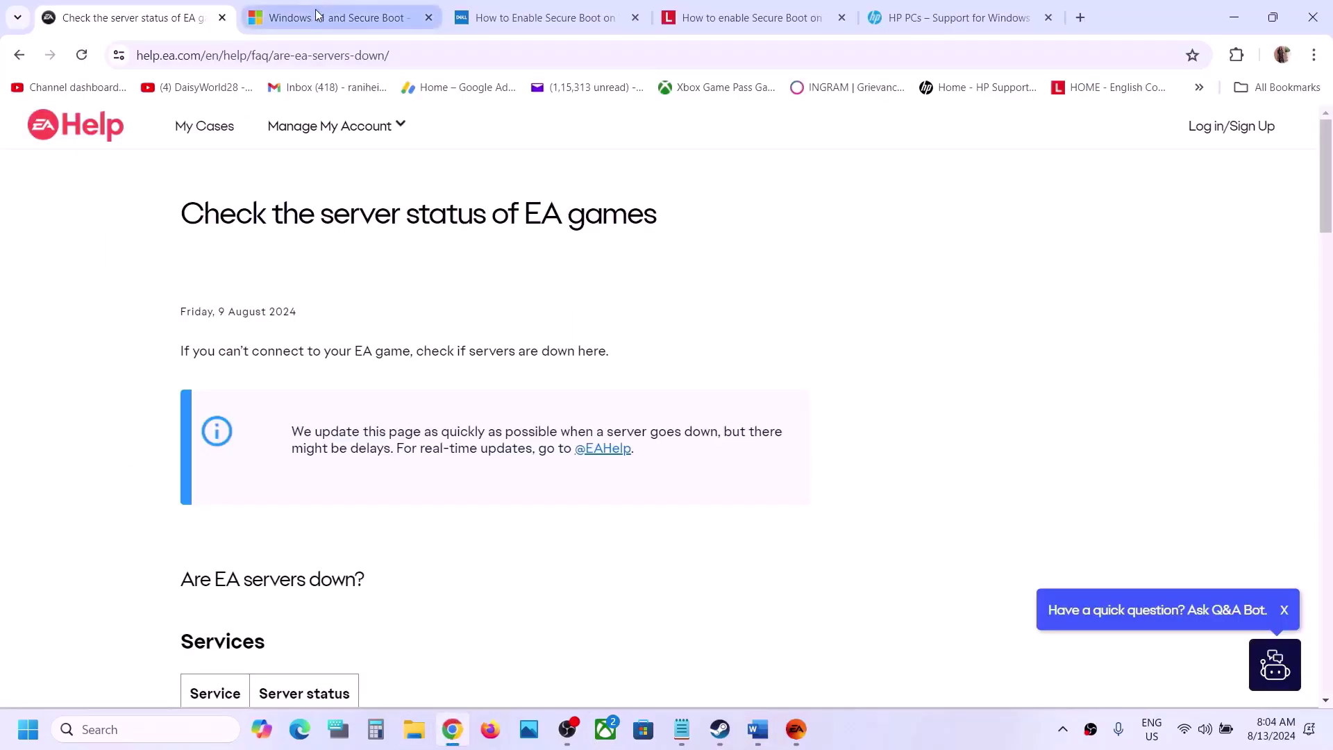
{"action": "left_click", "coordinate": [318, 16]}
Read through the Windows 11 and Secure Boot article, selecting its title and going down to the PC manufacturer links
{"action": "scroll", "coordinate": [508, 336], "scroll_direction": "down", "scroll_amount": 1}
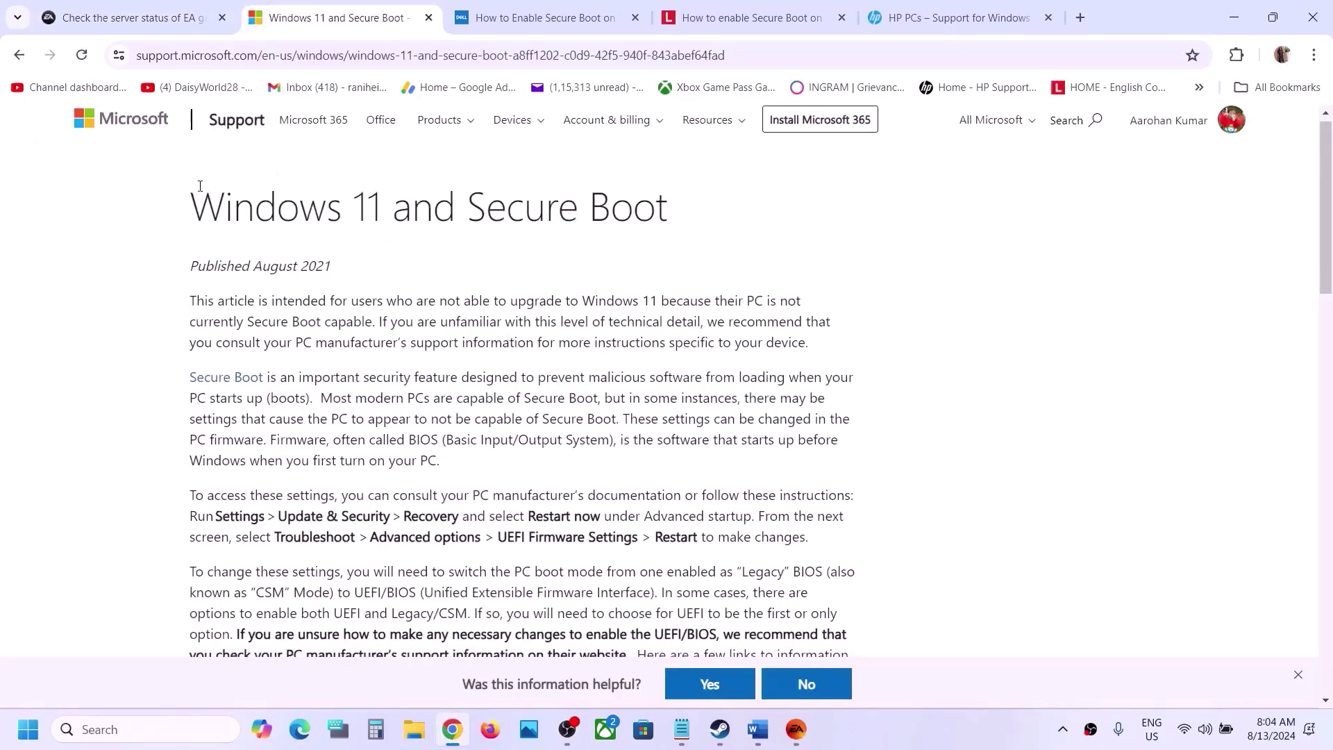
{"action": "left_click_drag", "start_coordinate": [200, 186], "coordinate": [634, 202]}
{"action": "scroll", "coordinate": [479, 384], "scroll_direction": "down", "scroll_amount": 7}
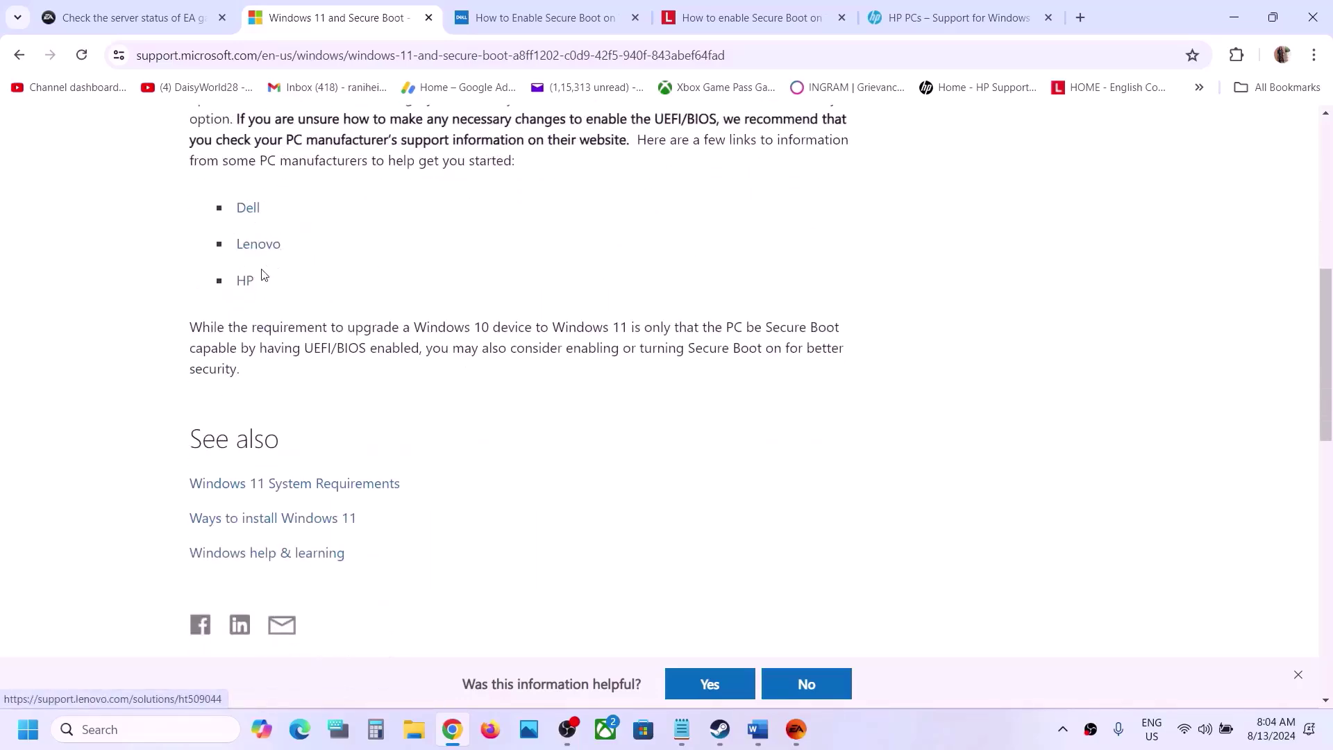
{"action": "scroll", "coordinate": [271, 277], "scroll_direction": "up", "scroll_amount": 1}
View Dell's Secure Boot article in its own maximized window, minimize it, and view the Lenovo and HP support pages
{"action": "left_click_drag", "start_coordinate": [493, 18], "coordinate": [586, 503]}
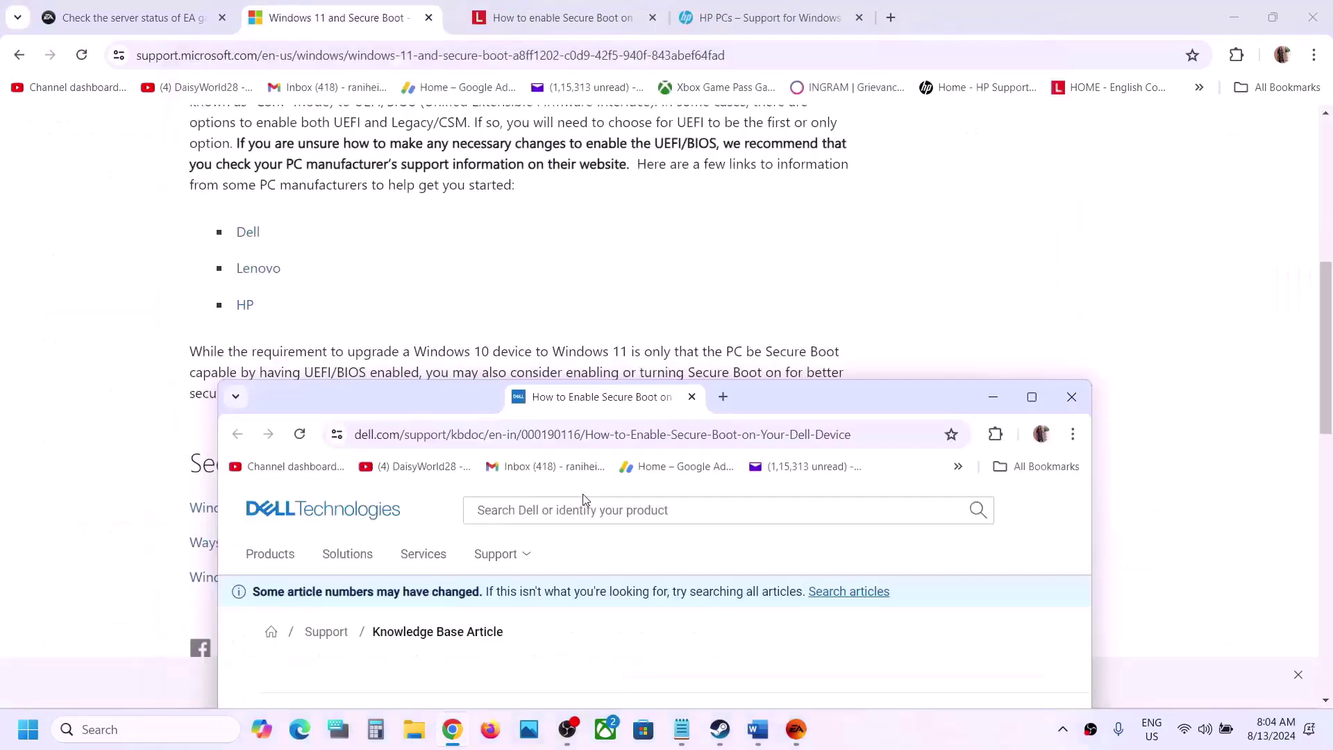
{"action": "left_click", "coordinate": [1032, 396]}
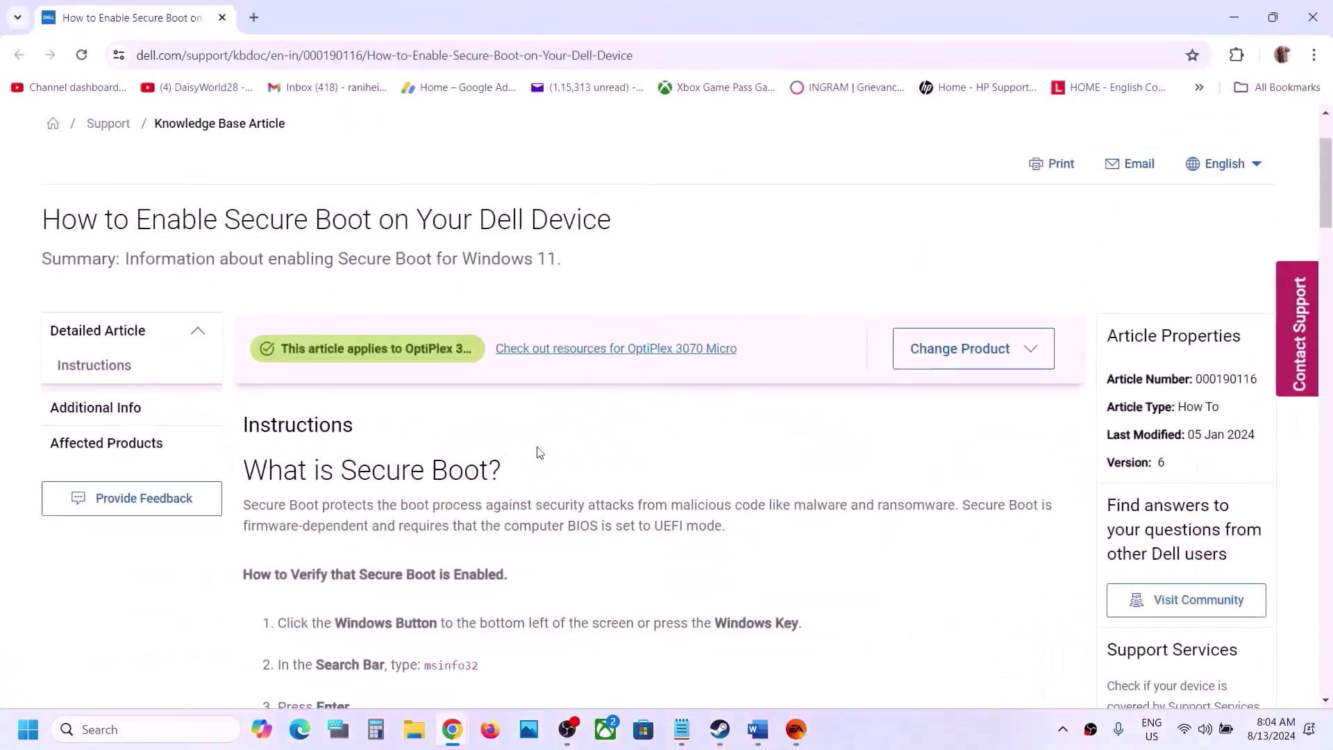
{"action": "left_click", "coordinate": [1231, 13]}
{"action": "left_click", "coordinate": [555, 28]}
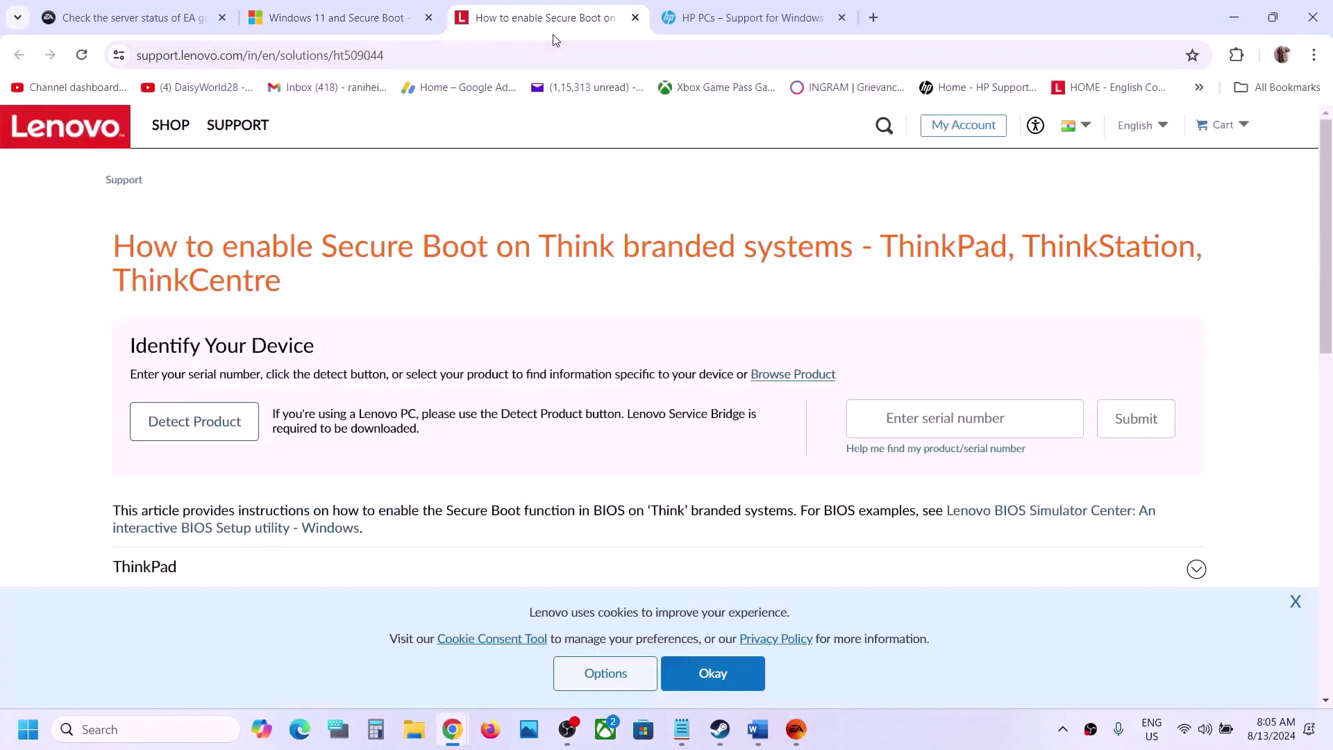
{"action": "left_click", "coordinate": [739, 18]}
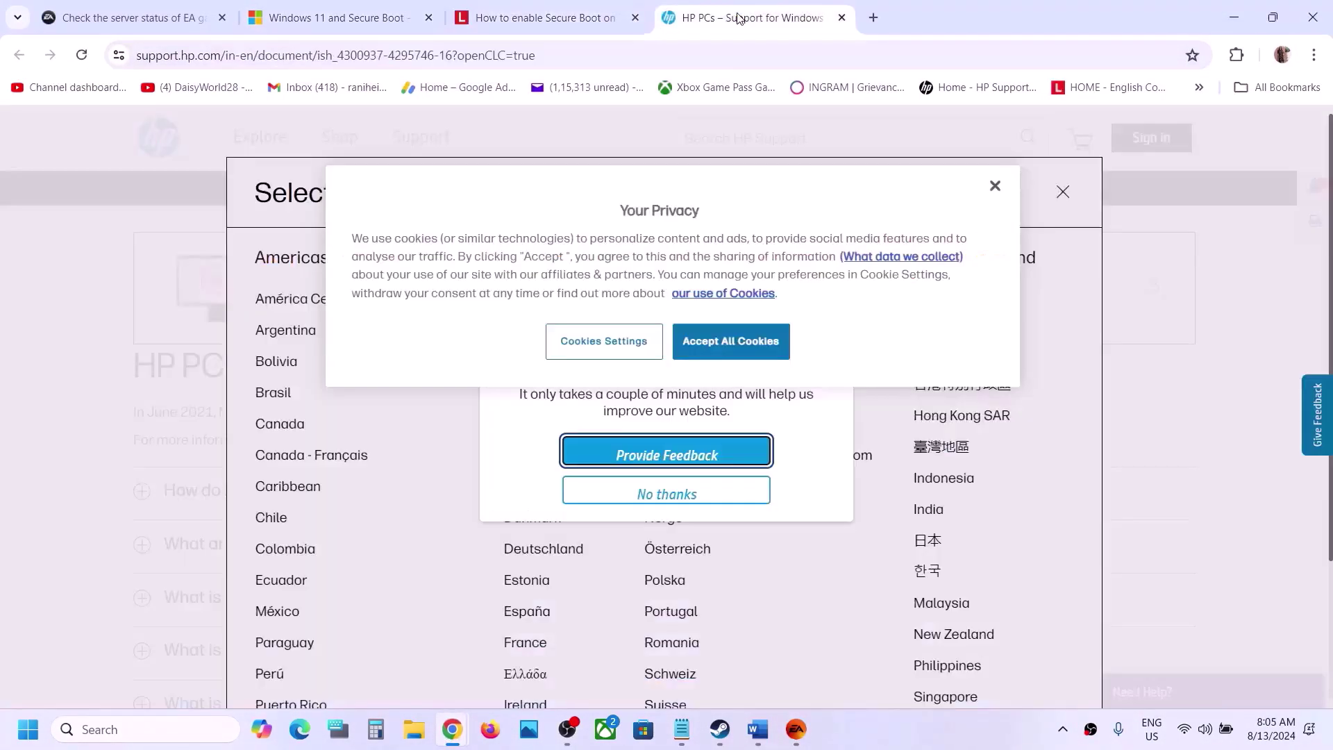
Switch back to the Word document and select the words "Enable Secure Boot In BIOS" for reading, clearing the selection
{"action": "left_click", "coordinate": [757, 729]}
{"action": "left_click_drag", "start_coordinate": [141, 315], "coordinate": [559, 323]}
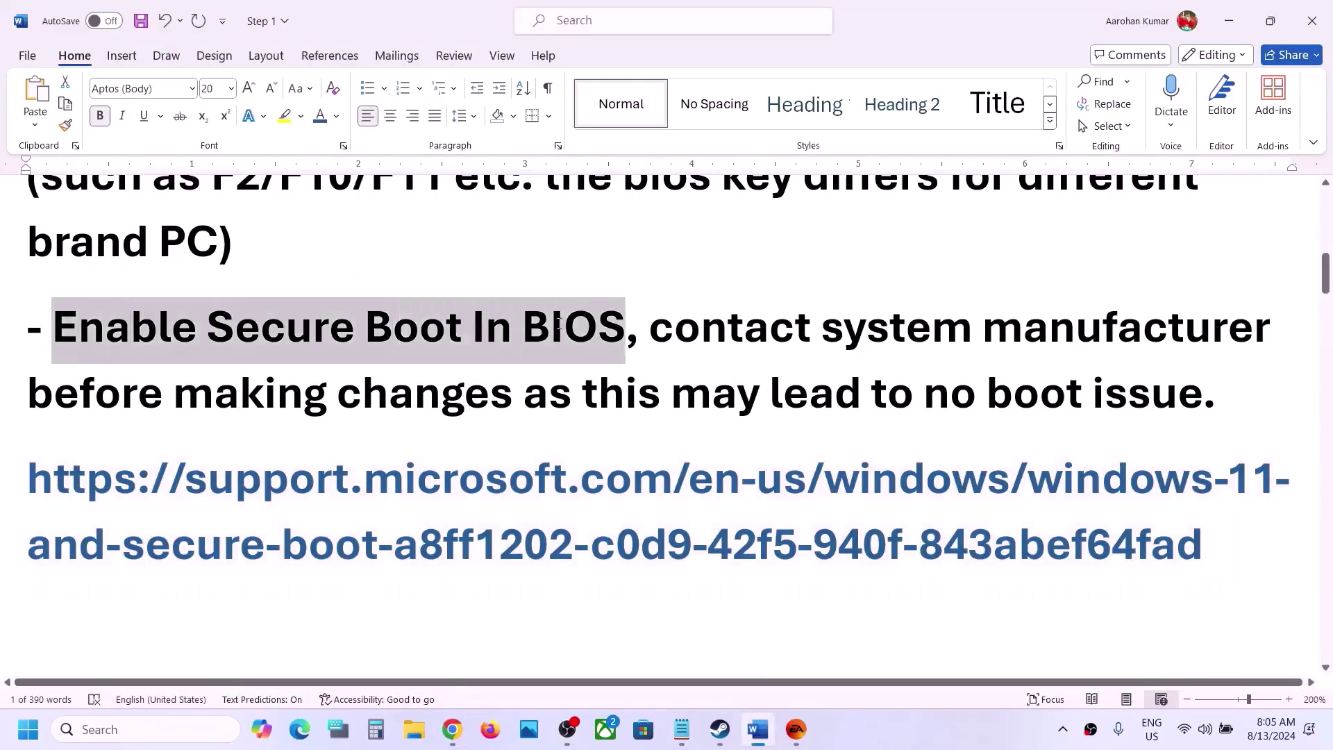
{"action": "left_click", "coordinate": [461, 387]}
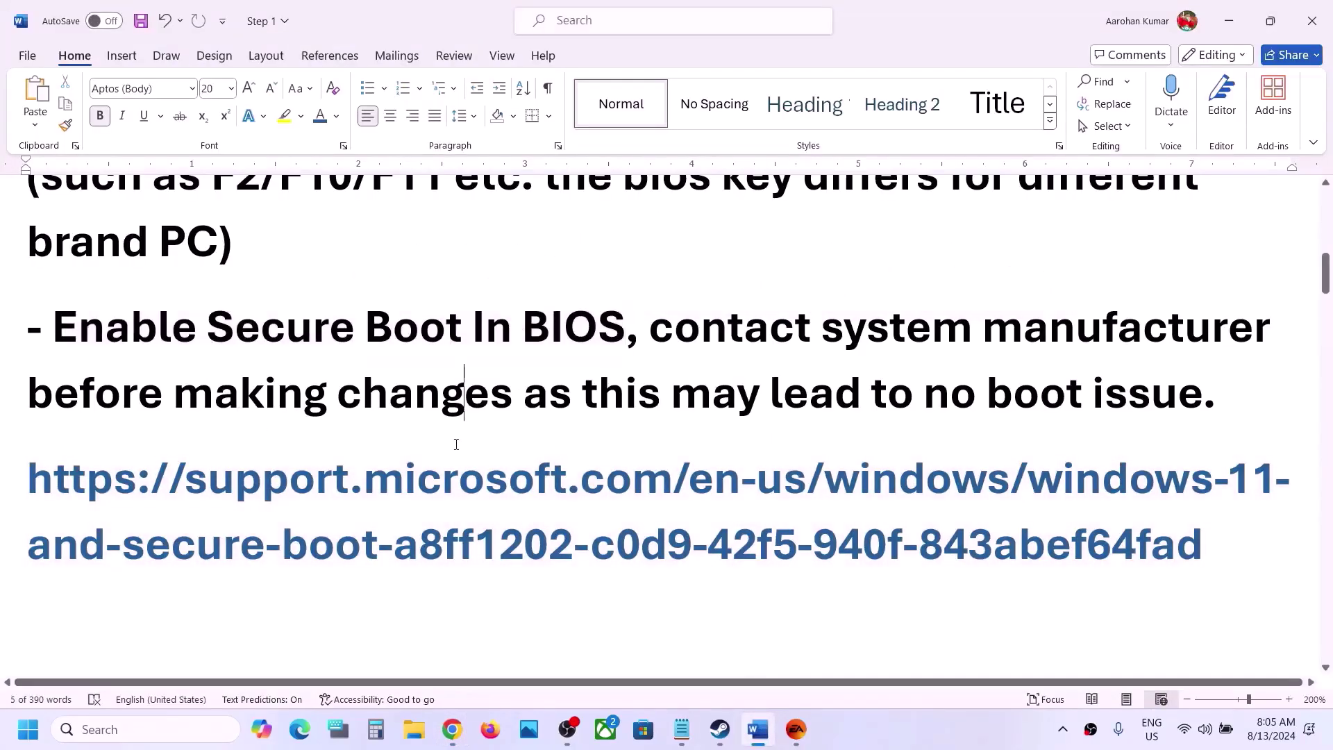
Read the Reset Factory Keys note, selecting the phrases about looking it up per the motherboard name and model
{"action": "scroll", "coordinate": [461, 387], "scroll_direction": "down", "scroll_amount": 3}
{"action": "left_click", "coordinate": [940, 726]}
{"action": "scroll", "coordinate": [106, 323], "scroll_direction": "down", "scroll_amount": 2}
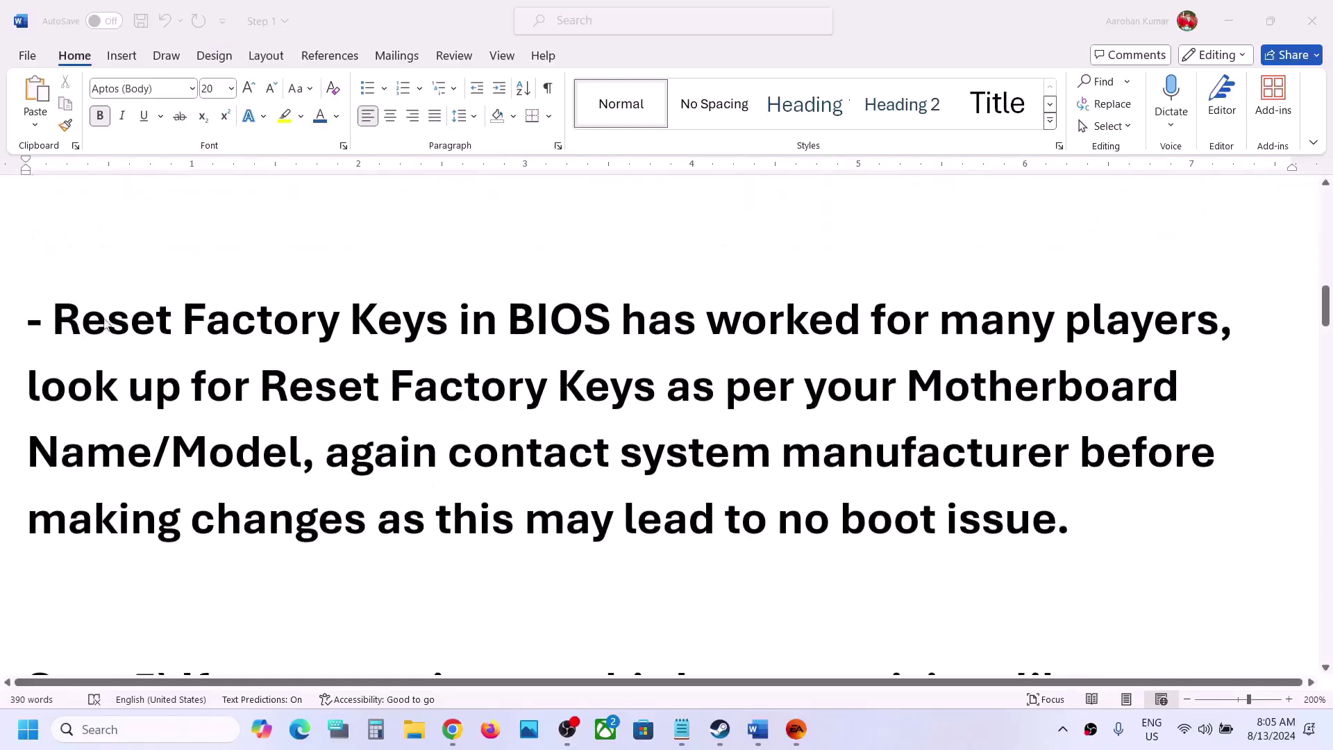
{"action": "left_click_drag", "start_coordinate": [52, 329], "coordinate": [155, 327]}
{"action": "left_click_drag", "start_coordinate": [44, 397], "coordinate": [439, 389]}
{"action": "left_click_drag", "start_coordinate": [592, 391], "coordinate": [299, 440]}
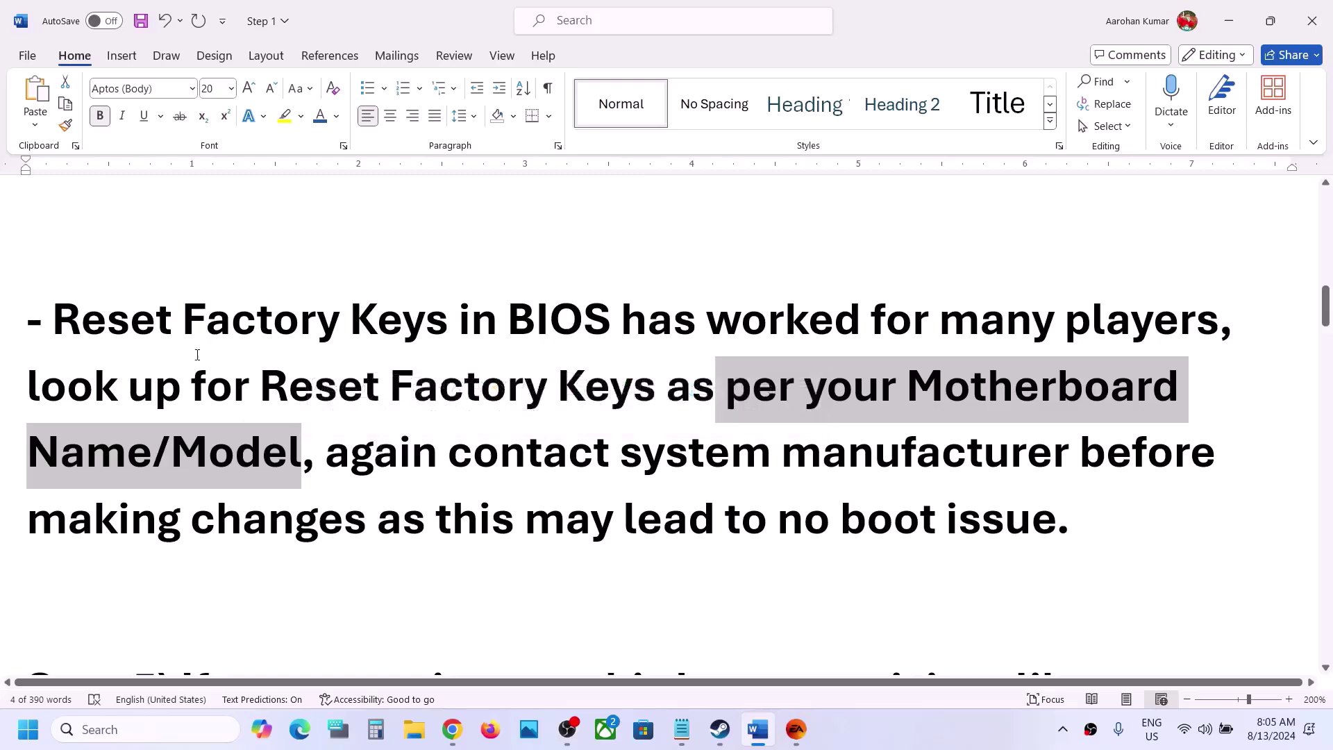
{"action": "left_click_drag", "start_coordinate": [111, 334], "coordinate": [336, 326]}
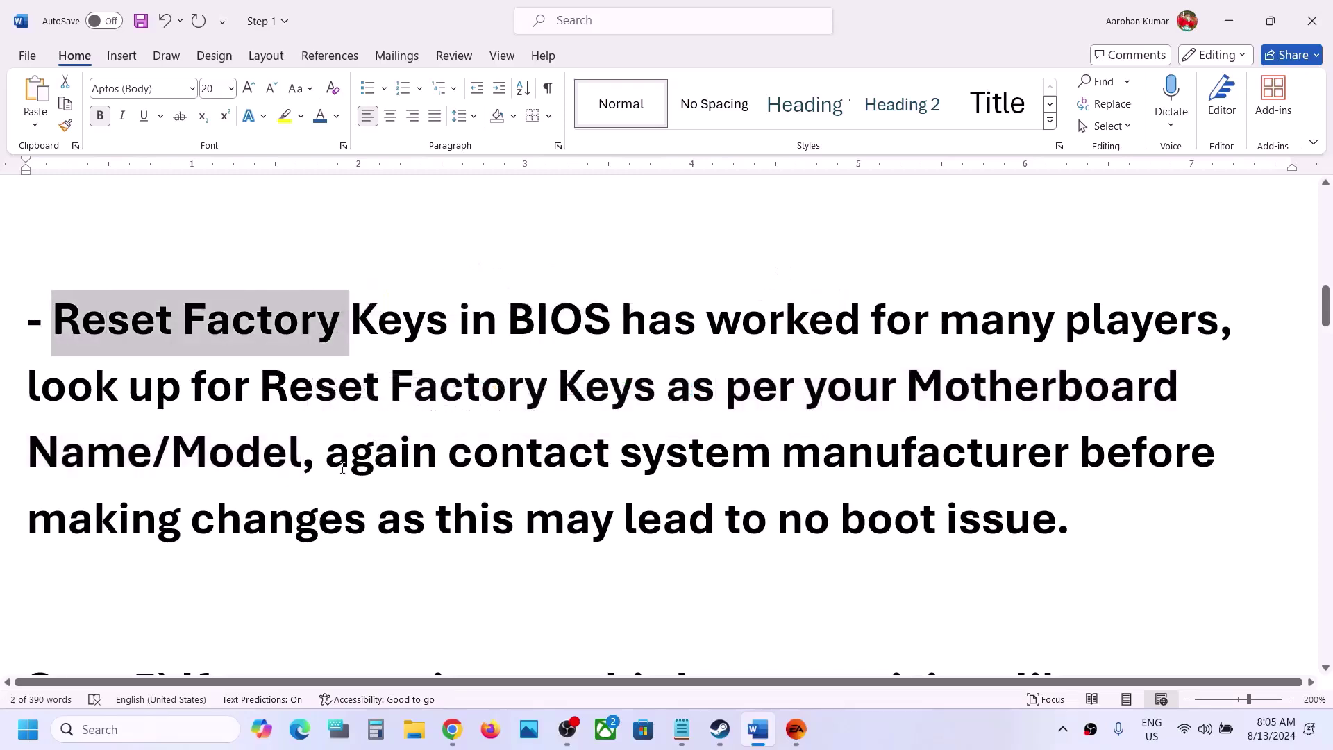
Read the note's manufacturer and no-boot warnings by selecting them, and highlight "Reset Factory Keys in BIOS" before clearing the selection
{"action": "left_click_drag", "start_coordinate": [342, 465], "coordinate": [894, 456]}
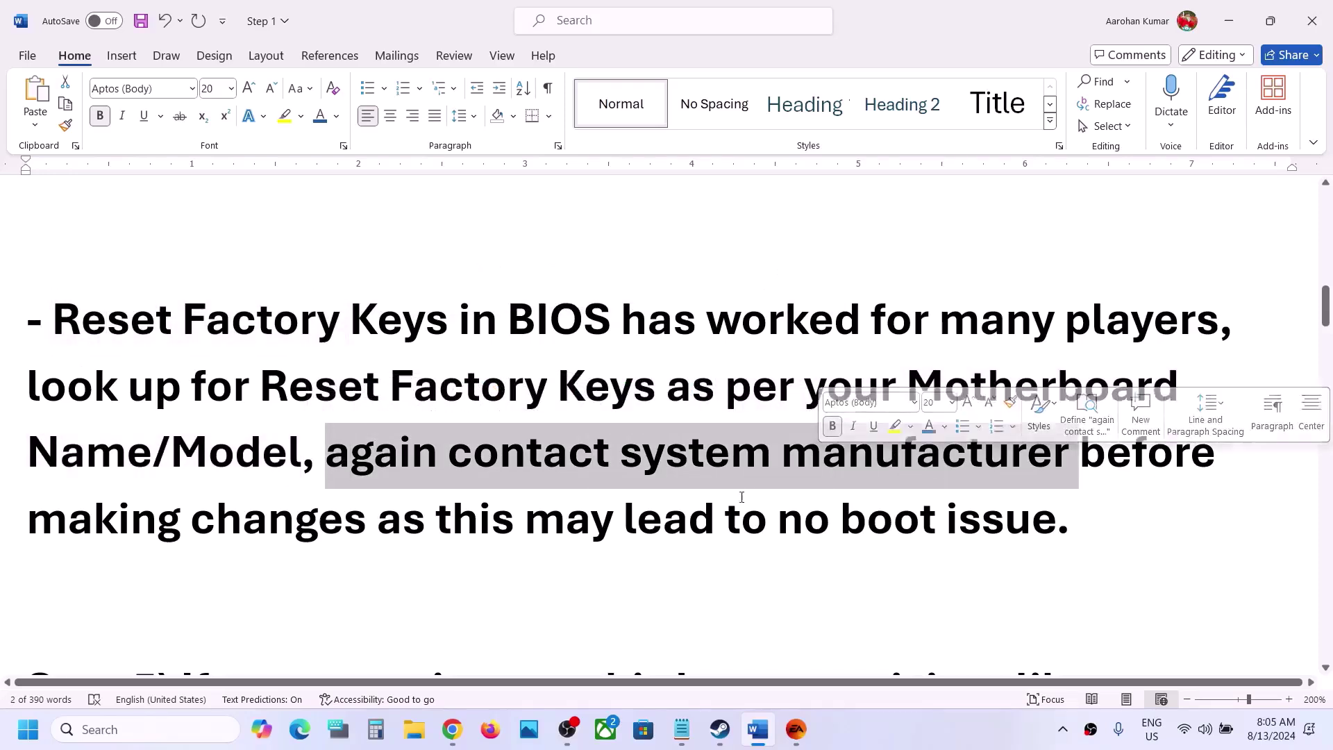
{"action": "left_click_drag", "start_coordinate": [379, 521], "coordinate": [941, 522]}
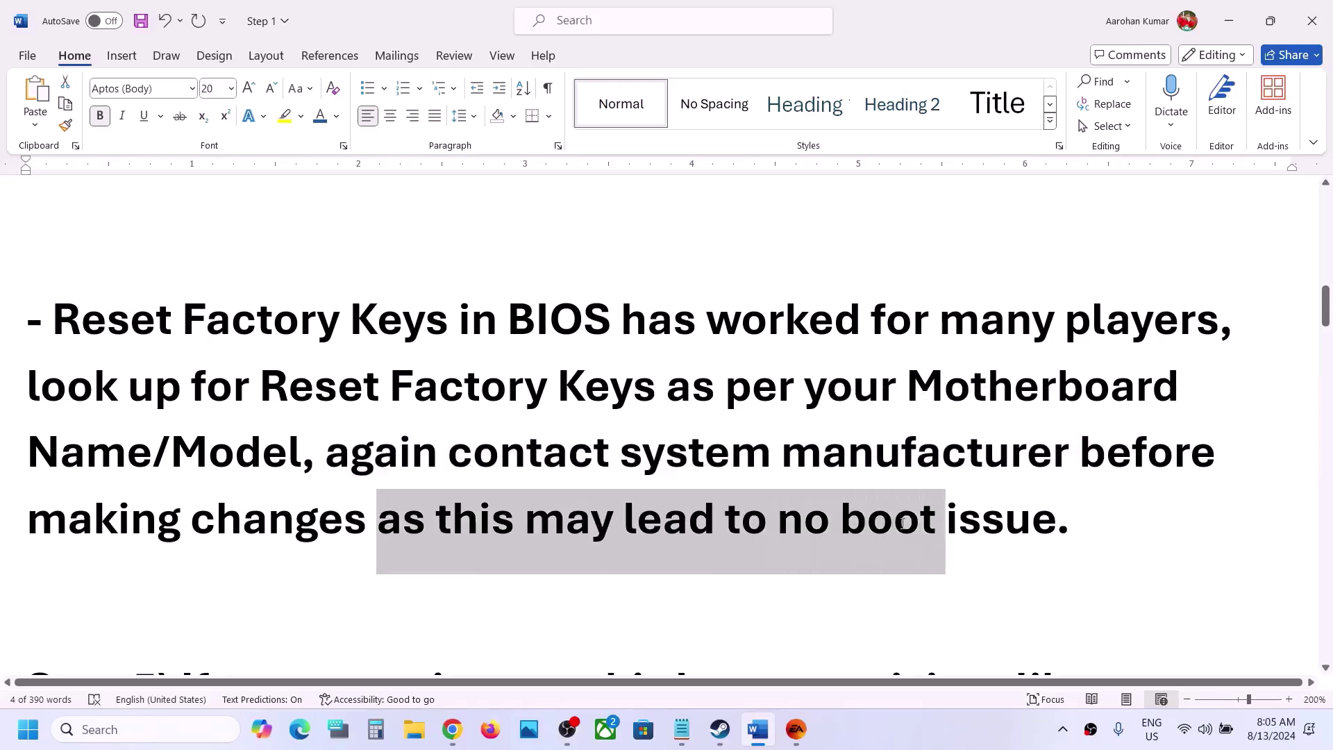
{"action": "left_click", "coordinate": [563, 386]}
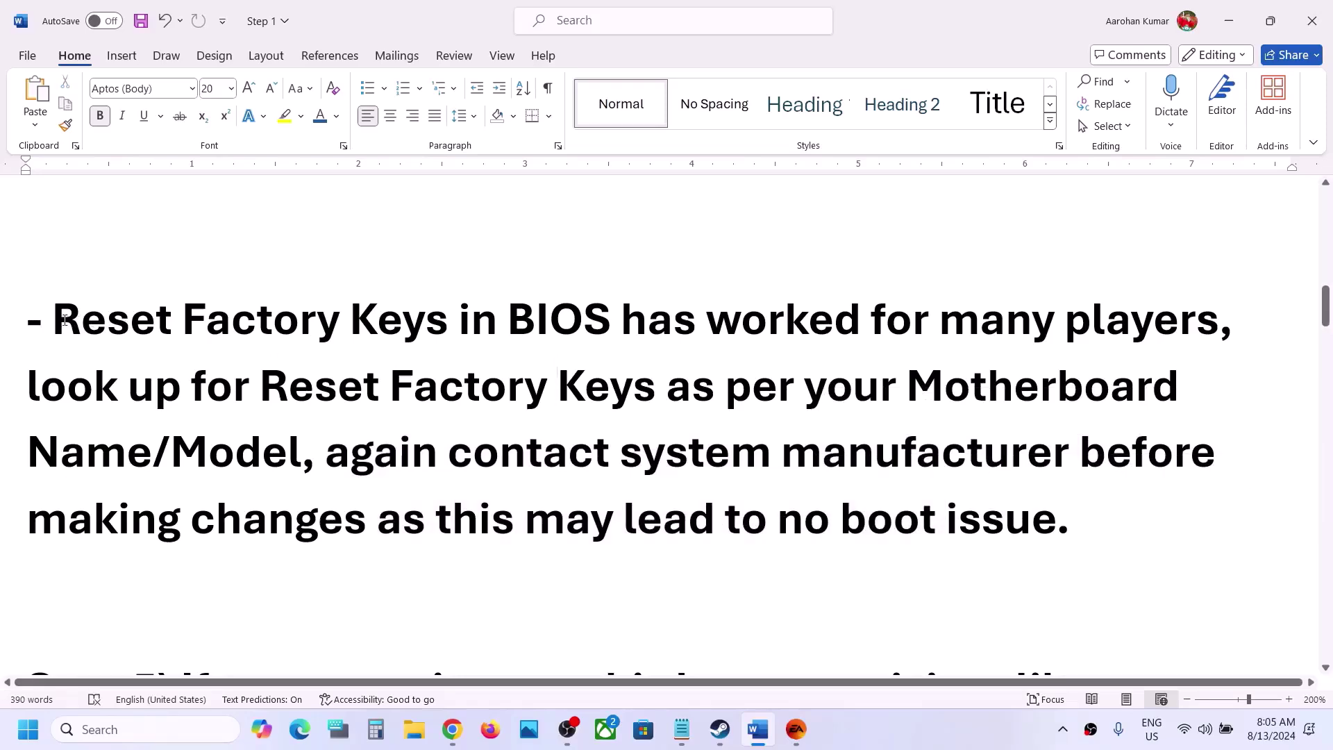
{"action": "left_click_drag", "start_coordinate": [64, 320], "coordinate": [559, 322]}
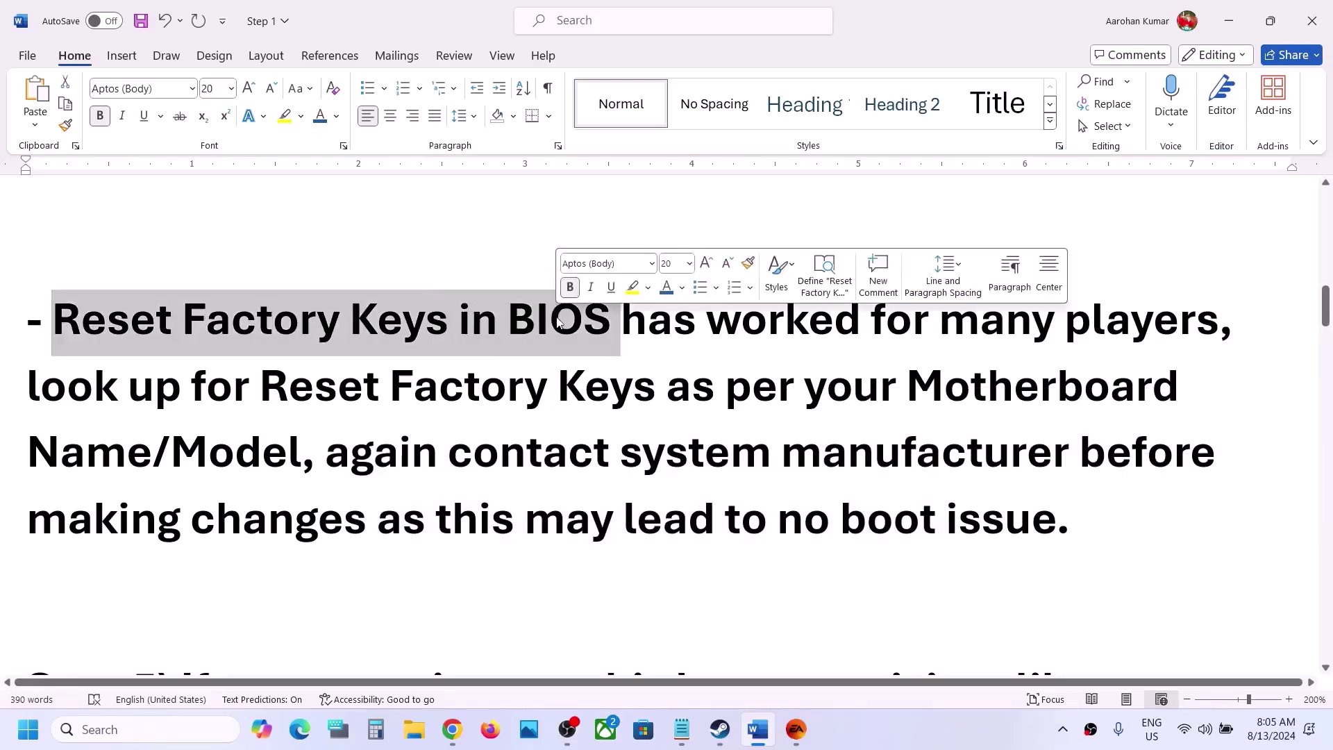
{"action": "left_click", "coordinate": [544, 378]}
Read Step 5 on allowing the game exe, selecting the third-party antivirus text and the start of the Windows Security sentence
{"action": "scroll", "coordinate": [541, 372], "scroll_direction": "down", "scroll_amount": 4}
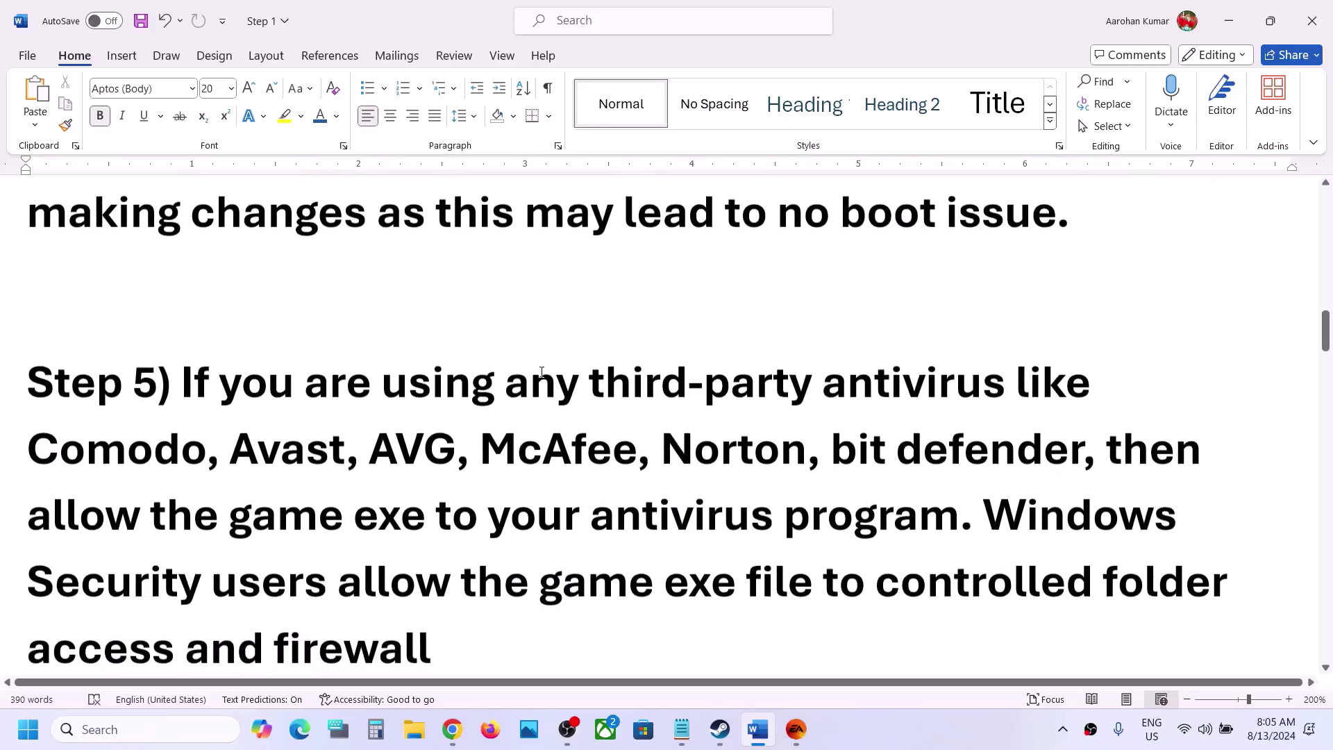
{"action": "left_click_drag", "start_coordinate": [186, 376], "coordinate": [891, 522]}
{"action": "scroll", "coordinate": [550, 458], "scroll_direction": "down", "scroll_amount": 2}
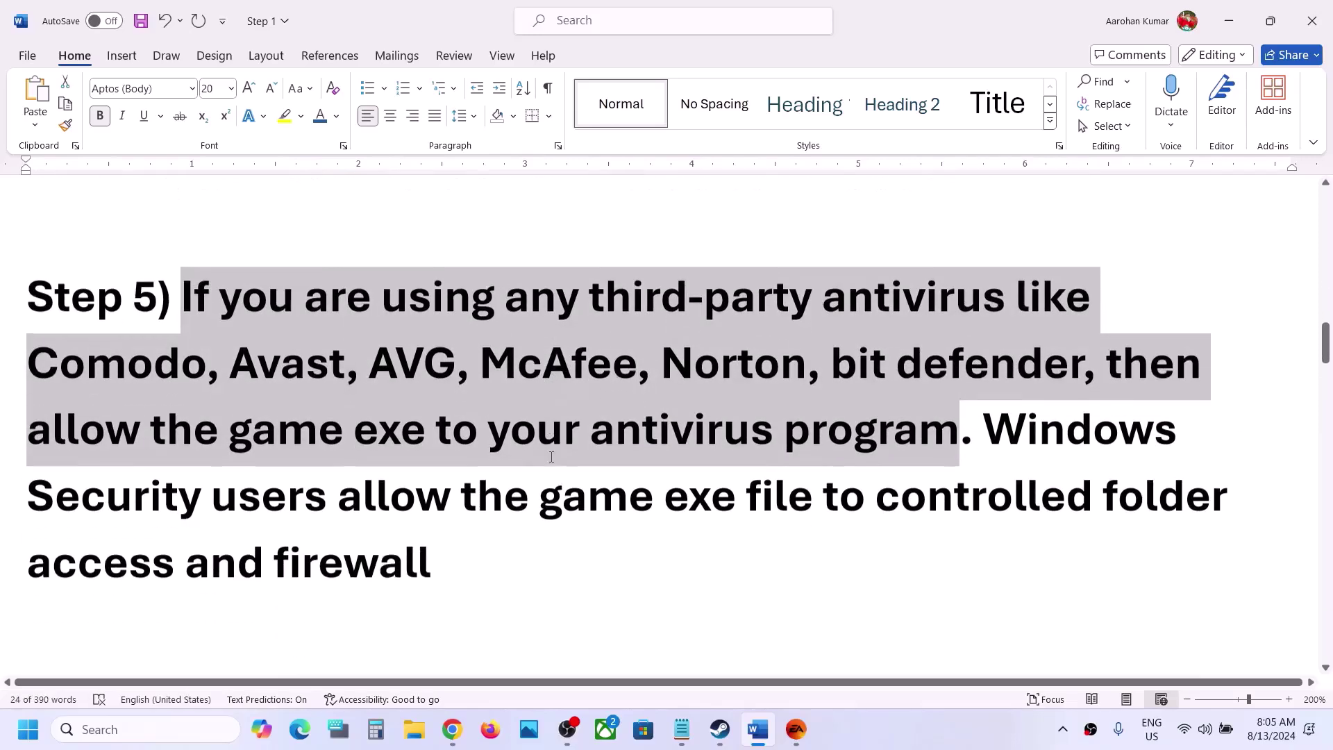
{"action": "scroll", "coordinate": [551, 459], "scroll_direction": "up", "scroll_amount": 2}
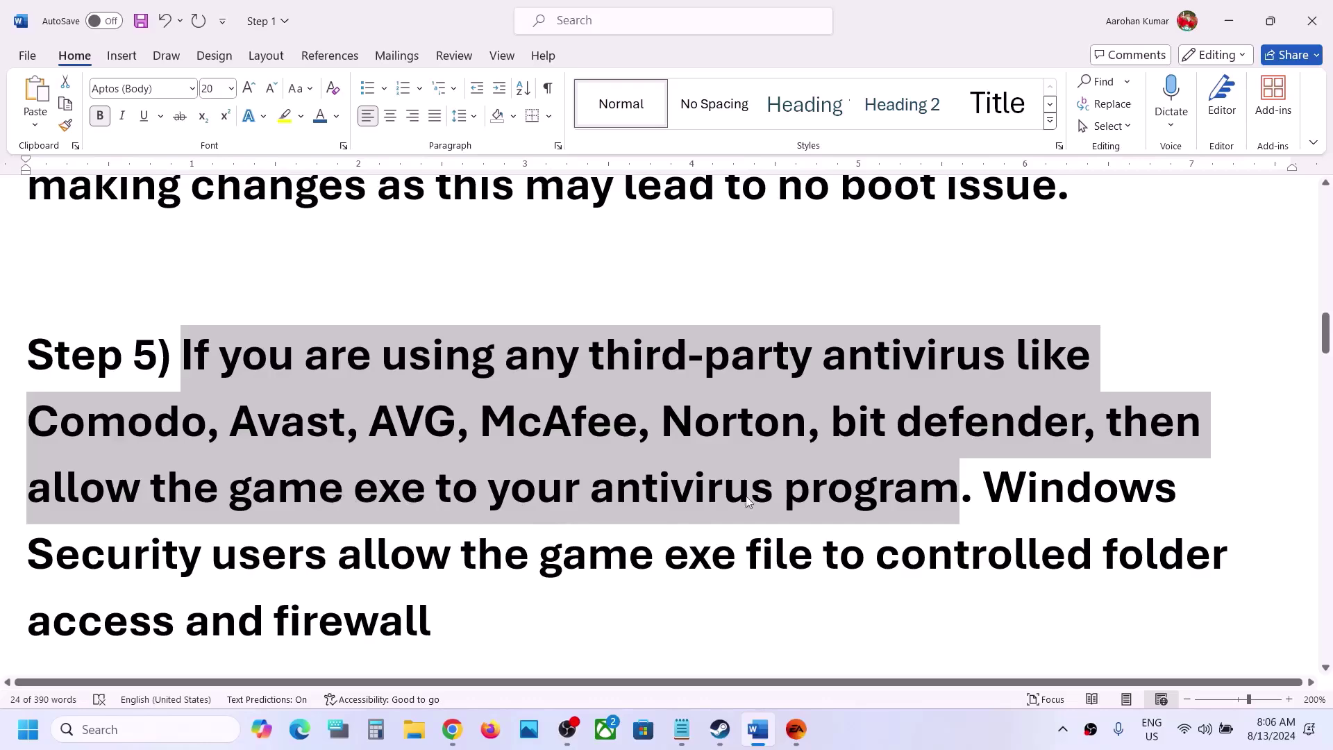
{"action": "left_click_drag", "start_coordinate": [986, 487], "coordinate": [1111, 512]}
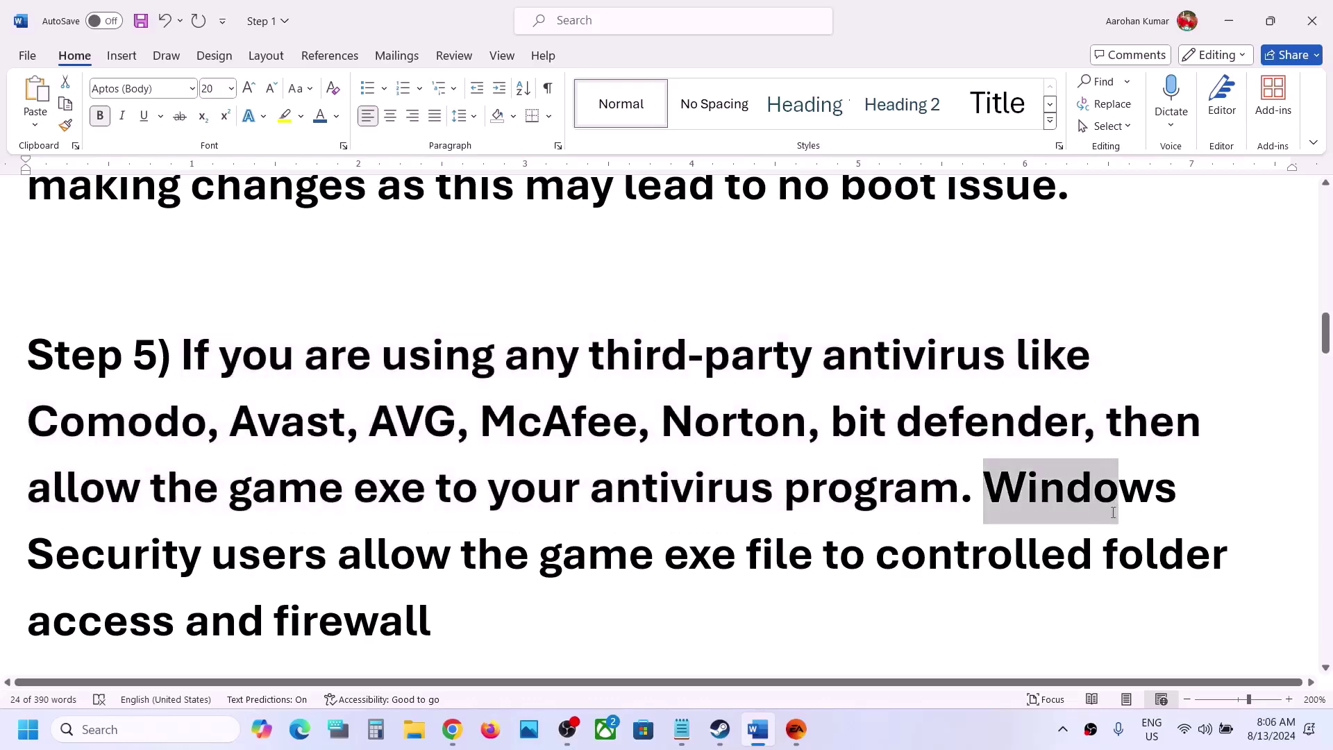
Open the Virus & threat protection page of Windows Security from the Privacy & security settings
{"action": "key", "text": "super+i"}
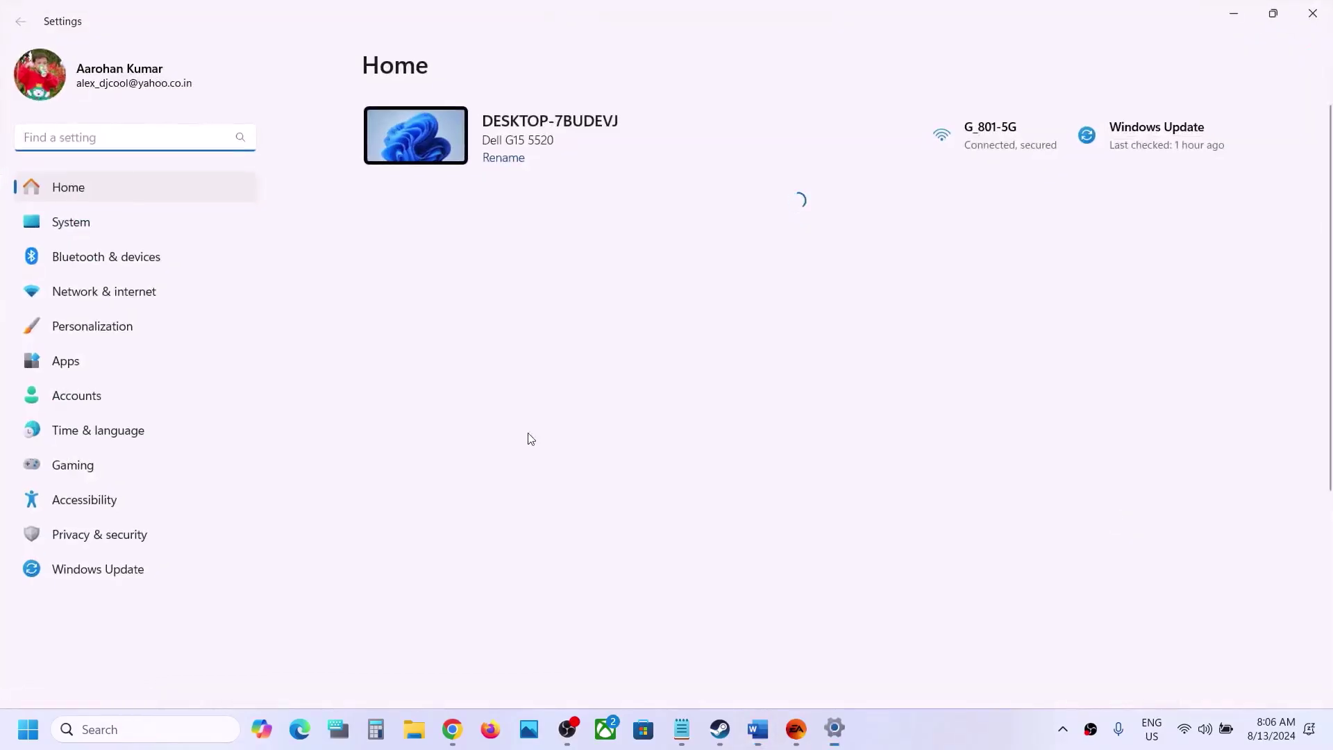
{"action": "left_click", "coordinate": [123, 545]}
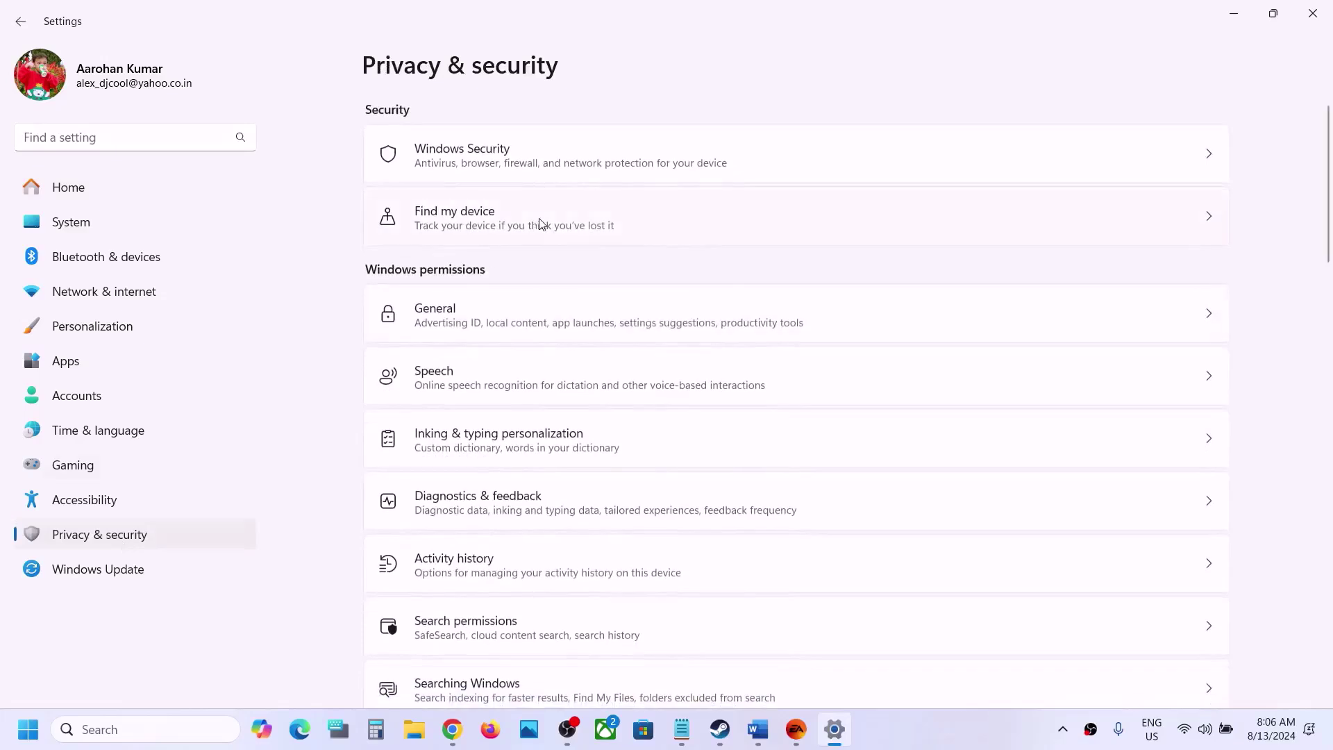
{"action": "left_click", "coordinate": [528, 163]}
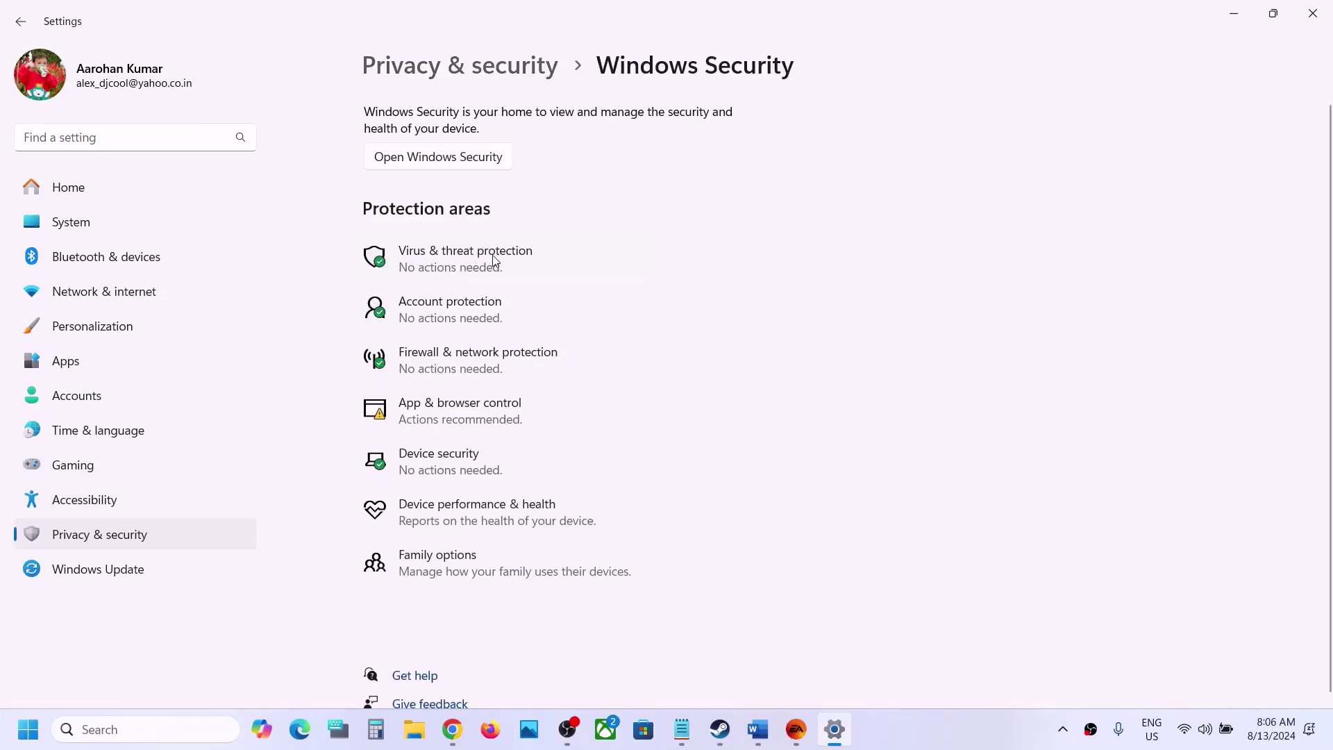
{"action": "left_click", "coordinate": [493, 260]}
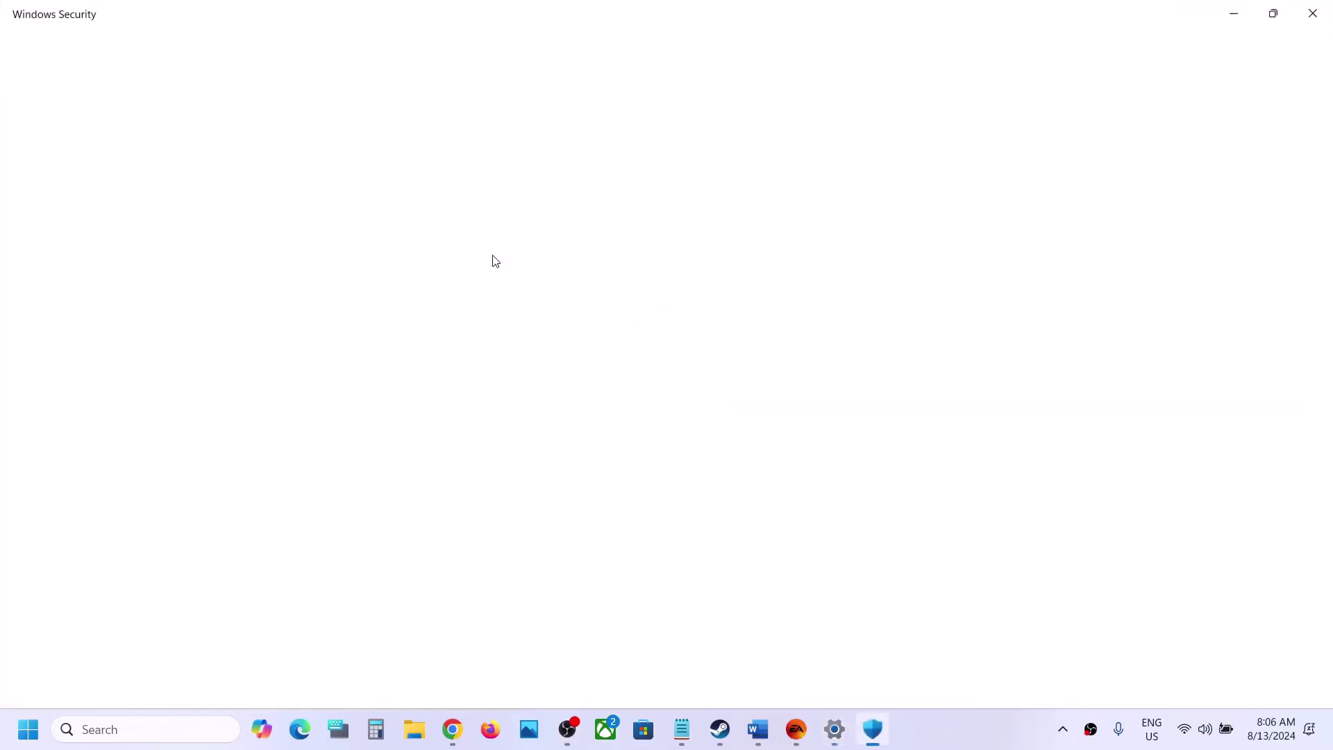
Open the list of apps allowed through Controlled folder access in the ransomware protection settings
{"action": "scroll", "coordinate": [493, 262], "scroll_direction": "down", "scroll_amount": 3}
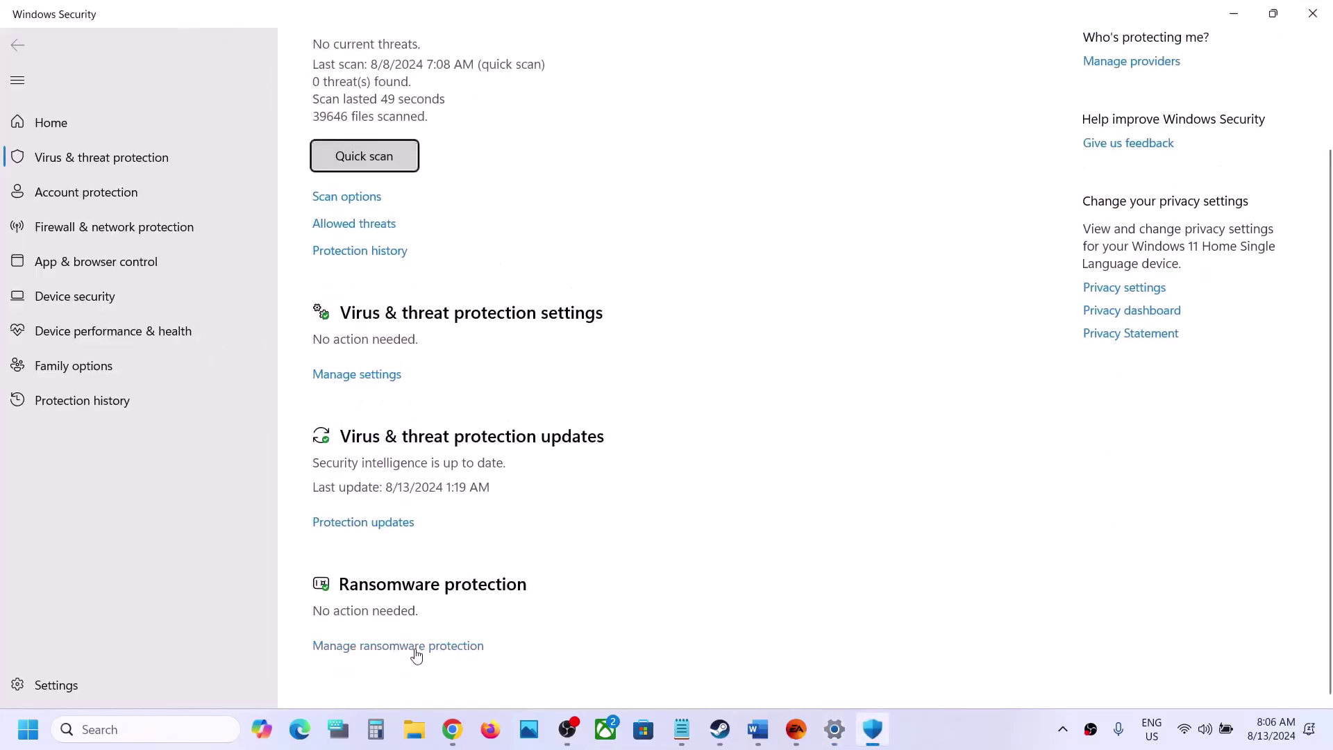
{"action": "left_click", "coordinate": [417, 647]}
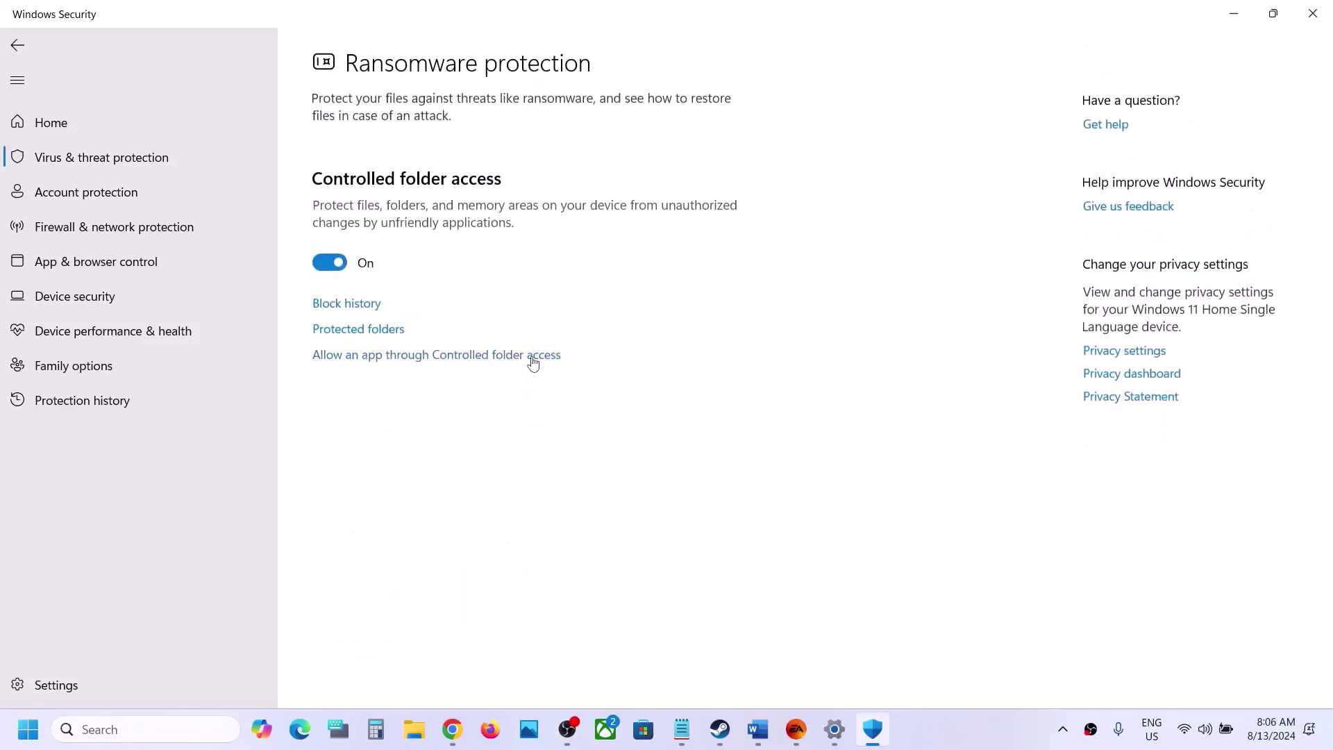
{"action": "left_click", "coordinate": [464, 356]}
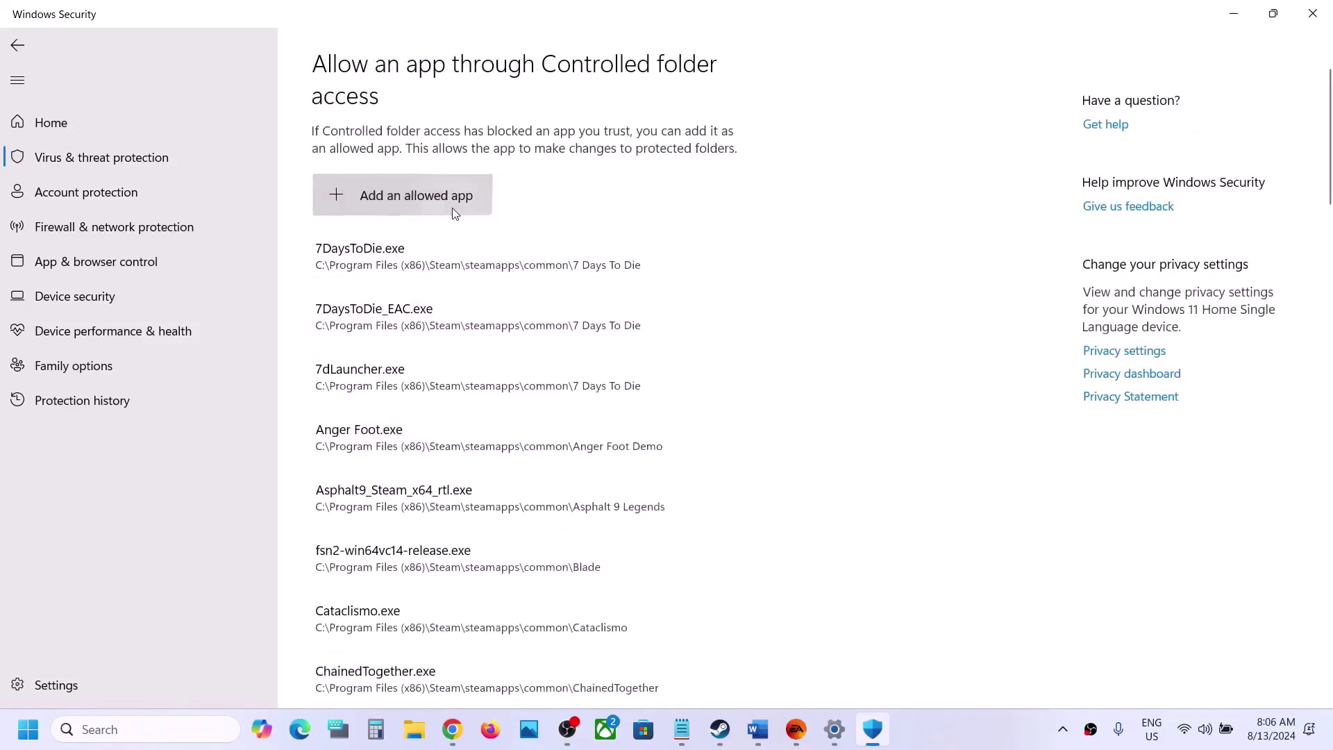
Start adding an allowed app to Controlled folder access and browse to the OS (C:) drive
{"action": "left_click", "coordinate": [452, 207]}
{"action": "left_click", "coordinate": [428, 264]}
{"action": "left_click", "coordinate": [73, 367]}
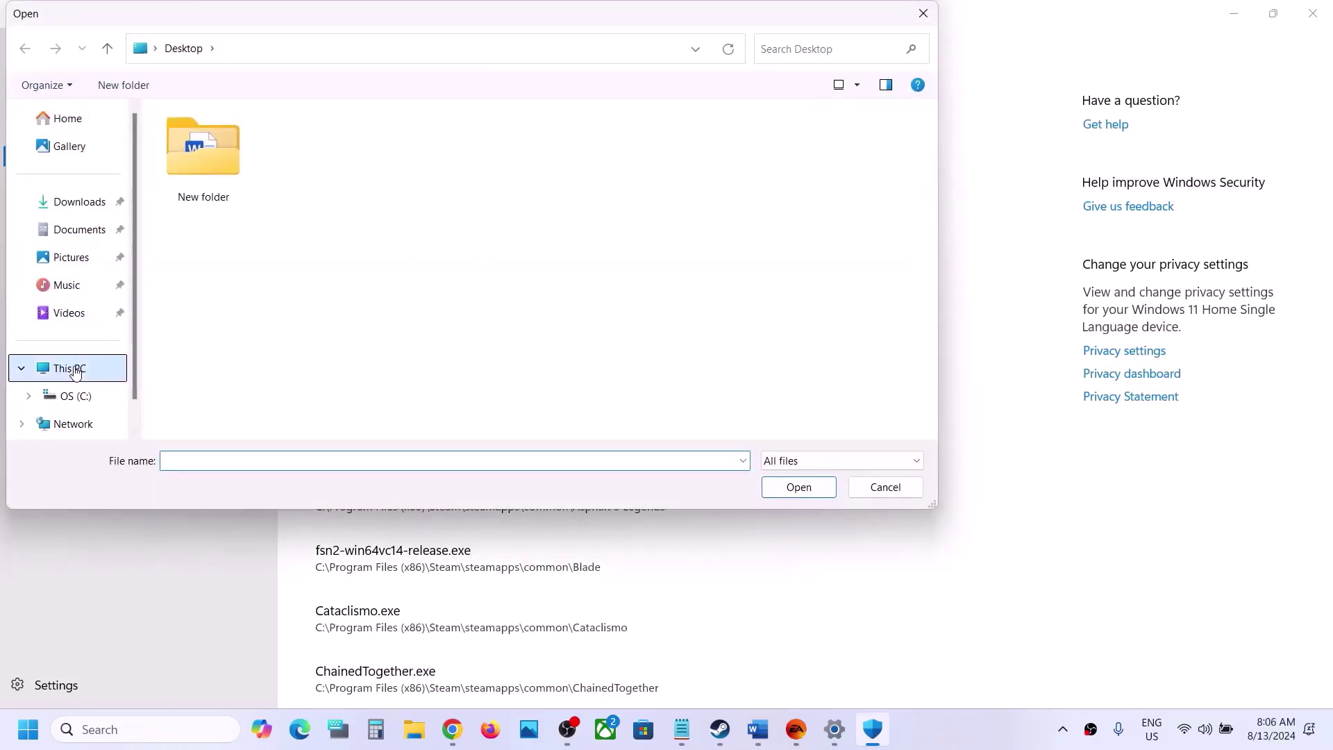
{"action": "double_click", "coordinate": [268, 159]}
{"action": "scroll", "coordinate": [274, 306], "scroll_direction": "down", "scroll_amount": 3}
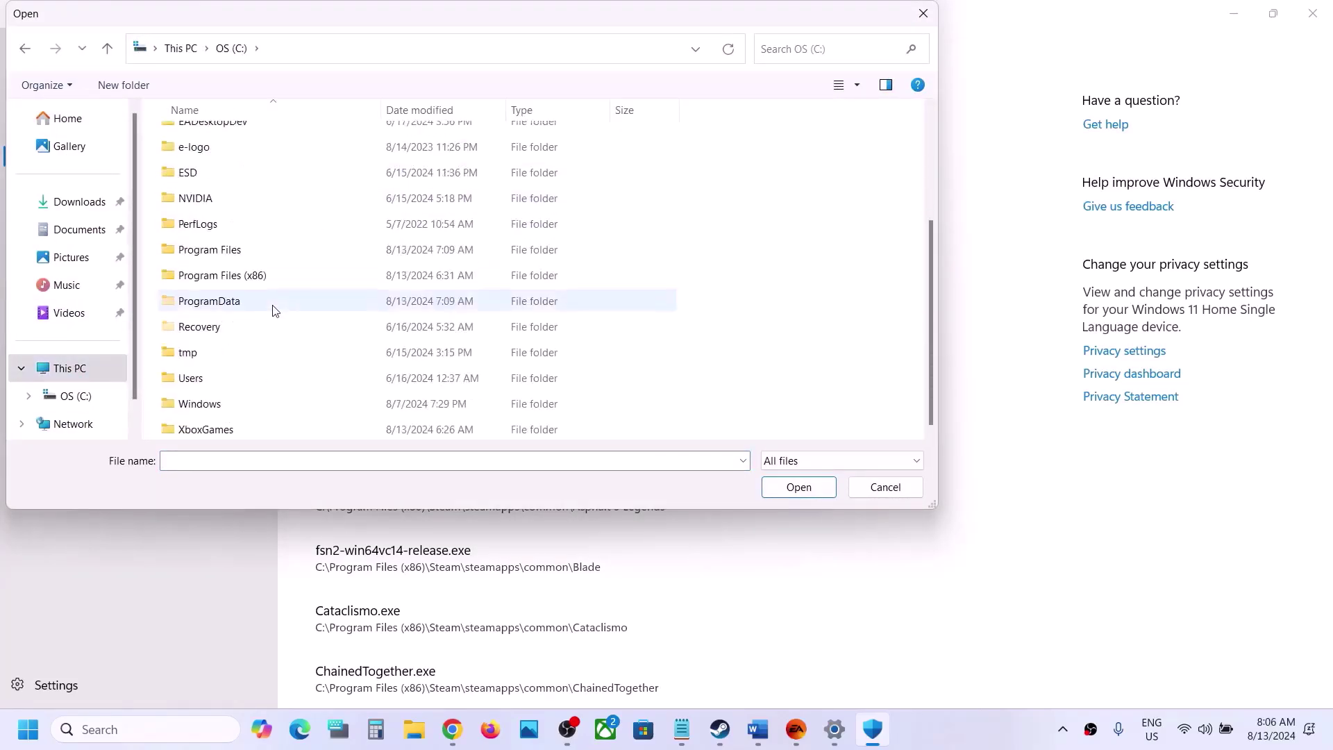
Examine the Steam game install location in Program Files (x86)\Steam\steamapps\common and return to the C: drive
{"action": "left_click", "coordinate": [230, 277]}
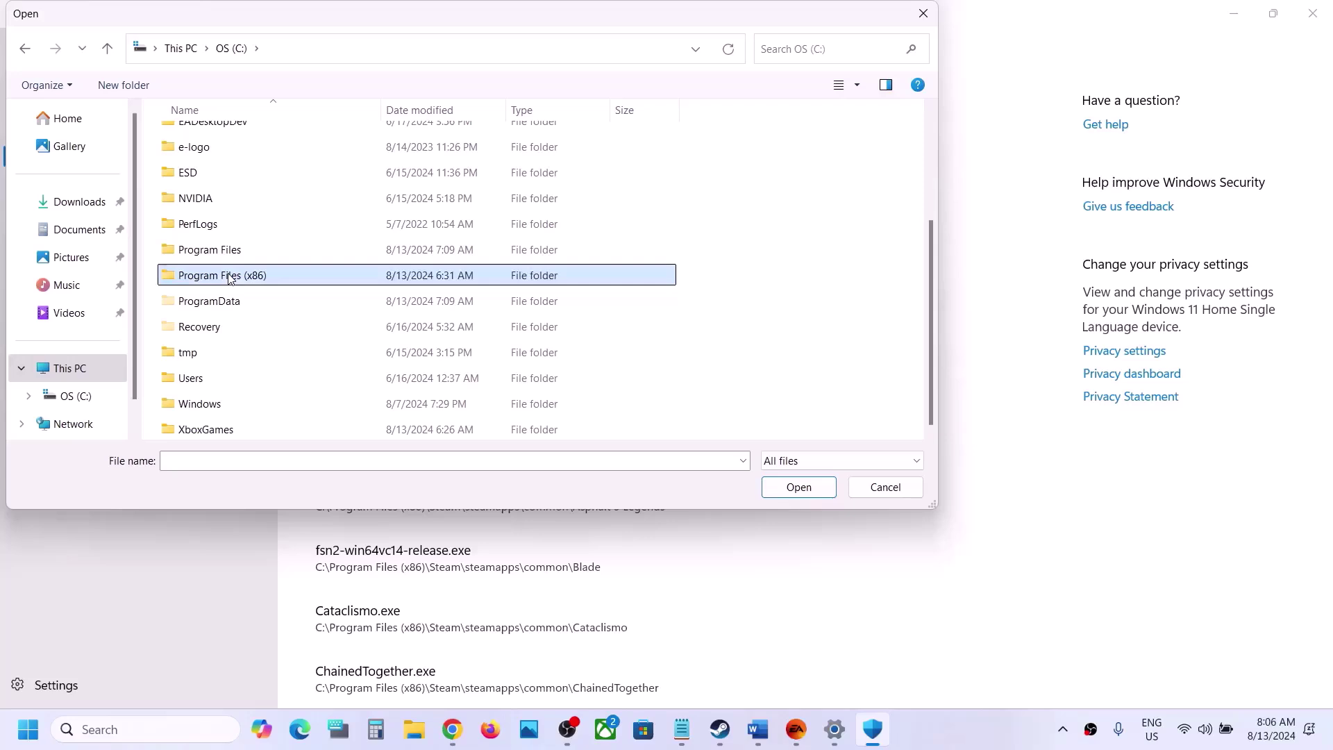
{"action": "double_click", "coordinate": [233, 280]}
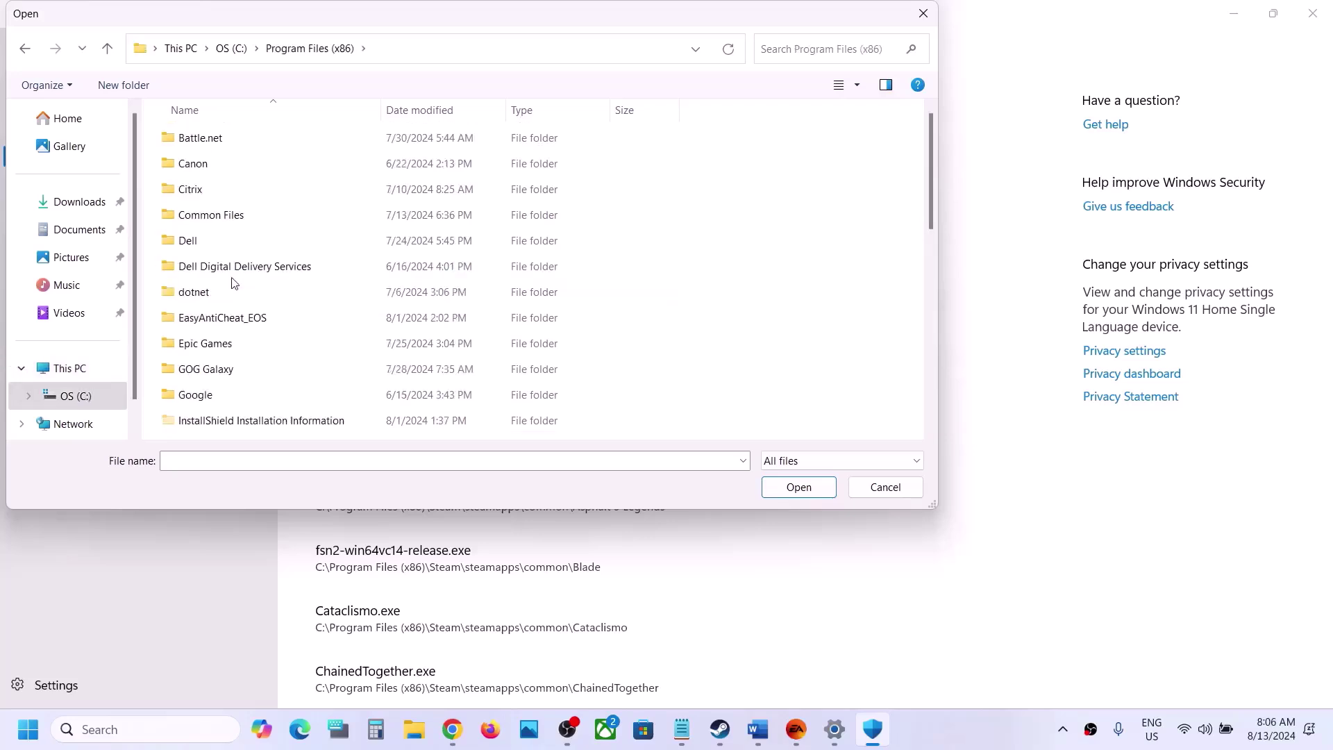
{"action": "scroll", "coordinate": [233, 326], "scroll_direction": "down", "scroll_amount": 5}
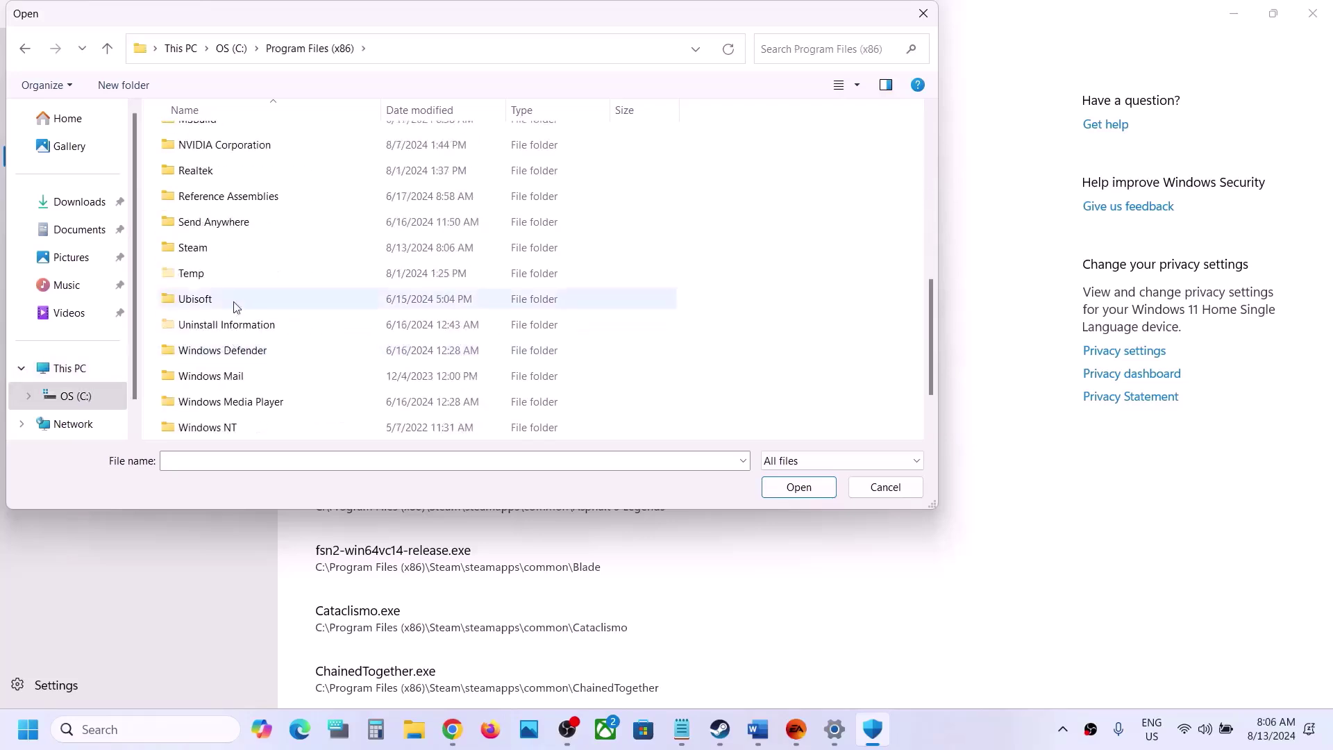
{"action": "double_click", "coordinate": [201, 252]}
{"action": "scroll", "coordinate": [232, 250], "scroll_direction": "down", "scroll_amount": 4}
{"action": "double_click", "coordinate": [223, 223]}
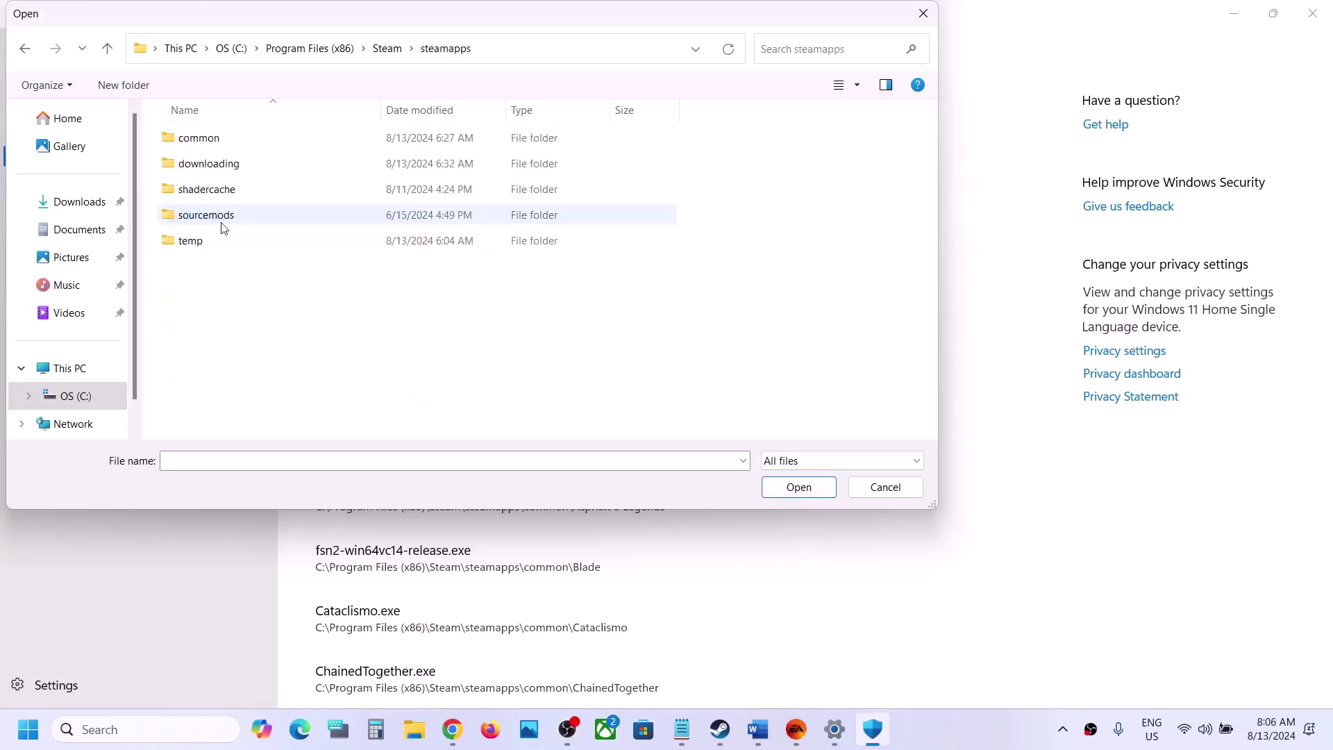
{"action": "double_click", "coordinate": [219, 138]}
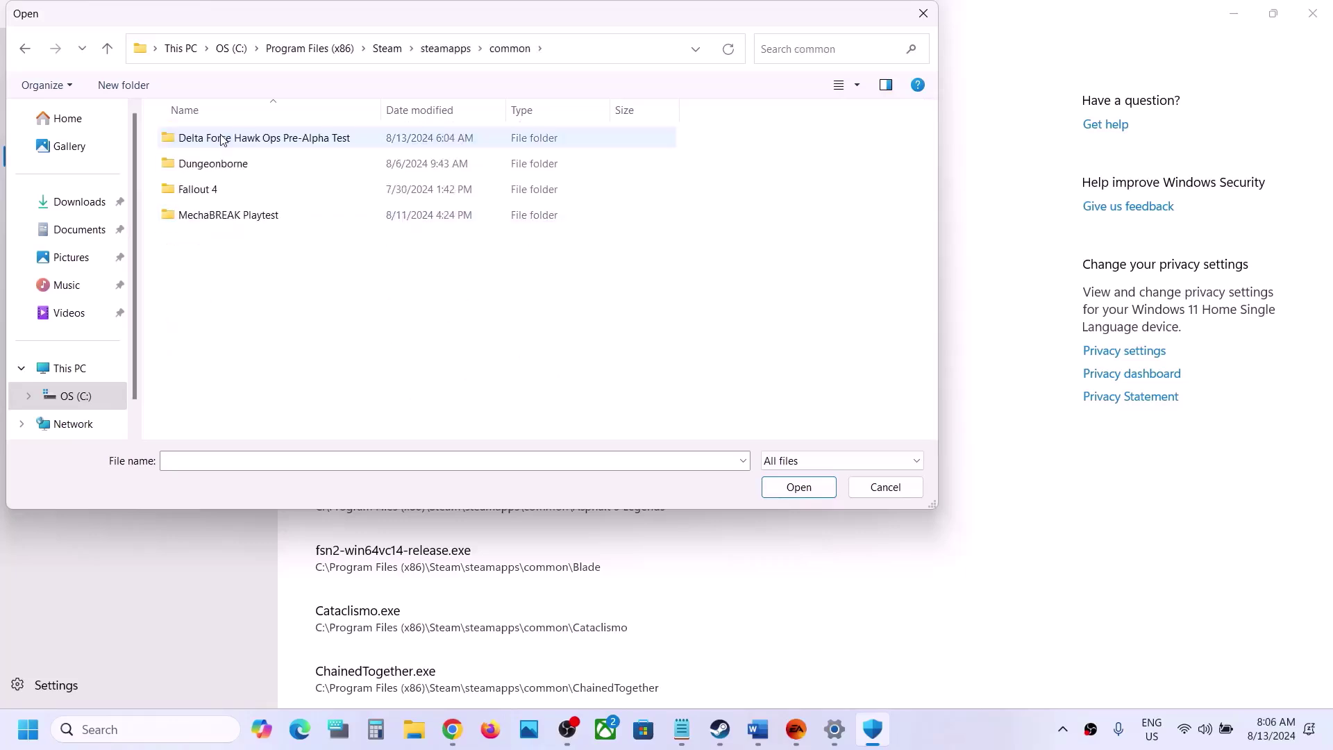
{"action": "left_click", "coordinate": [110, 50]}
{"action": "left_click", "coordinate": [110, 50]}
{"action": "left_click", "coordinate": [111, 52]}
{"action": "left_click", "coordinate": [111, 52]}
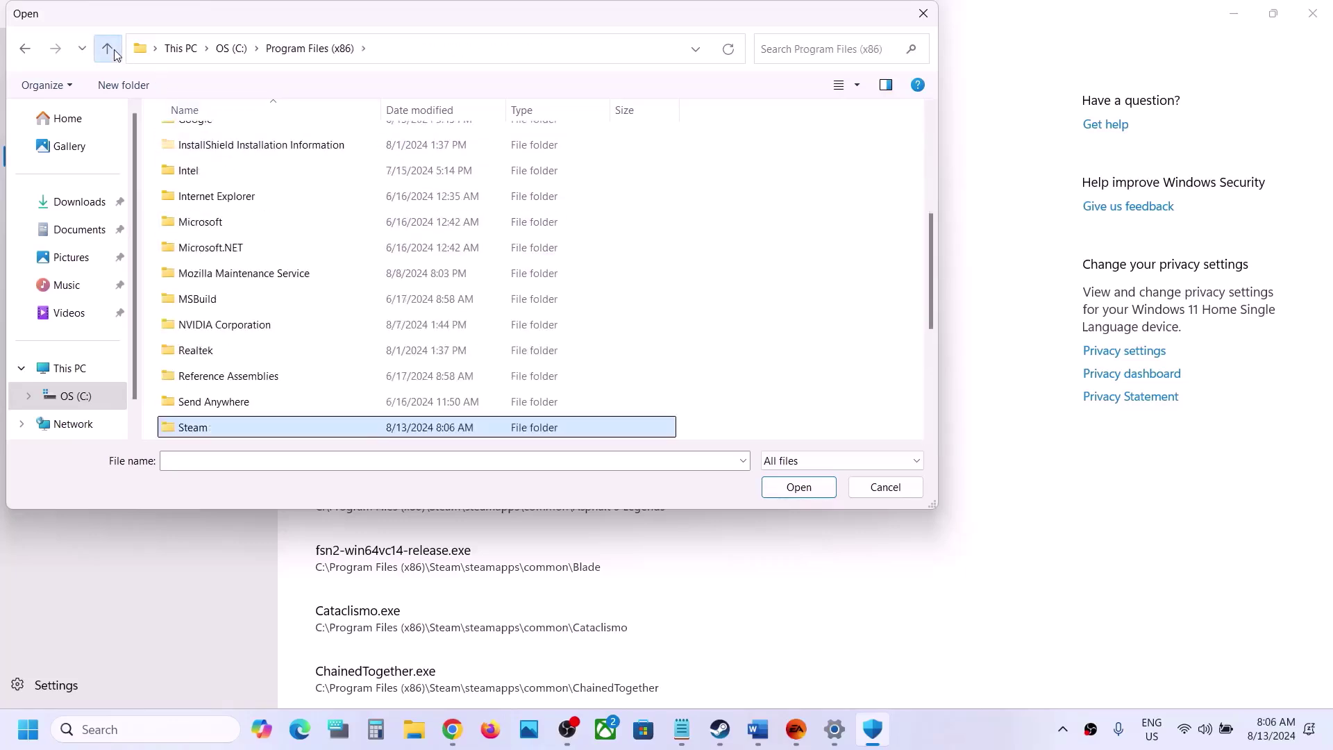
Allow Madden25 from C:\Program Files\EA Games\Madden NFL 25 through Controlled folder access
{"action": "scroll", "coordinate": [237, 270], "scroll_direction": "down", "scroll_amount": 2}
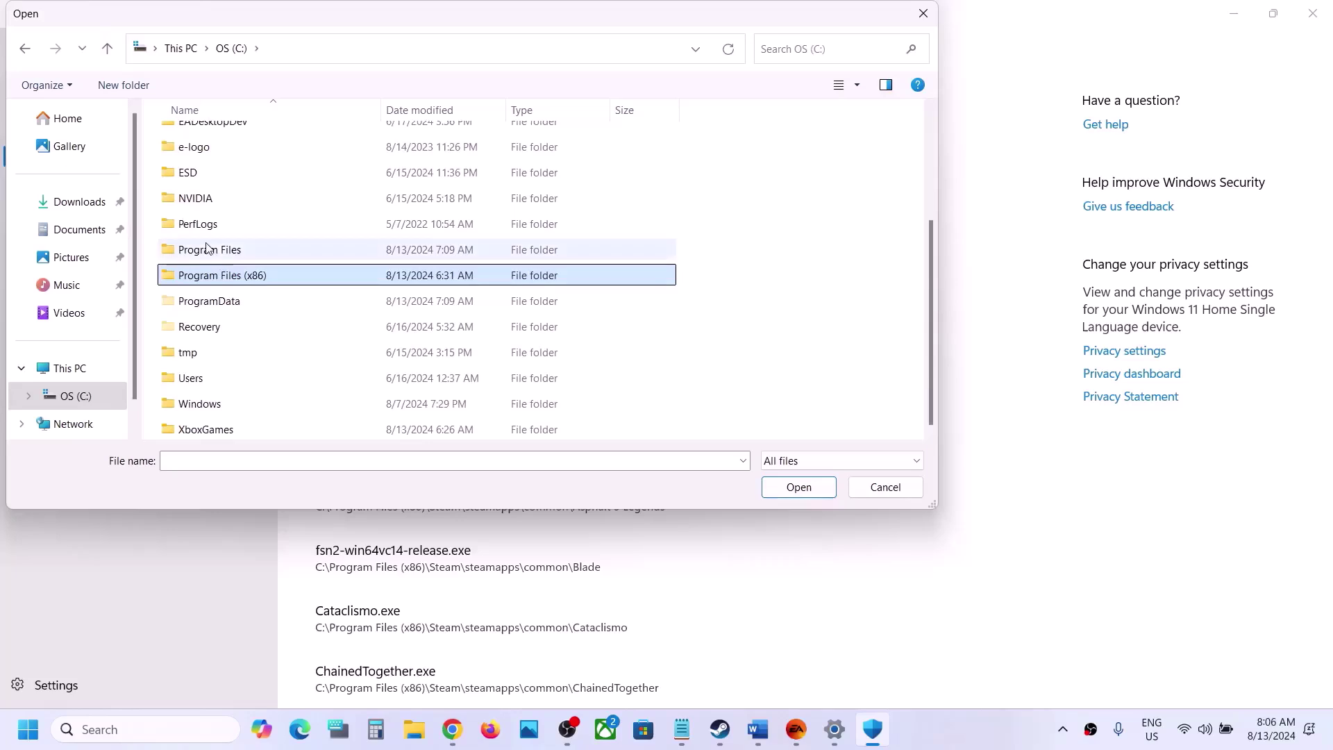
{"action": "double_click", "coordinate": [208, 249]}
{"action": "scroll", "coordinate": [236, 327], "scroll_direction": "down", "scroll_amount": 2}
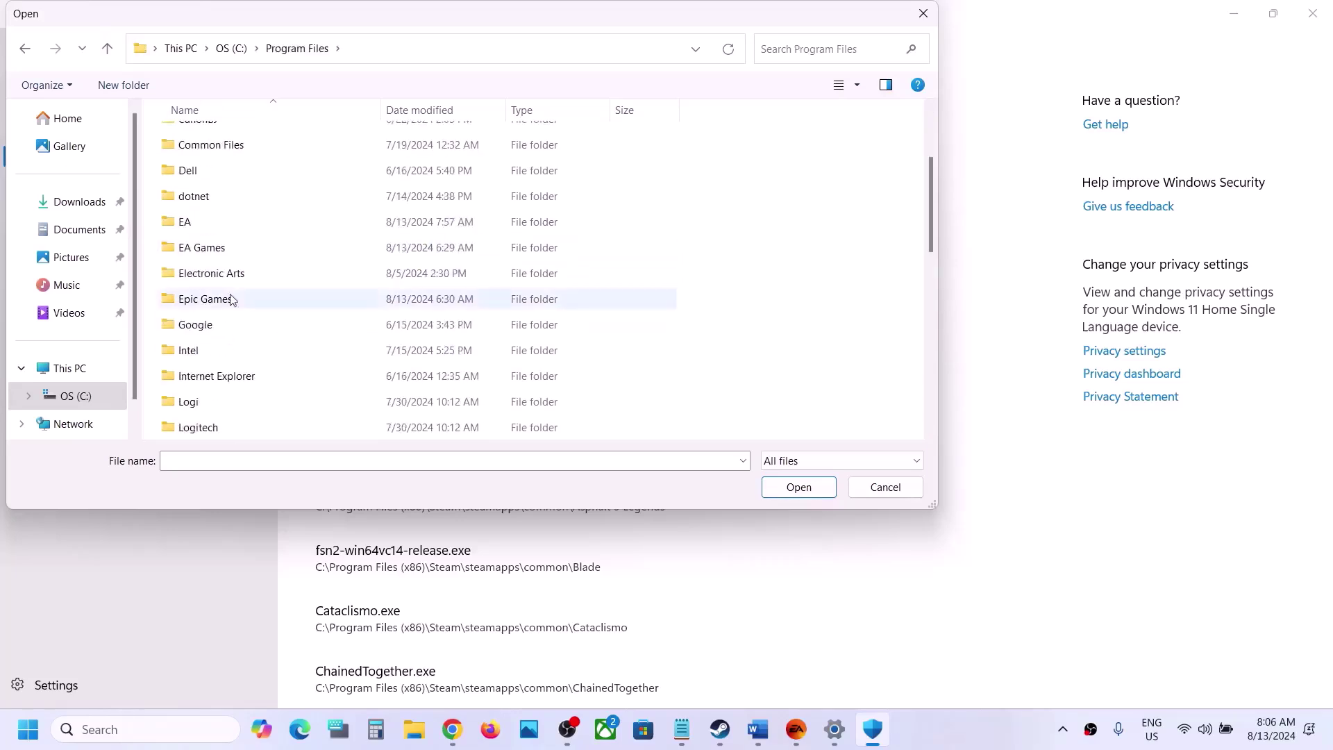
{"action": "double_click", "coordinate": [214, 248]}
{"action": "left_click", "coordinate": [226, 139]}
{"action": "double_click", "coordinate": [226, 139]}
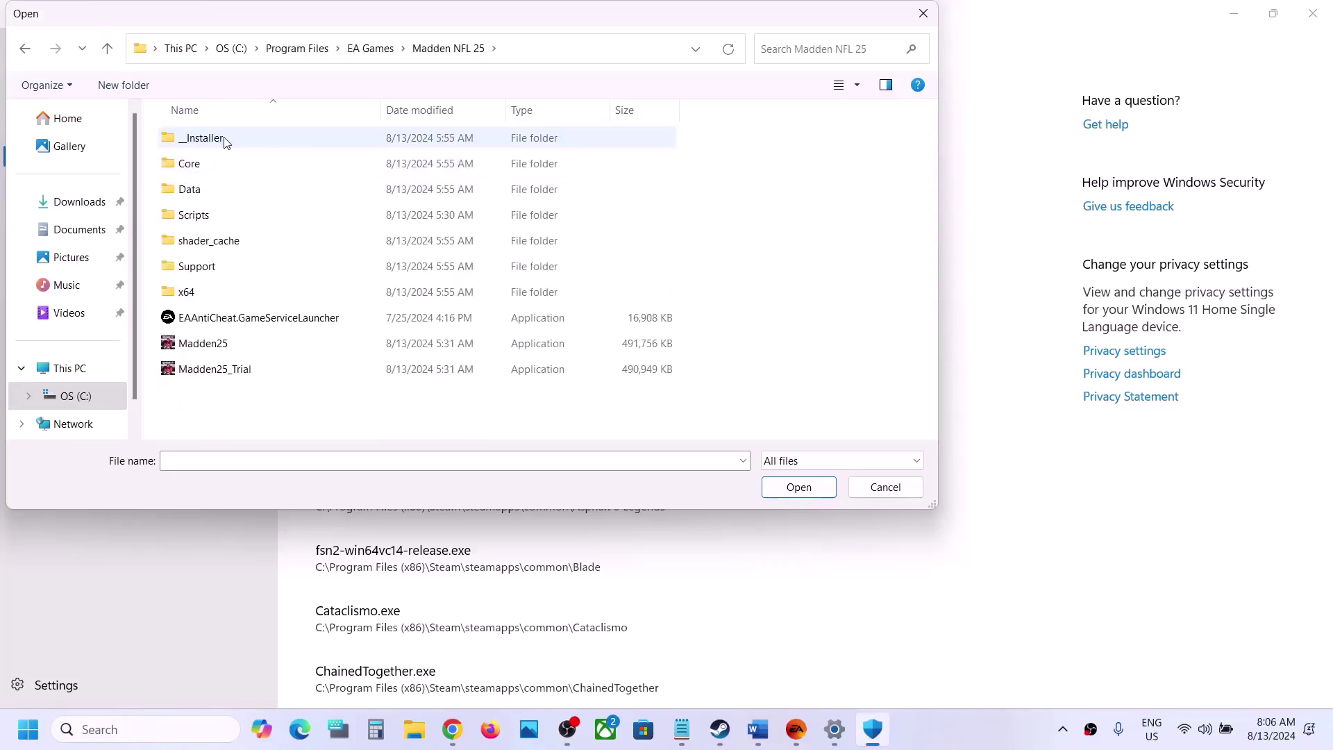
{"action": "left_click", "coordinate": [221, 347]}
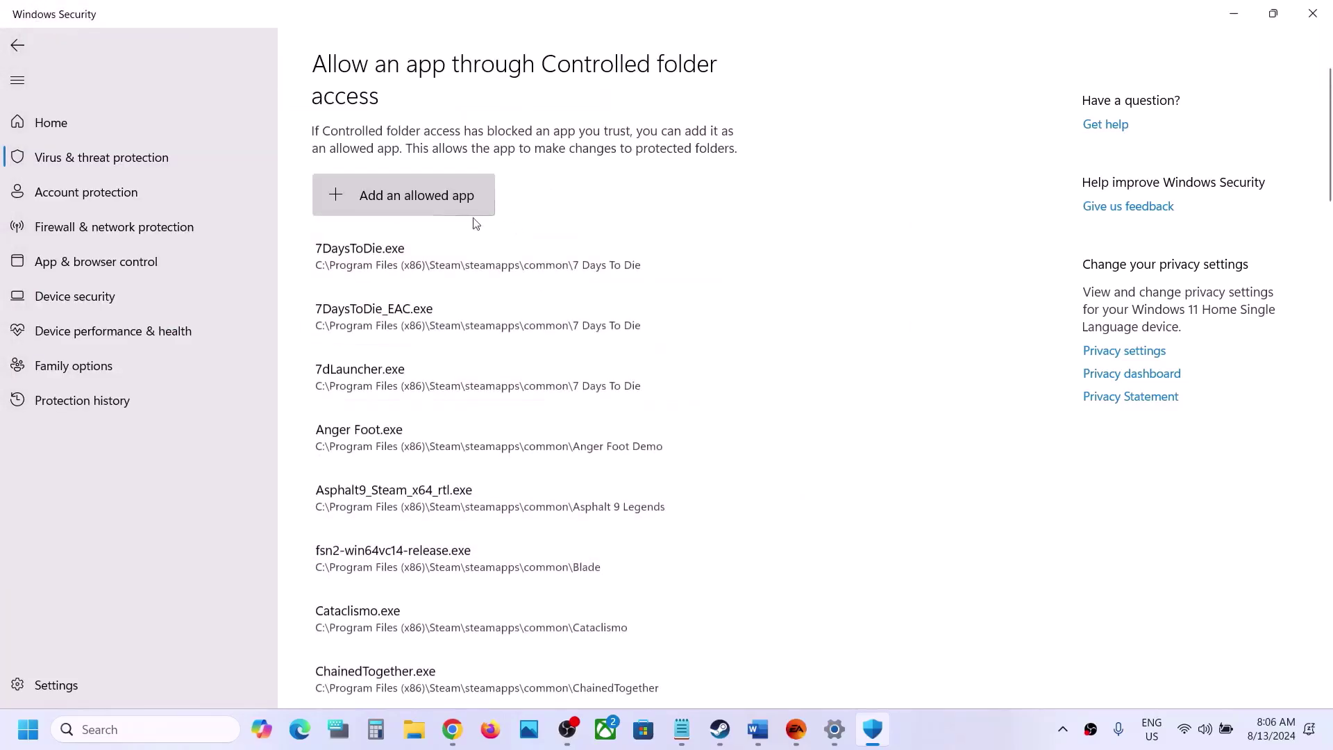
Allow Madden25_Trial from the Madden NFL 25 folder through Controlled folder access
{"action": "left_click", "coordinate": [448, 193]}
{"action": "left_click", "coordinate": [386, 263]}
{"action": "left_click", "coordinate": [184, 379]}
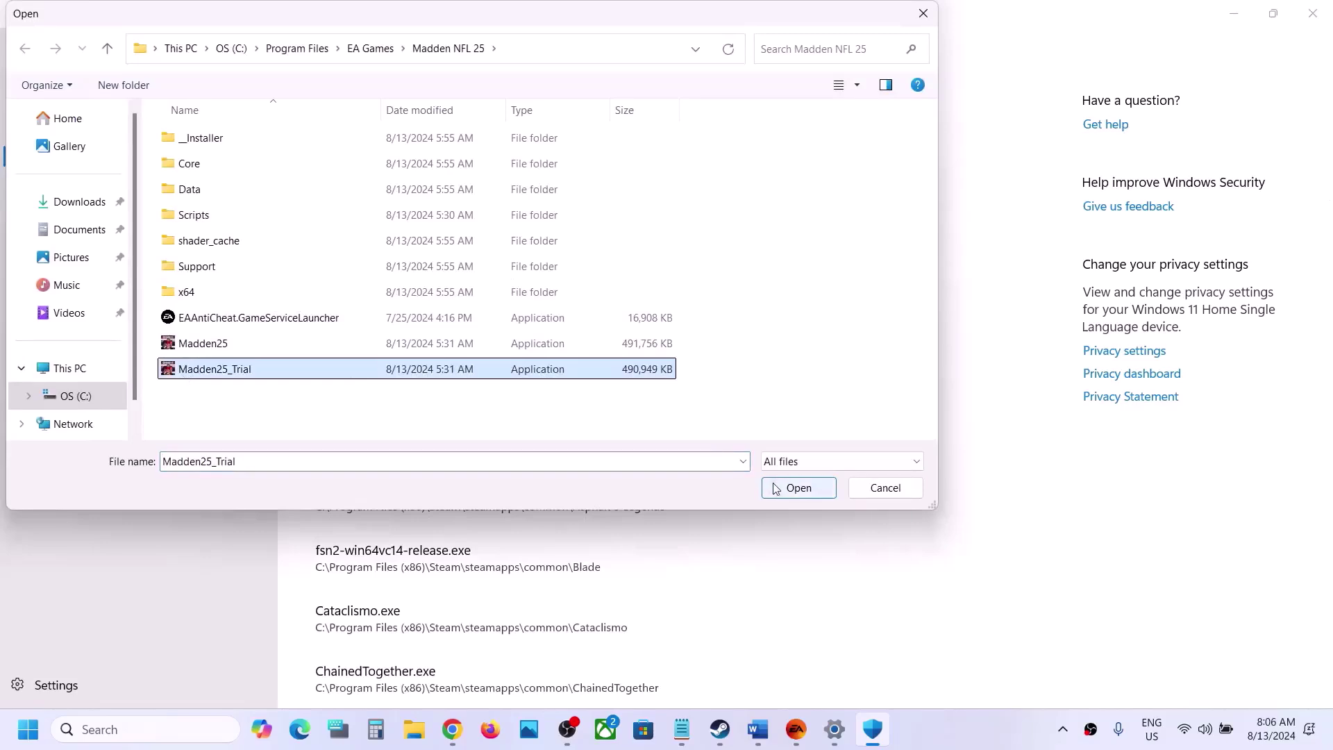
{"action": "left_click", "coordinate": [799, 488]}
Allow EAAntiCheat.GameServiceLauncher from the Madden NFL 25 folder through Controlled folder access
{"action": "left_click", "coordinate": [447, 196]}
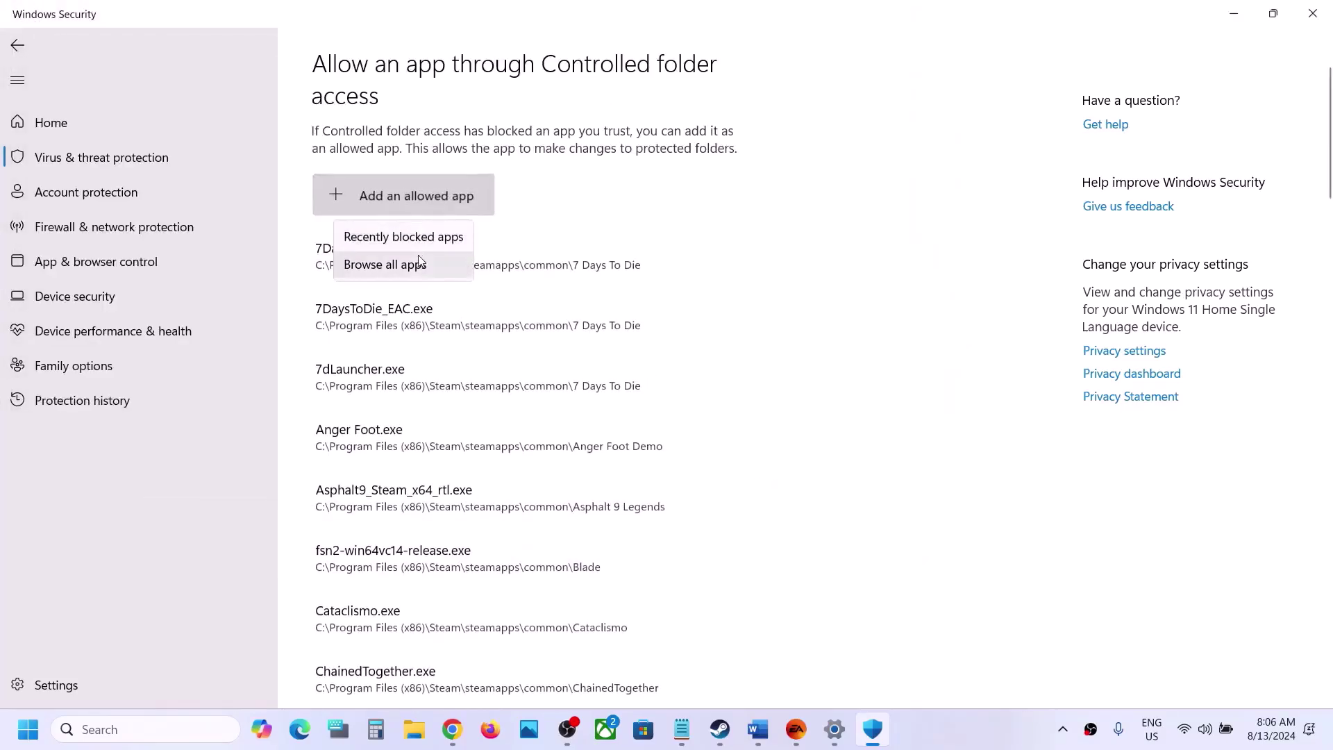
{"action": "left_click", "coordinate": [419, 263]}
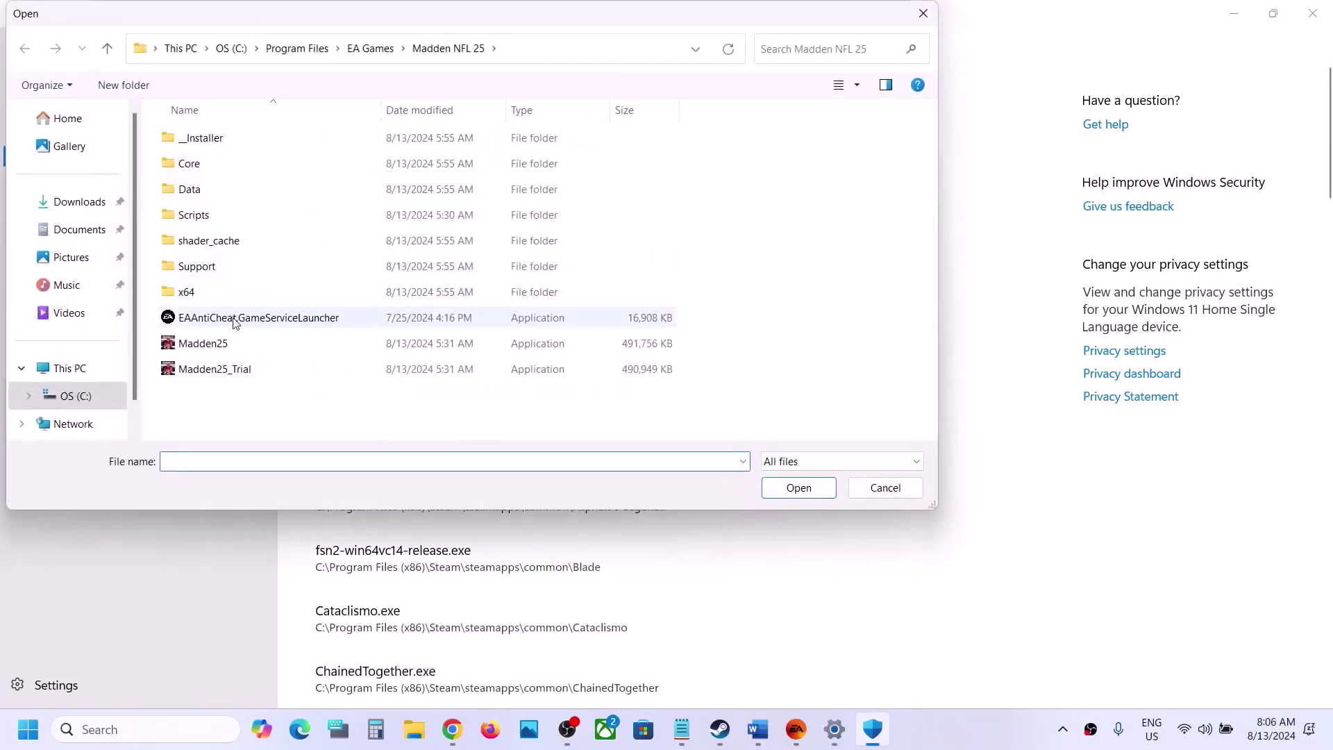
{"action": "left_click", "coordinate": [236, 319]}
{"action": "left_click", "coordinate": [799, 489]}
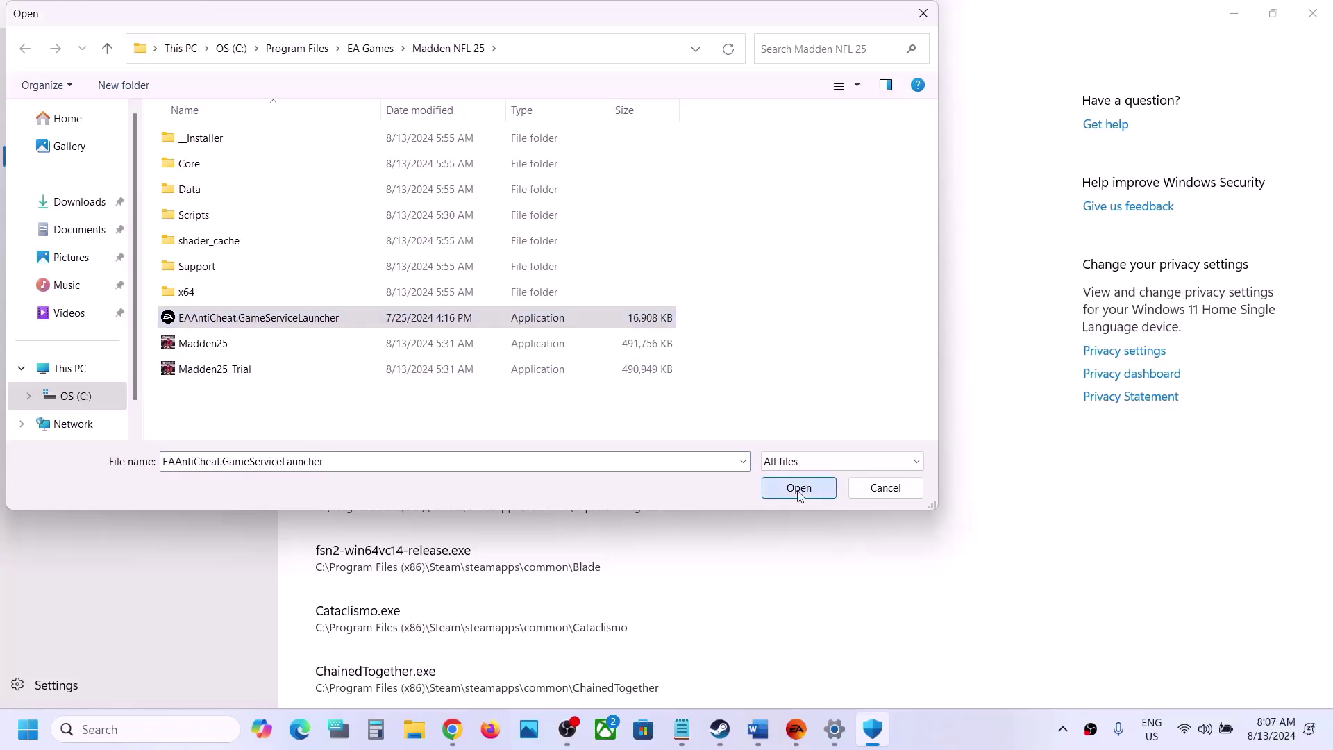
Switch to Control Panel and open the list of apps allowed through Windows Defender Firewall
{"action": "left_click", "coordinate": [198, 731]}
{"action": "type", "text": "control"}
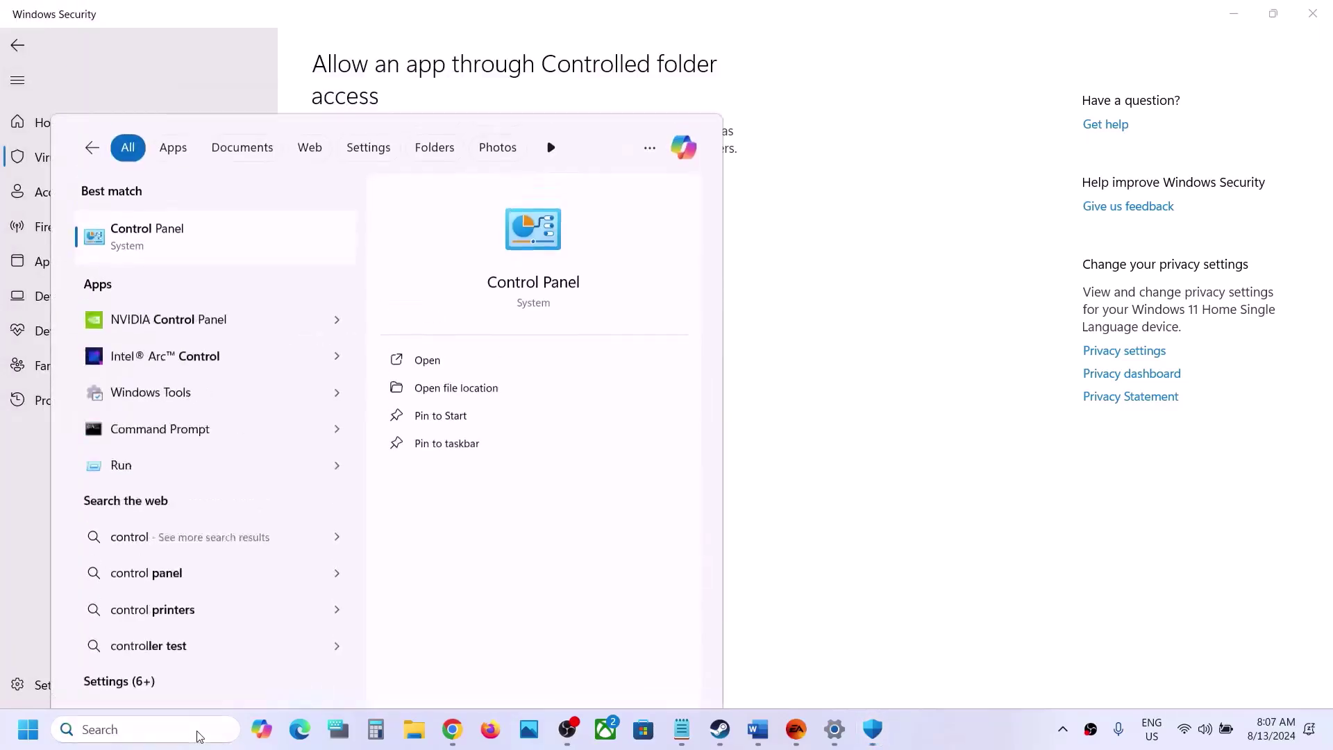
{"action": "key", "text": "Return"}
{"action": "left_click", "coordinate": [465, 139]}
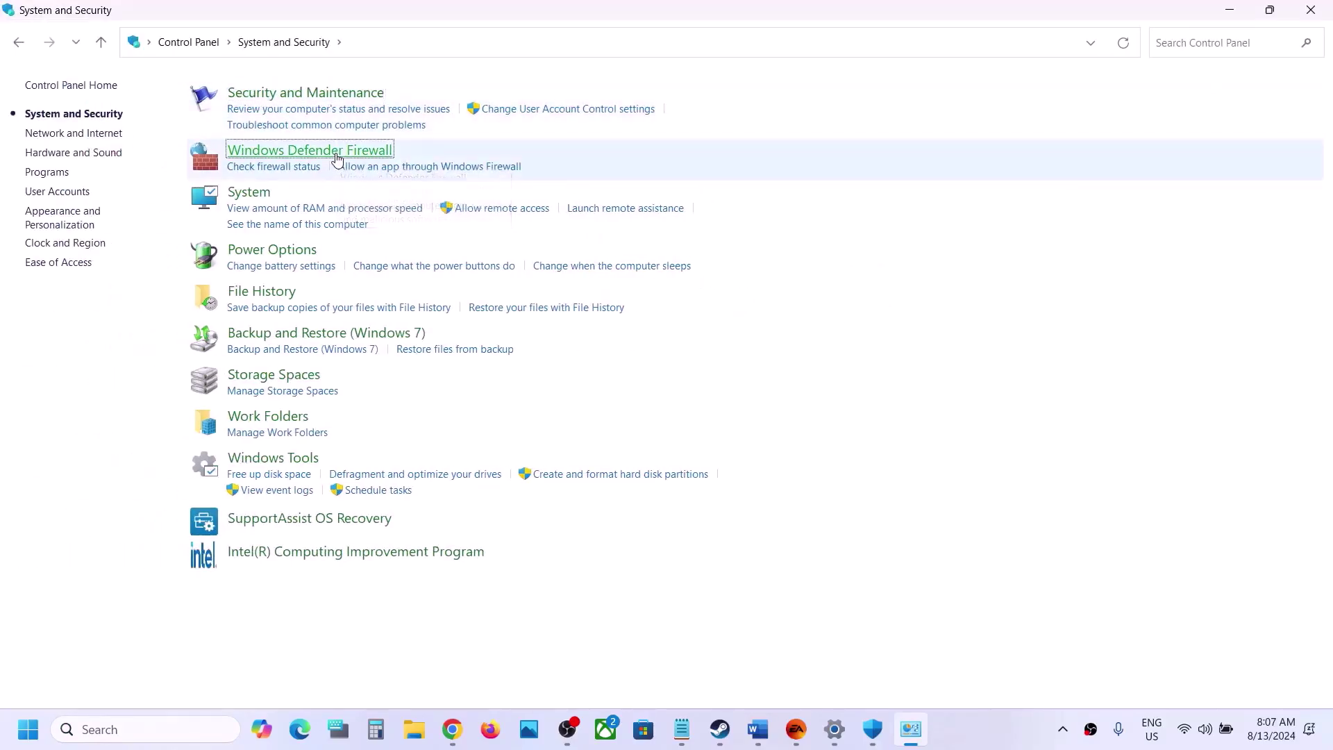
{"action": "left_click", "coordinate": [337, 155]}
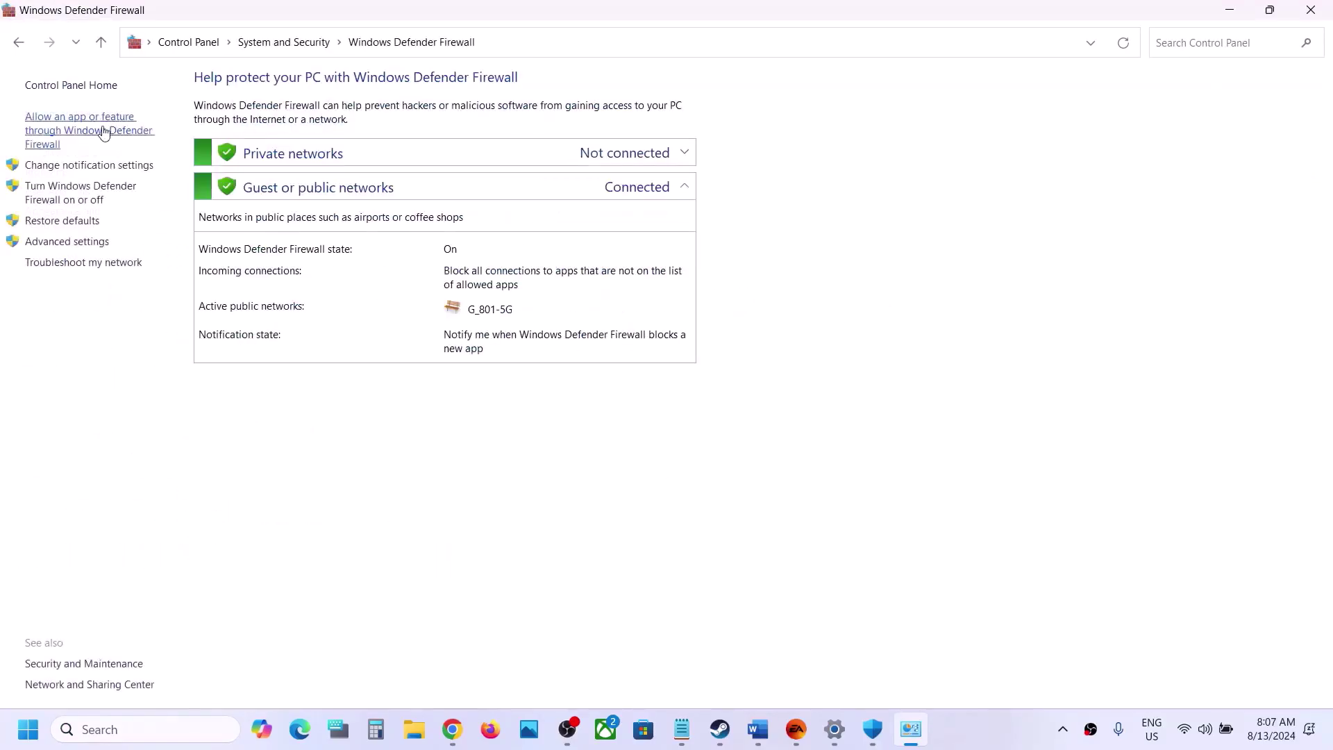
{"action": "left_click", "coordinate": [103, 132]}
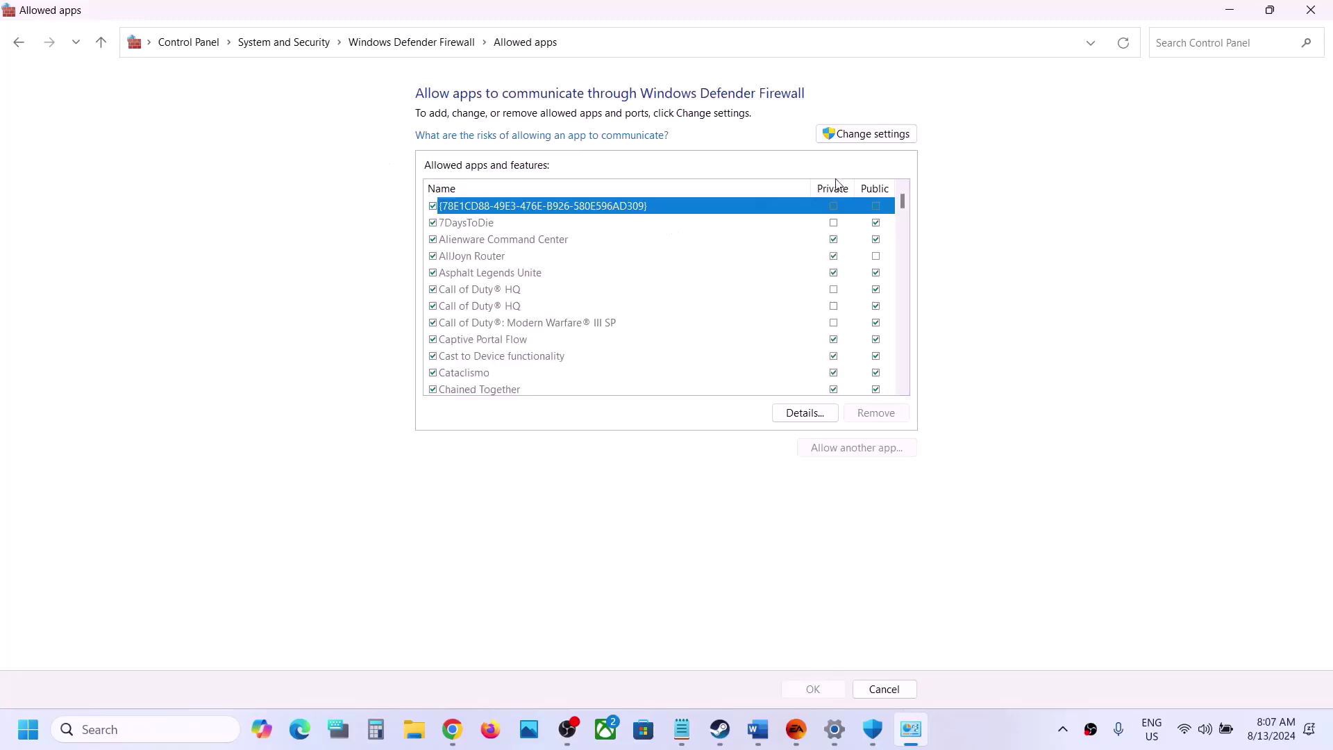
Unlock the firewall's allowed apps settings and browse to C:\Program Files\EA Games\Madden NFL 25 for another app to allow
{"action": "left_click", "coordinate": [858, 140]}
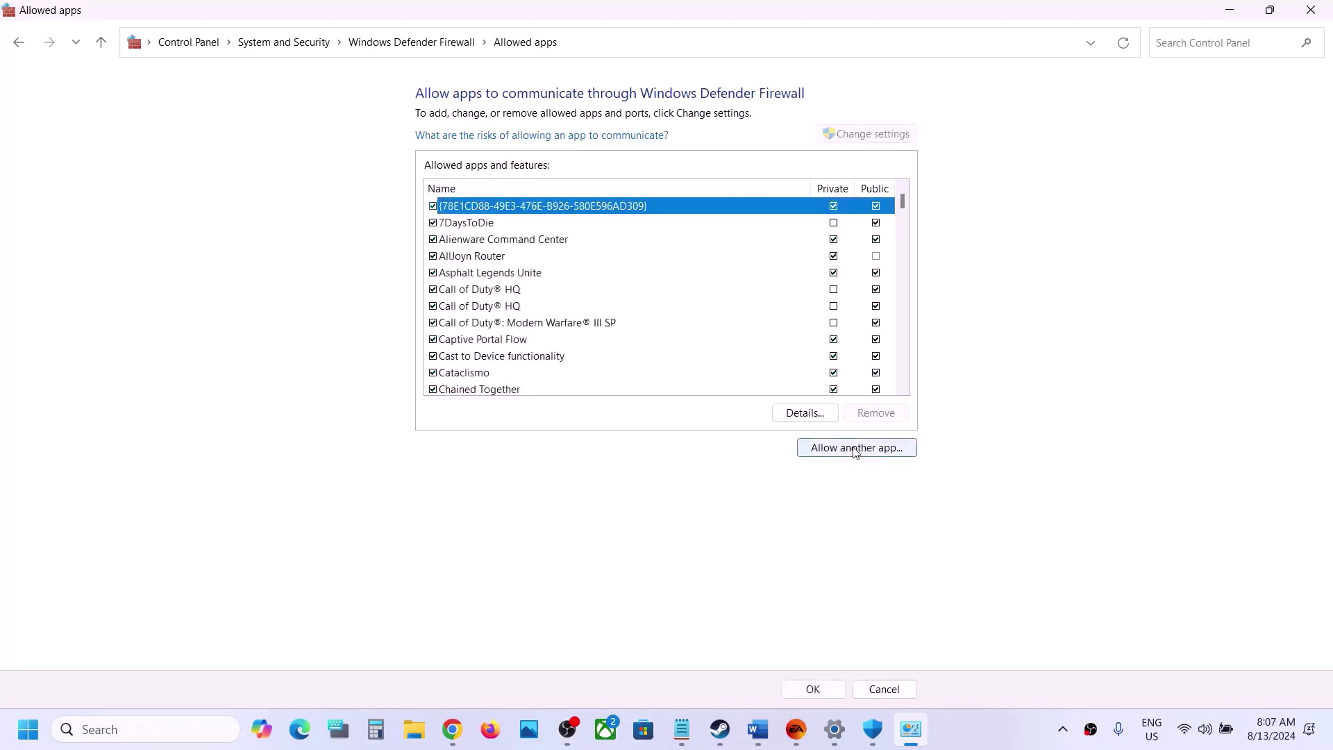
{"action": "left_click", "coordinate": [854, 447]}
{"action": "left_click", "coordinate": [783, 444]}
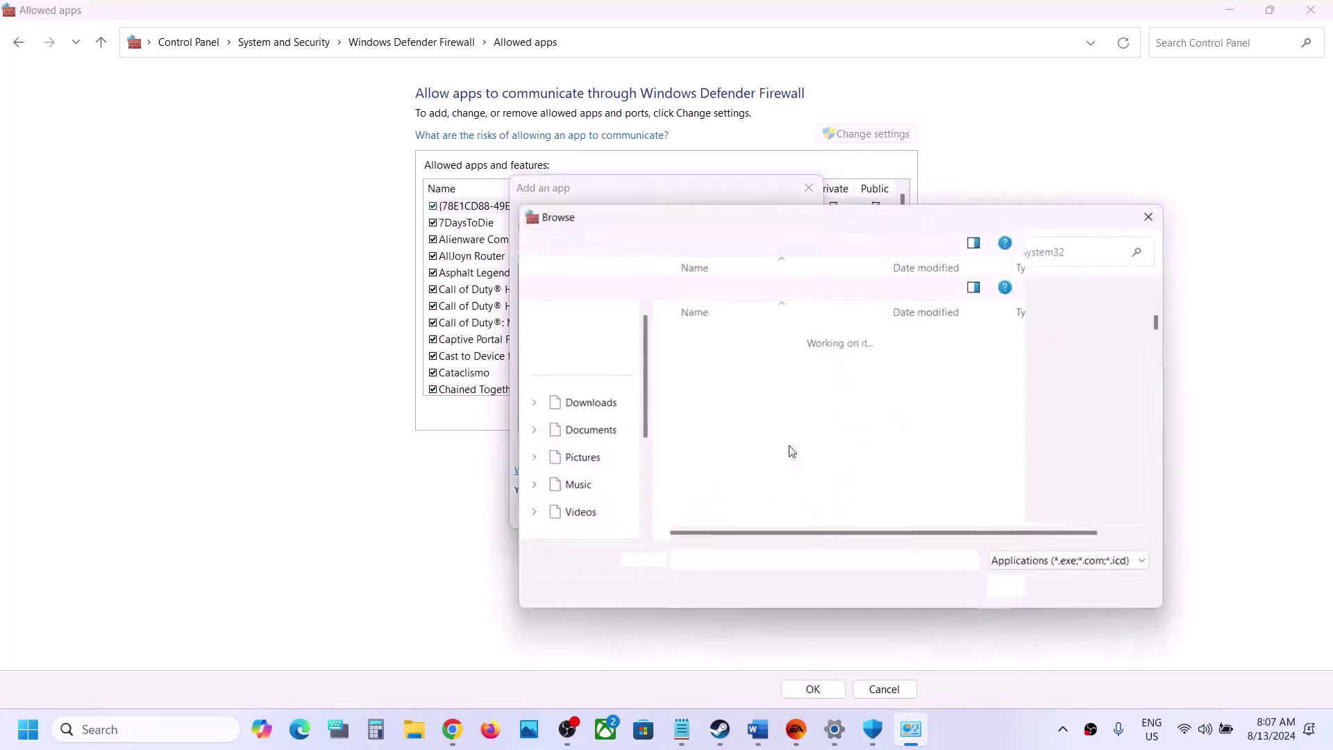
{"action": "scroll", "coordinate": [591, 463], "scroll_direction": "down", "scroll_amount": 2}
{"action": "left_click", "coordinate": [591, 466]}
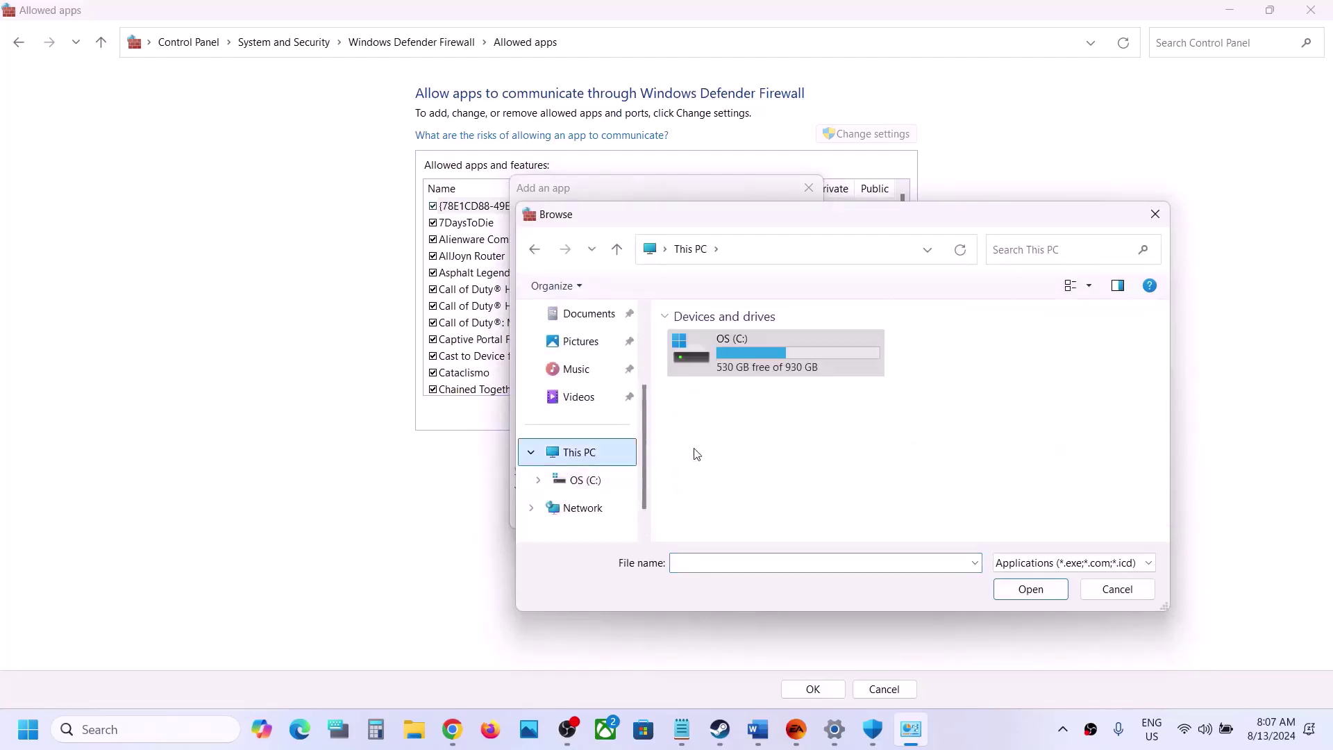
{"action": "double_click", "coordinate": [756, 335]}
{"action": "scroll", "coordinate": [763, 448], "scroll_direction": "down", "scroll_amount": 2}
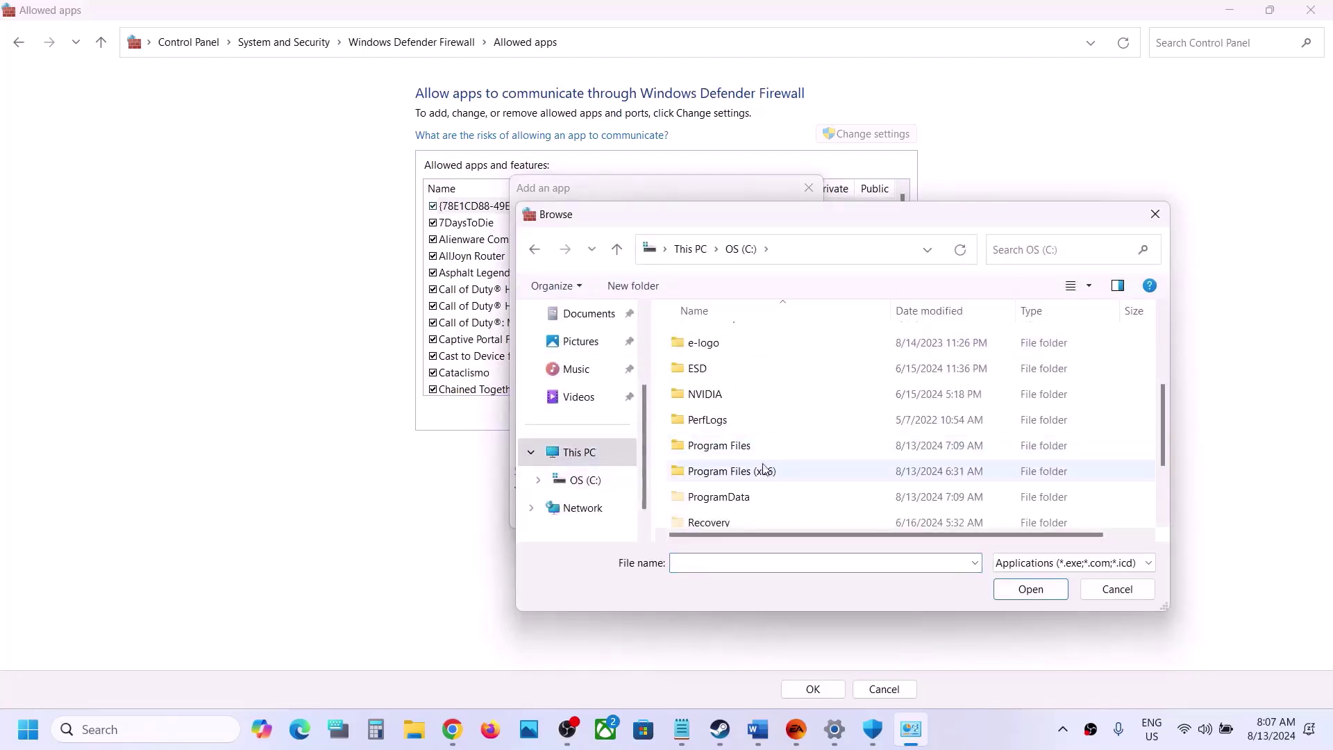
{"action": "double_click", "coordinate": [757, 451]}
{"action": "scroll", "coordinate": [757, 457], "scroll_direction": "down", "scroll_amount": 2}
{"action": "double_click", "coordinate": [725, 441]}
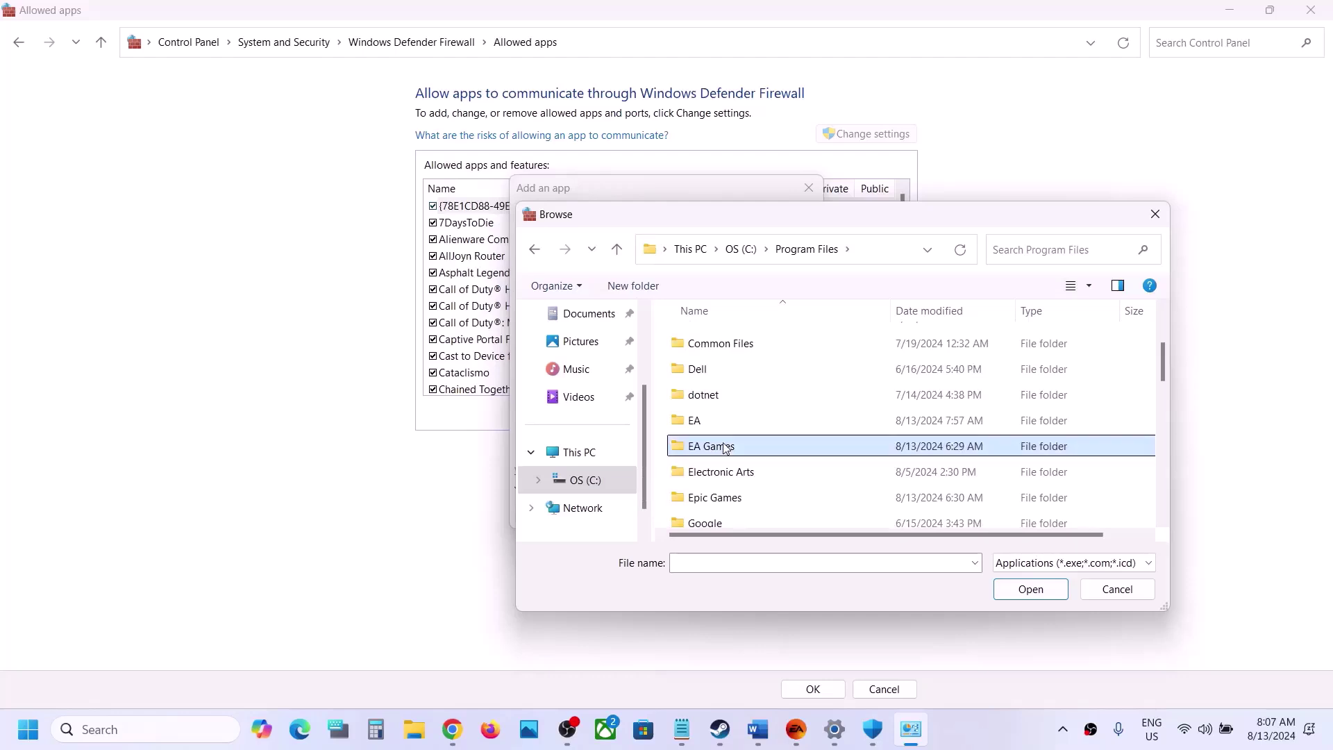
{"action": "left_click", "coordinate": [727, 340]}
{"action": "double_click", "coordinate": [727, 340]}
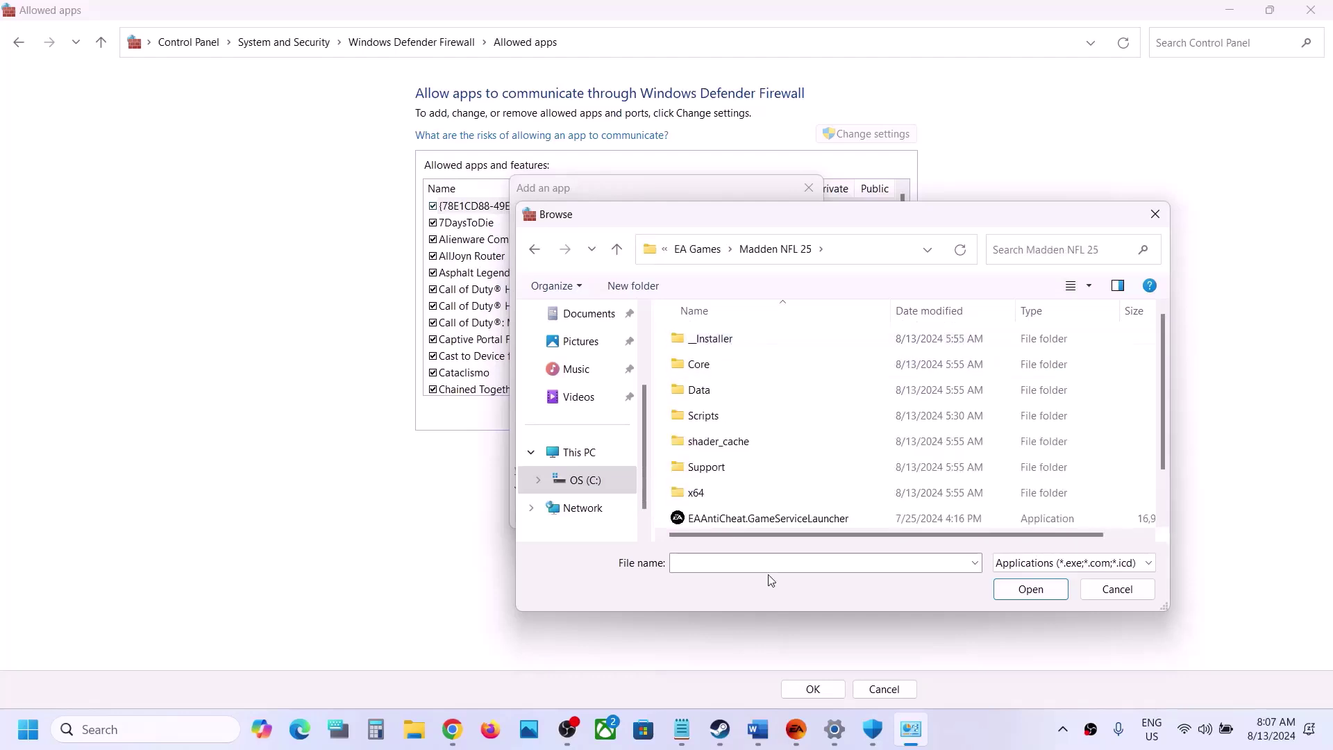
Try to add Madden25 to the apps allowed through the firewall
{"action": "scroll", "coordinate": [768, 580], "scroll_direction": "down", "scroll_amount": 1}
{"action": "left_click", "coordinate": [724, 494]}
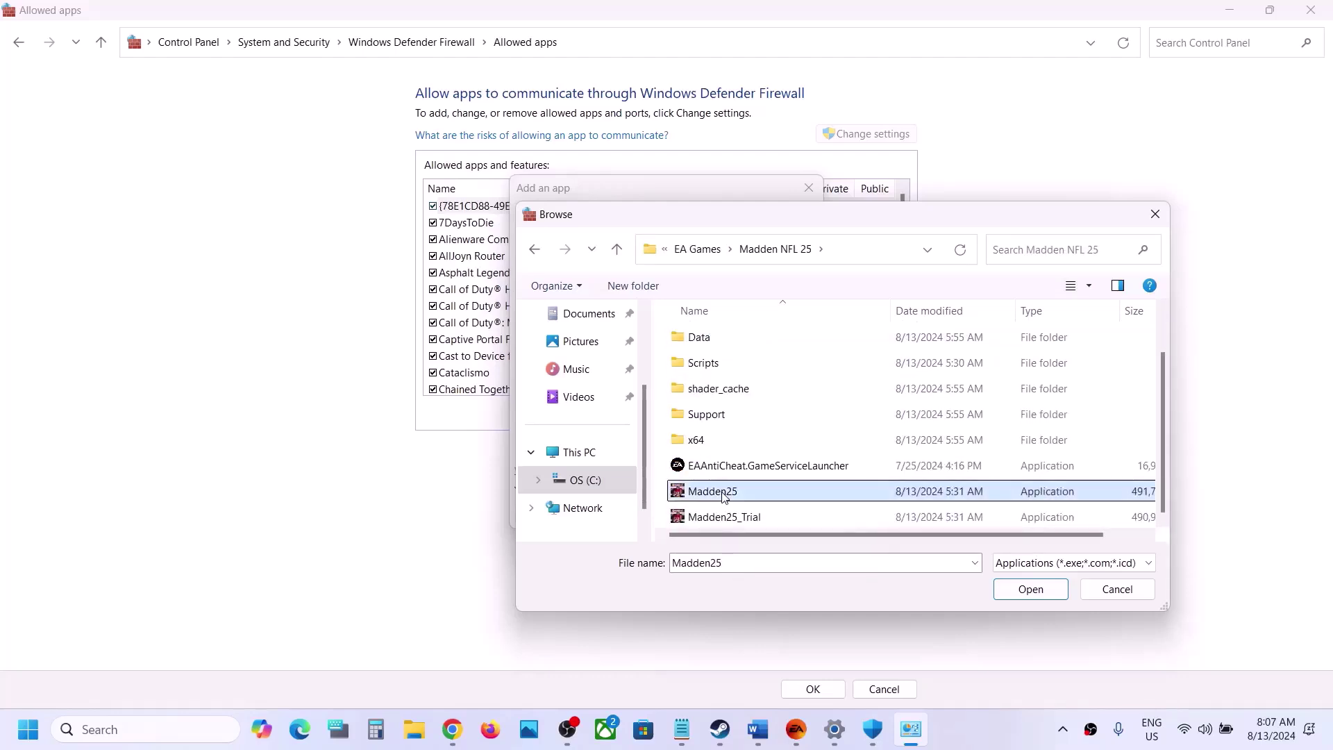
{"action": "left_click", "coordinate": [1061, 593]}
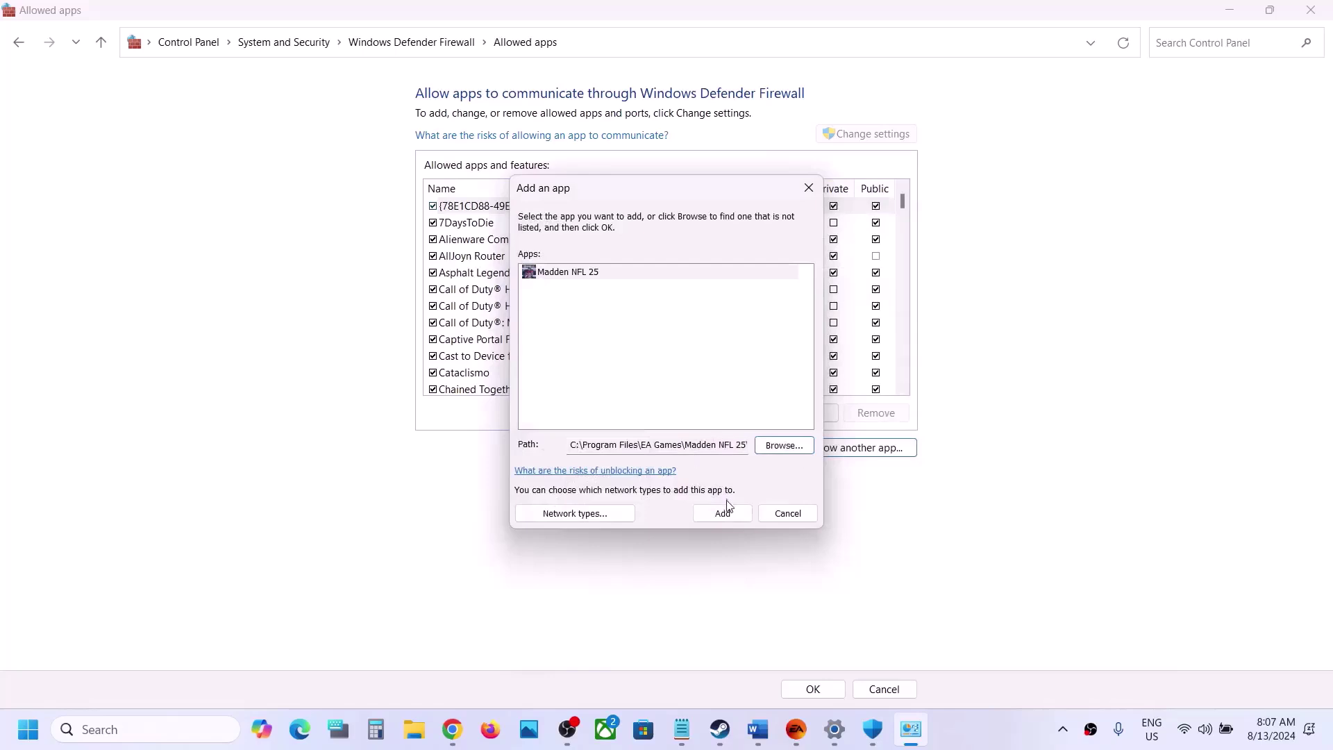
{"action": "left_click", "coordinate": [722, 513]}
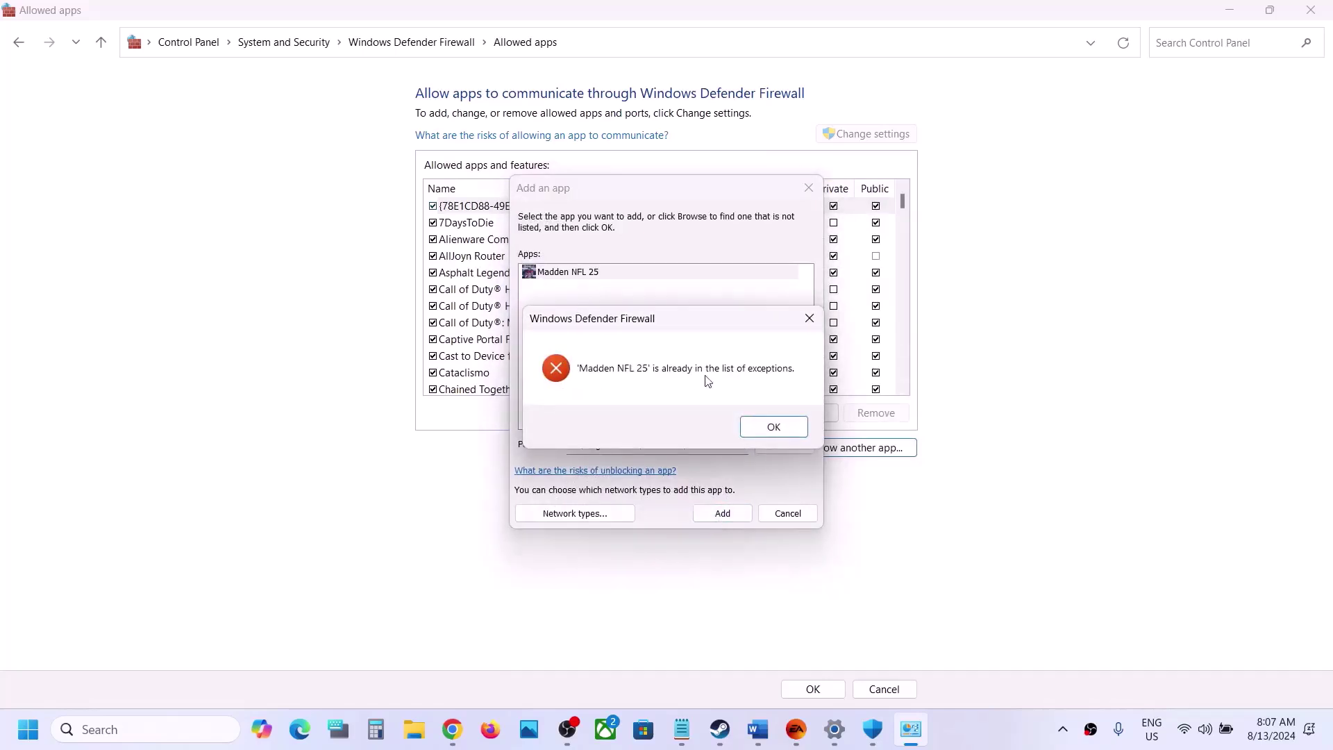
{"action": "left_click", "coordinate": [780, 437]}
Try to add EAAntiCheat.GameServiceLauncher from the Madden NFL 25 folder to the firewall's allowed apps
{"action": "left_click", "coordinate": [802, 452]}
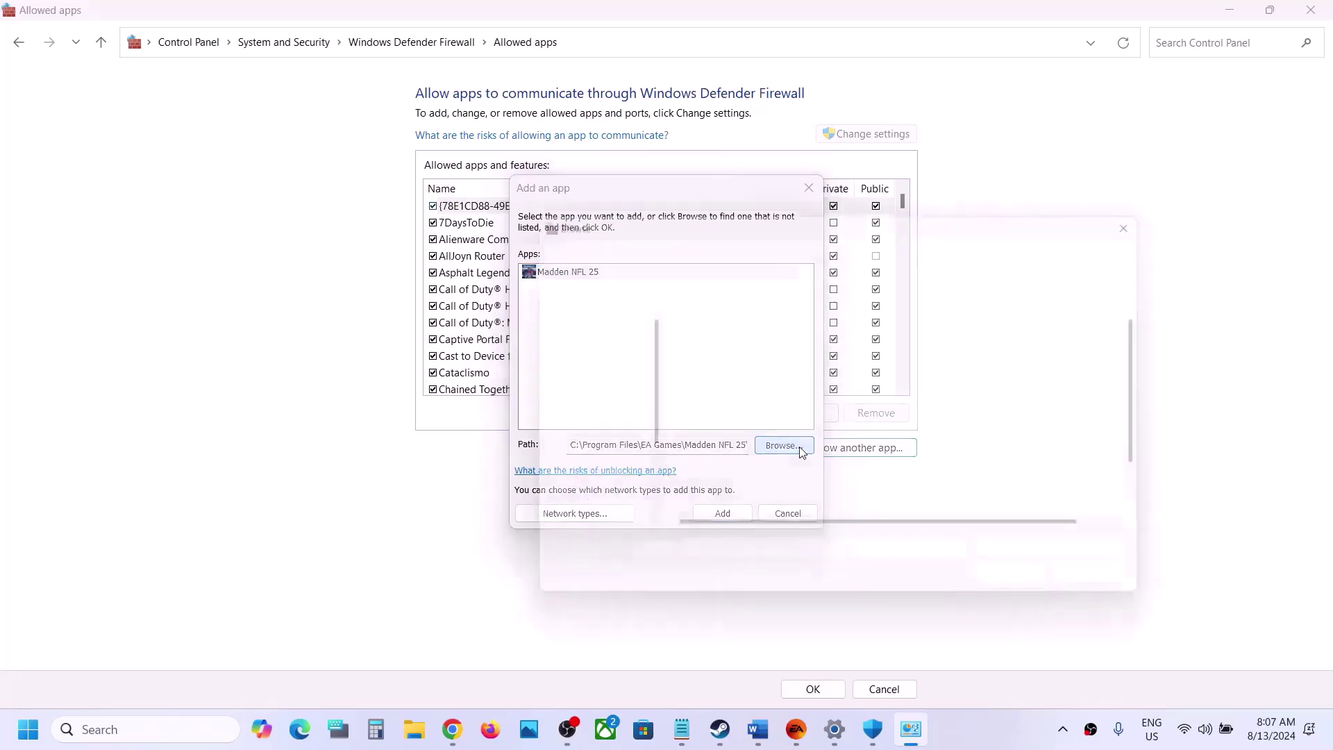
{"action": "scroll", "coordinate": [726, 467], "scroll_direction": "down", "scroll_amount": 2}
{"action": "left_click", "coordinate": [743, 469]}
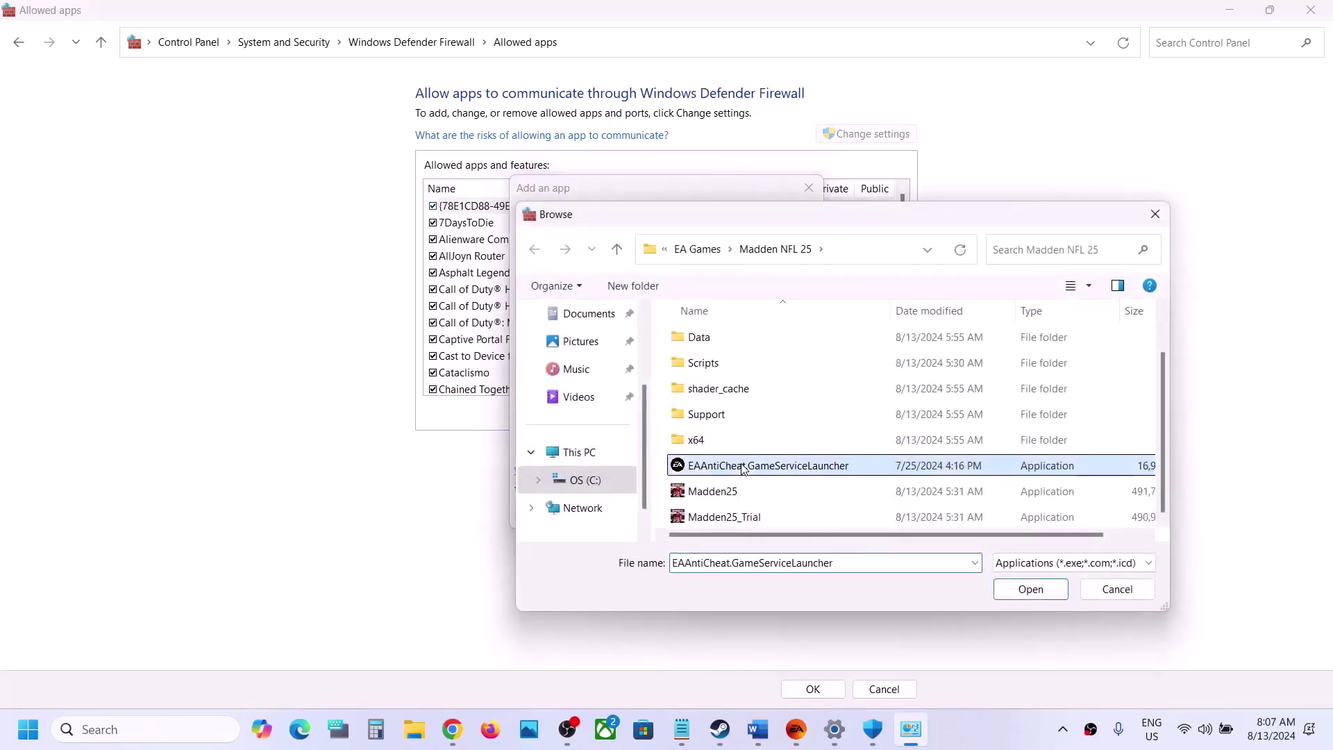
{"action": "left_click", "coordinate": [1031, 588]}
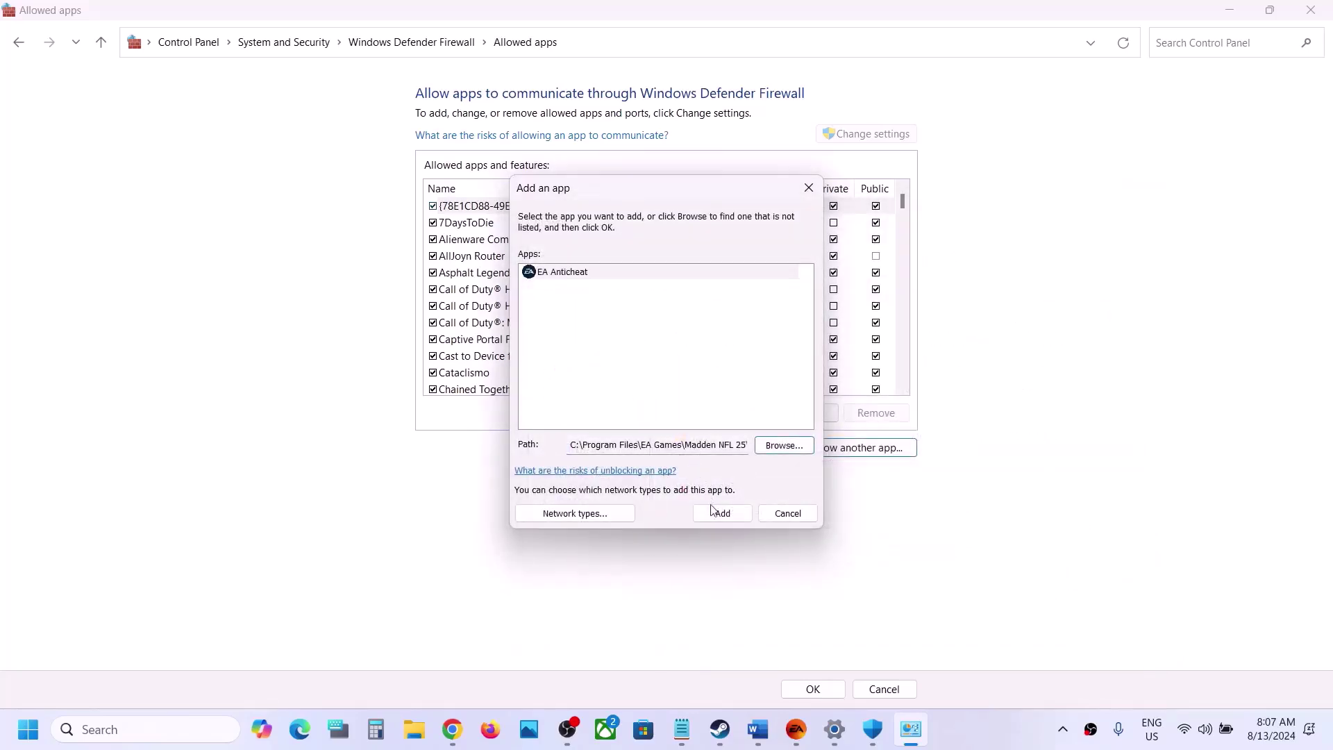
{"action": "left_click", "coordinate": [722, 521]}
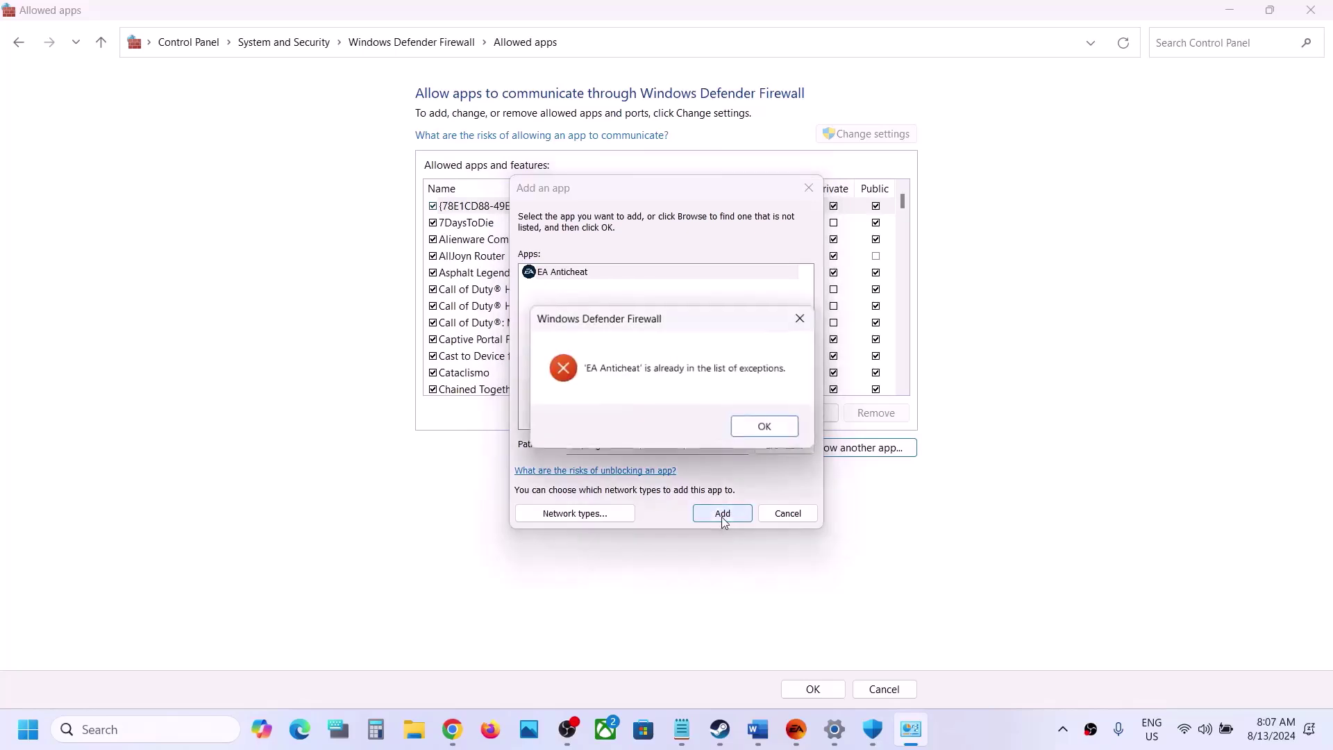
{"action": "left_click", "coordinate": [766, 427]}
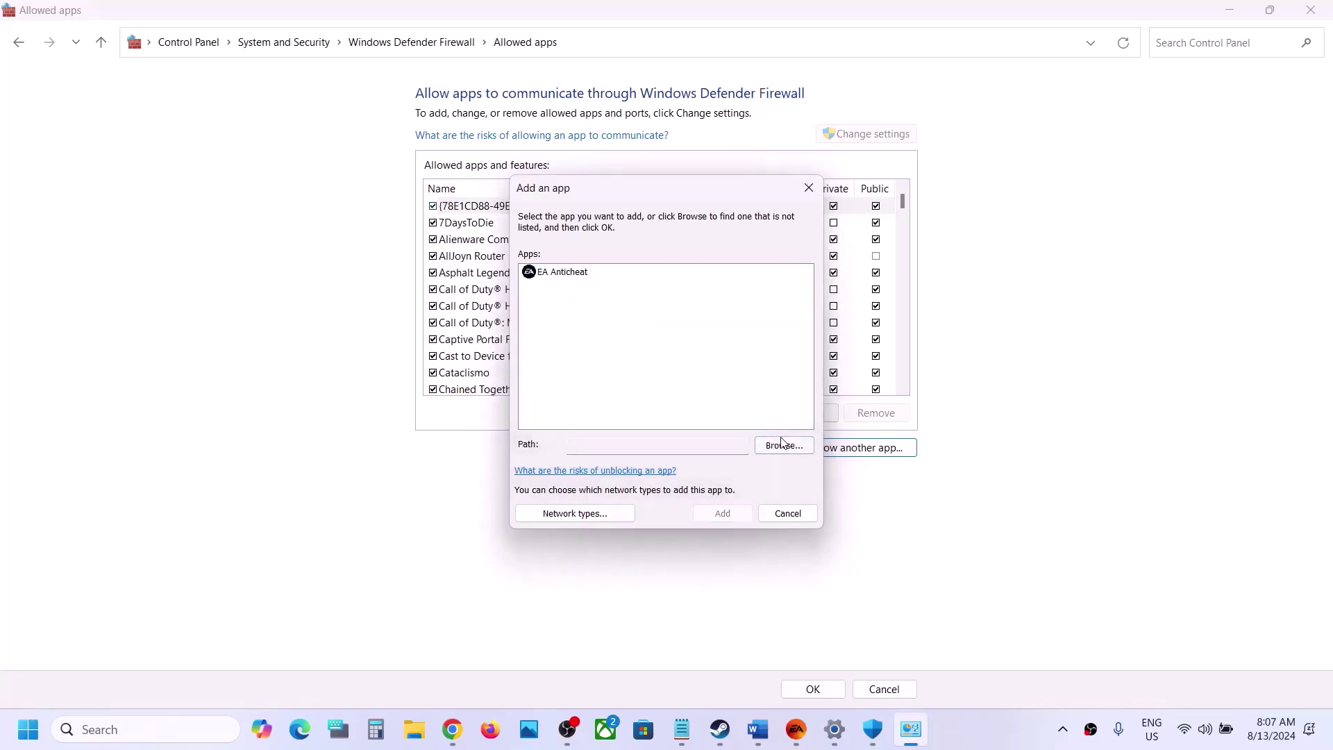
Add Madden25_Trial from the Madden NFL 25 folder to the firewall's allowed apps and confirm the list
{"action": "left_click", "coordinate": [783, 445]}
{"action": "scroll", "coordinate": [761, 466], "scroll_direction": "down", "scroll_amount": 1}
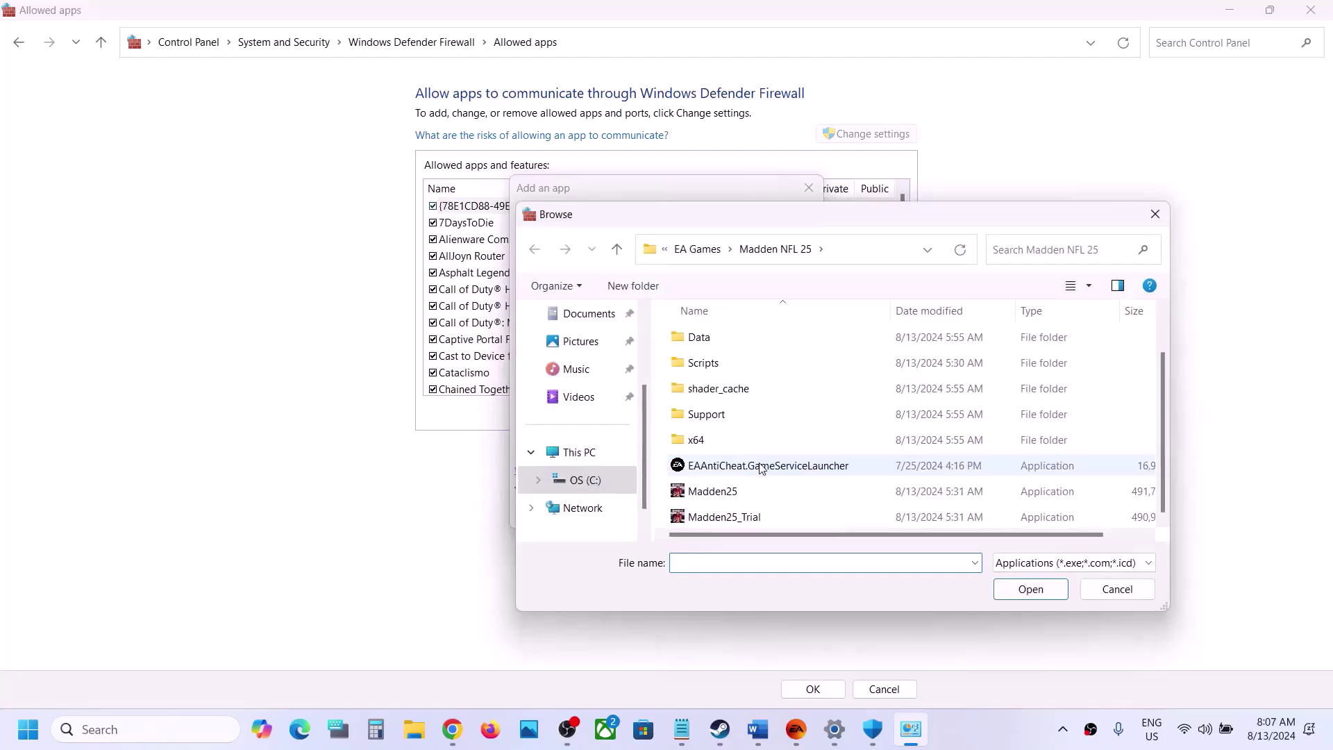
{"action": "left_click", "coordinate": [750, 518]}
{"action": "left_click", "coordinate": [1034, 596]}
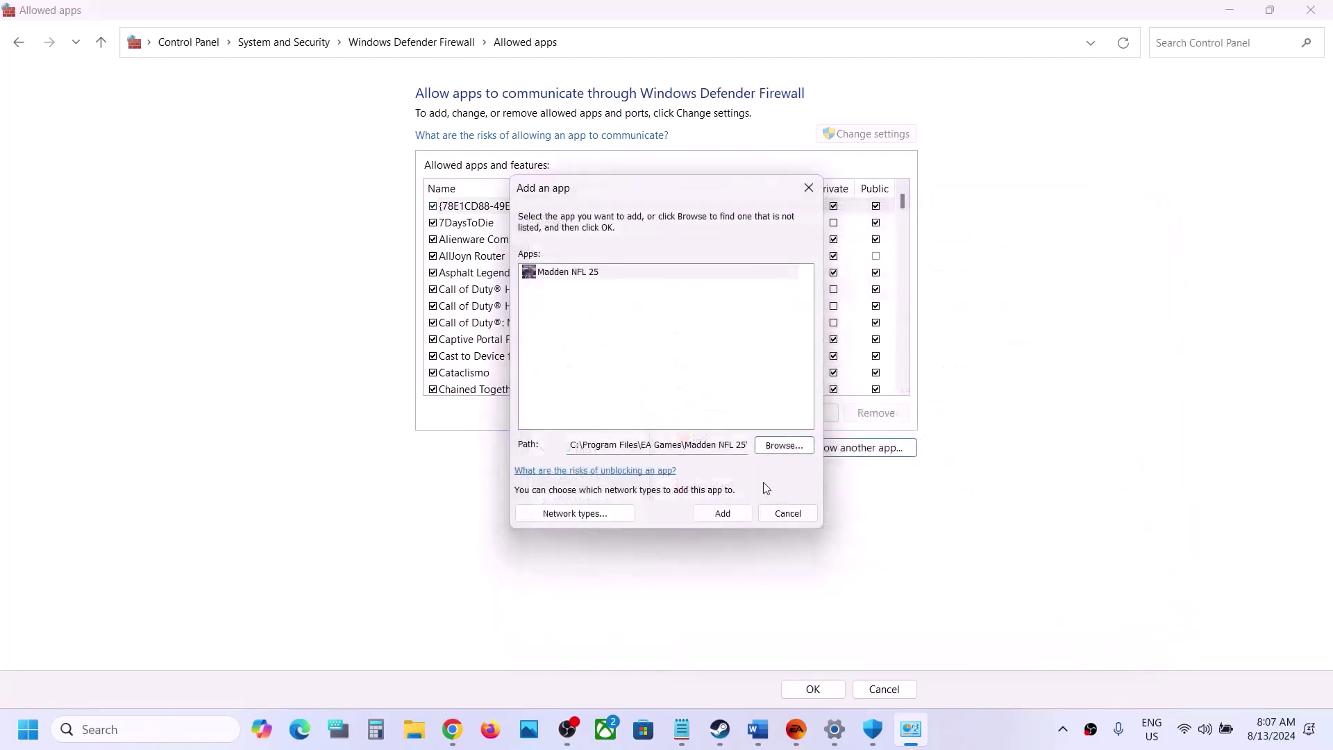
{"action": "left_click", "coordinate": [713, 517]}
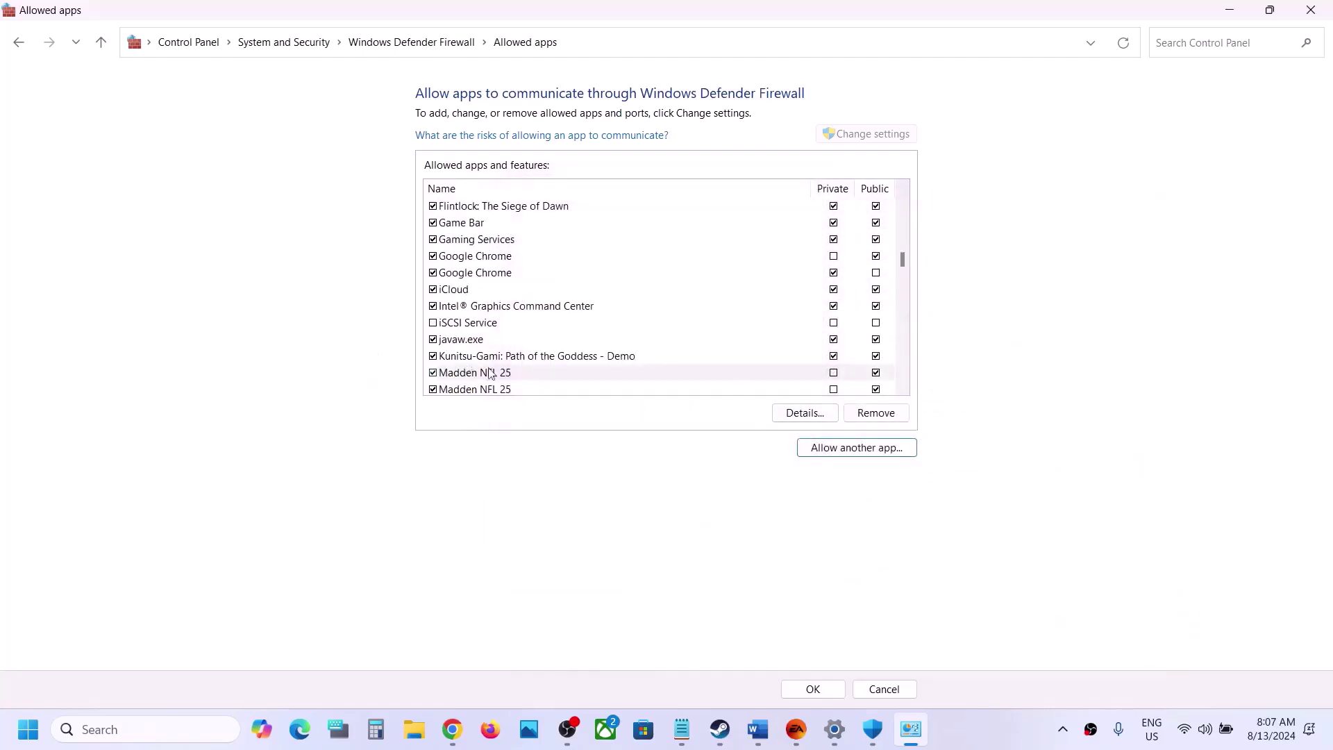
{"action": "left_click", "coordinate": [812, 689]}
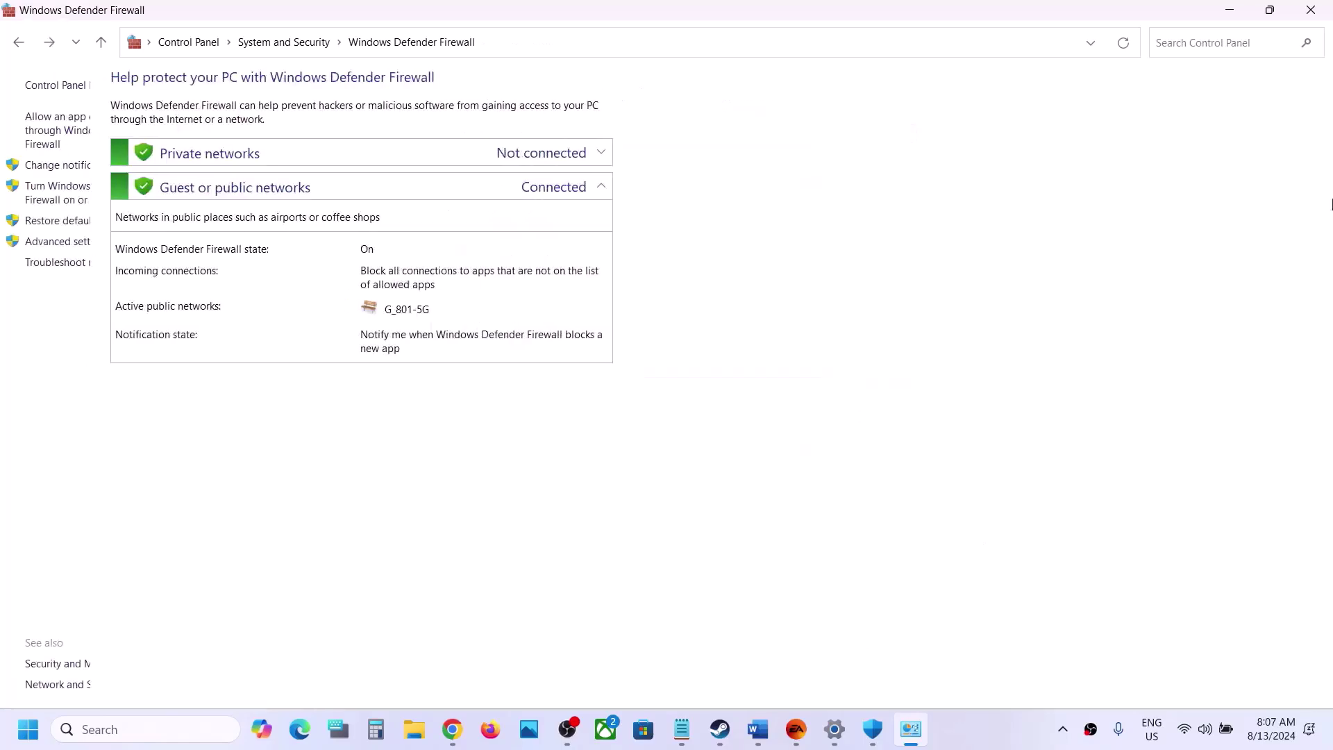
Close the firewall, Windows Security and Settings windows, and highlight the Step 6 instruction in Word about running the game as an administrator
{"action": "left_click", "coordinate": [1316, 10]}
{"action": "left_click", "coordinate": [1316, 10]}
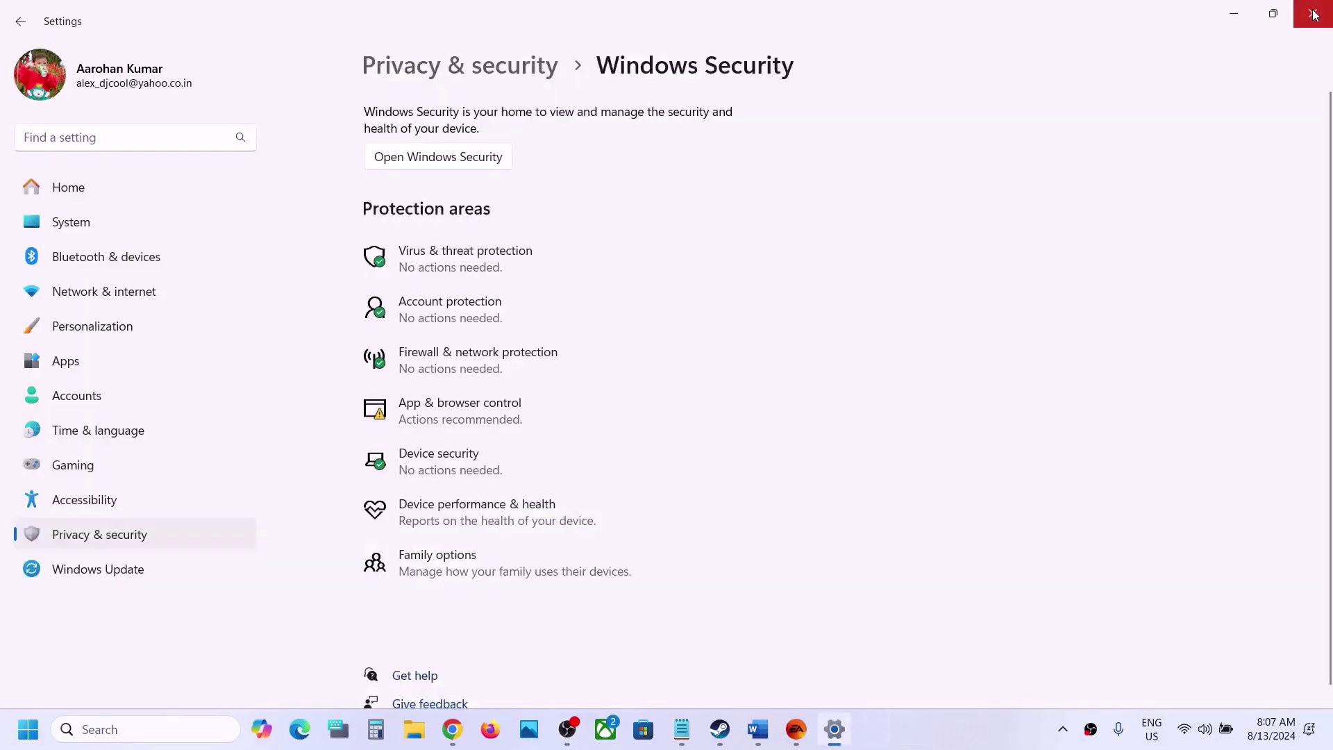
{"action": "left_click", "coordinate": [1315, 10]}
{"action": "scroll", "coordinate": [694, 364], "scroll_direction": "down", "scroll_amount": 5}
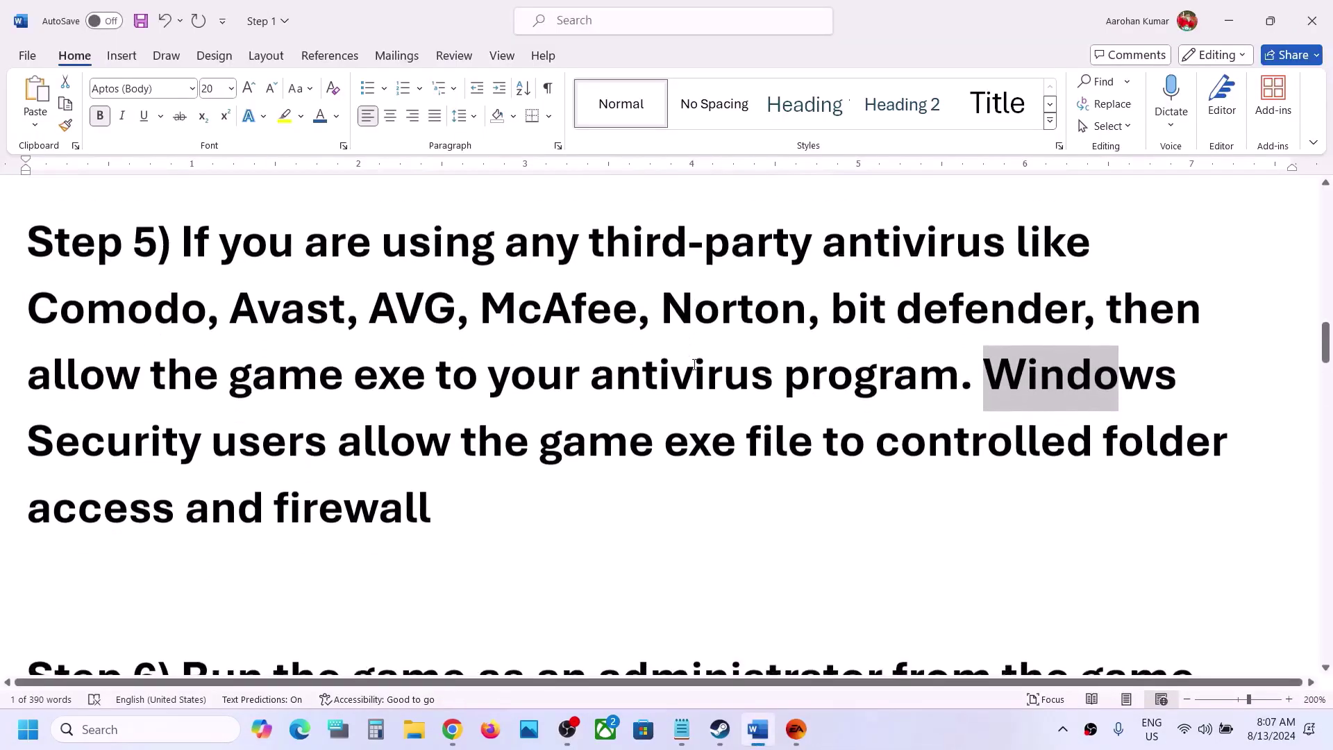
{"action": "scroll", "coordinate": [694, 364], "scroll_direction": "down", "scroll_amount": 1}
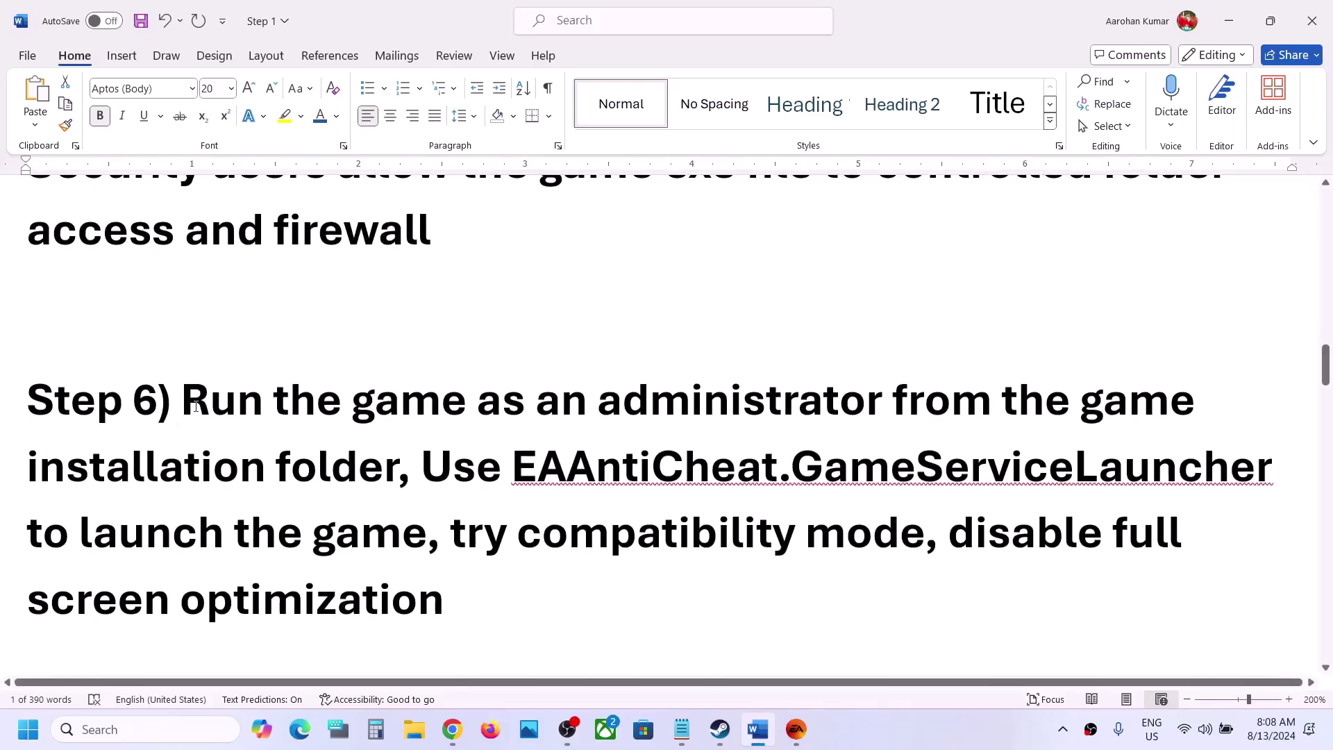
{"action": "left_click_drag", "start_coordinate": [196, 406], "coordinate": [384, 472]}
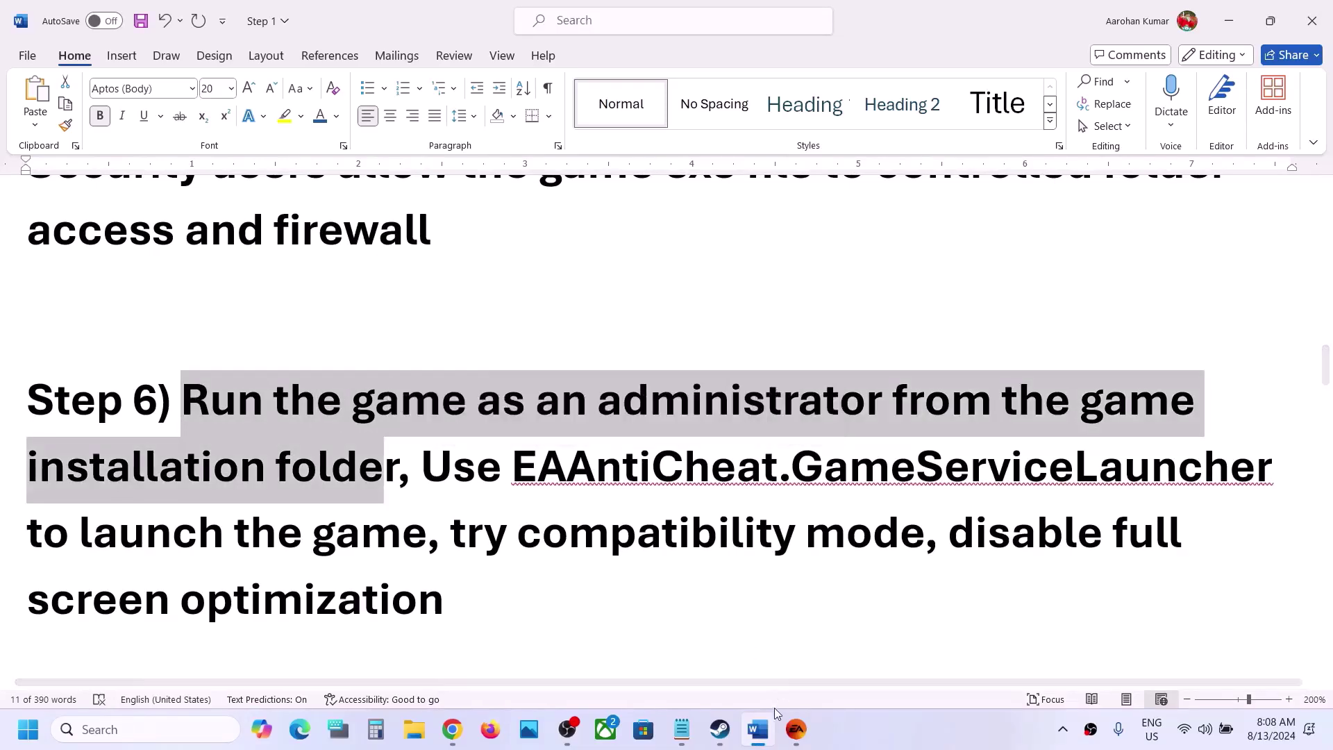
Switch to the EA app and open the properties of EA SPORTS Madden NFL 25
{"action": "left_click", "coordinate": [794, 729]}
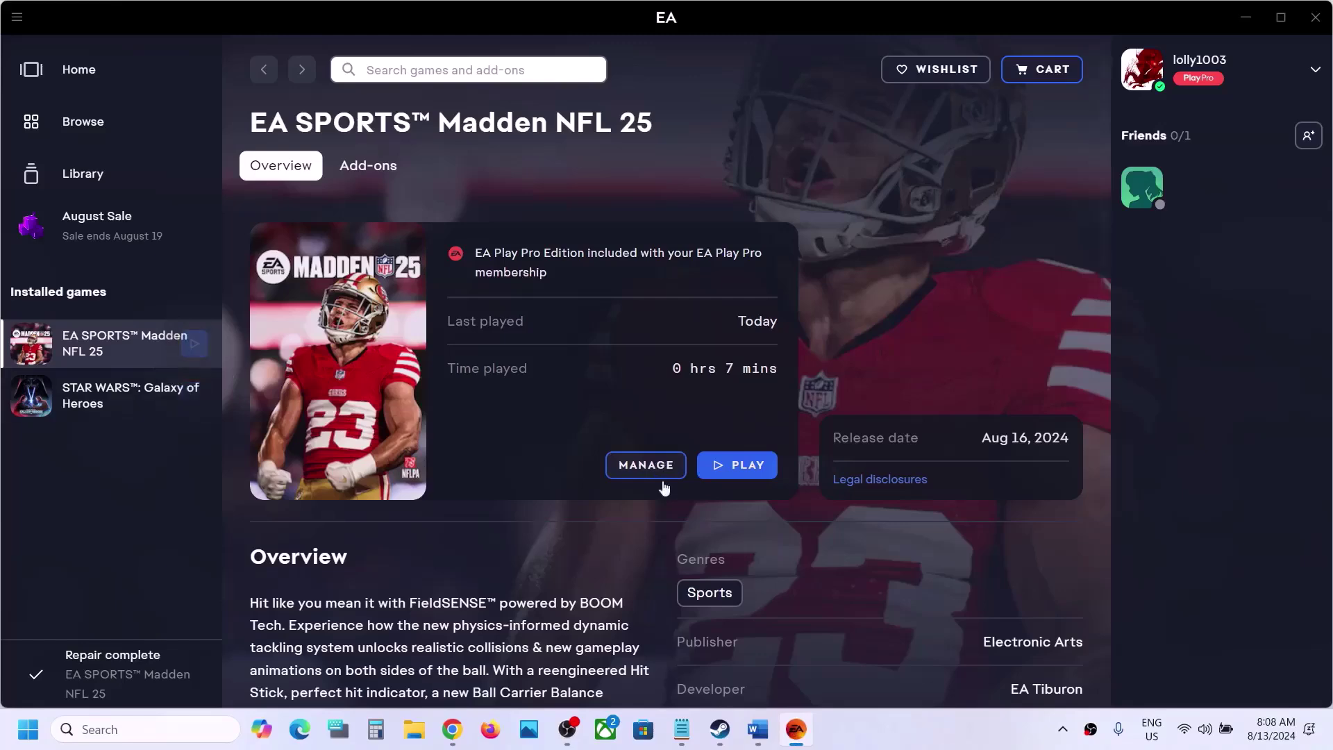
{"action": "left_click", "coordinate": [646, 473]}
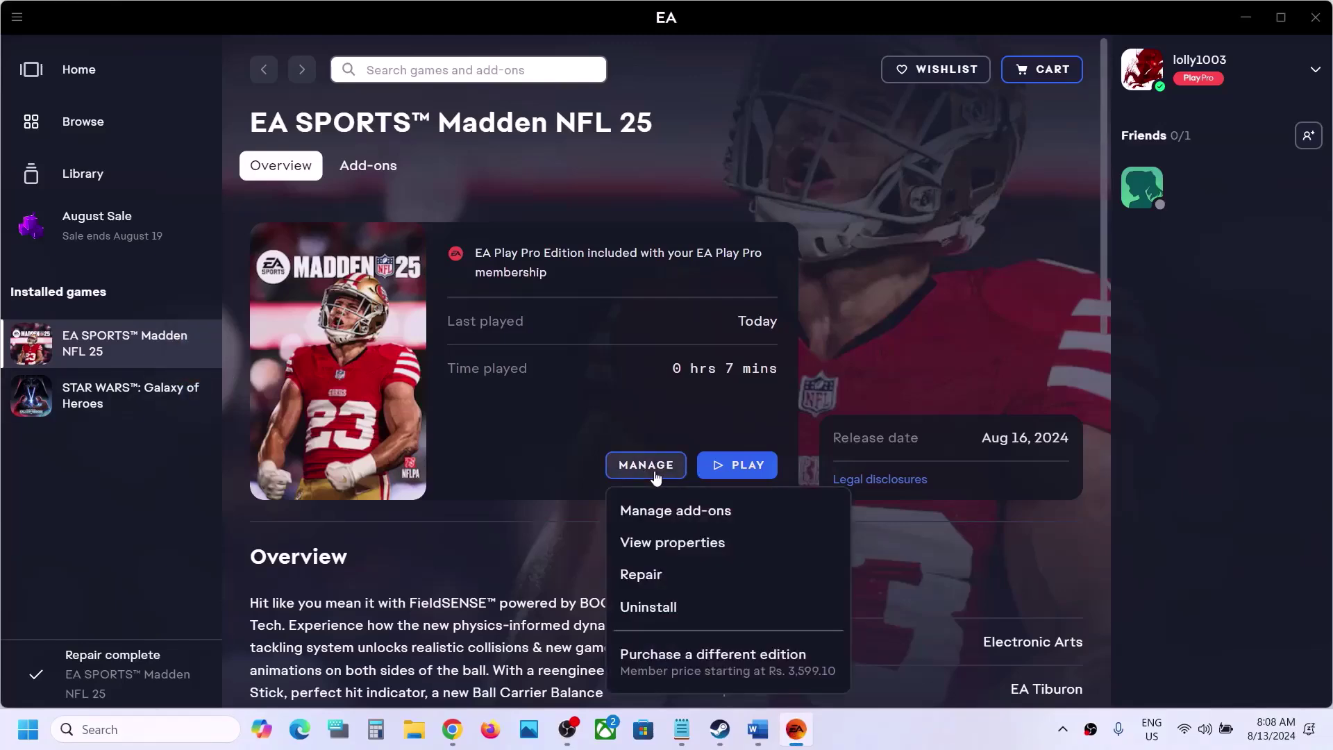
{"action": "left_click", "coordinate": [744, 543]}
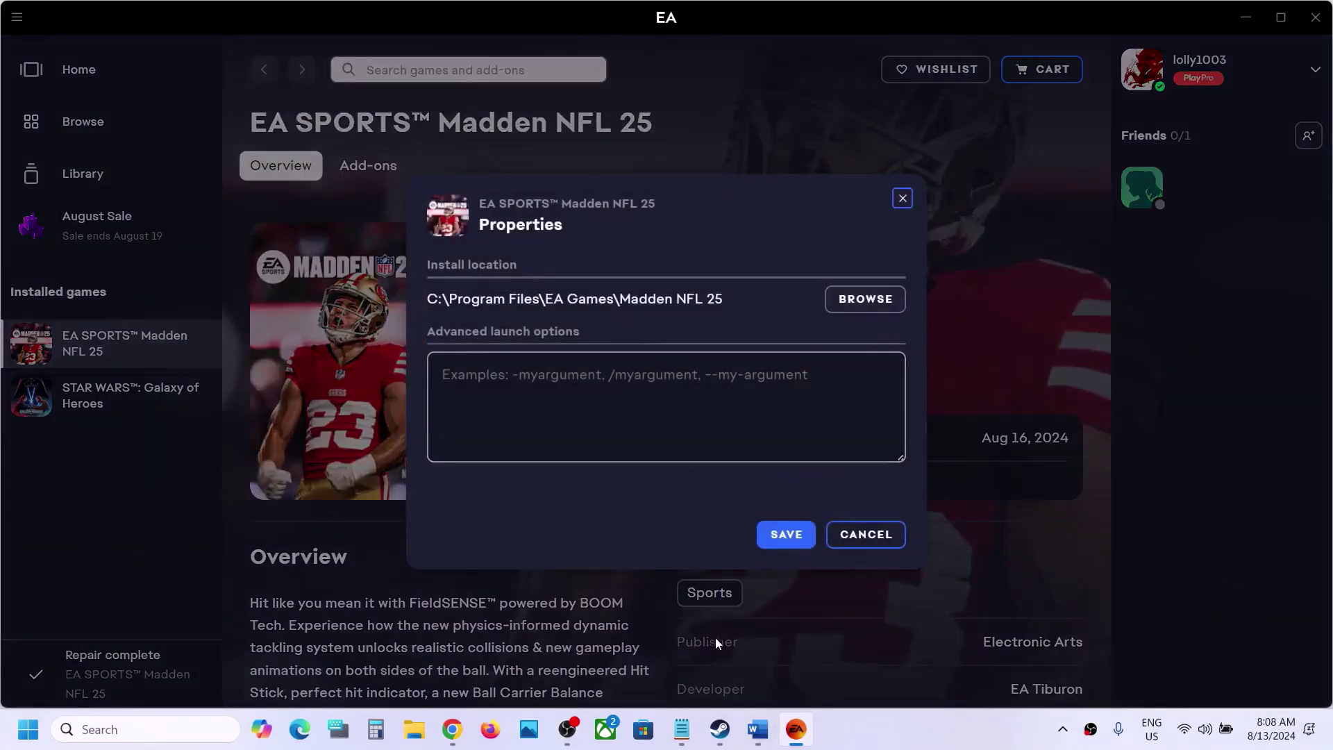
Switch to Steam and show the manage options, including browsing local files, for Delta Force: Hawk Ops Alpha Test
{"action": "left_click", "coordinate": [728, 732]}
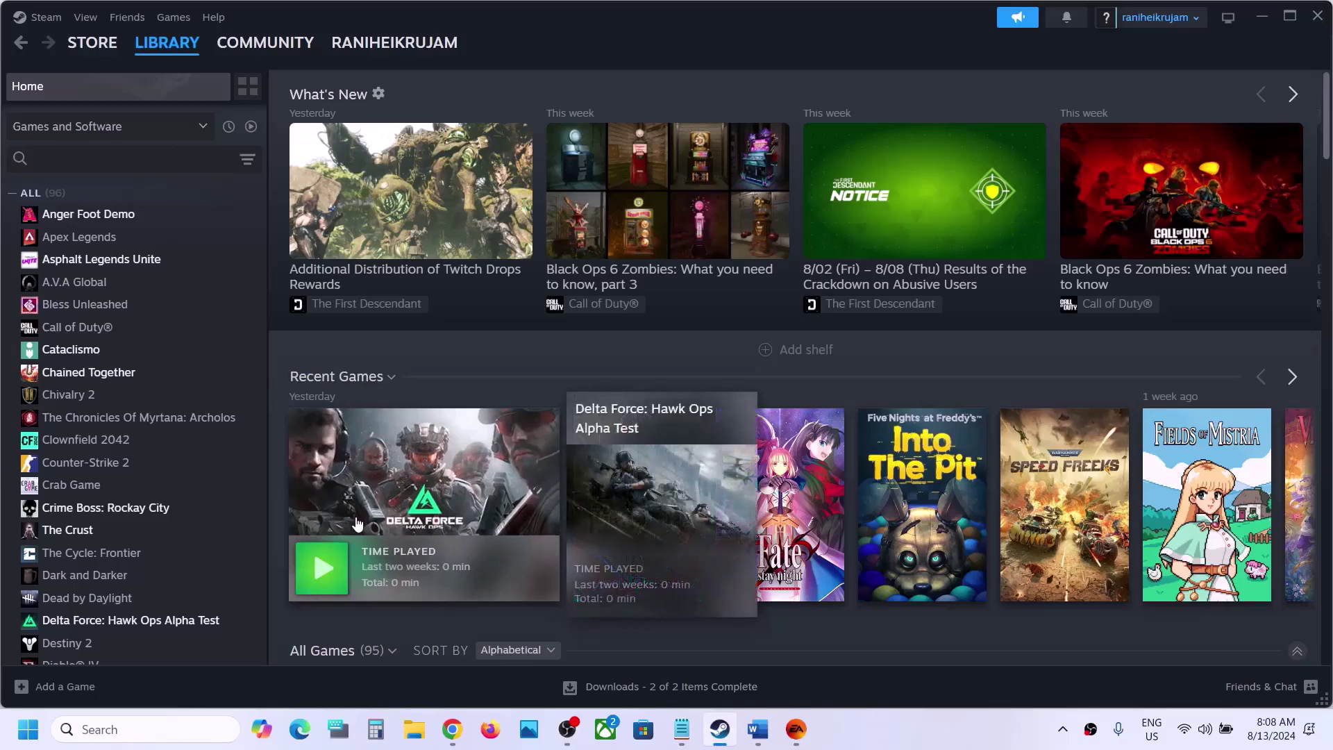
{"action": "right_click", "coordinate": [172, 621]}
{"action": "mouse_move", "coordinate": [257, 566]}
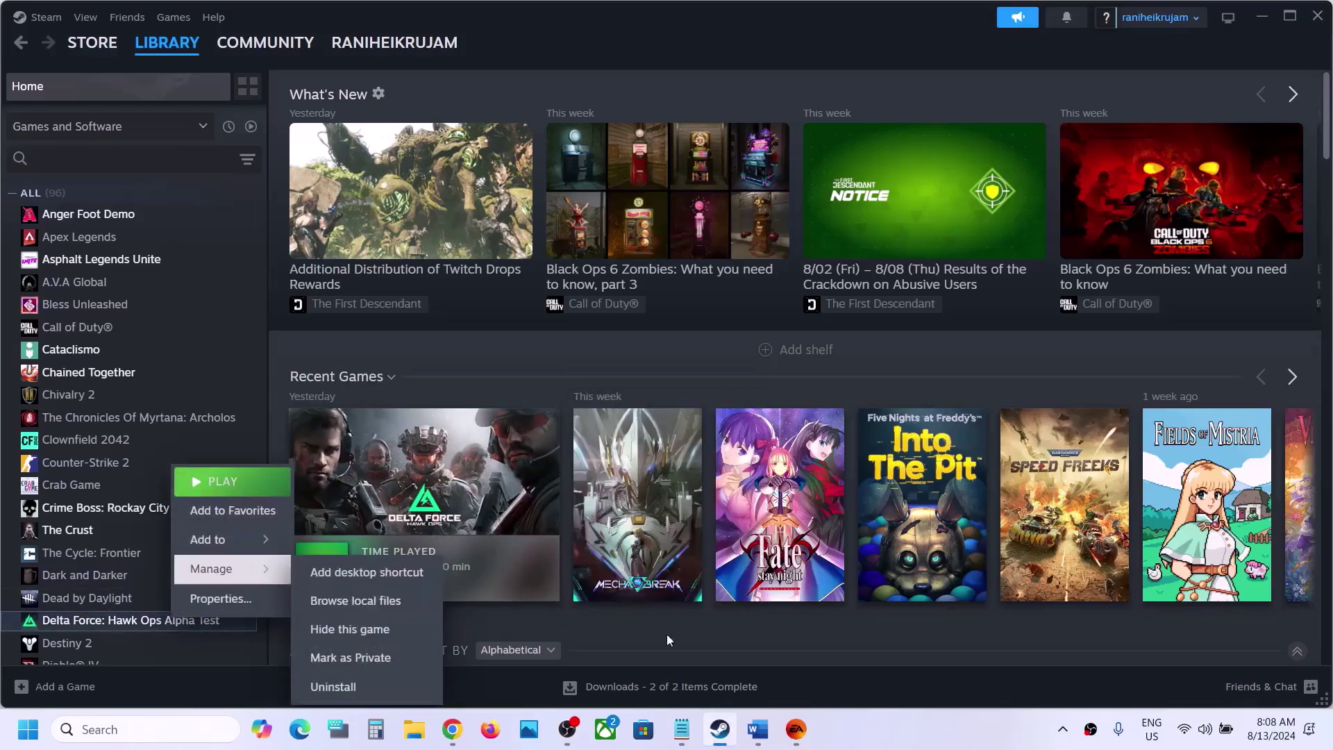
Return to the EA app and open the Madden NFL 25 install location in a maximized File Explorer window
{"action": "left_click", "coordinate": [795, 731]}
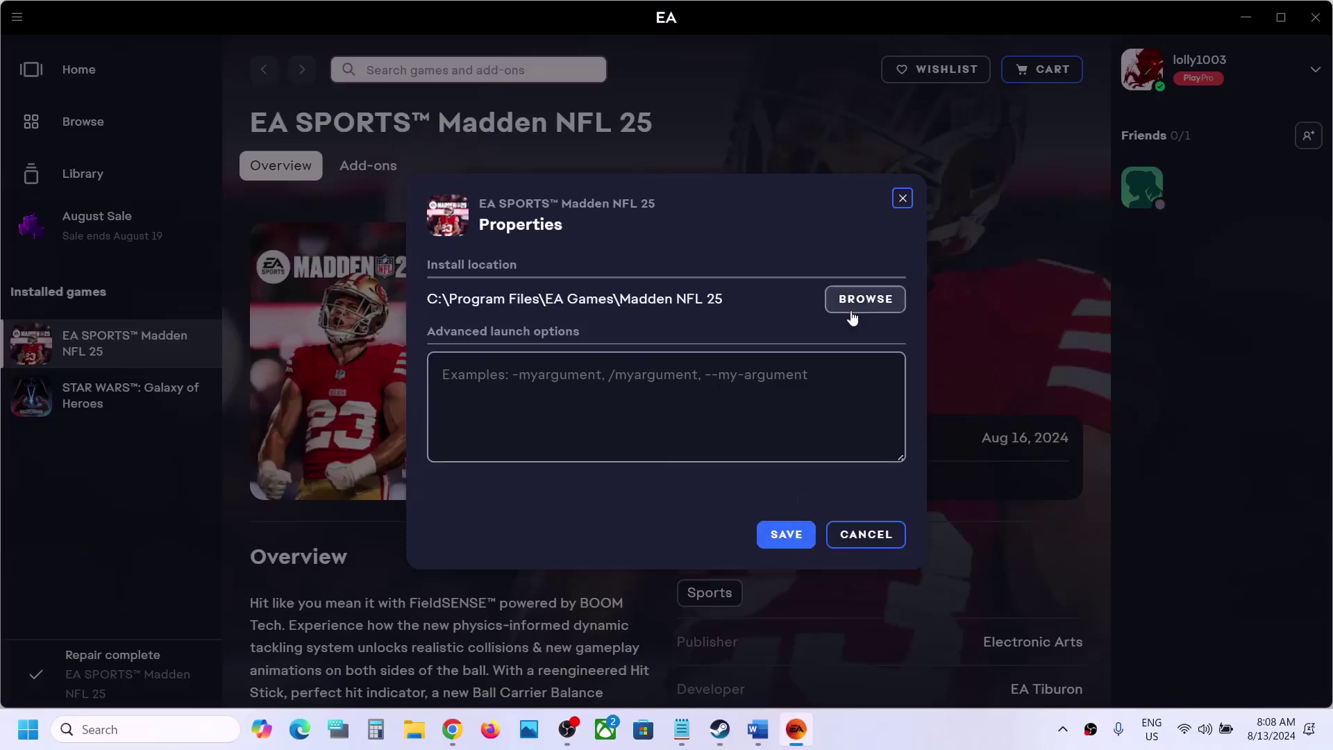
{"action": "left_click", "coordinate": [853, 313]}
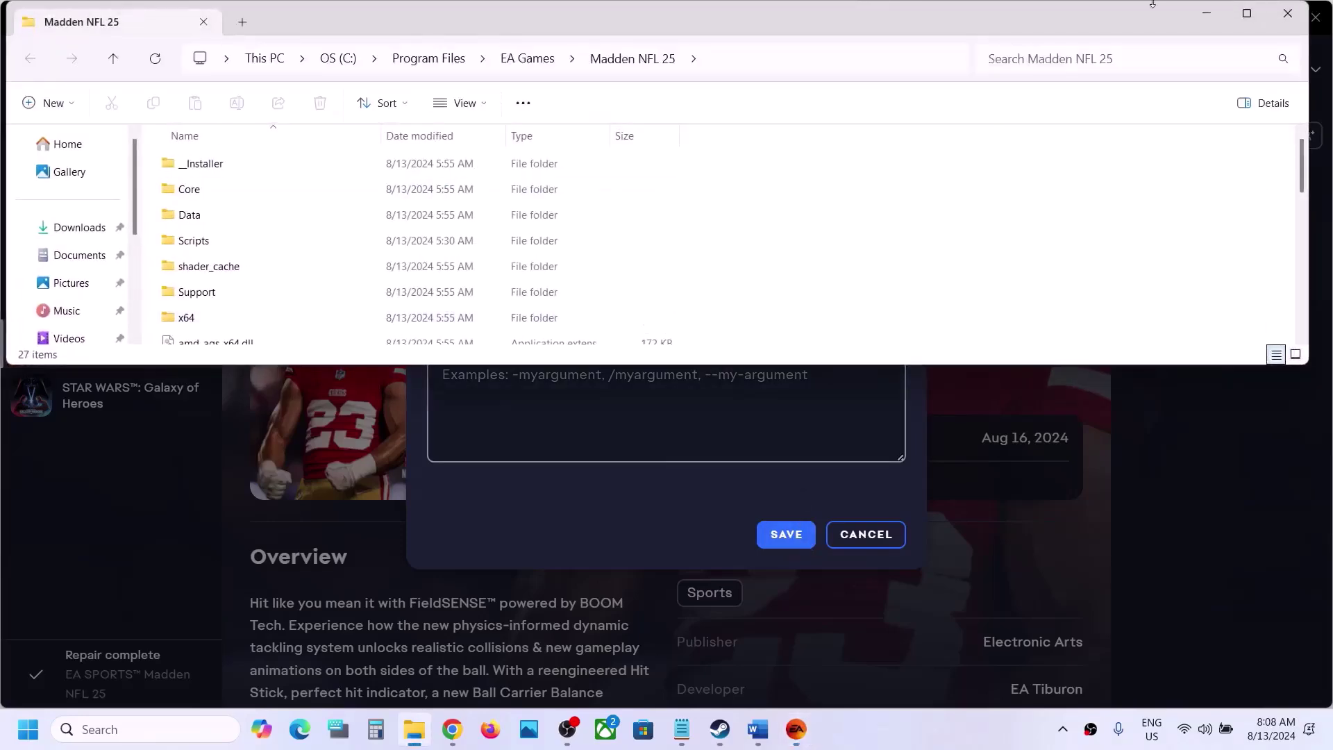
{"action": "left_click", "coordinate": [1248, 15]}
{"action": "scroll", "coordinate": [426, 336], "scroll_direction": "down", "scroll_amount": 2}
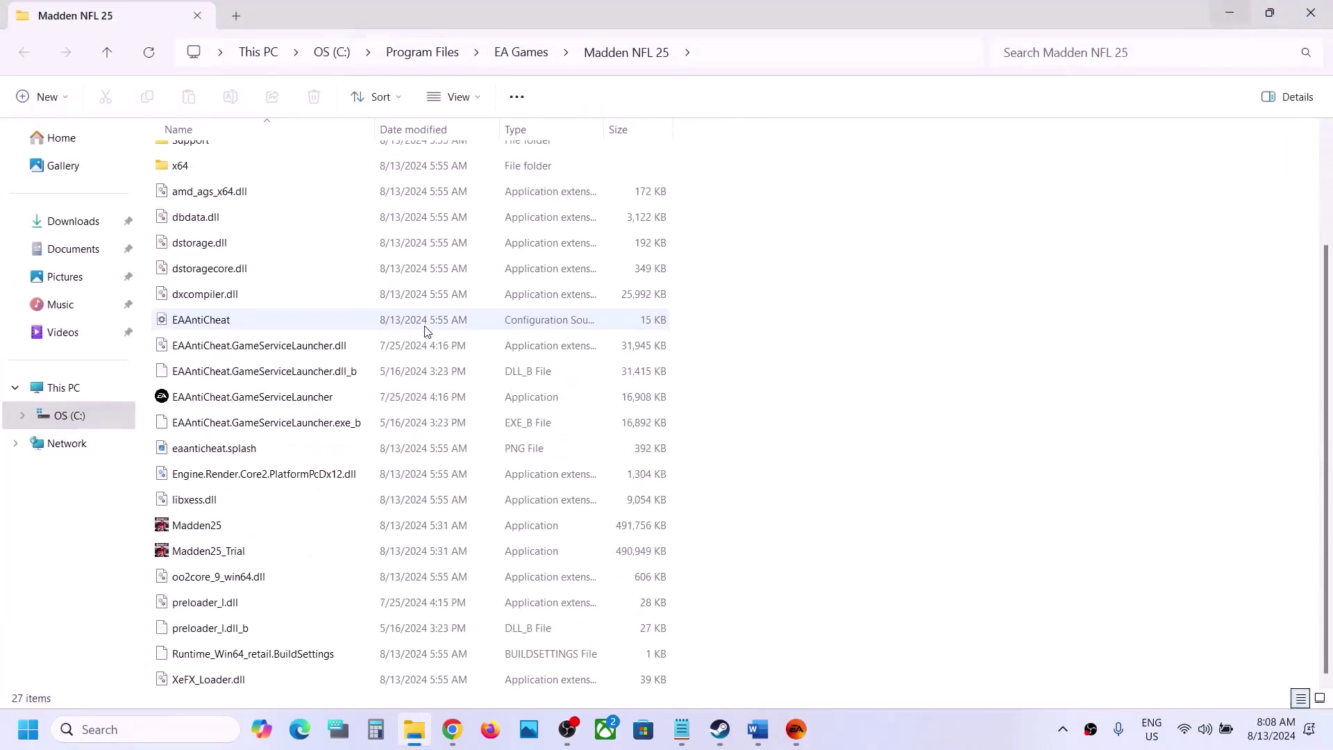
Set Madden25 to run as an administrator in its compatibility properties and save the change
{"action": "left_click", "coordinate": [213, 527]}
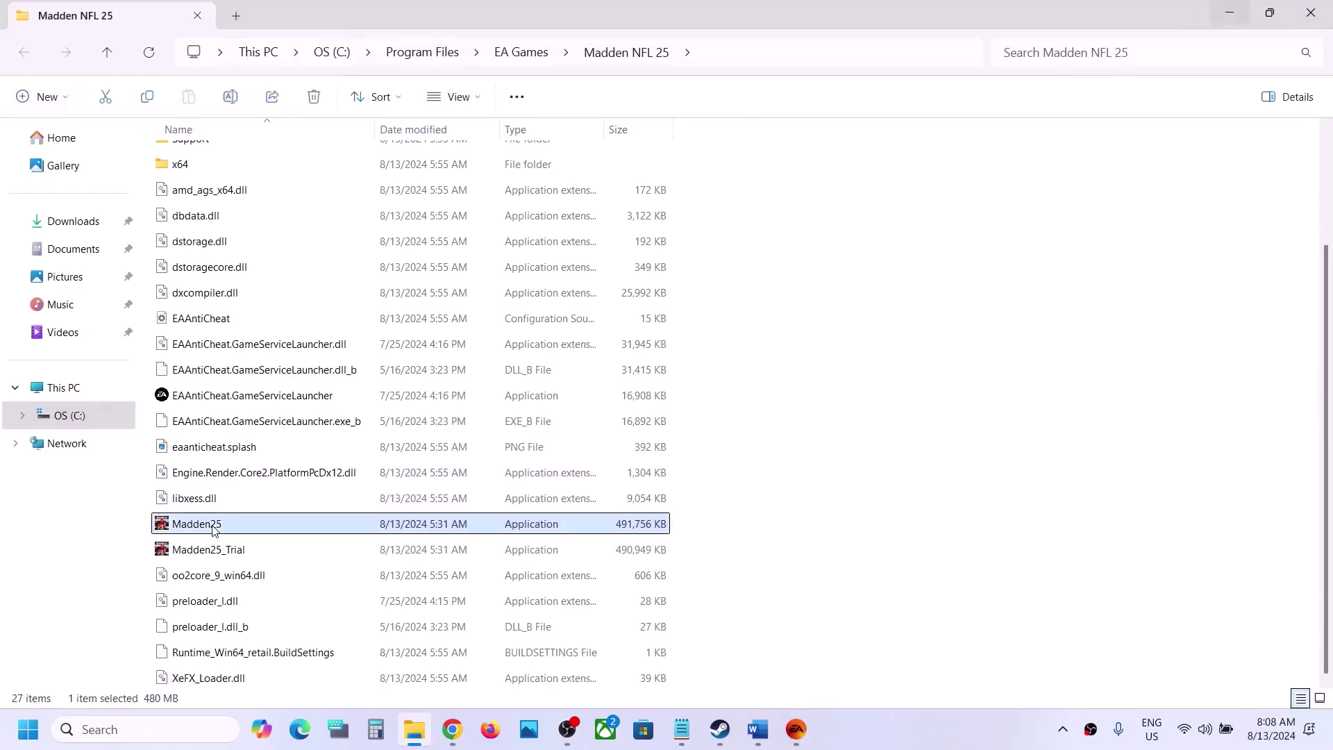
{"action": "right_click", "coordinate": [213, 530]}
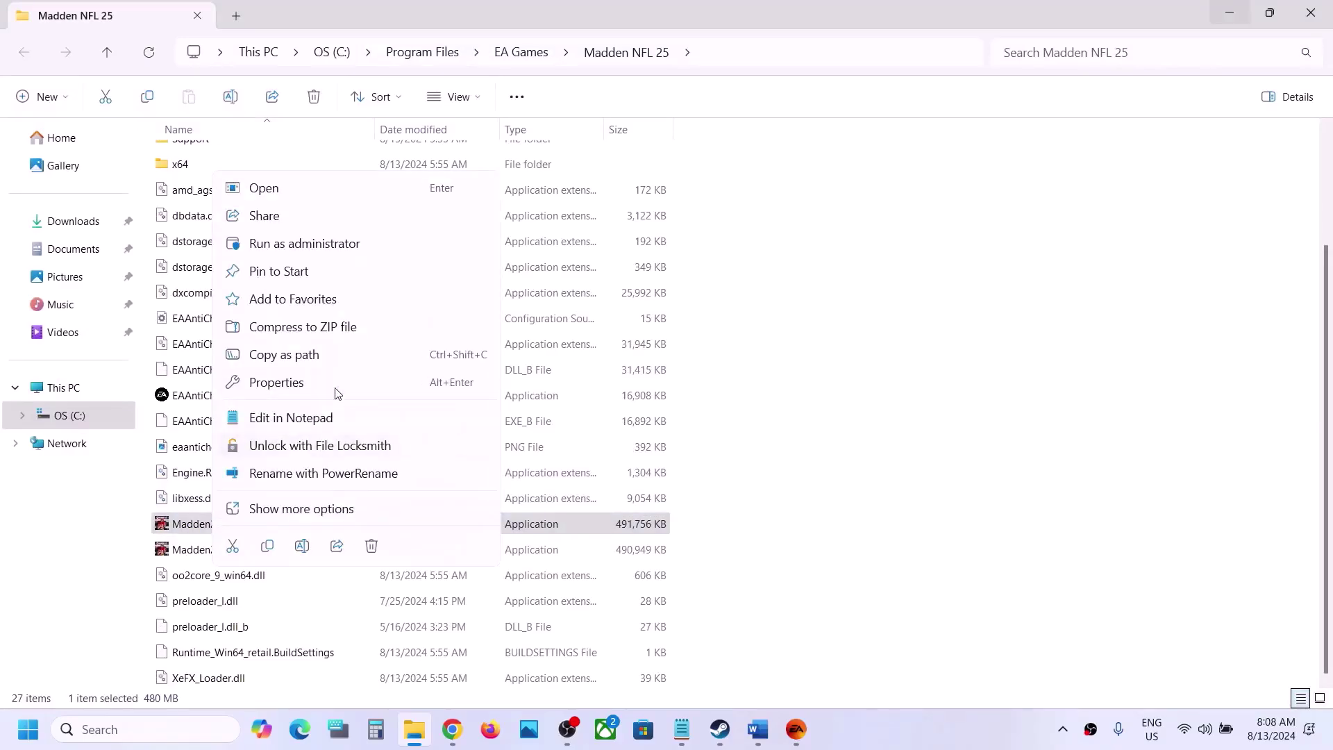
{"action": "left_click", "coordinate": [296, 383]}
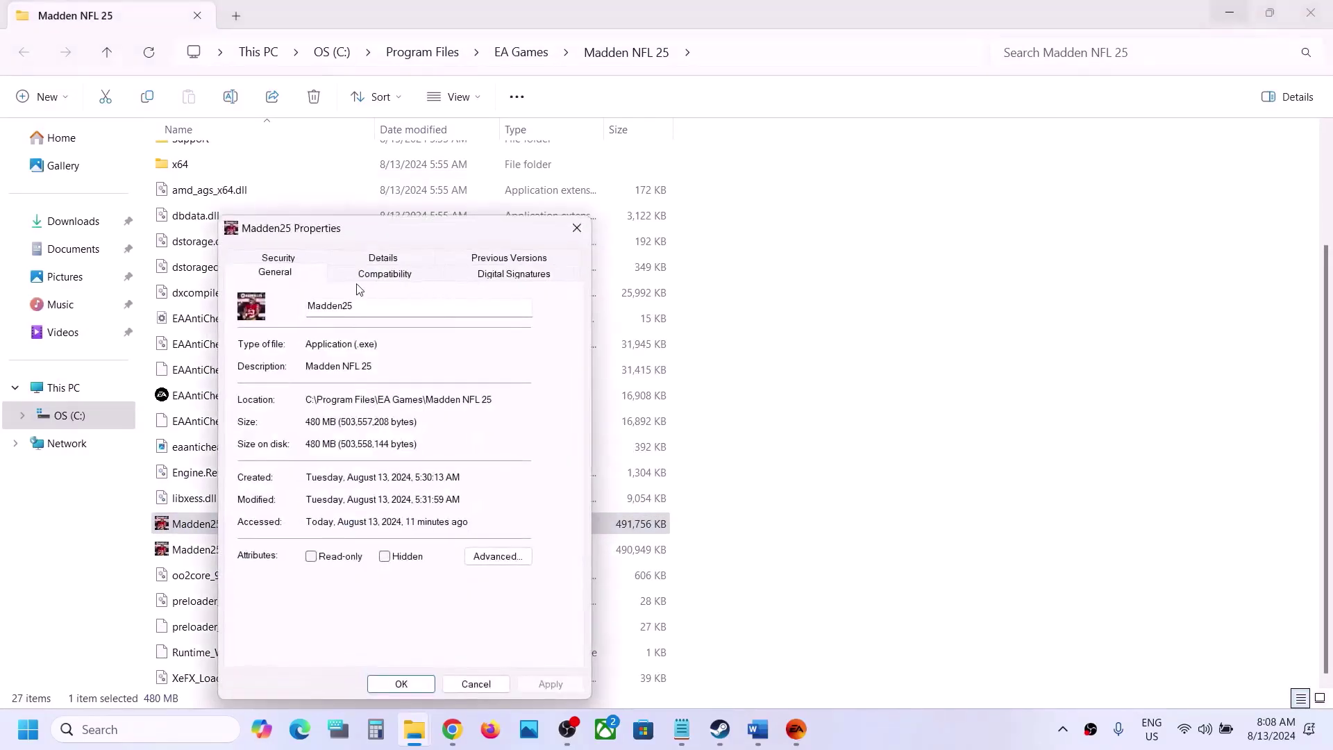
{"action": "left_click", "coordinate": [362, 276]}
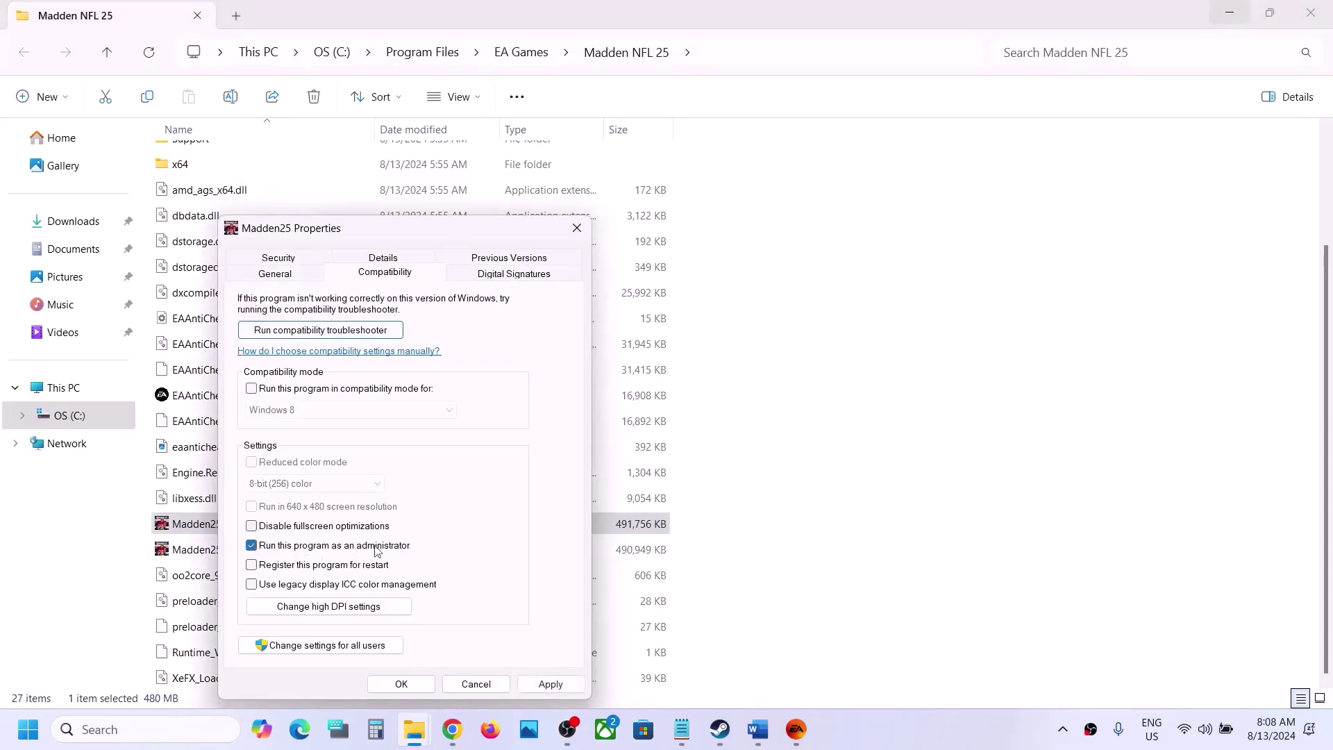
{"action": "left_click", "coordinate": [548, 684]}
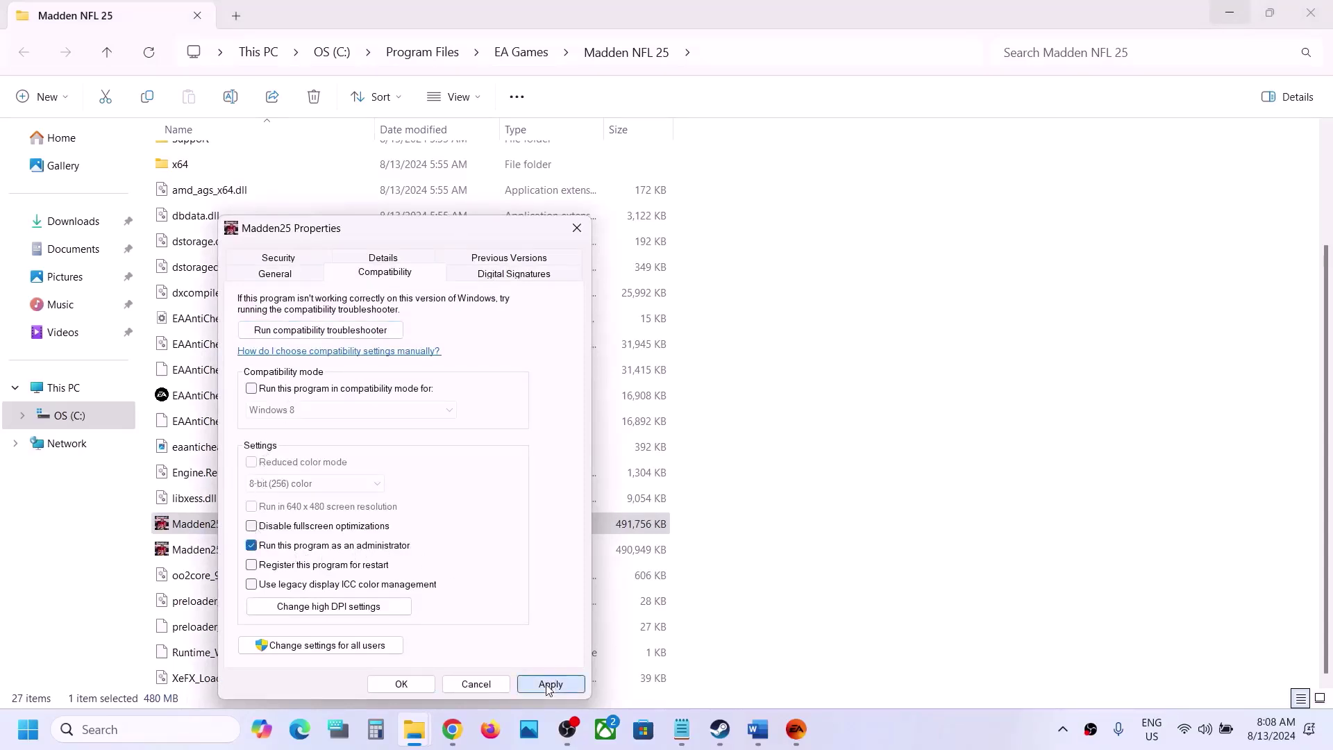
{"action": "left_click", "coordinate": [401, 685]}
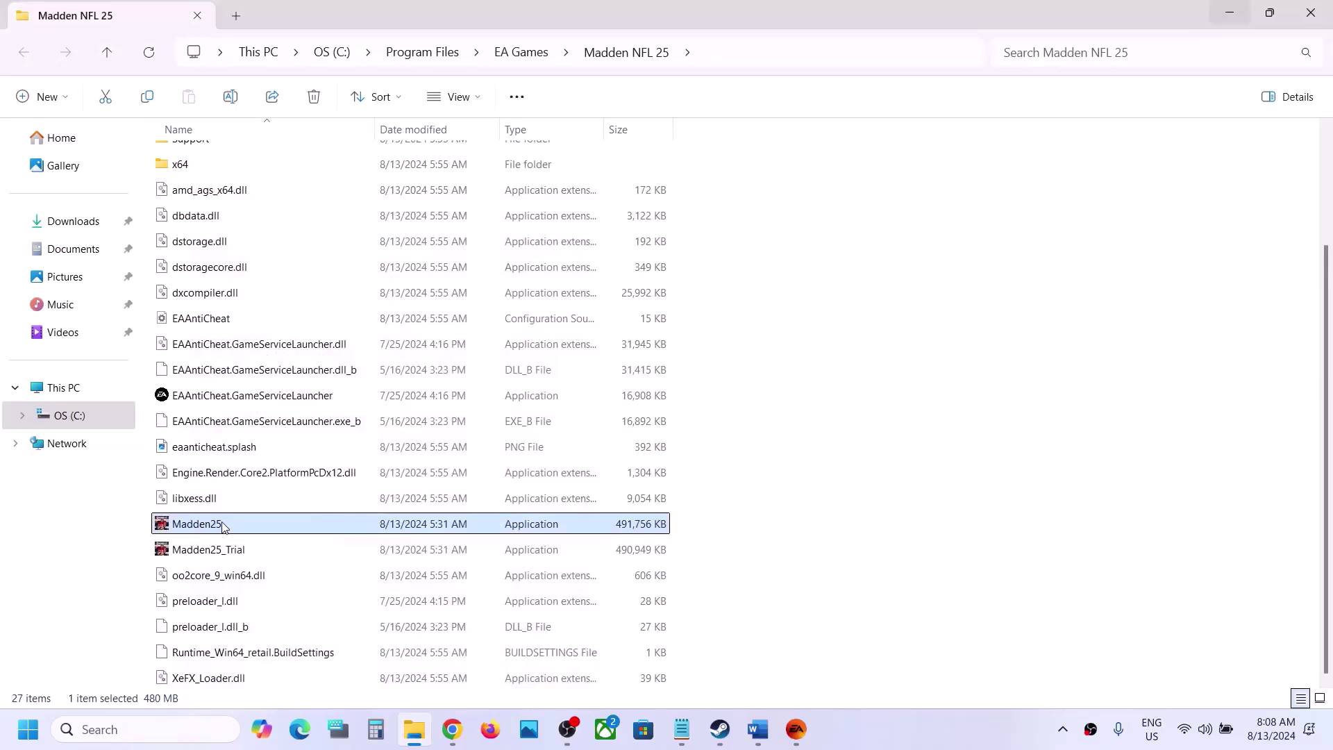
Reopen Madden25's compatibility properties and apply compatibility mode for Windows 8
{"action": "right_click", "coordinate": [223, 526]}
{"action": "left_click", "coordinate": [304, 382]}
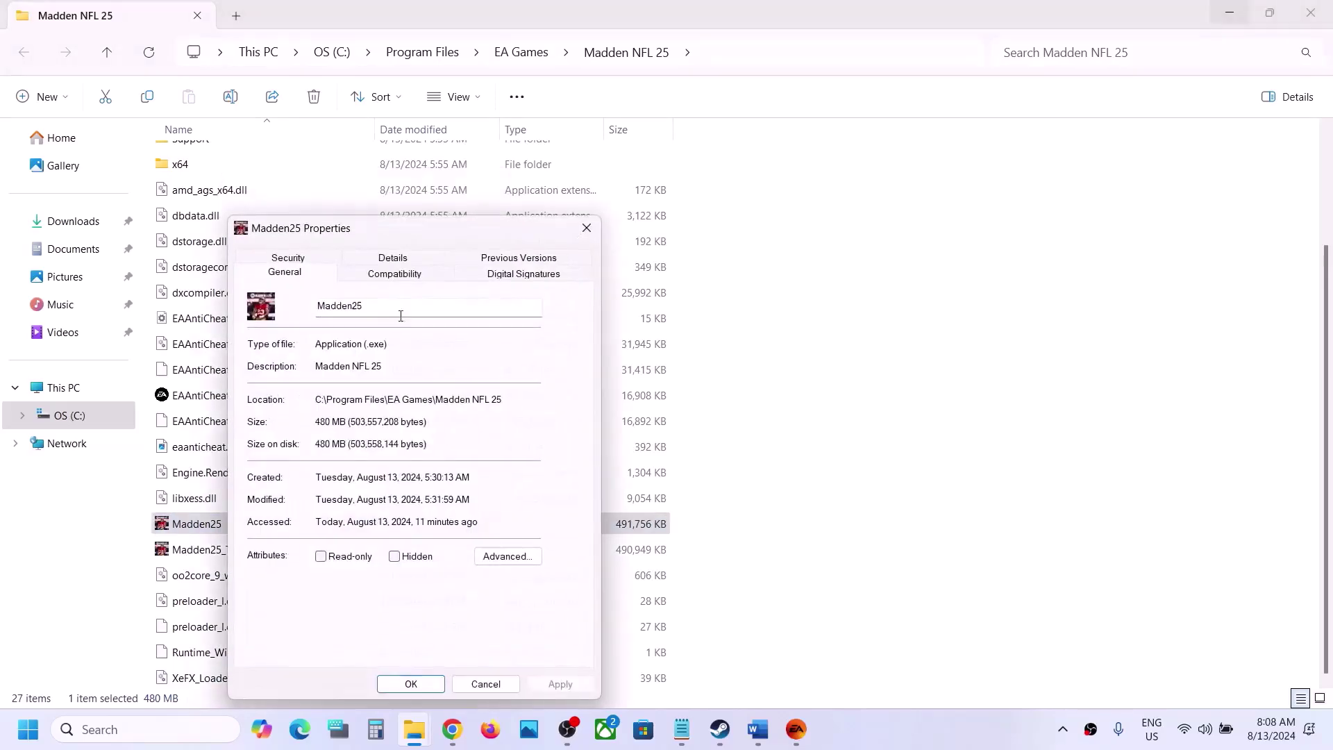
{"action": "left_click", "coordinate": [373, 275]}
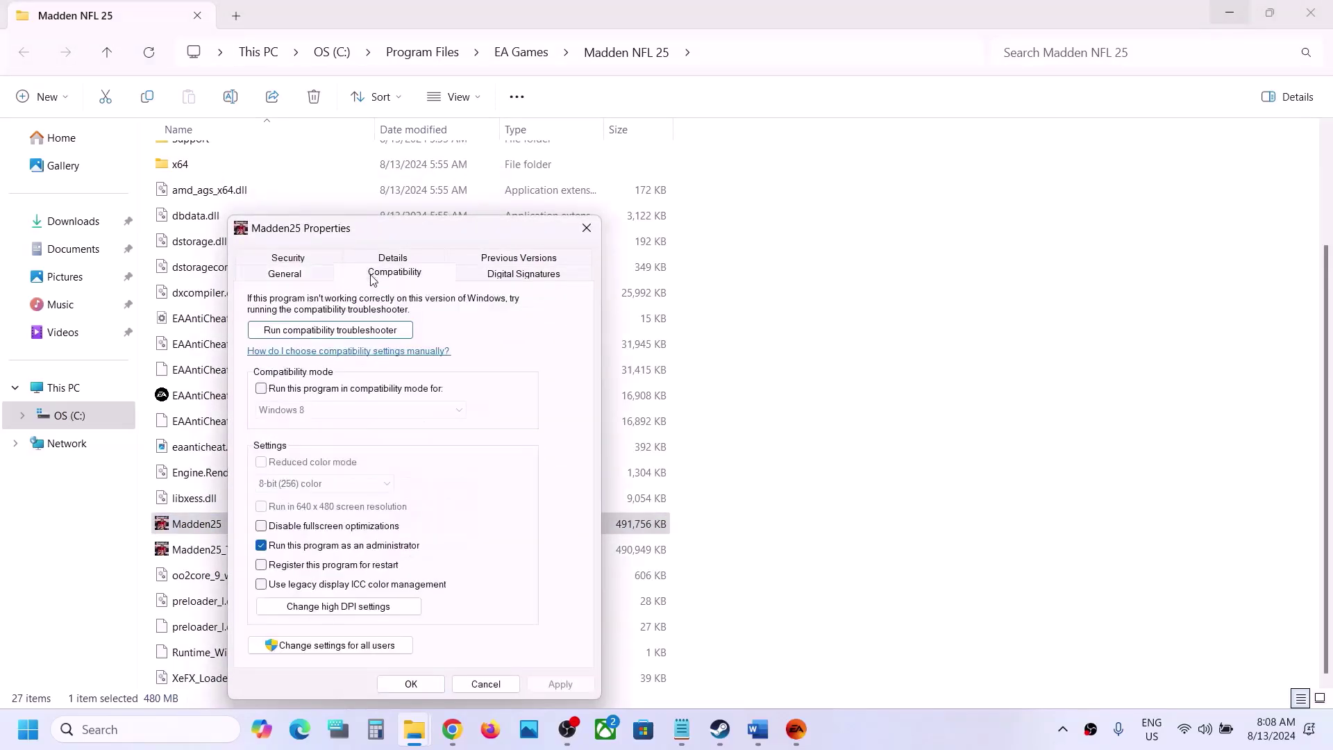
{"action": "left_click", "coordinate": [261, 389]}
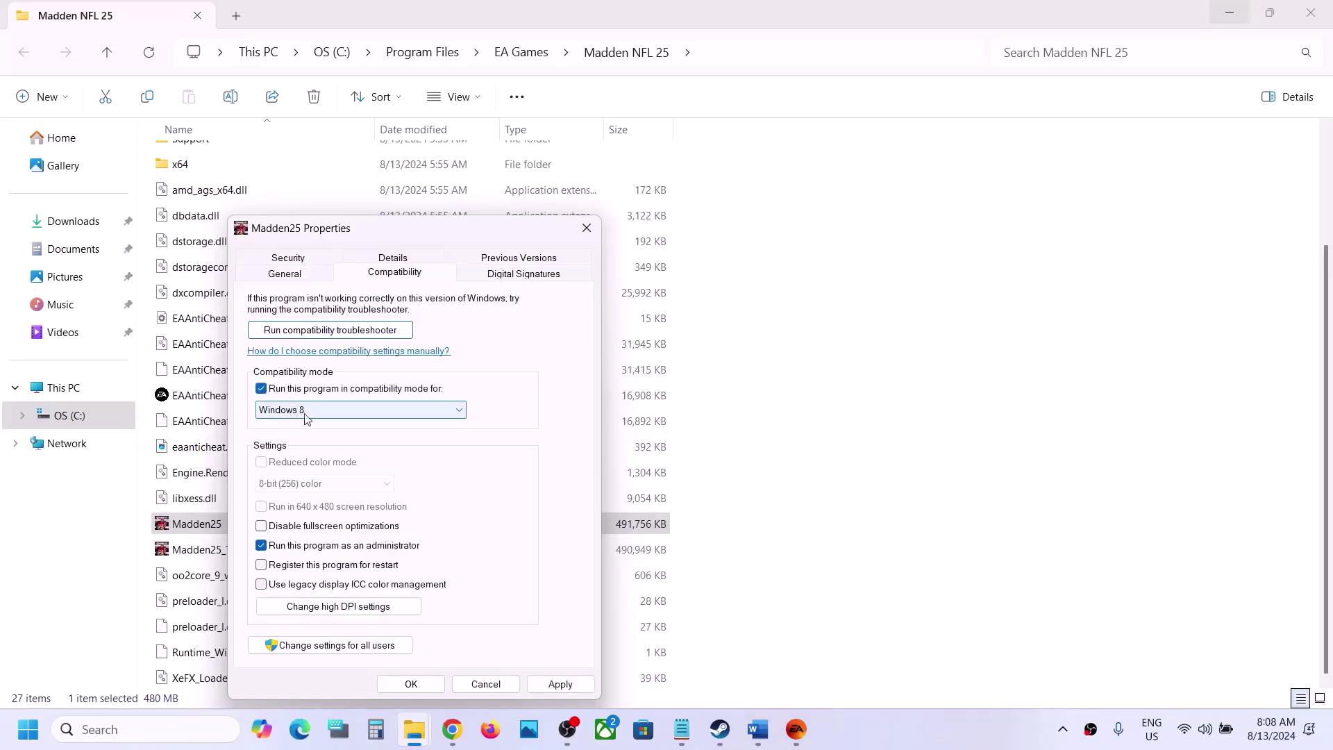
{"action": "left_click", "coordinate": [560, 684]}
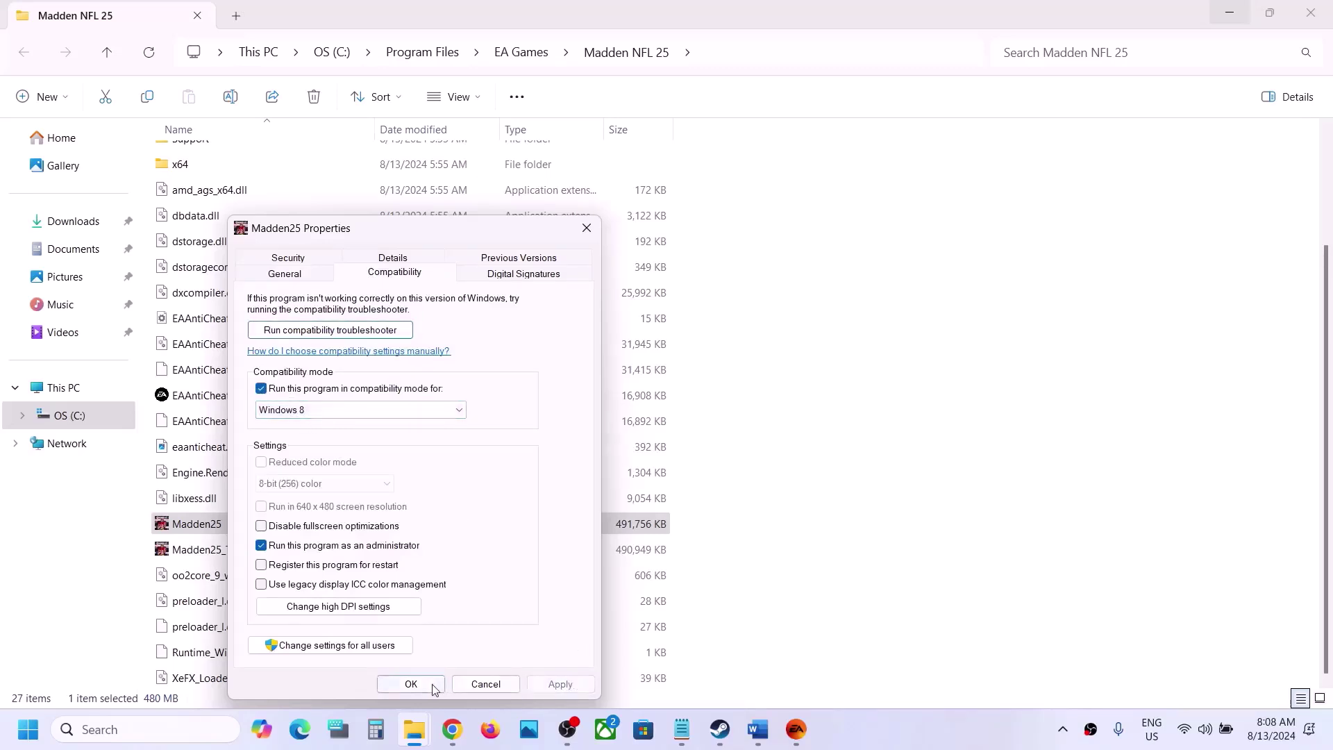
Set Madden25's compatibility mode to Windows 7, disable fullscreen optimizations and apply the settings
{"action": "left_click", "coordinate": [435, 410]}
{"action": "left_click", "coordinate": [327, 463]}
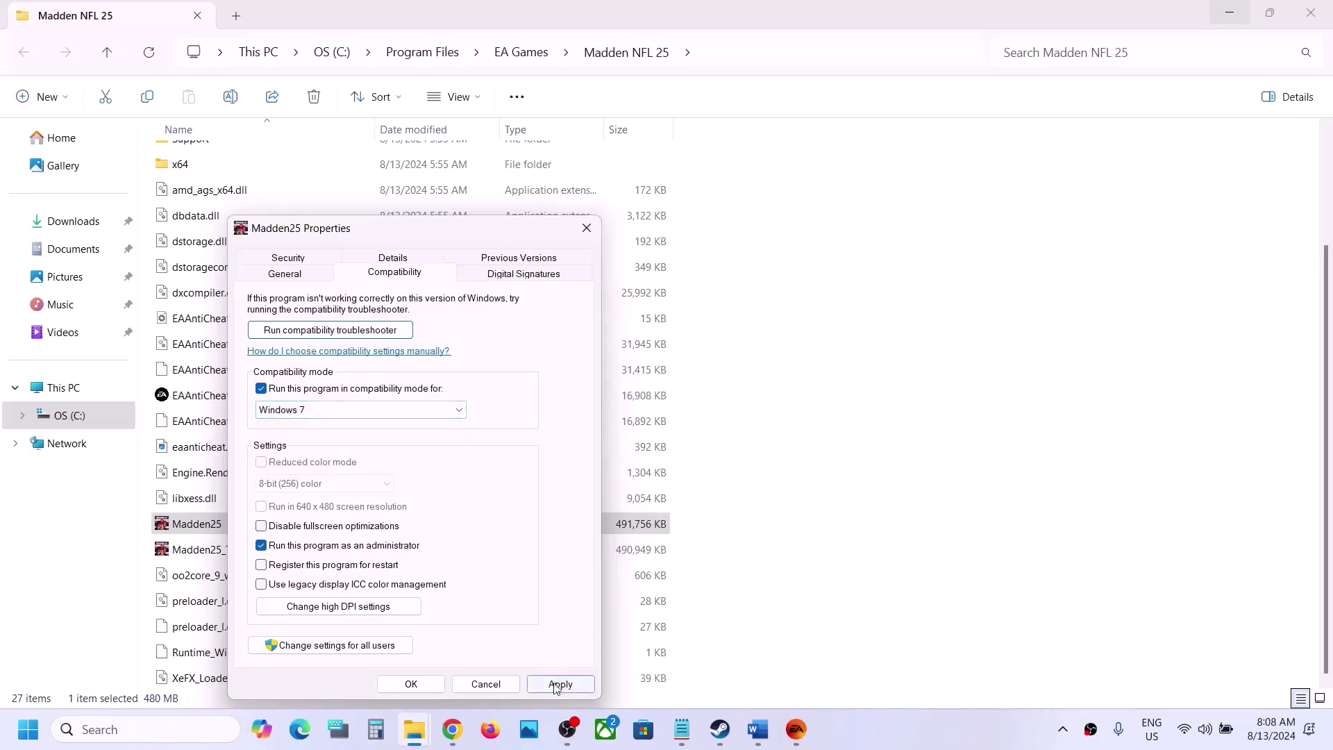
{"action": "left_click", "coordinate": [558, 684]}
{"action": "left_click", "coordinate": [560, 684]}
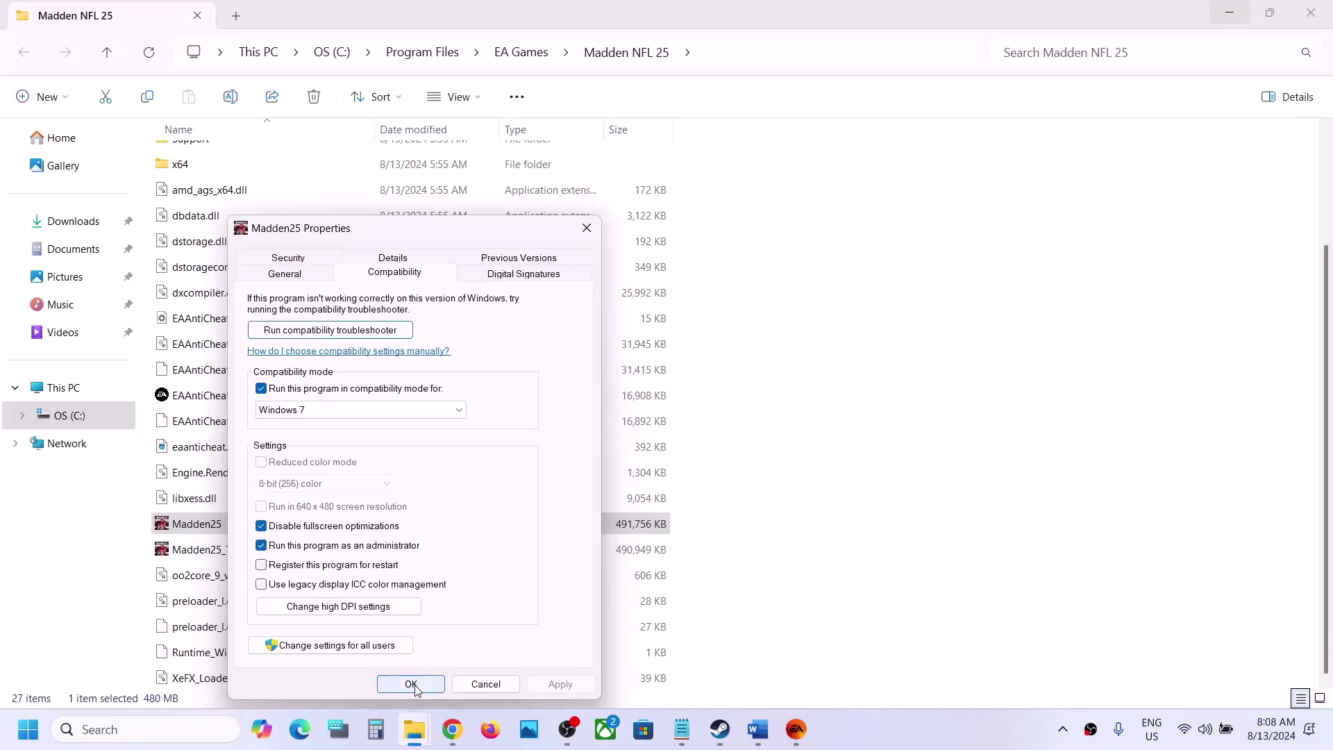
Turn off compatibility mode for Madden25, apply the change and close its properties
{"action": "left_click", "coordinate": [261, 389]}
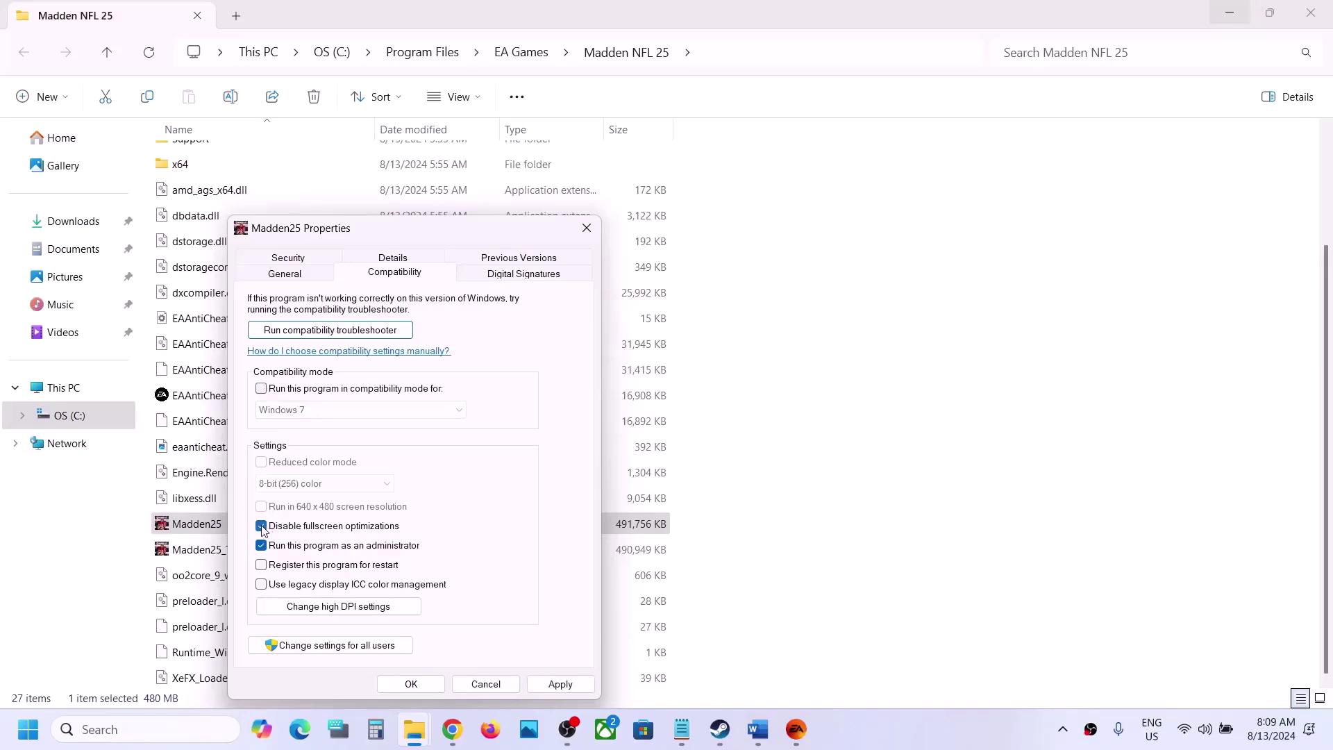
{"action": "left_click", "coordinate": [572, 686]}
{"action": "left_click", "coordinate": [419, 686]}
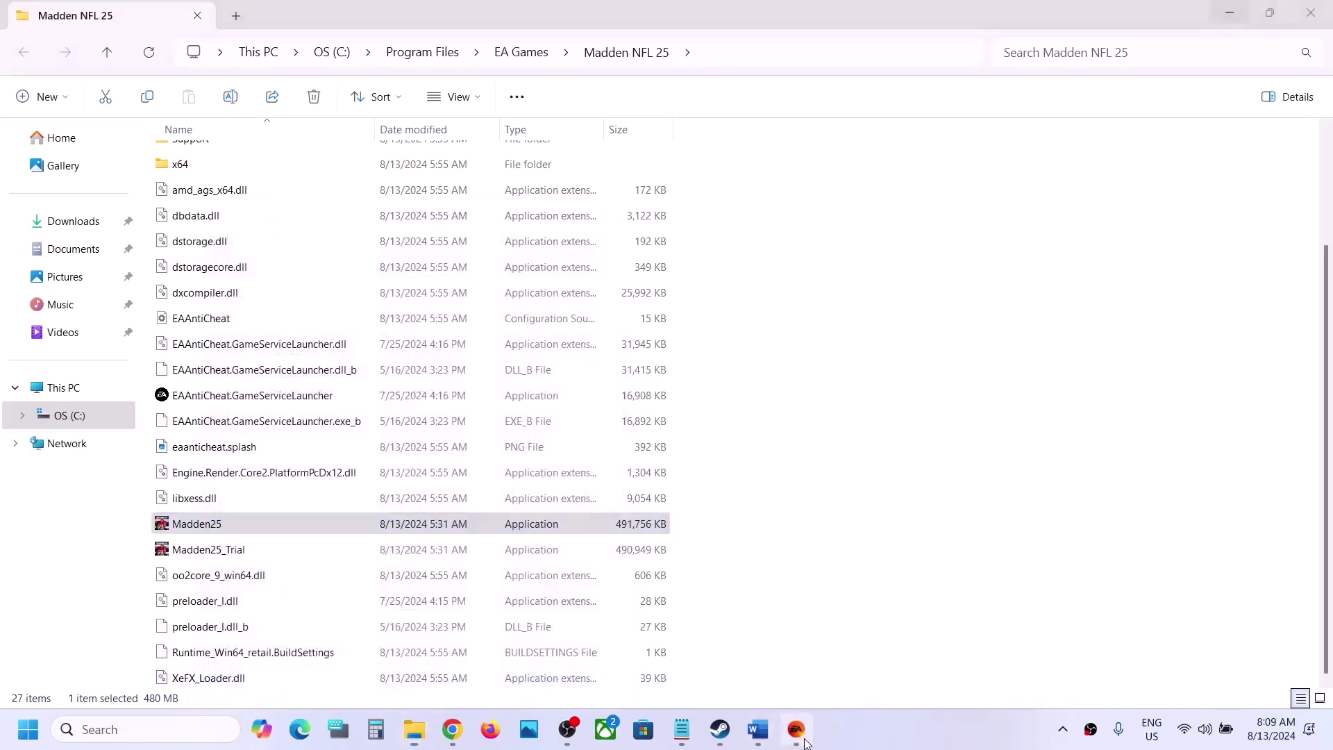
Return to the Word document and highlight the Step 6 text "Use EAAntiCheat.GameServiceLauncher"
{"action": "left_click", "coordinate": [796, 729]}
{"action": "left_click", "coordinate": [758, 729]}
{"action": "scroll", "coordinate": [468, 495], "scroll_direction": "down", "scroll_amount": 1}
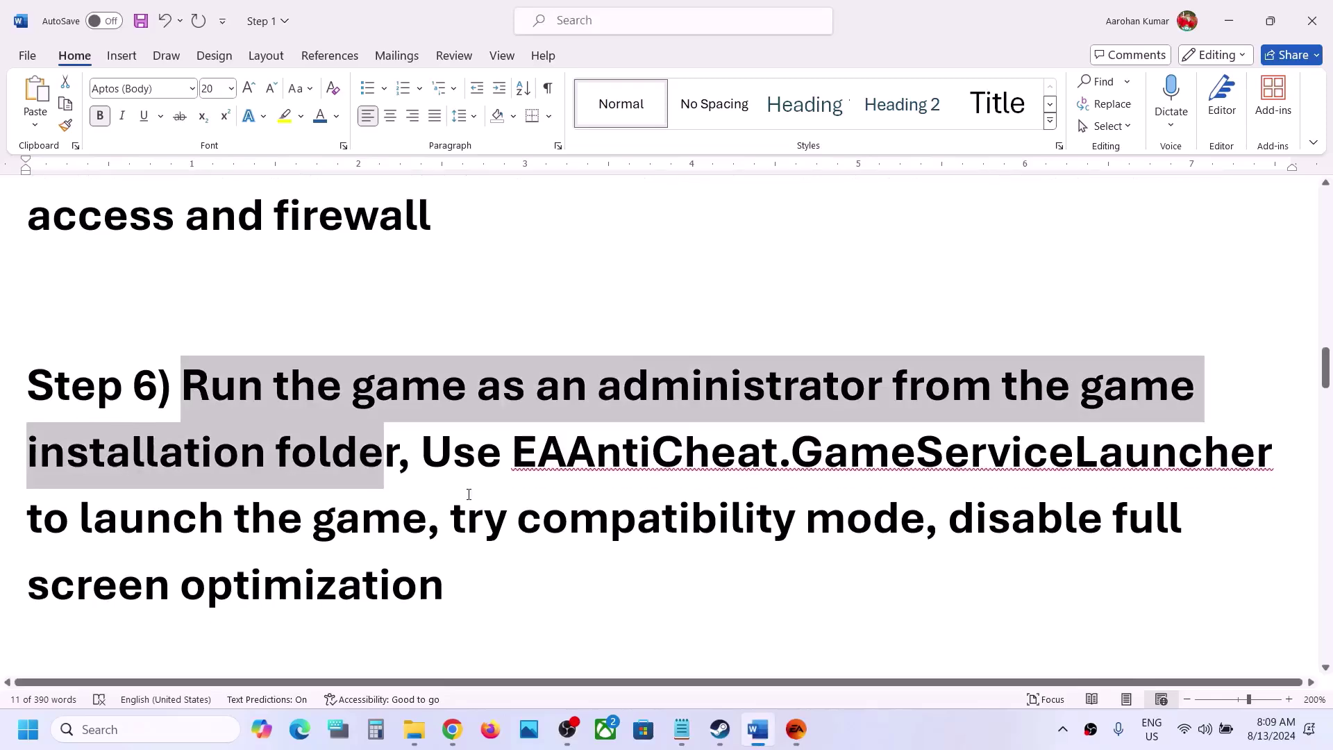
{"action": "left_click_drag", "start_coordinate": [425, 417], "coordinate": [1281, 425]}
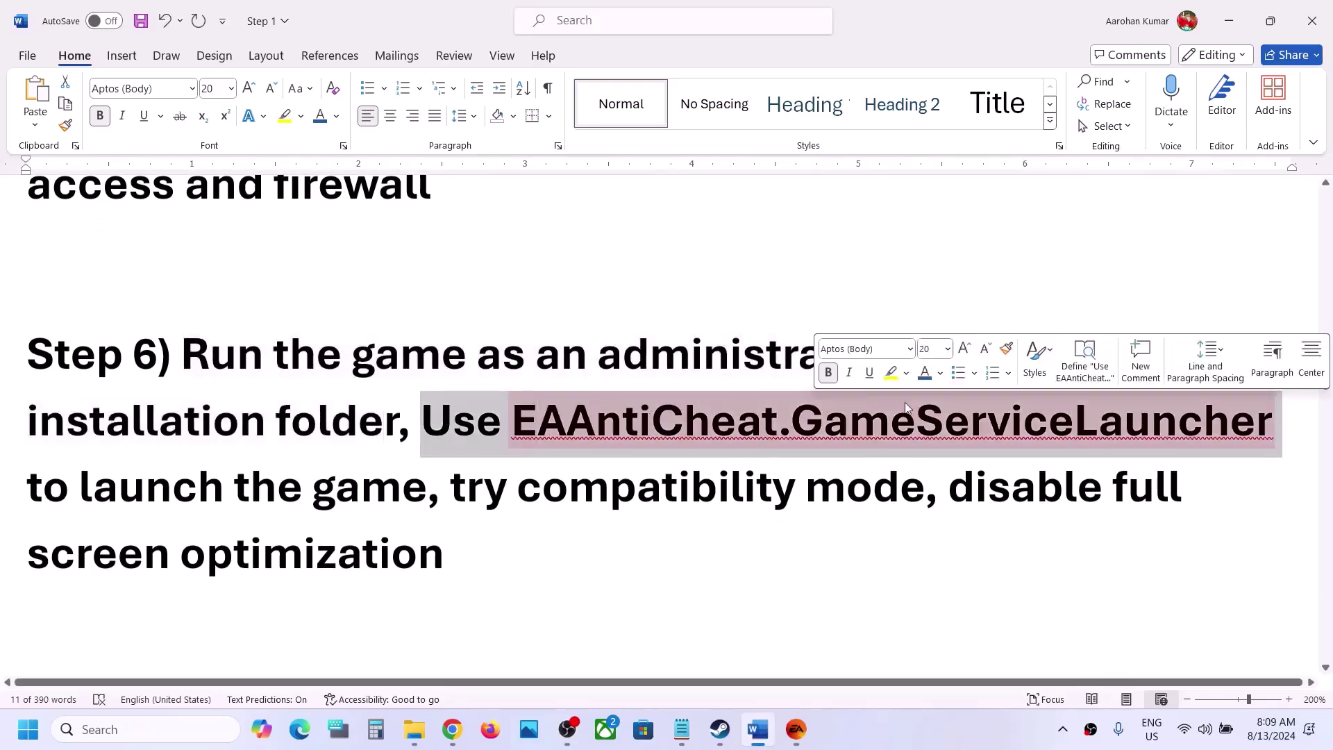
Switch back to the EA app and reopen the Madden NFL 25 installation folder in a maximized window
{"action": "key", "text": "alt+Tab"}
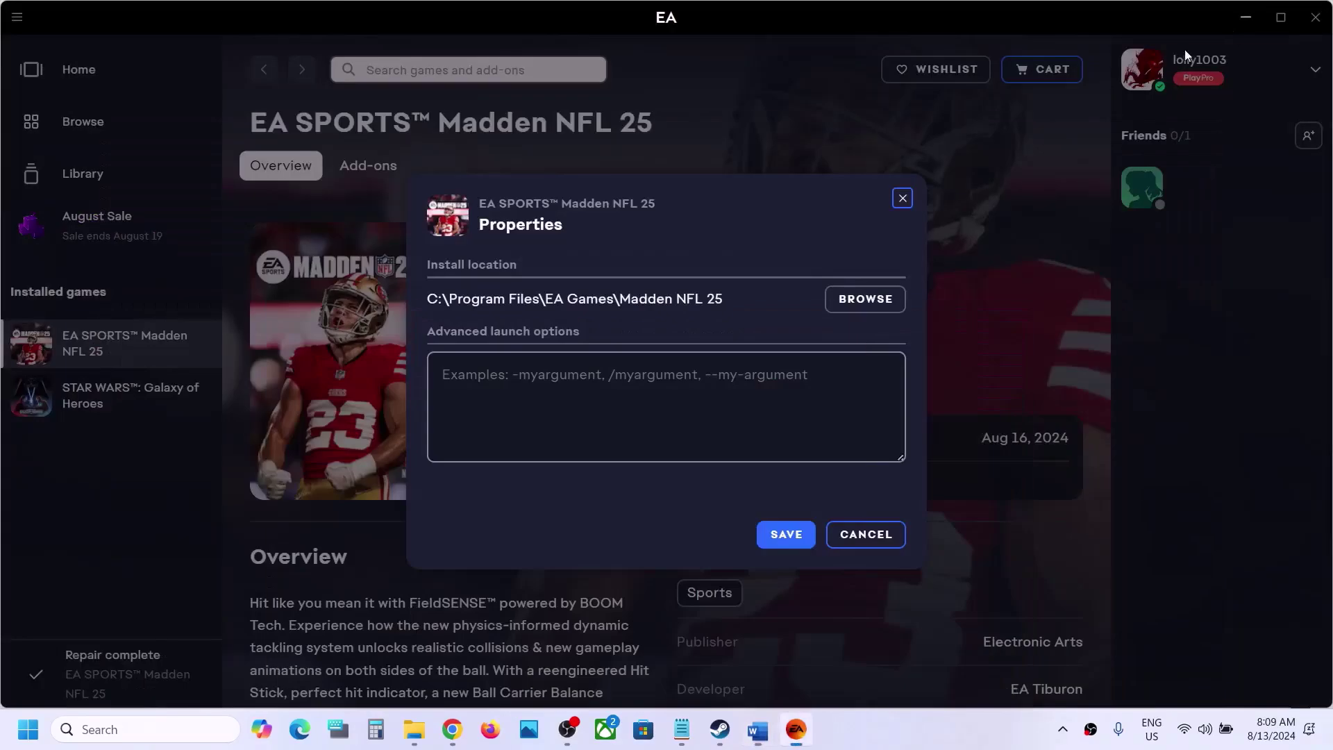
{"action": "left_click", "coordinate": [864, 300]}
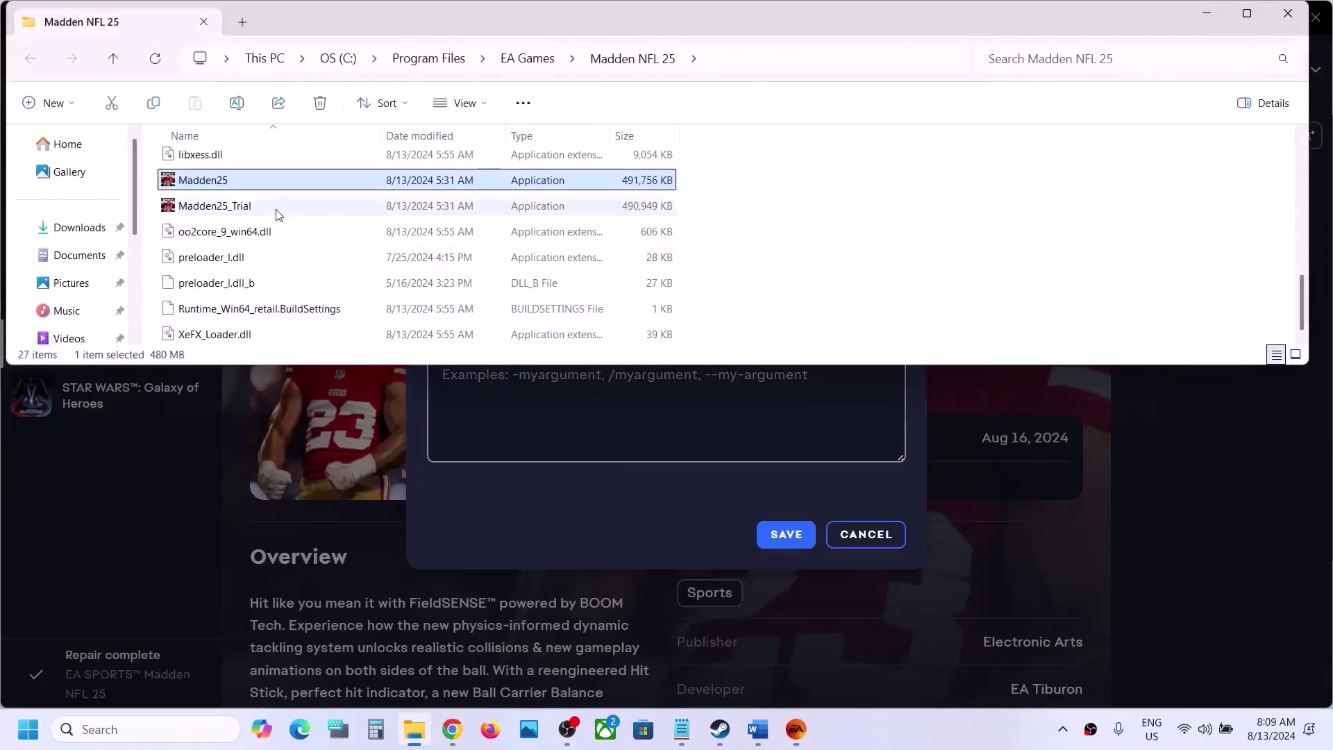
{"action": "left_click", "coordinate": [1244, 20]}
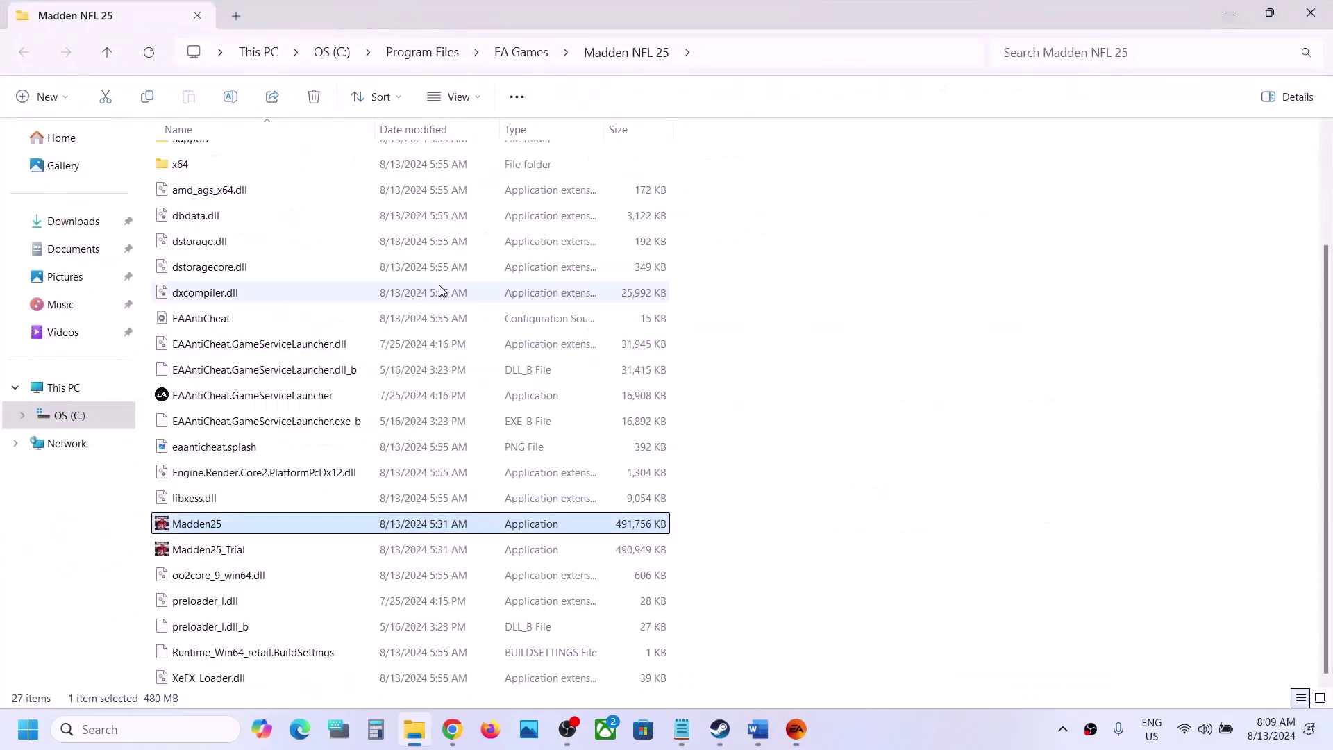
Run EAAntiCheat.GameServiceLauncher from the Madden NFL 25 folder as administrator, then close the EA Anticheat launch window
{"action": "scroll", "coordinate": [243, 486], "scroll_direction": "up", "scroll_amount": 2}
{"action": "left_click", "coordinate": [223, 522]}
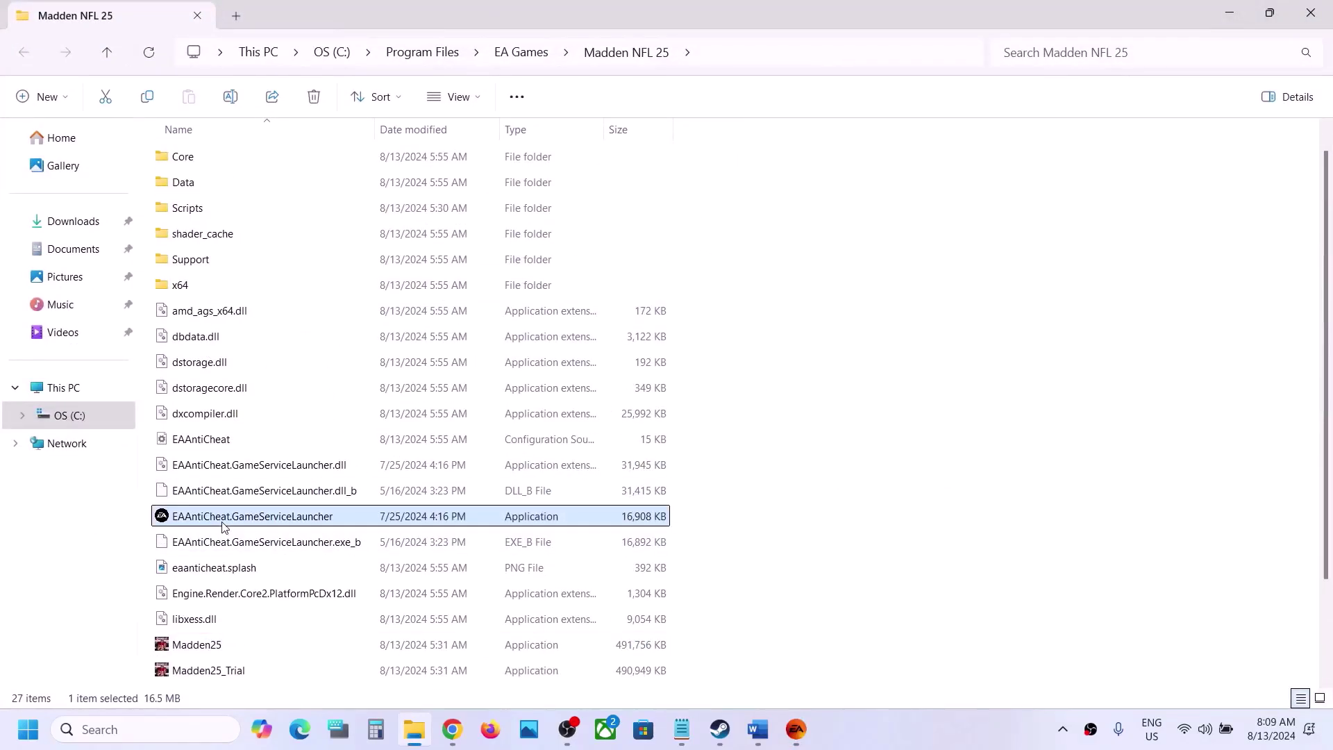
{"action": "right_click", "coordinate": [303, 518]}
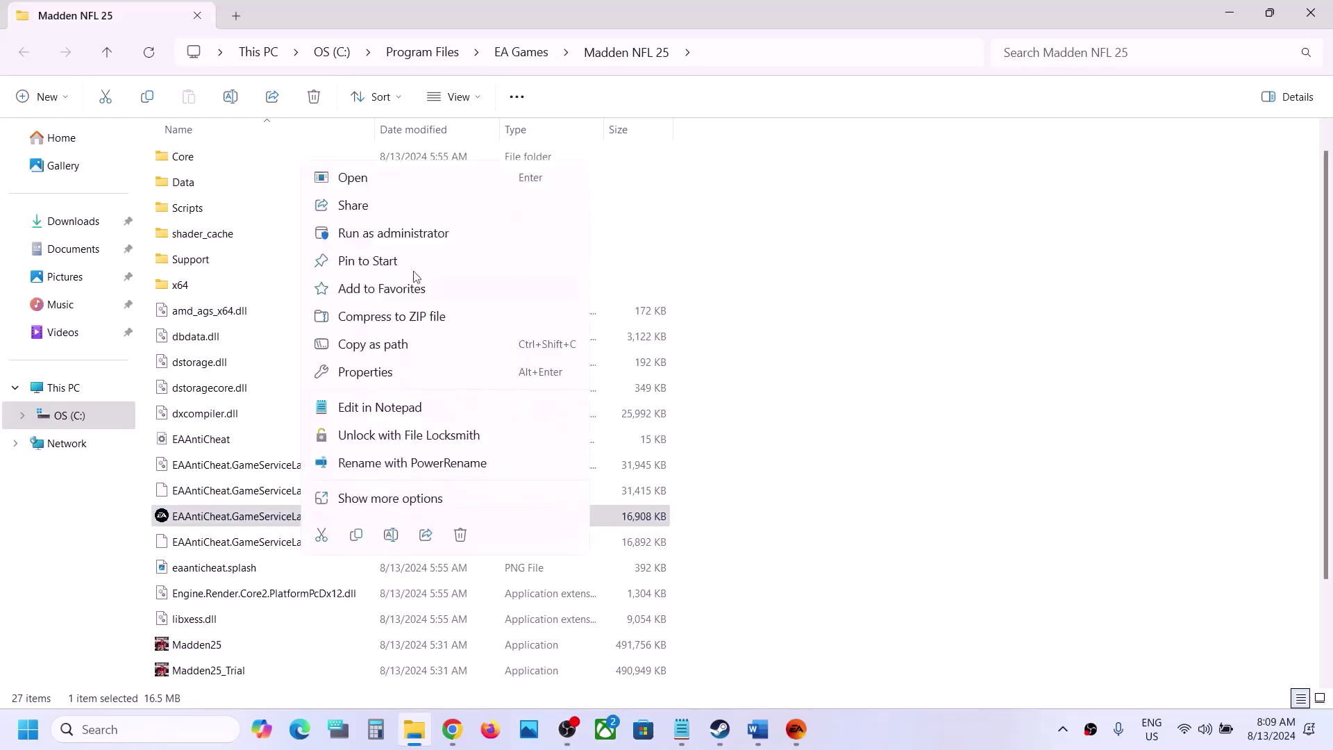
{"action": "left_click", "coordinate": [400, 236]}
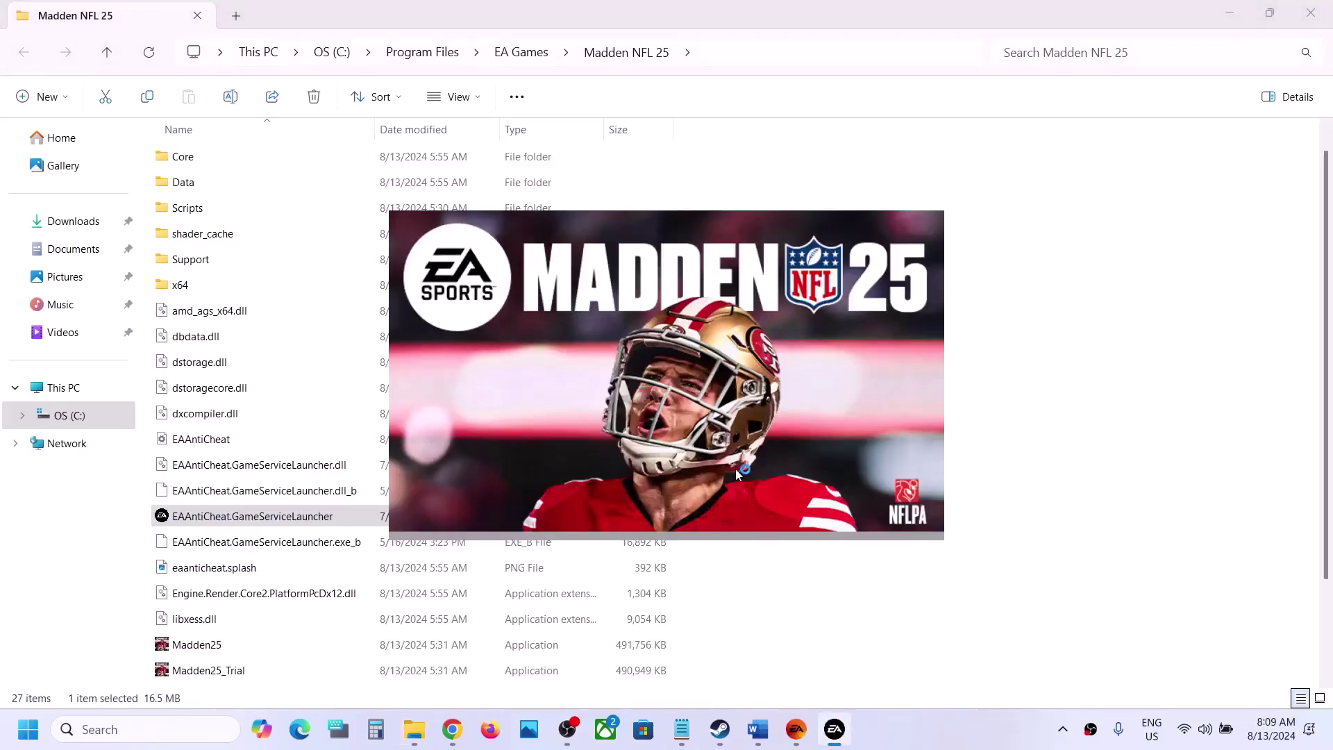
{"action": "right_click", "coordinate": [829, 738]}
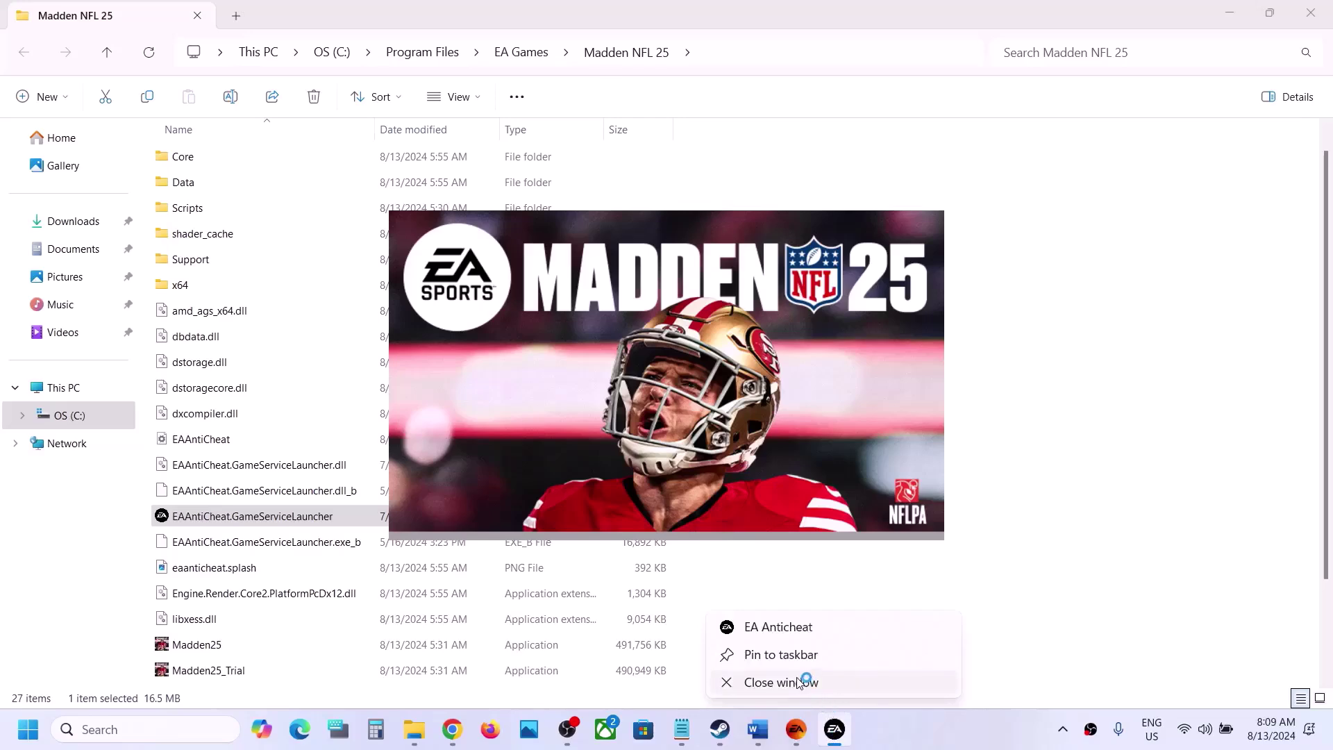
{"action": "left_click", "coordinate": [806, 682]}
Return to the Word document and highlight the Step 7 text "Repair EA AntiCheat"
{"action": "left_click", "coordinate": [762, 736]}
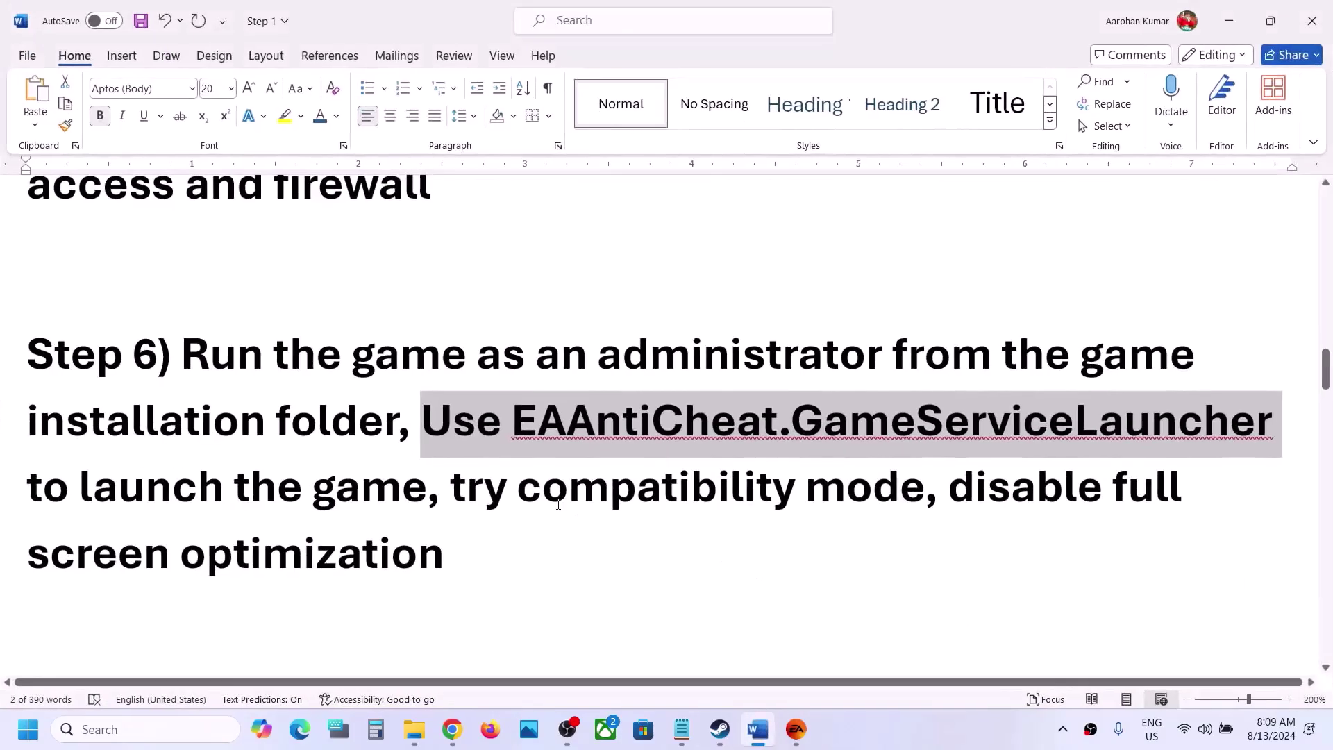
{"action": "scroll", "coordinate": [556, 503], "scroll_direction": "down", "scroll_amount": 1}
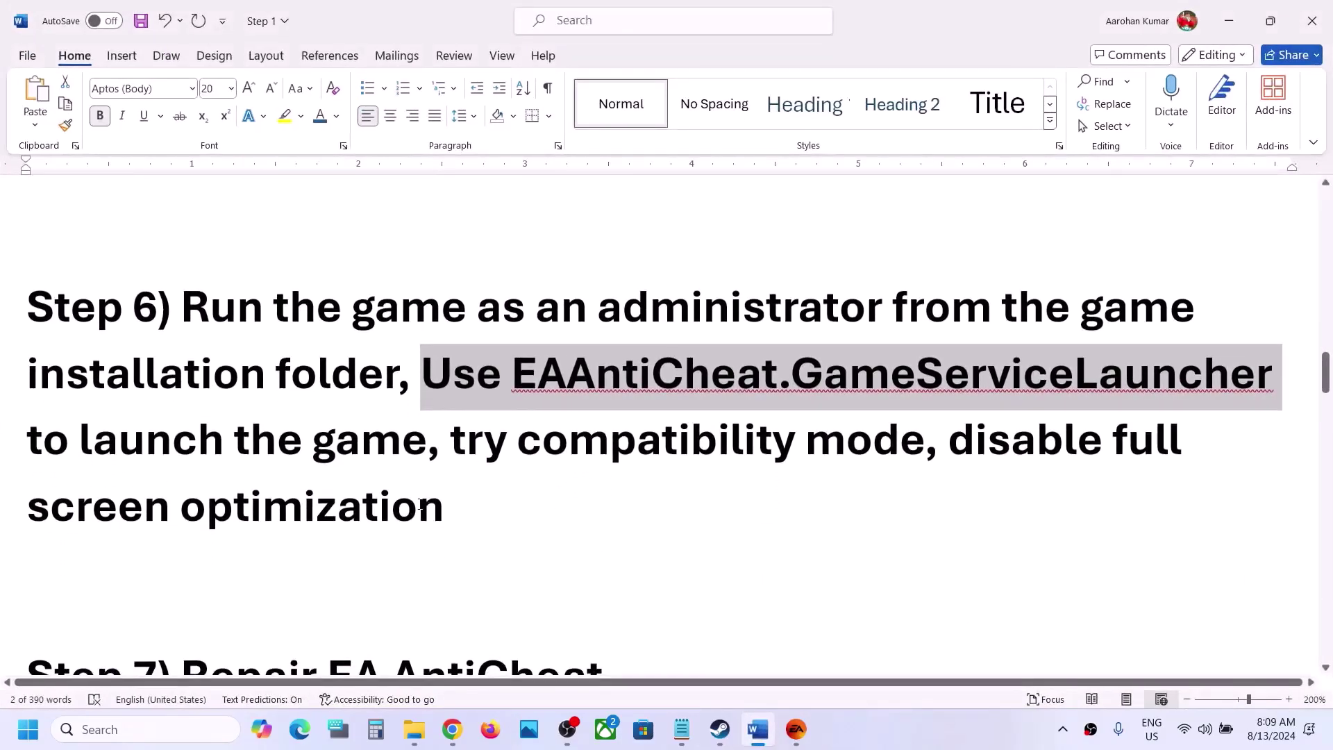
{"action": "scroll", "coordinate": [422, 505], "scroll_direction": "down", "scroll_amount": 3}
{"action": "left_click_drag", "start_coordinate": [210, 495], "coordinate": [555, 496]}
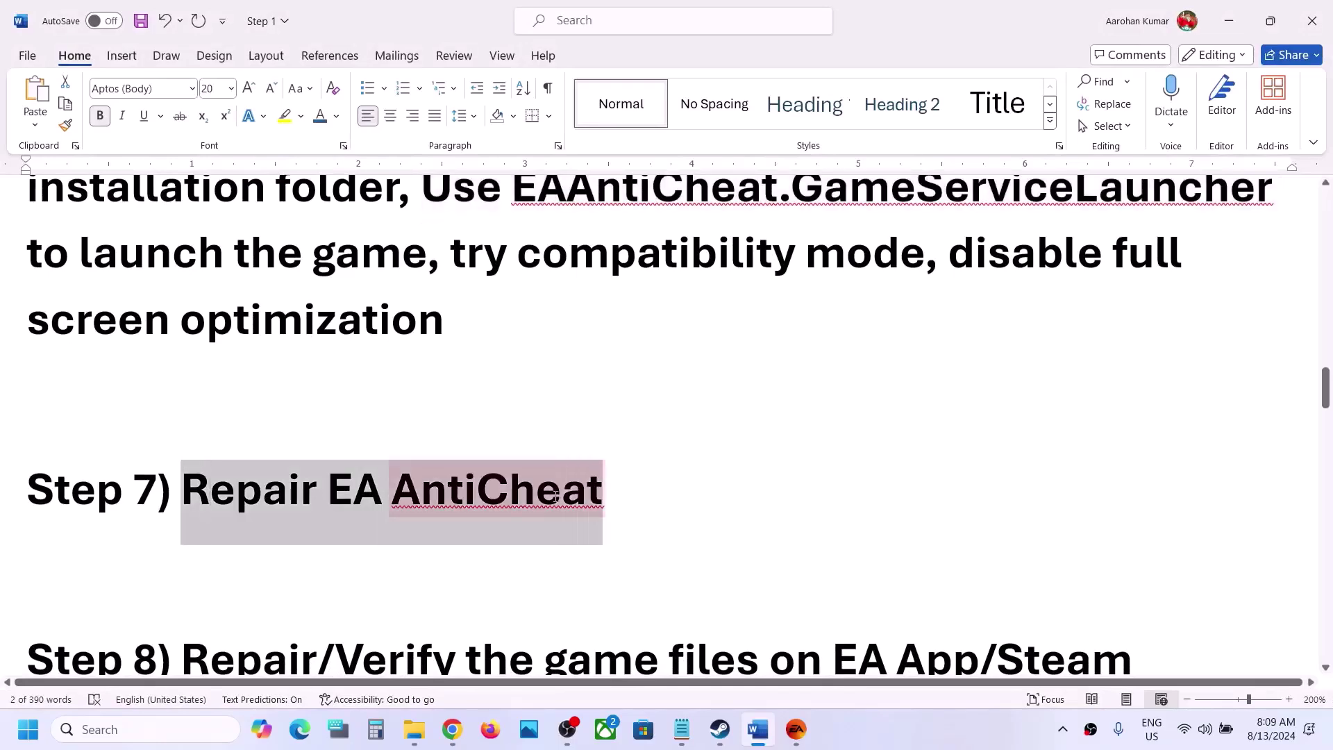
{"action": "scroll", "coordinate": [557, 496], "scroll_direction": "up", "scroll_amount": 1}
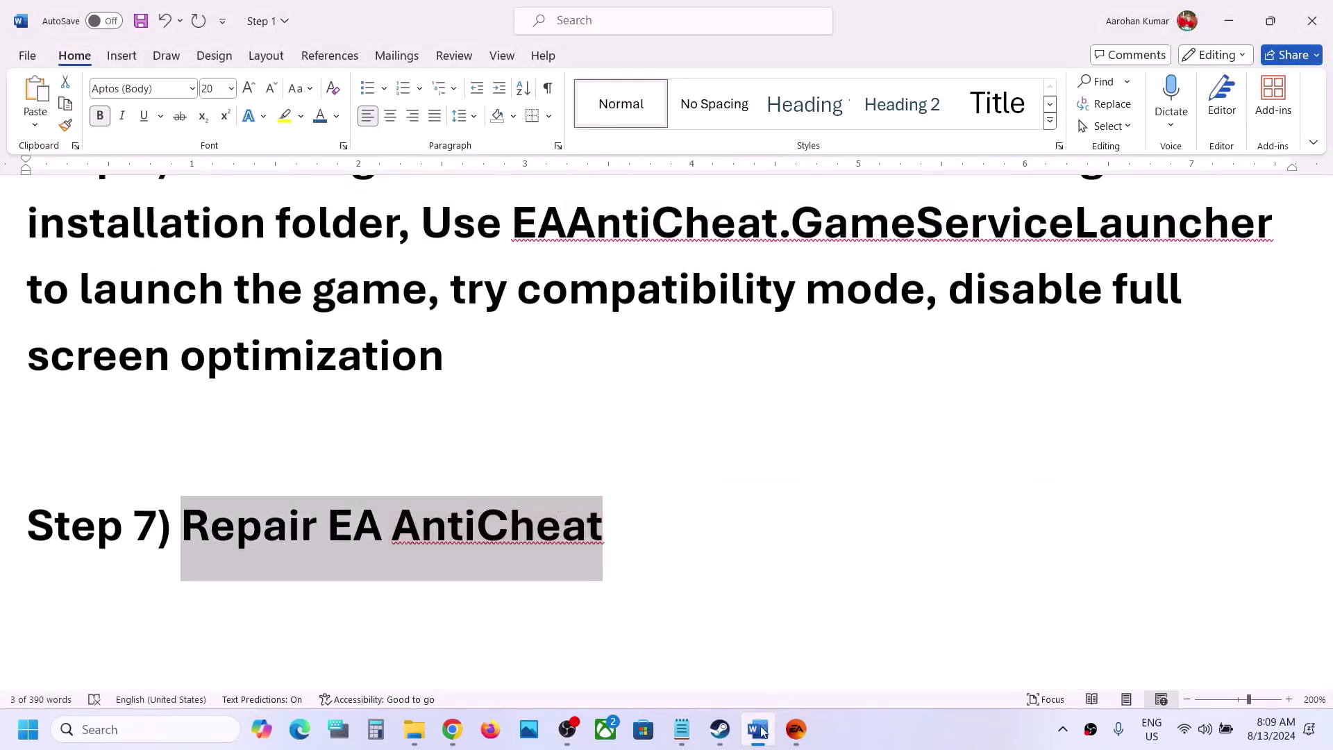
Switch to the EA app and browse to the Madden NFL 25 install location in a maximized folder window
{"action": "left_click", "coordinate": [797, 729]}
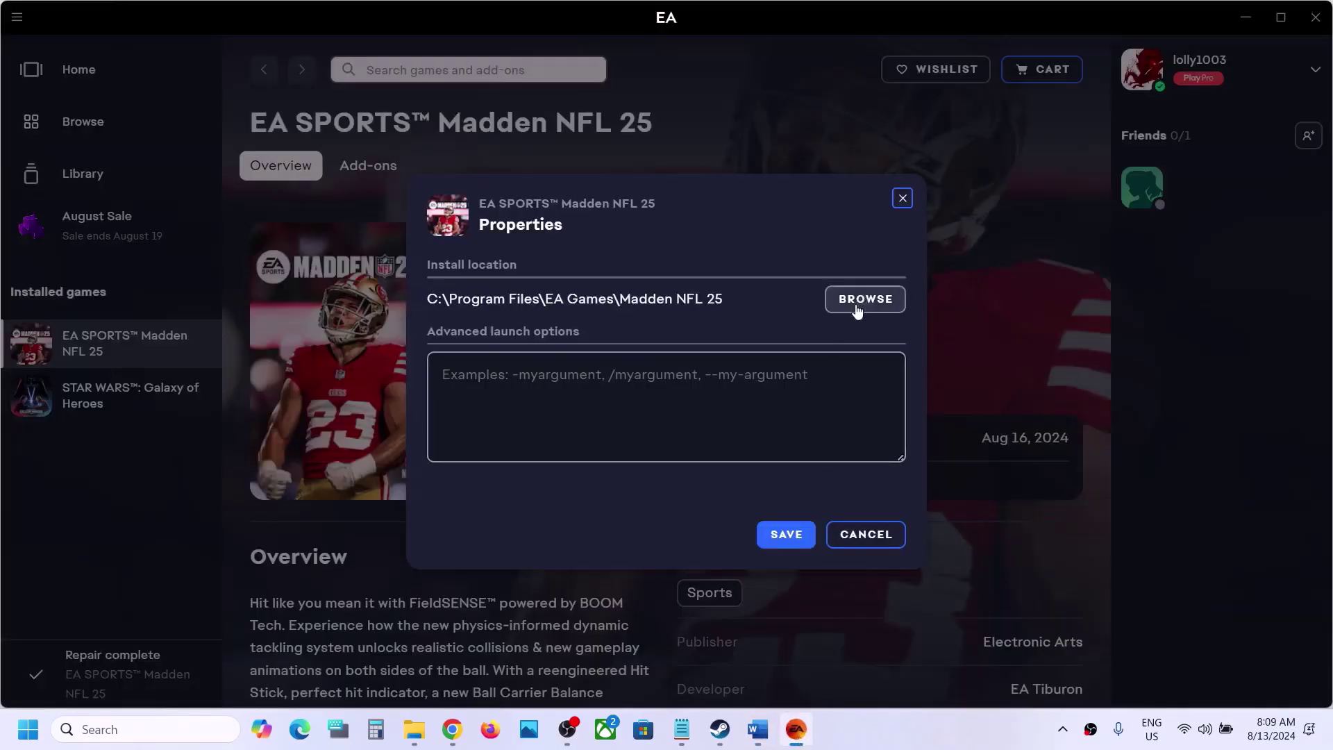
{"action": "left_click", "coordinate": [866, 299]}
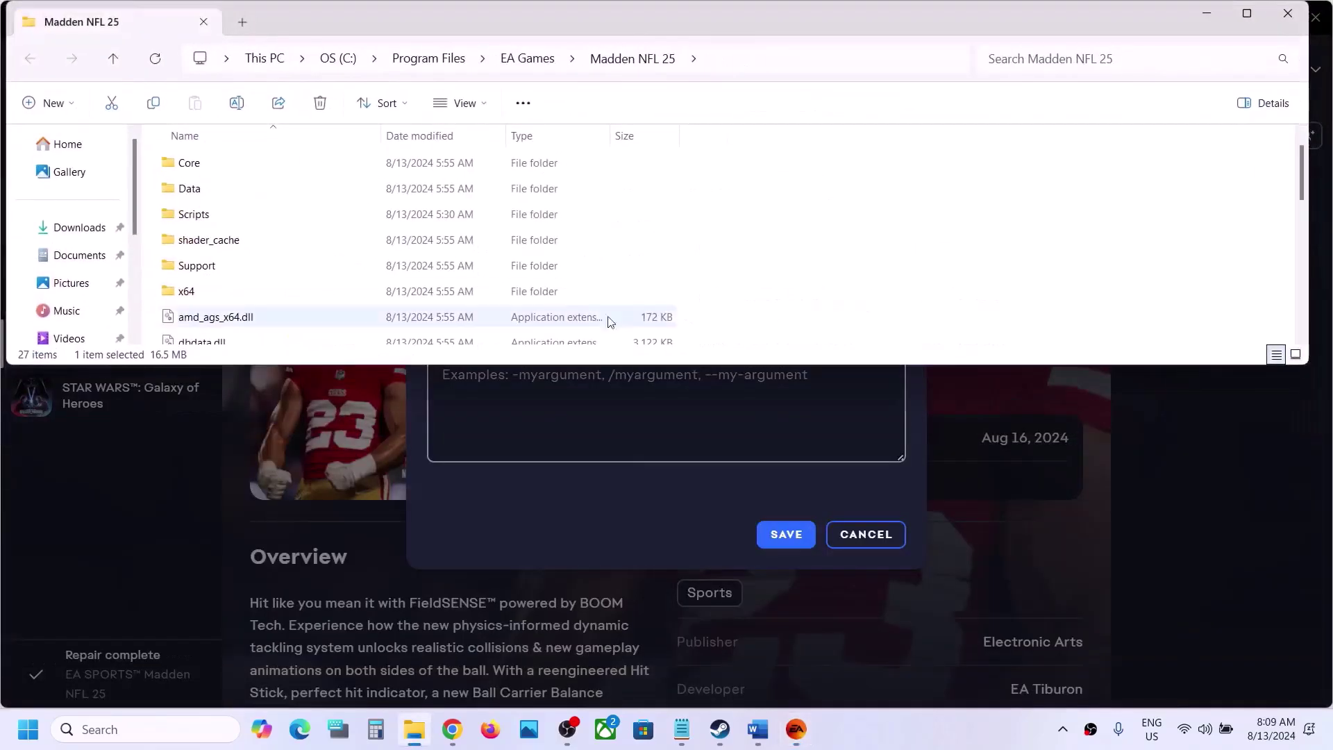
{"action": "left_click", "coordinate": [1251, 20]}
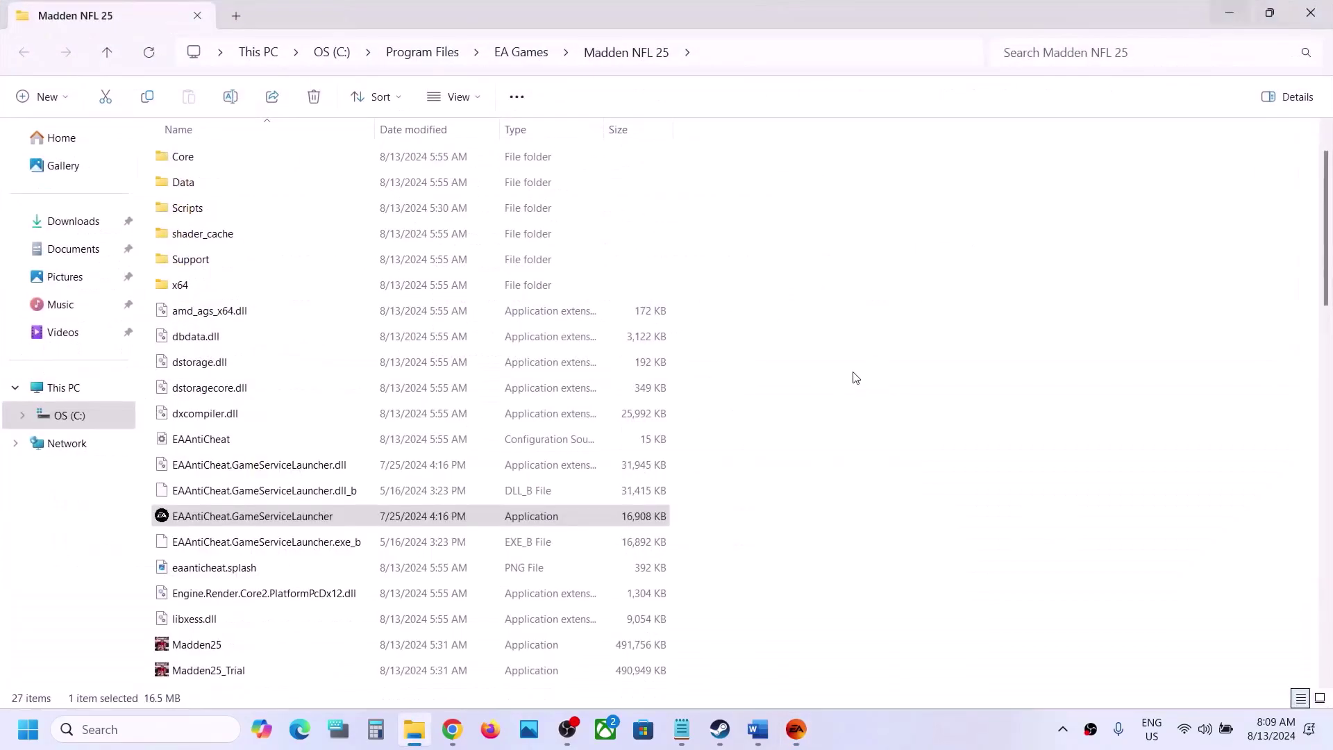
Open the EAAntiCheat folder inside __Installer and run EAAntiCheat.Installer as administrator
{"action": "scroll", "coordinate": [239, 201], "scroll_direction": "up", "scroll_amount": 1}
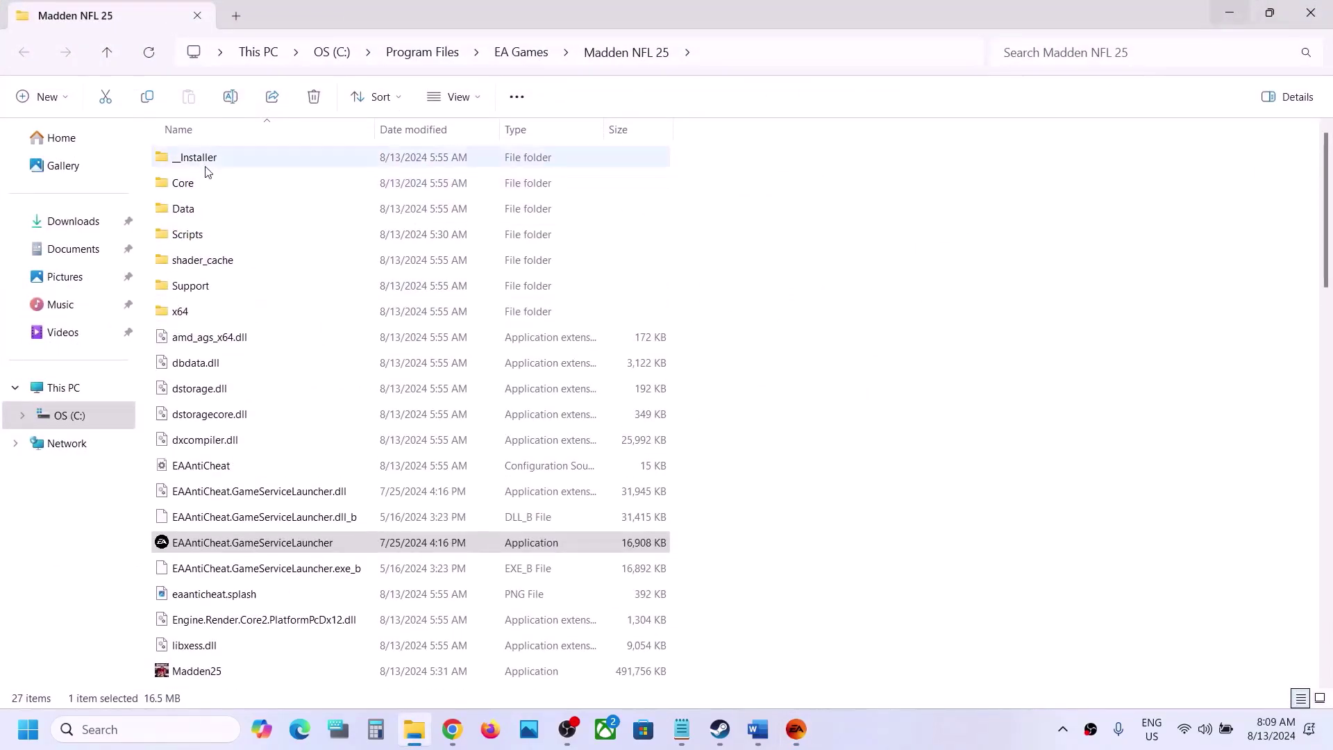
{"action": "double_click", "coordinate": [205, 167]}
{"action": "double_click", "coordinate": [212, 184]}
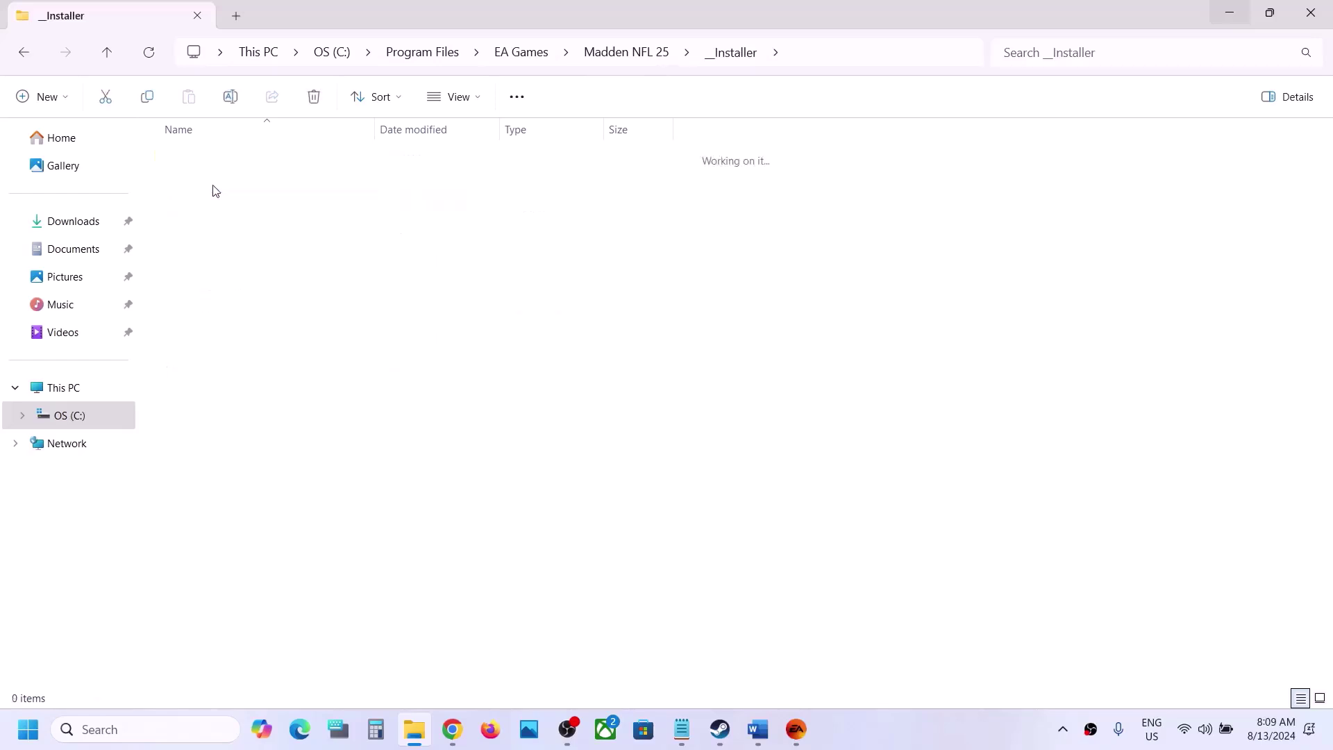
{"action": "left_click", "coordinate": [225, 162]}
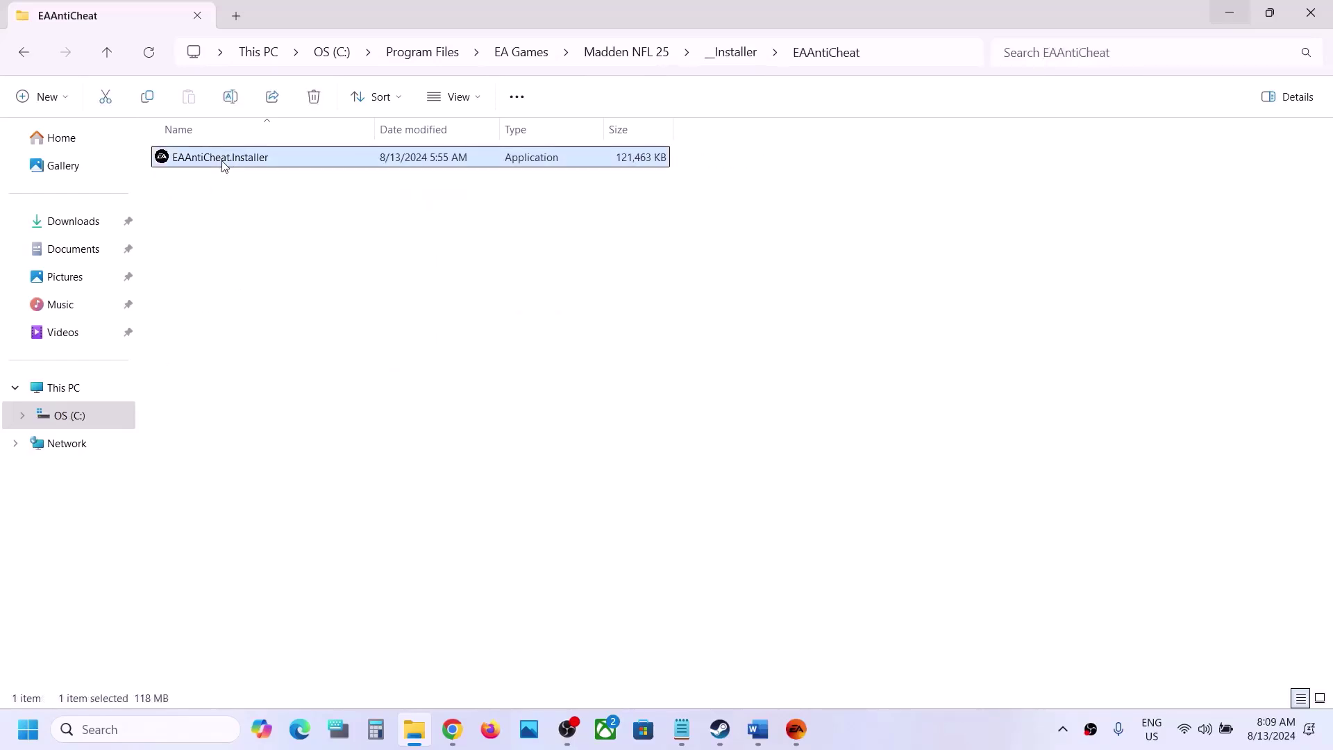
{"action": "right_click", "coordinate": [224, 165]}
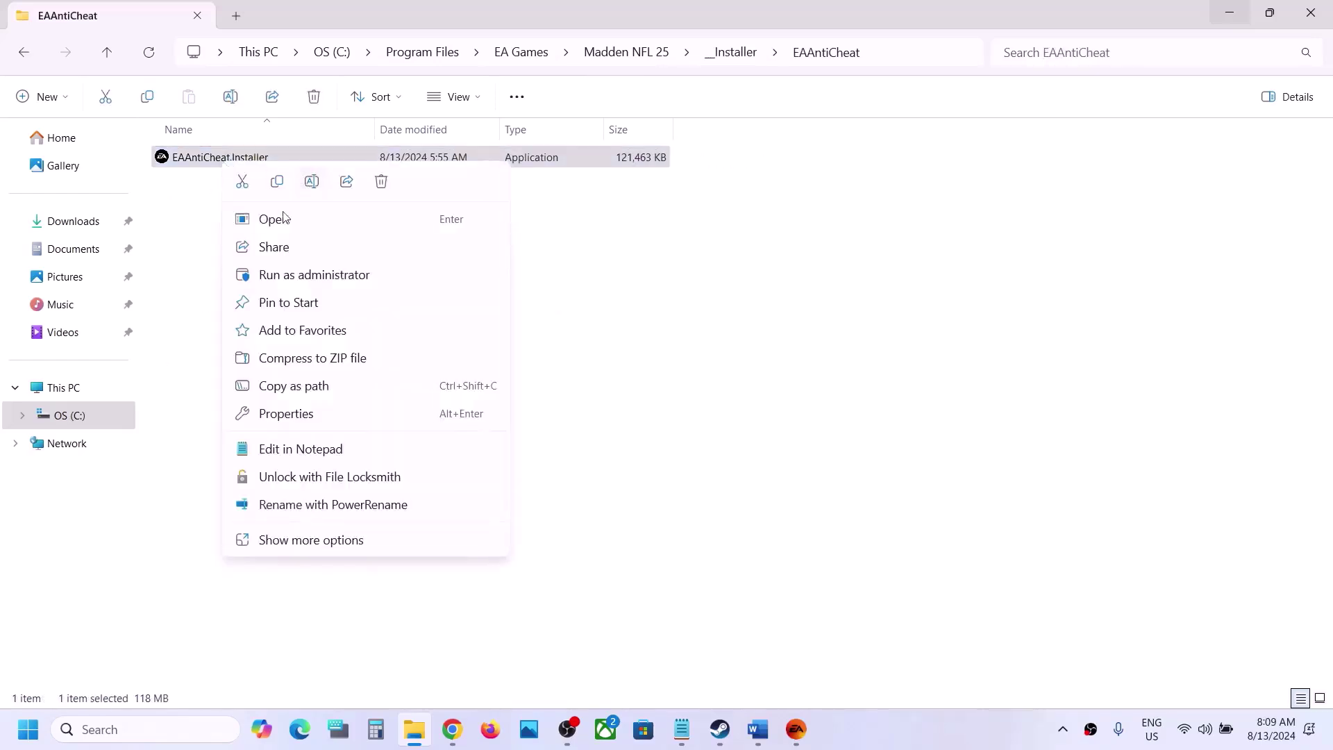
{"action": "left_click", "coordinate": [276, 272]}
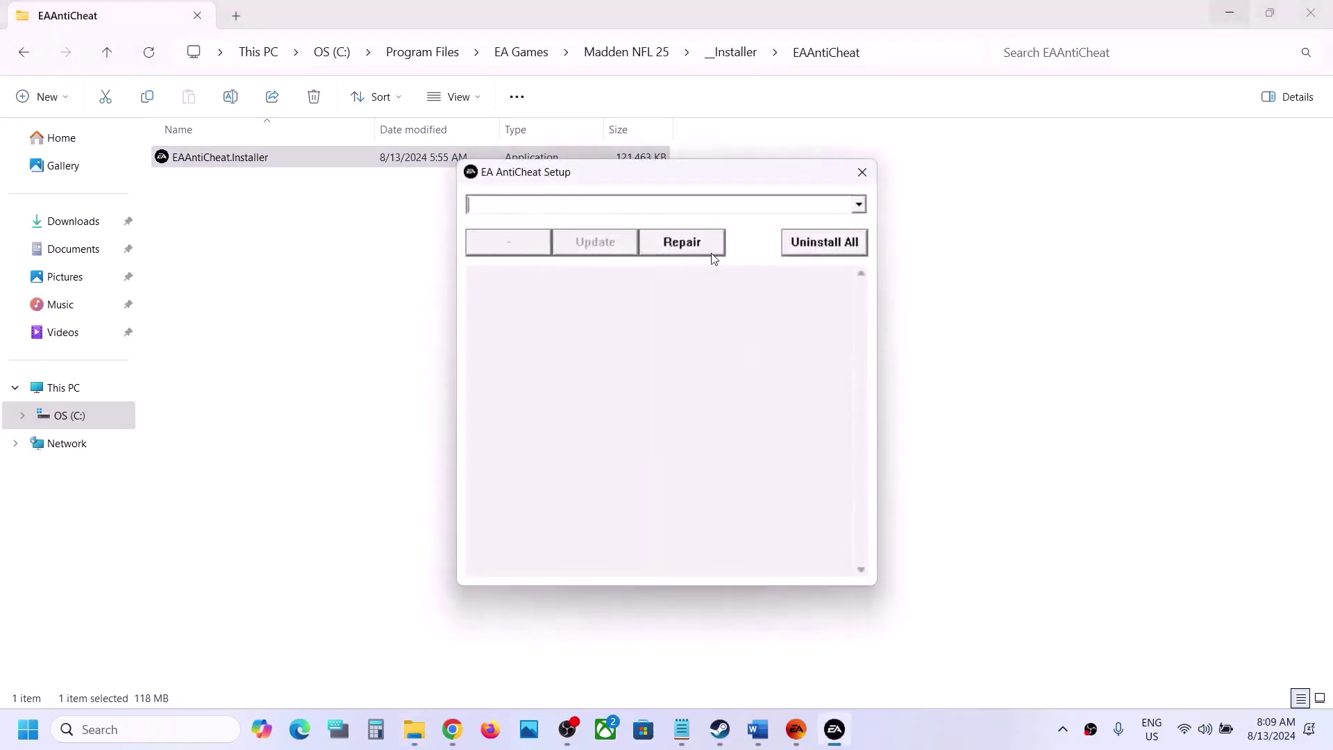
Repair EA AntiCheat using the Madden NFL 25 folder in EA Games as the game location, then close the setup
{"action": "left_click", "coordinate": [707, 250]}
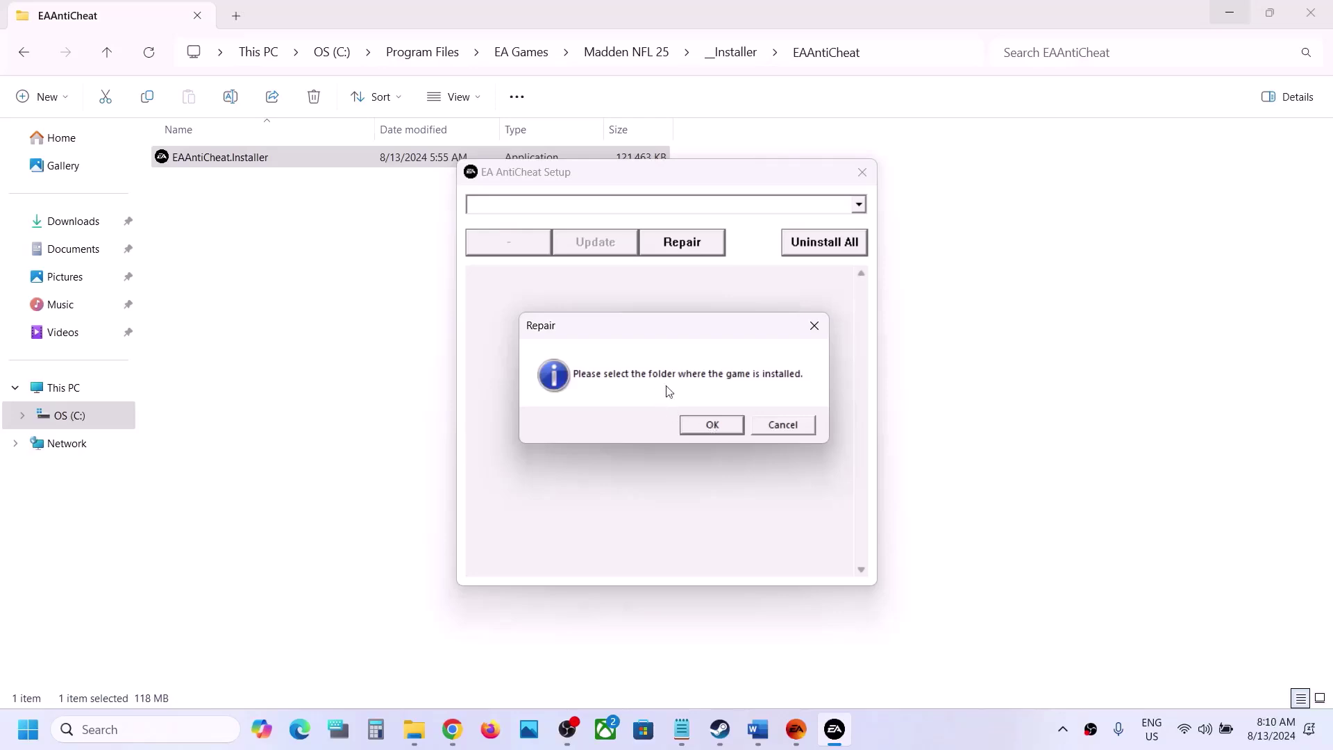
{"action": "left_click", "coordinate": [709, 425]}
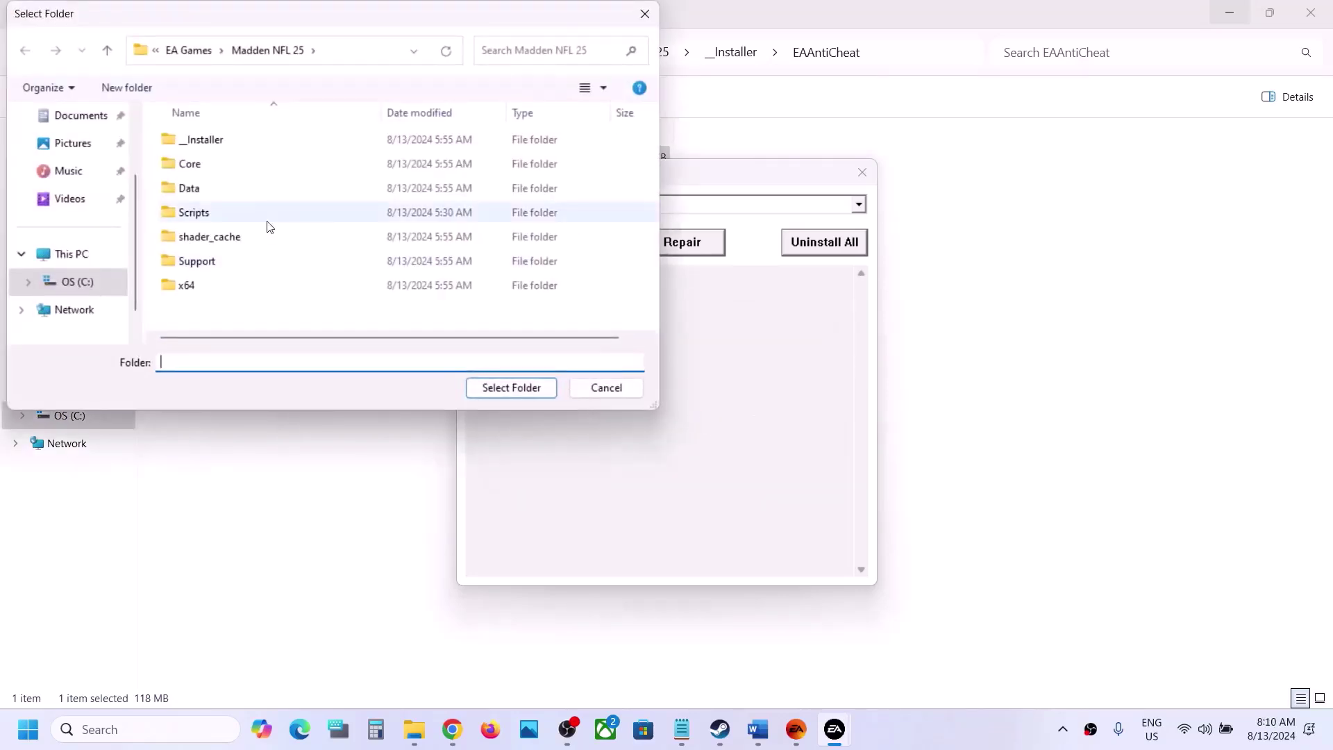
{"action": "left_click", "coordinate": [258, 50]}
{"action": "left_click", "coordinate": [189, 50]}
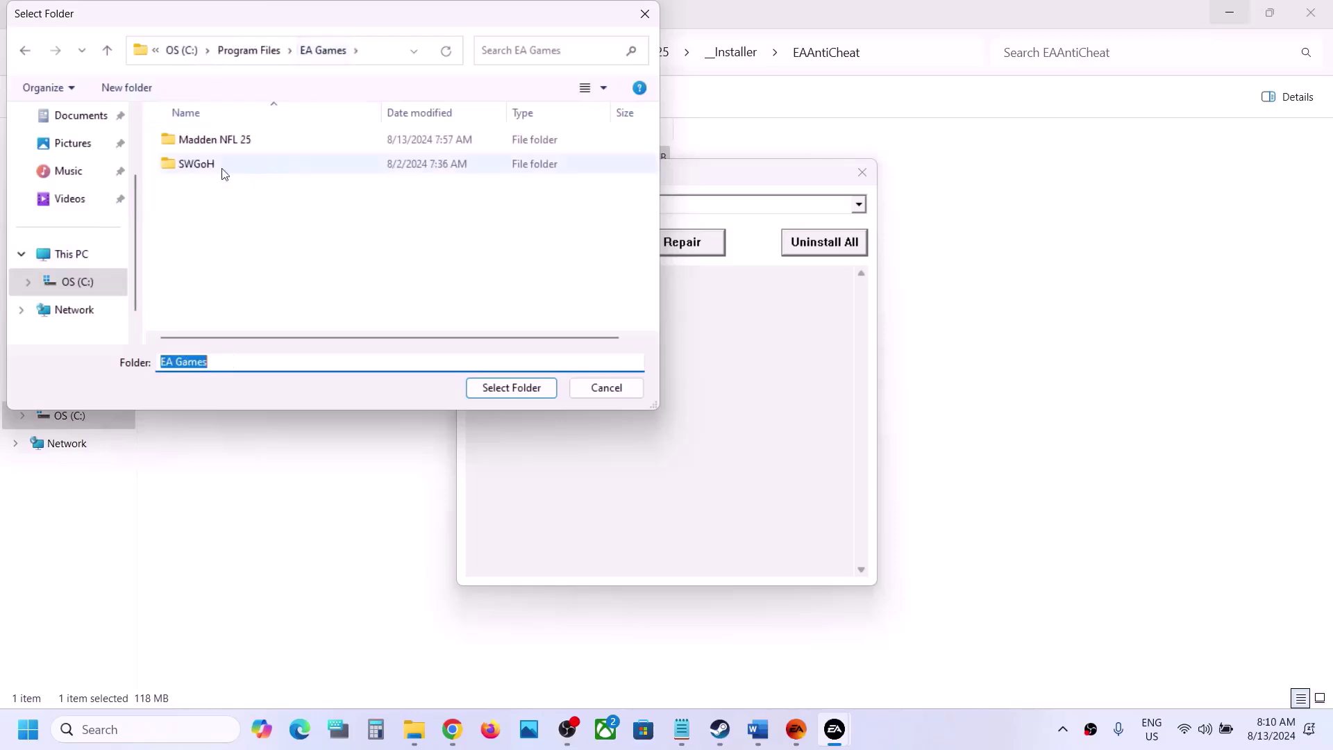
{"action": "mouse_move", "coordinate": [240, 152]}
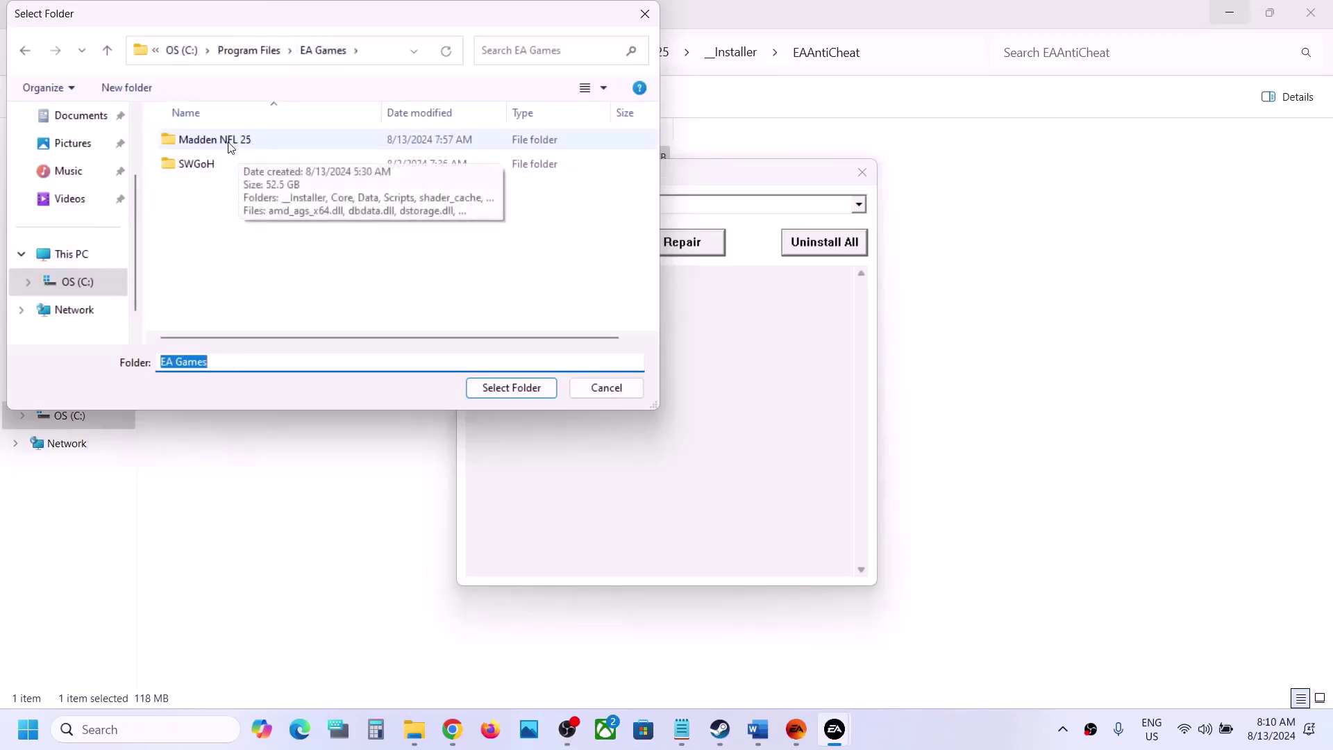
{"action": "left_click", "coordinate": [231, 146]}
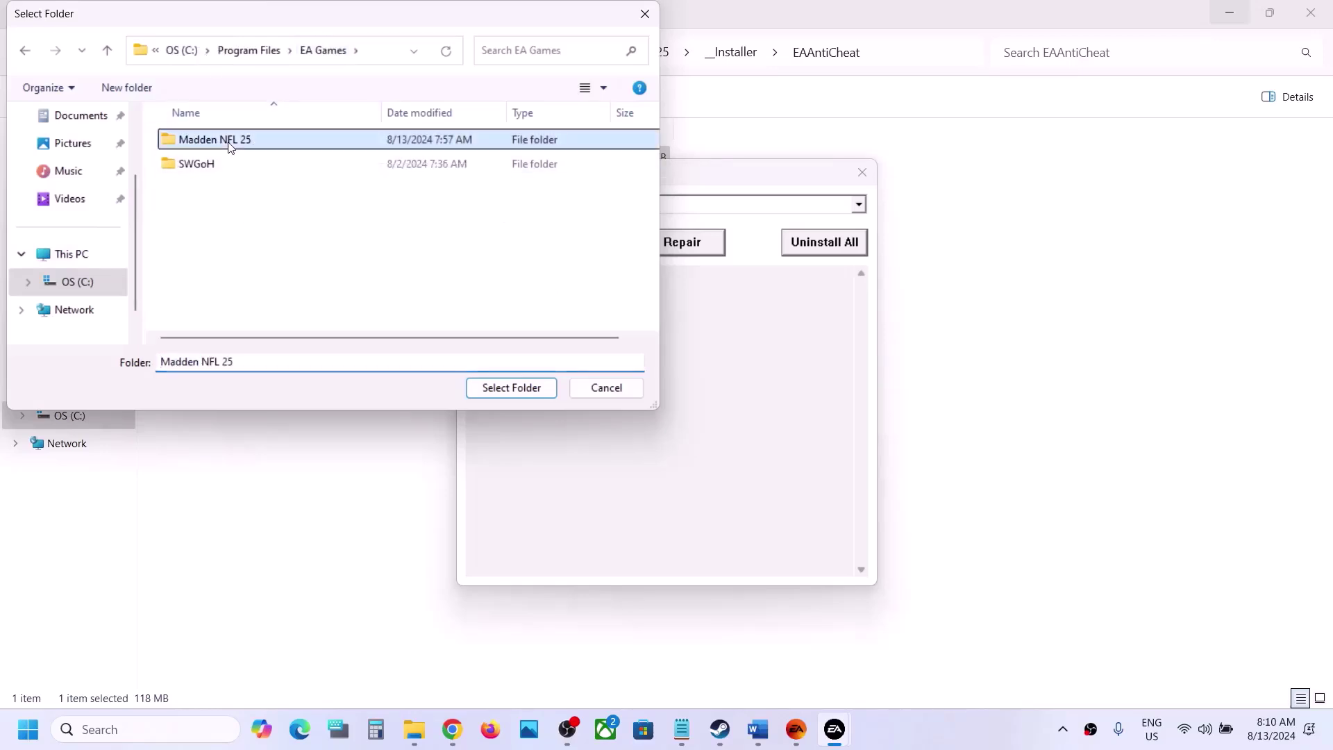
{"action": "left_click", "coordinate": [527, 390]}
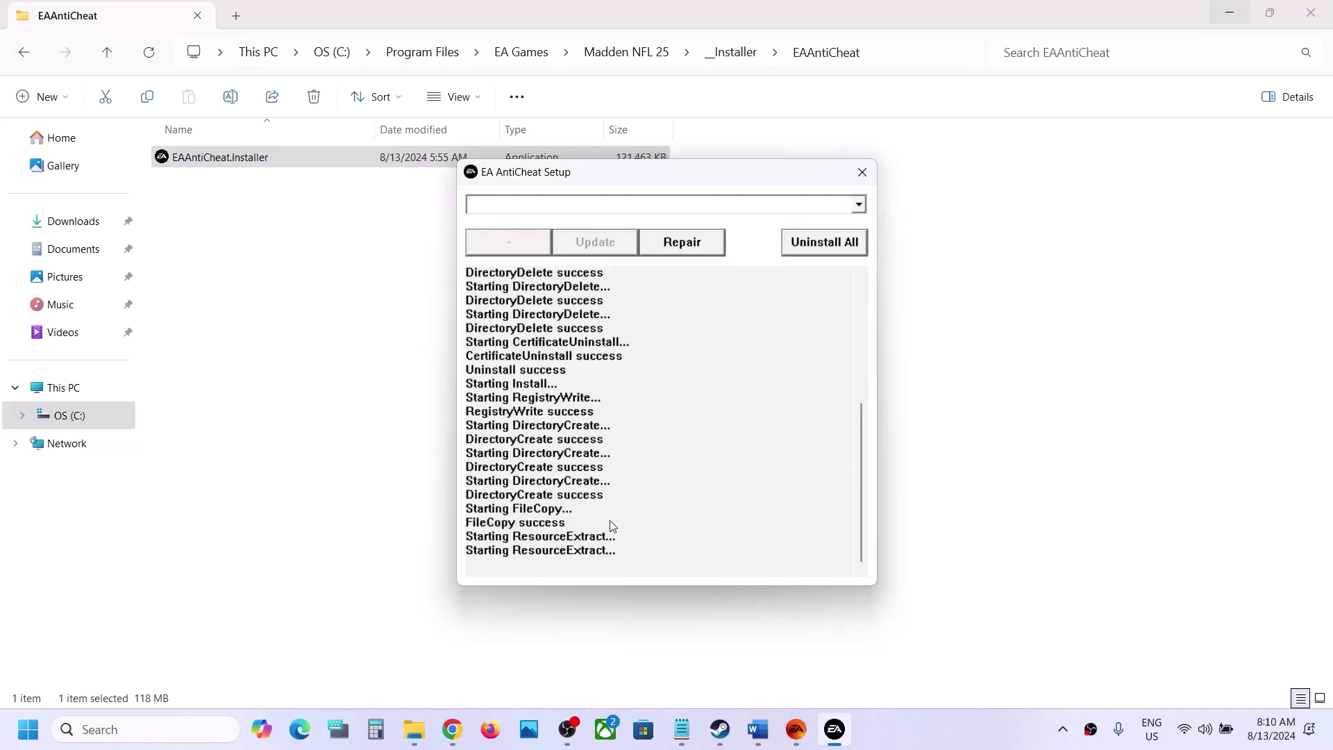
{"action": "left_click_drag", "start_coordinate": [569, 548], "coordinate": [459, 556]}
{"action": "left_click", "coordinate": [863, 173]}
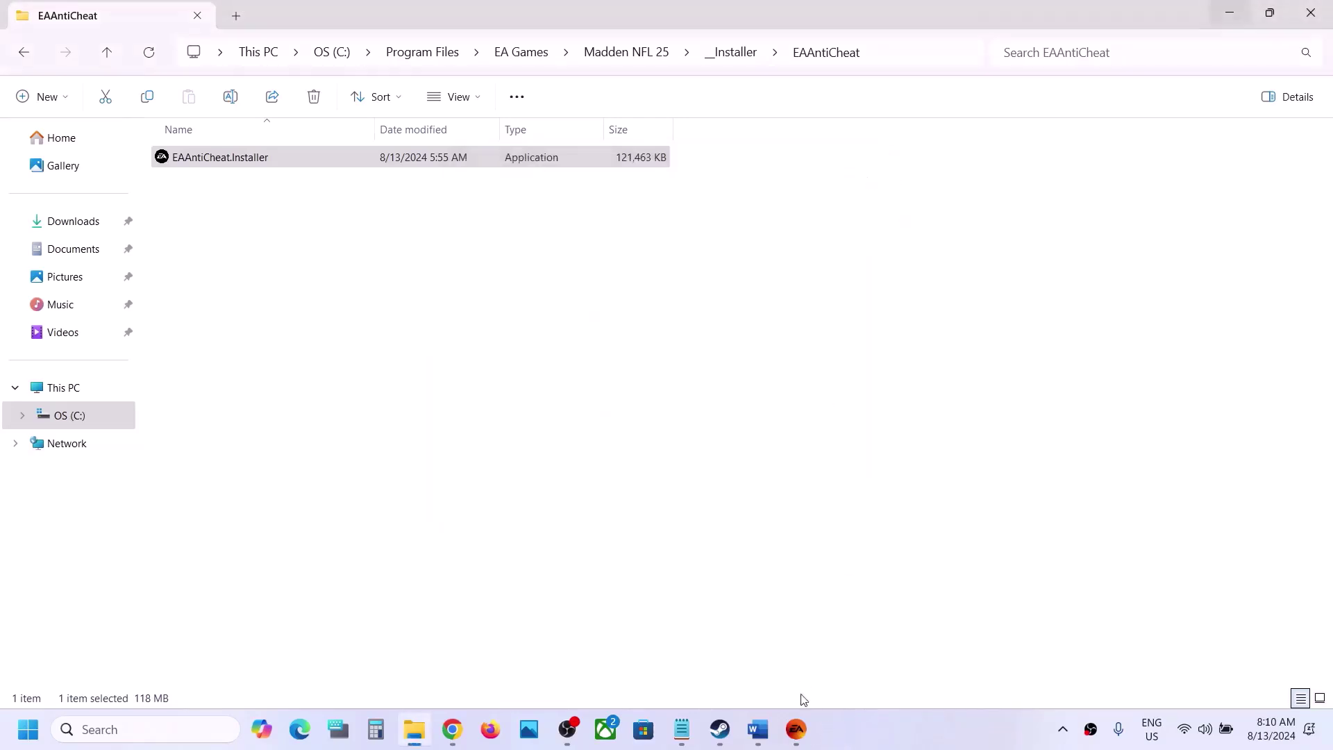
Dismiss the game's properties in the EA app and go to Step 8 on repairing game files in the Word document
{"action": "left_click", "coordinate": [796, 729]}
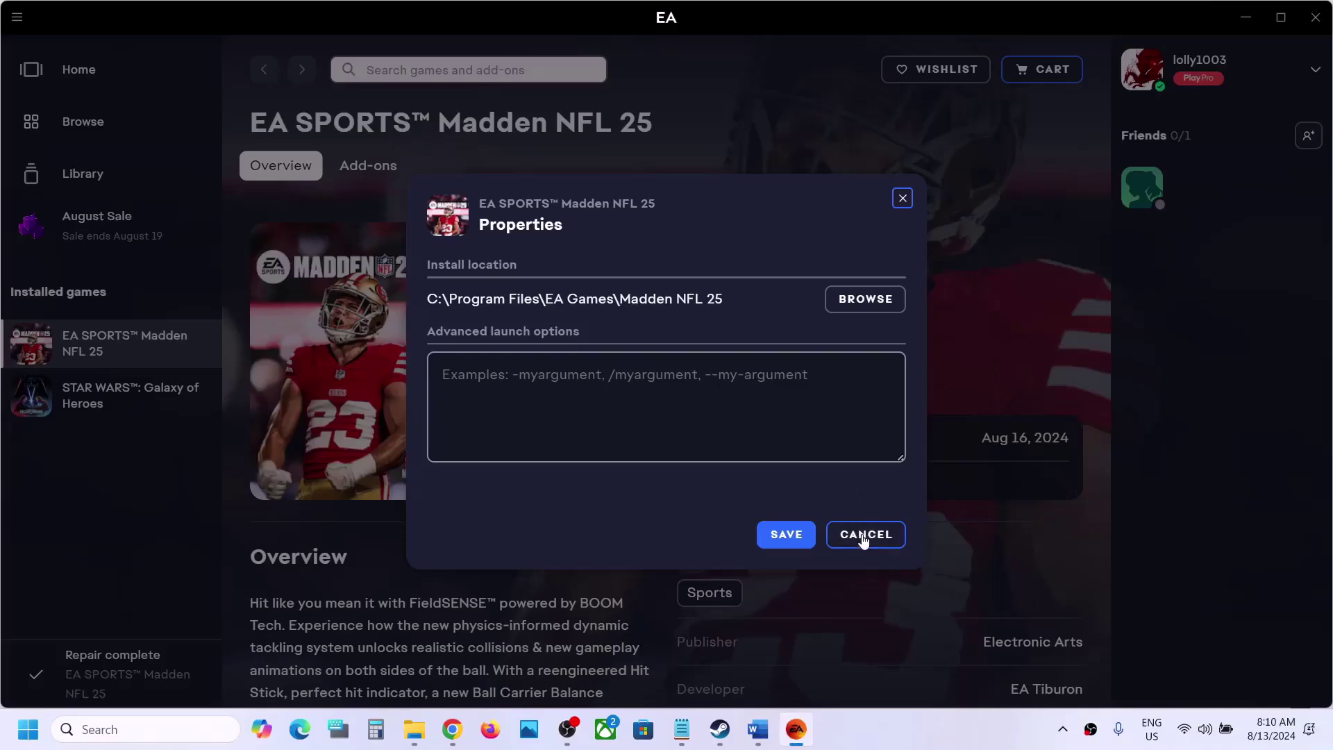
{"action": "key", "text": "Escape"}
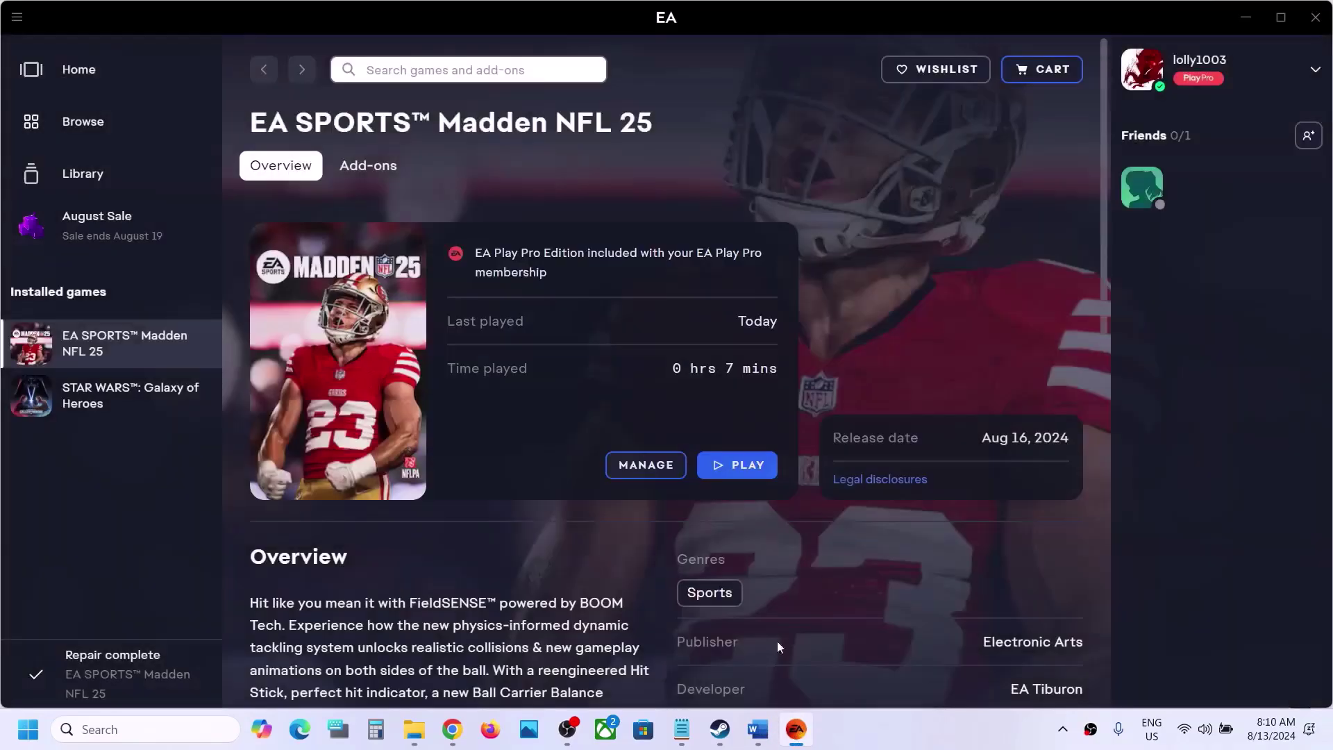
{"action": "left_click", "coordinate": [759, 729]}
{"action": "scroll", "coordinate": [571, 412], "scroll_direction": "down", "scroll_amount": 3}
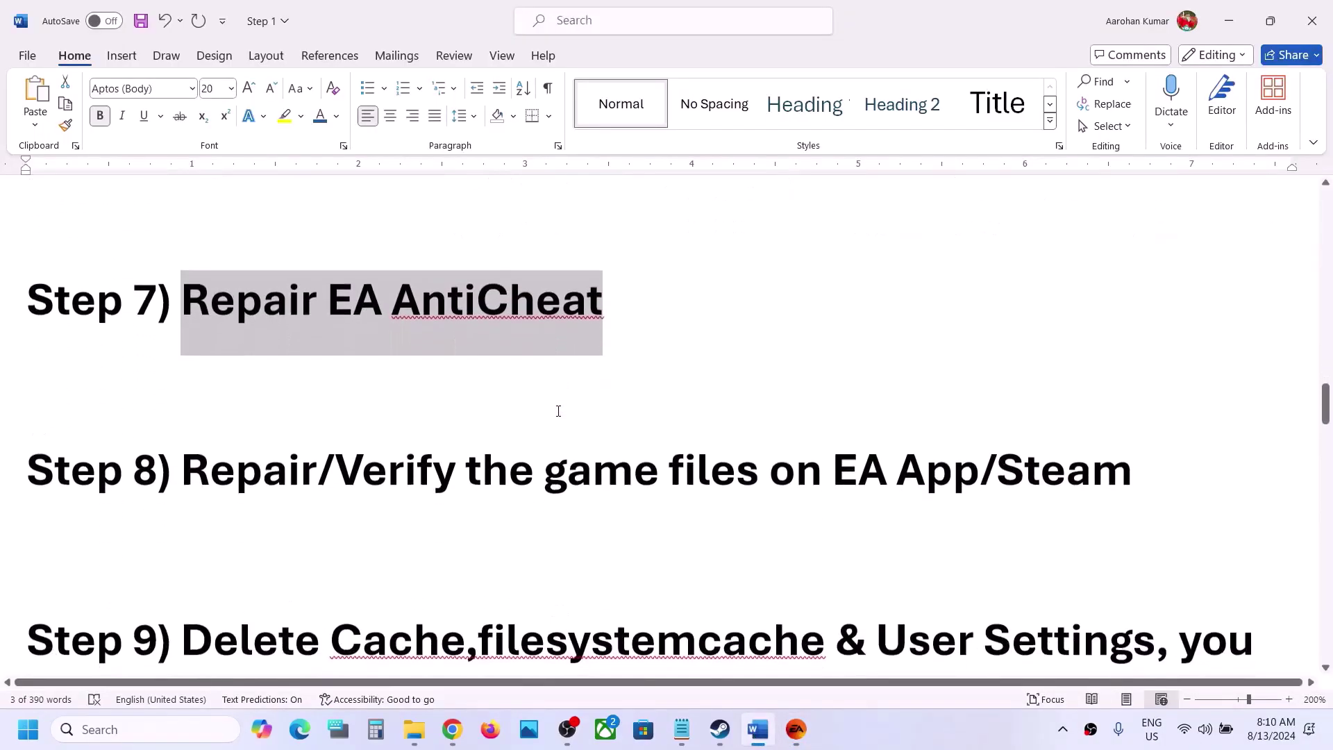
{"action": "left_click_drag", "start_coordinate": [712, 443], "coordinate": [767, 458]}
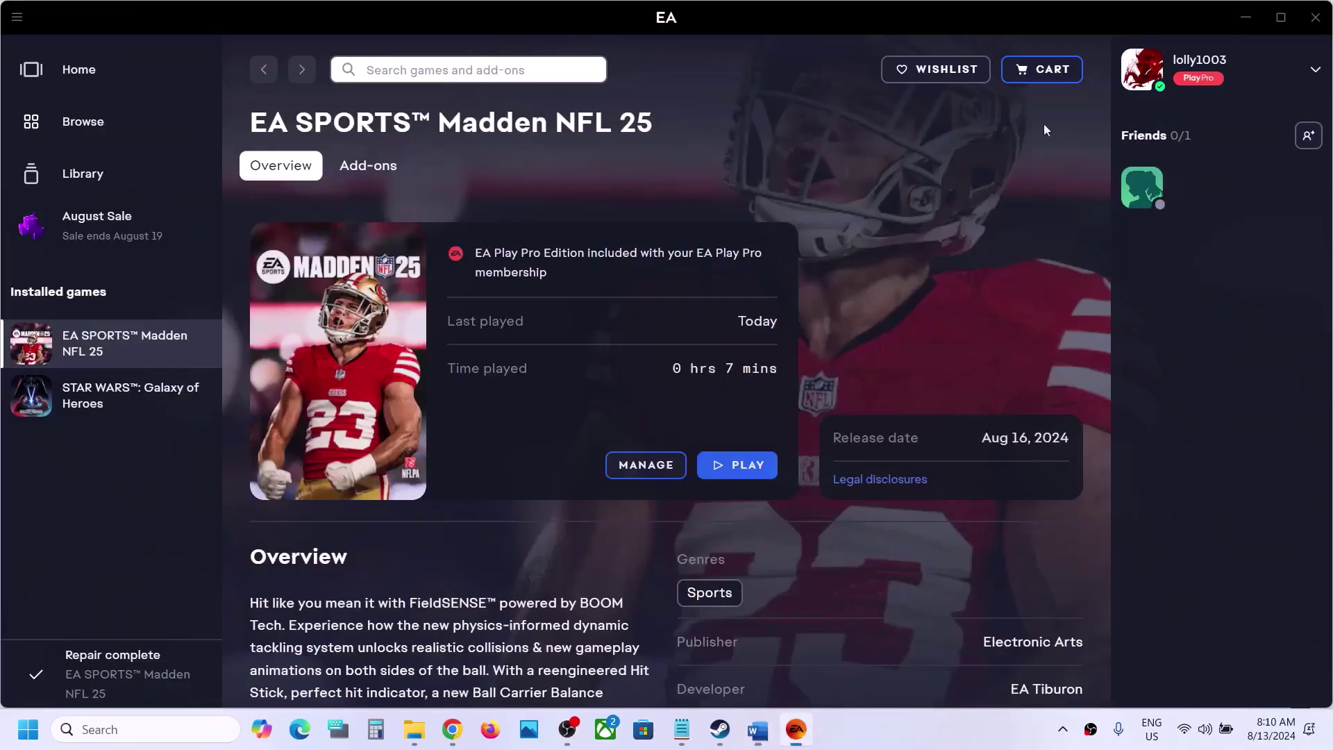
Return to the EA app and start a repair of the EA SPORTS Madden NFL 25 game files
{"action": "left_click", "coordinate": [1228, 20]}
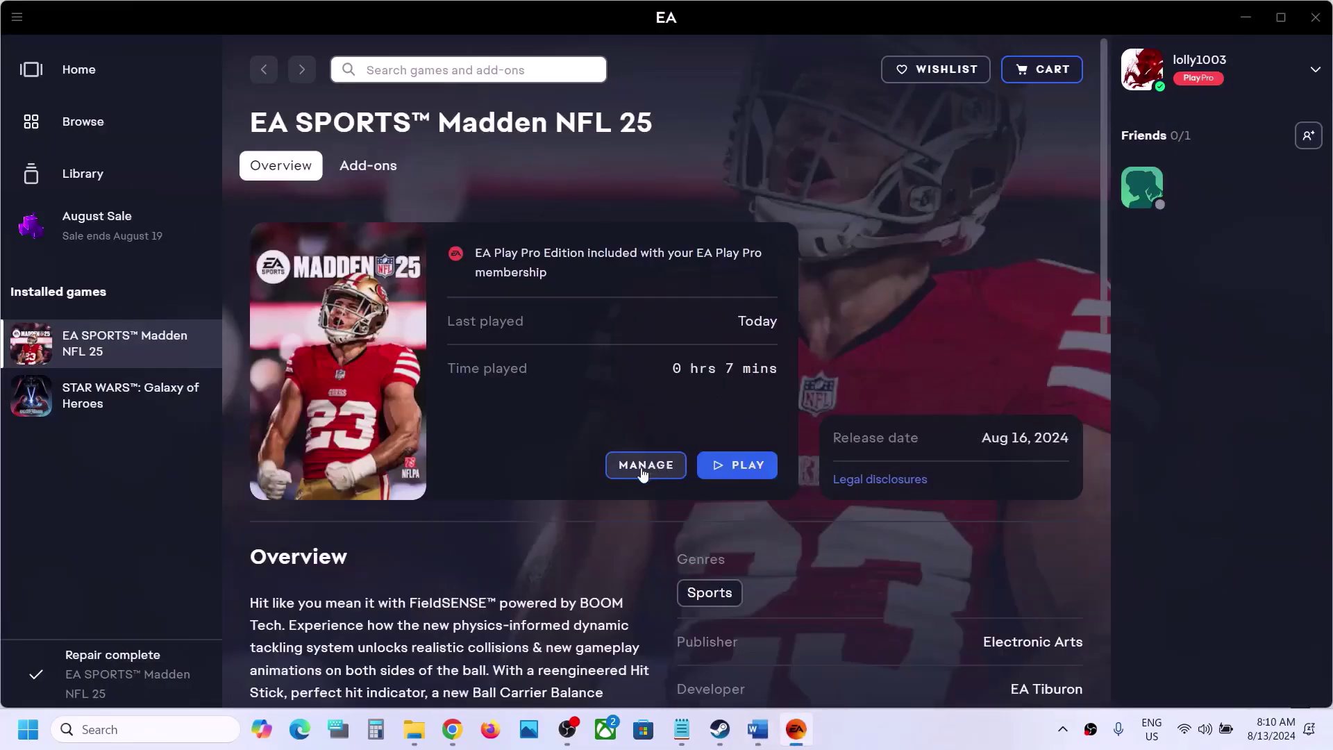
{"action": "left_click", "coordinate": [643, 473]}
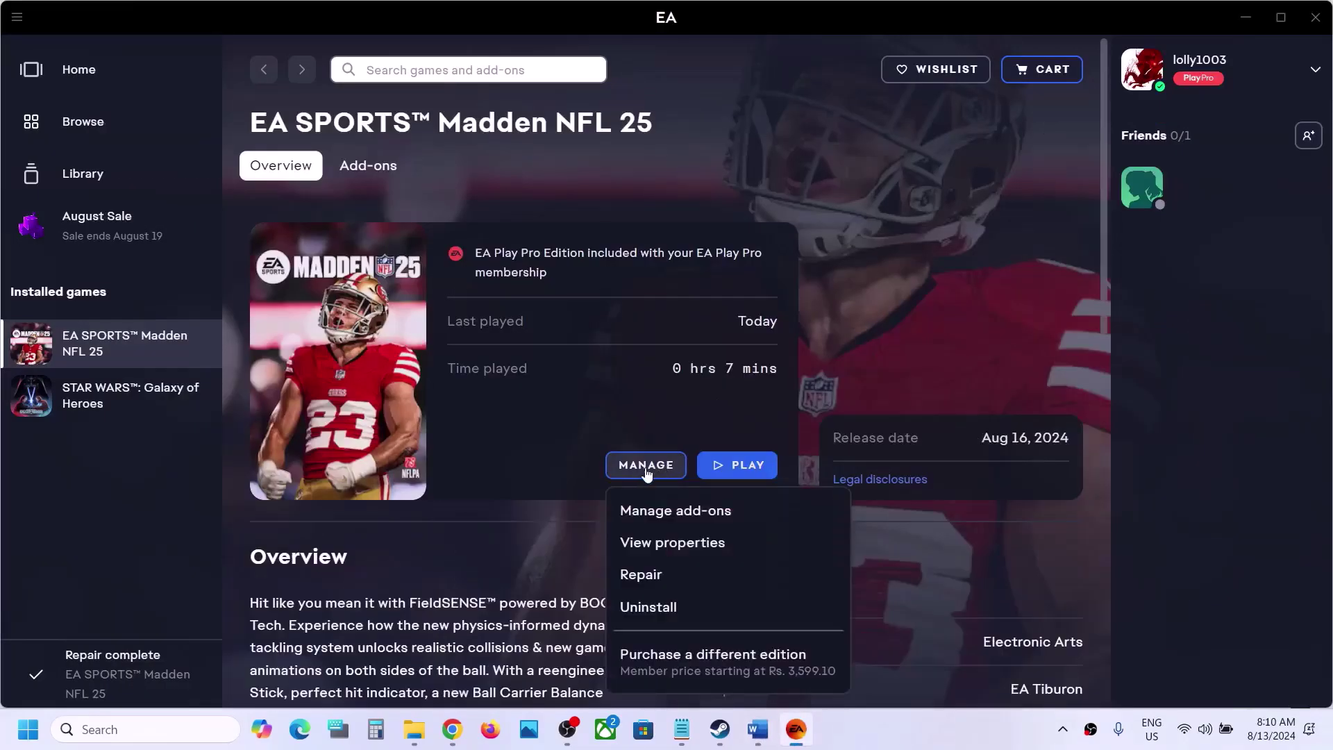
{"action": "left_click", "coordinate": [703, 582]}
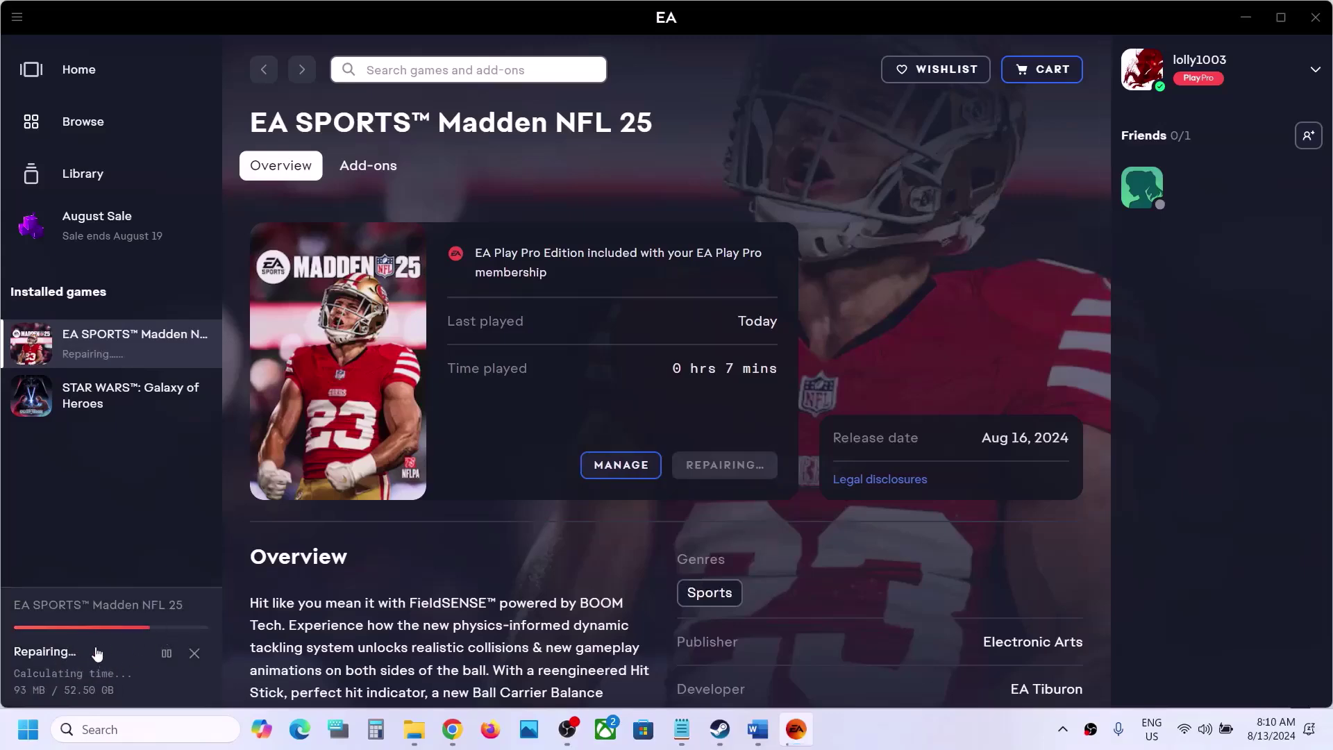
Switch to Steam, view the file verification option in the installed files properties of Delta Force: Hawk Ops Alpha Test, and close them
{"action": "left_click", "coordinate": [720, 729]}
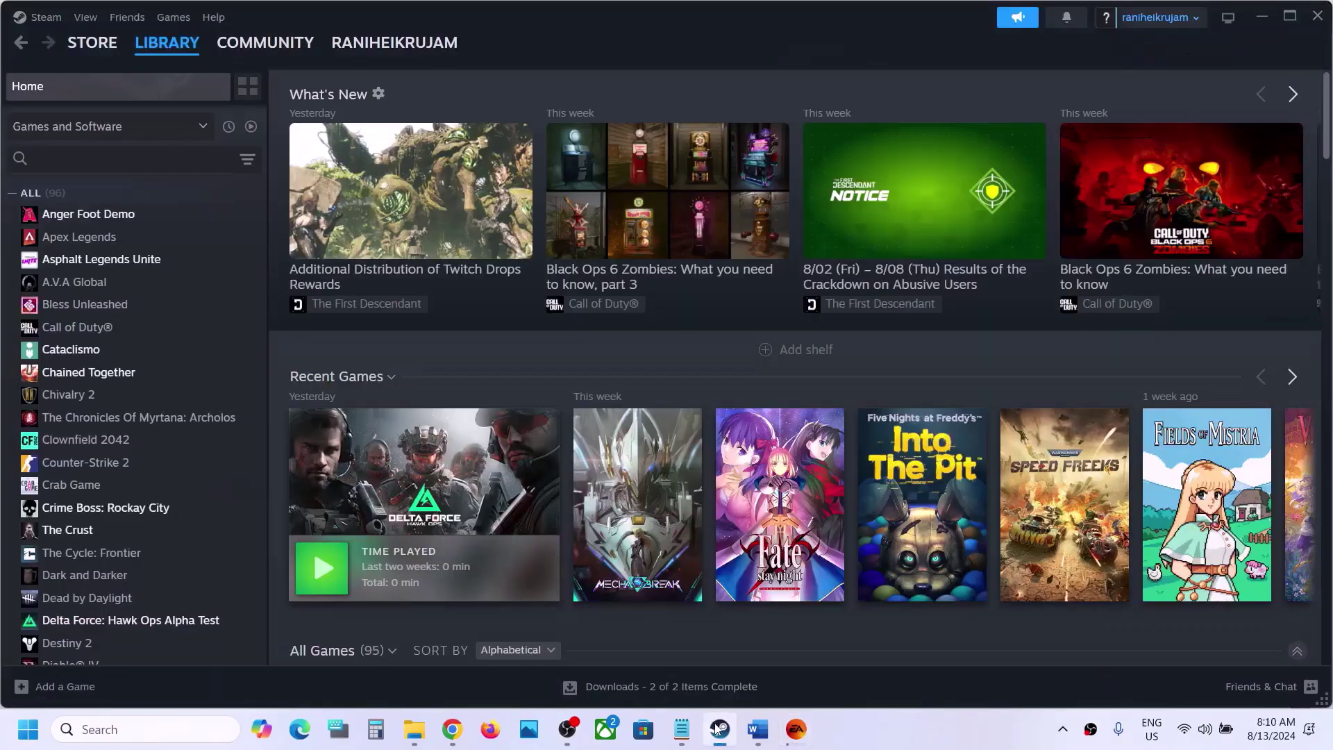
{"action": "right_click", "coordinate": [130, 629]}
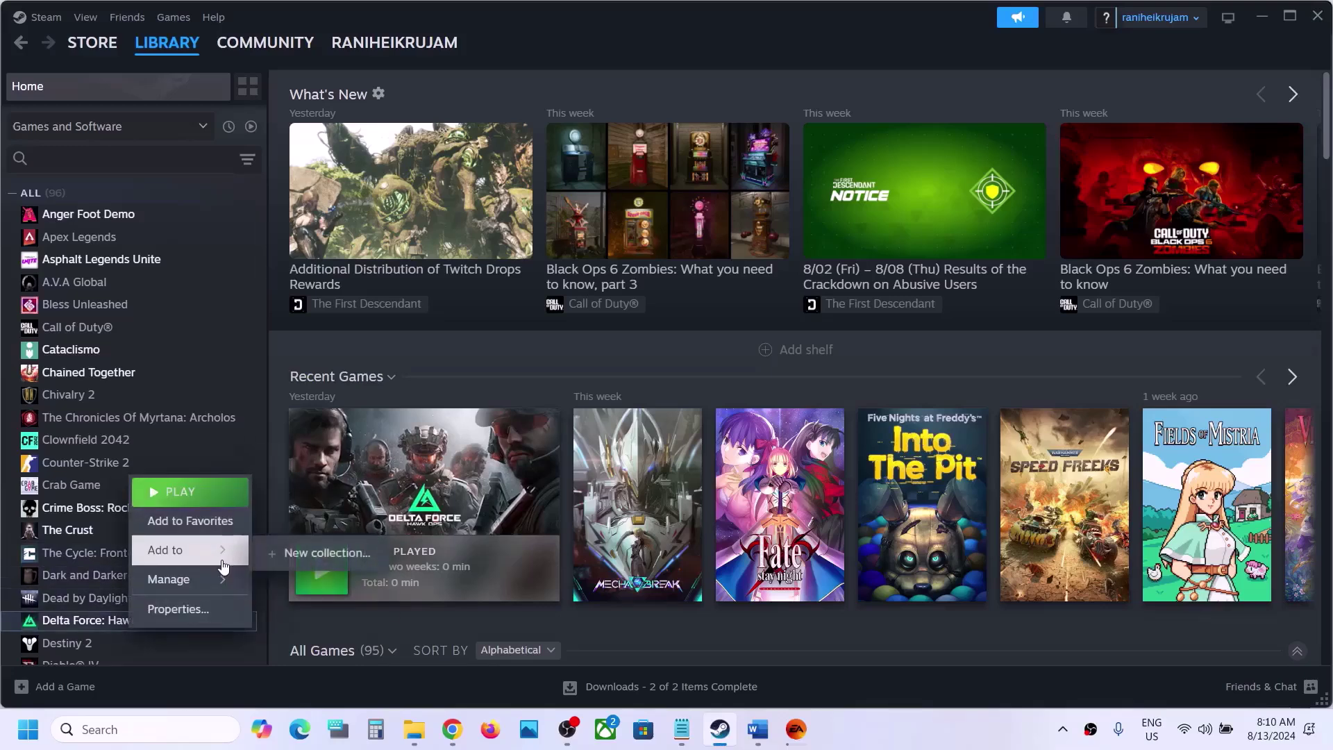
{"action": "left_click", "coordinate": [187, 609]}
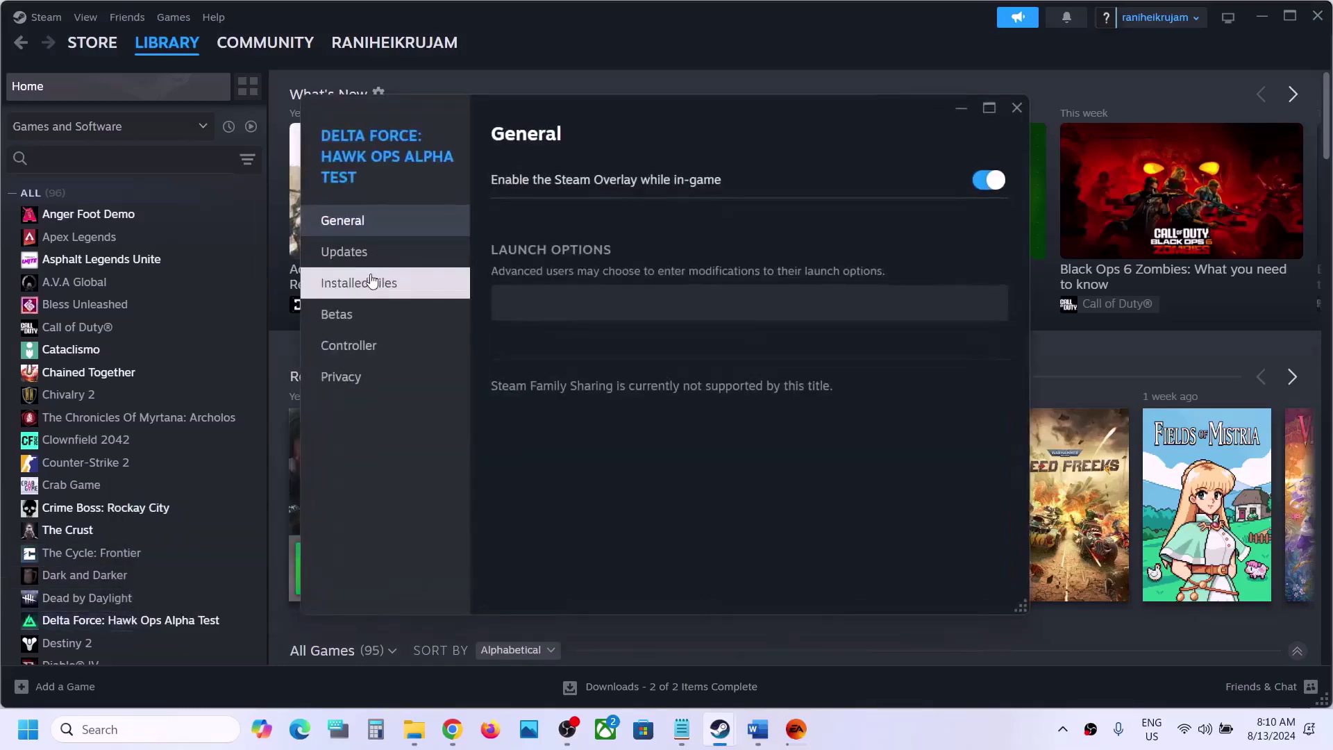
{"action": "left_click", "coordinate": [357, 289]}
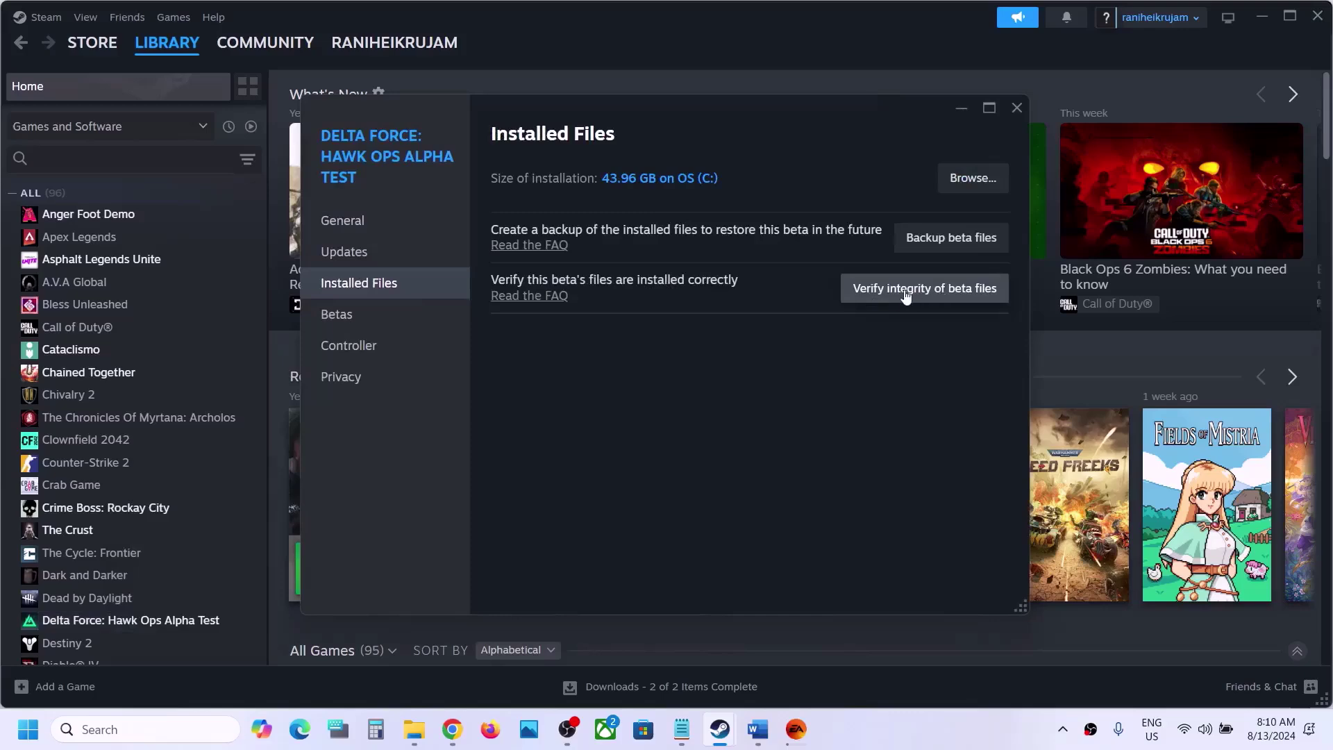
{"action": "left_click", "coordinate": [1015, 108]}
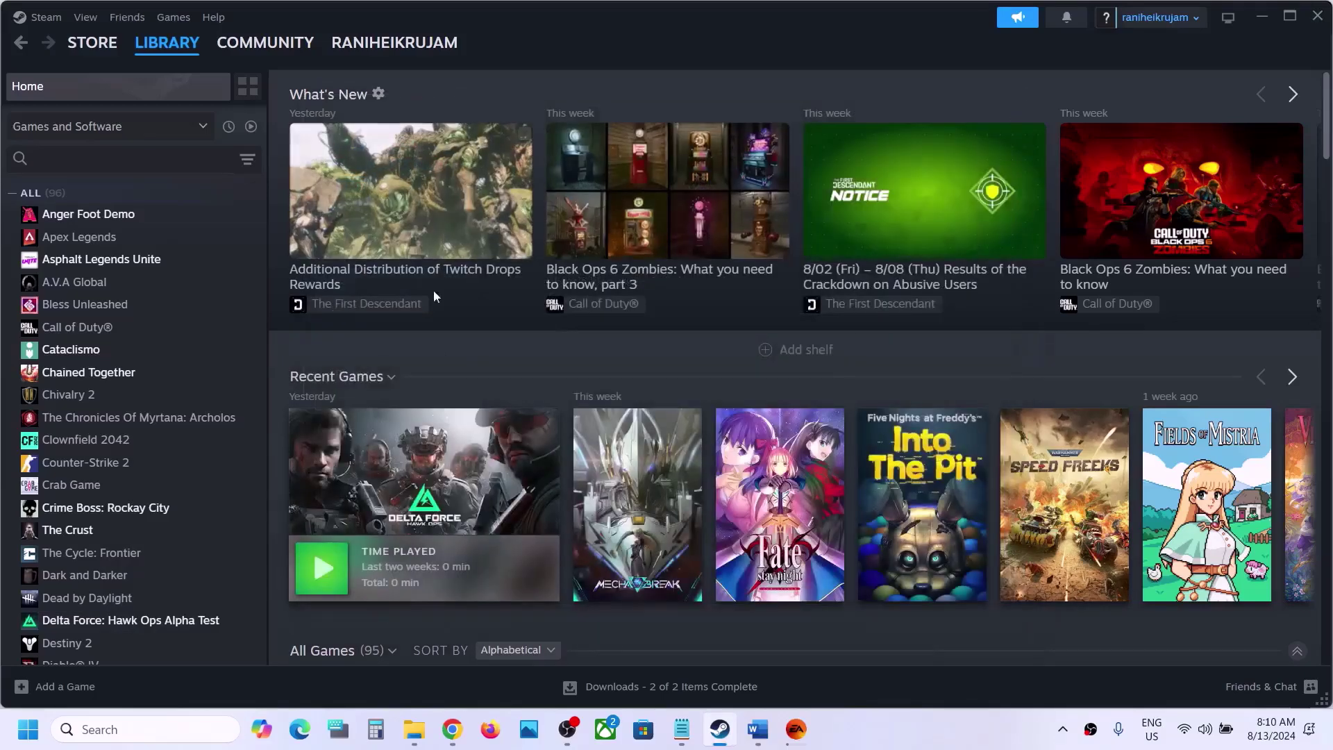
Switch to the Word document and highlight the Step 9 instruction to delete Cache, filesystemcache and User Settings
{"action": "left_click", "coordinate": [757, 730]}
{"action": "scroll", "coordinate": [591, 477], "scroll_direction": "down", "scroll_amount": 2}
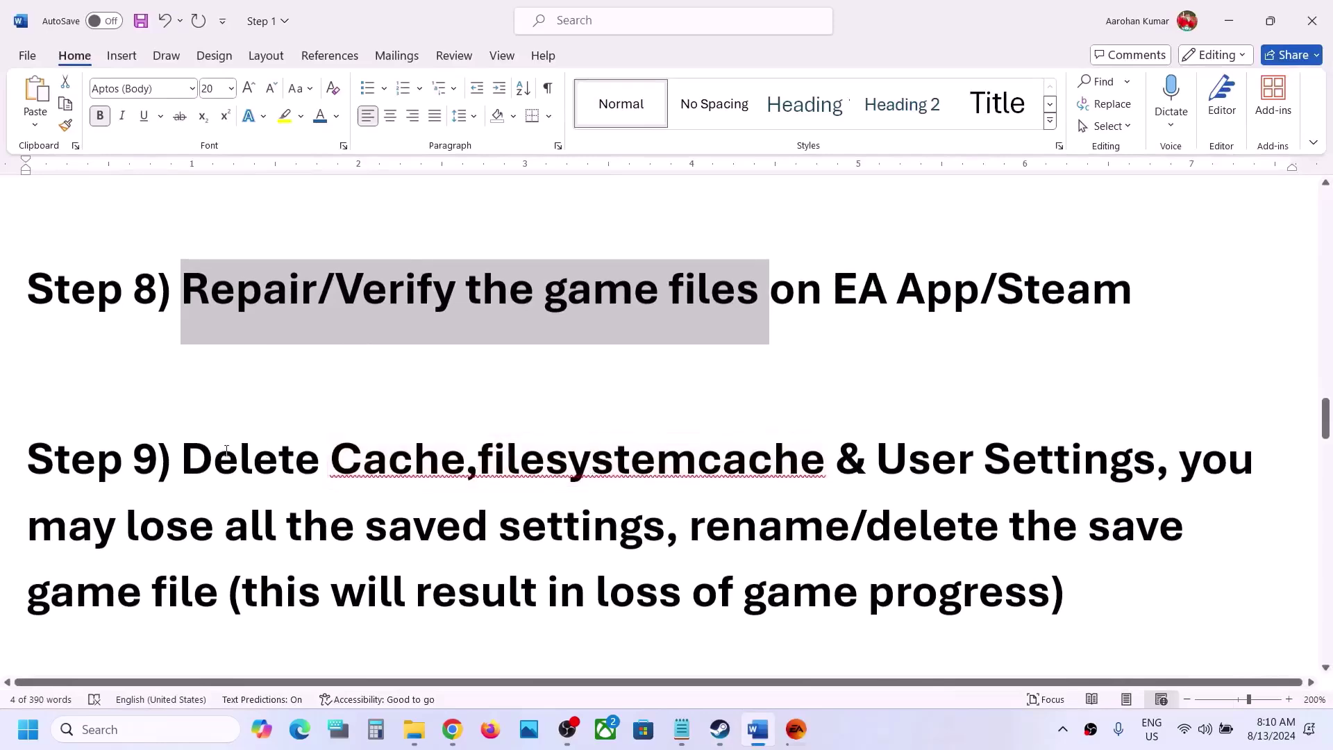
{"action": "left_click_drag", "start_coordinate": [194, 457], "coordinate": [1154, 455]}
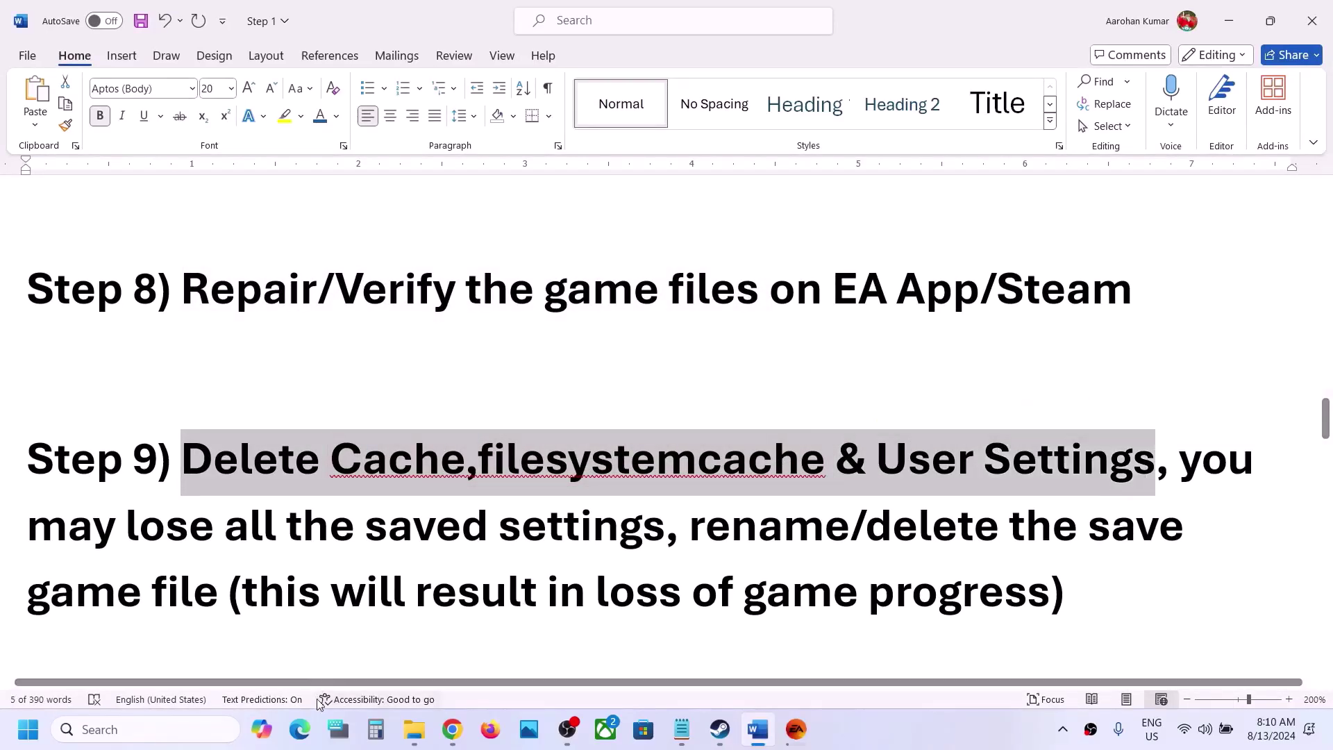
In File Explorer, open the Madden NFL 25 folder in Documents and select cache, filesystemcache and UserSettings together
{"action": "right_click", "coordinate": [413, 733]}
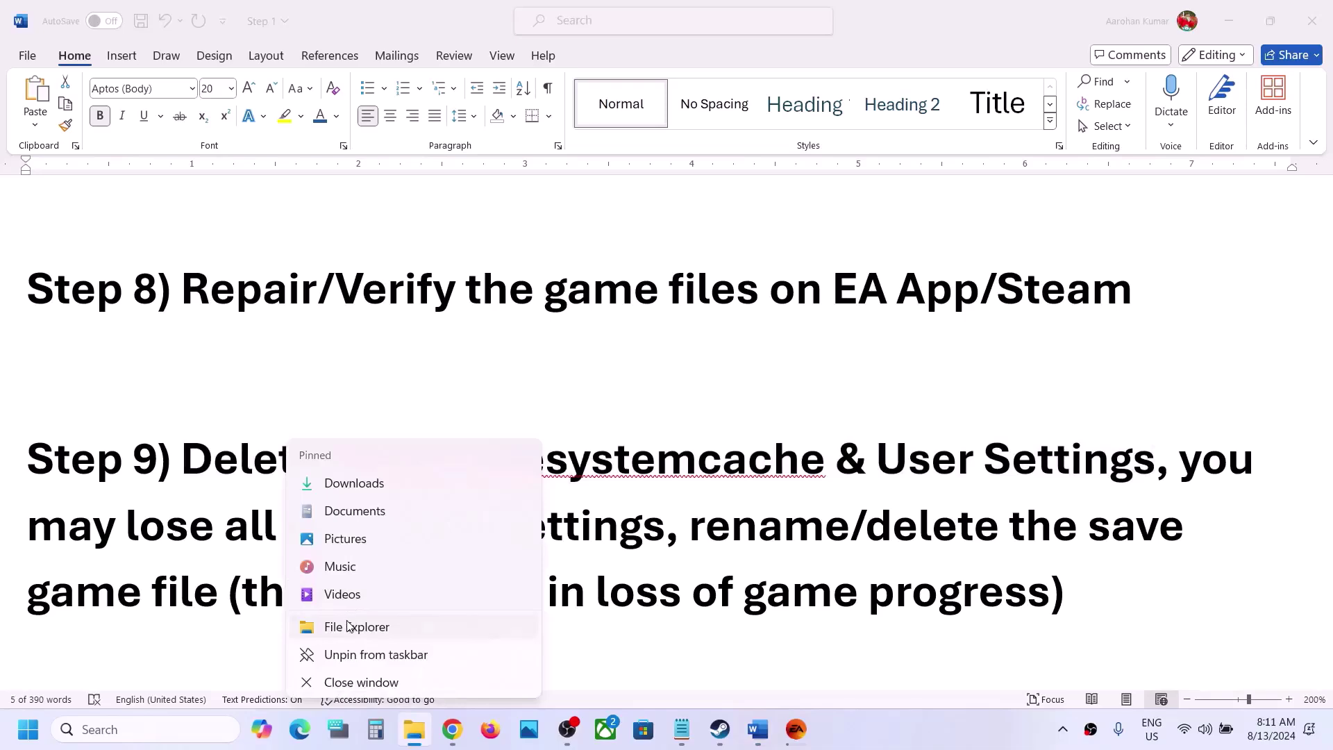
{"action": "left_click", "coordinate": [373, 510]}
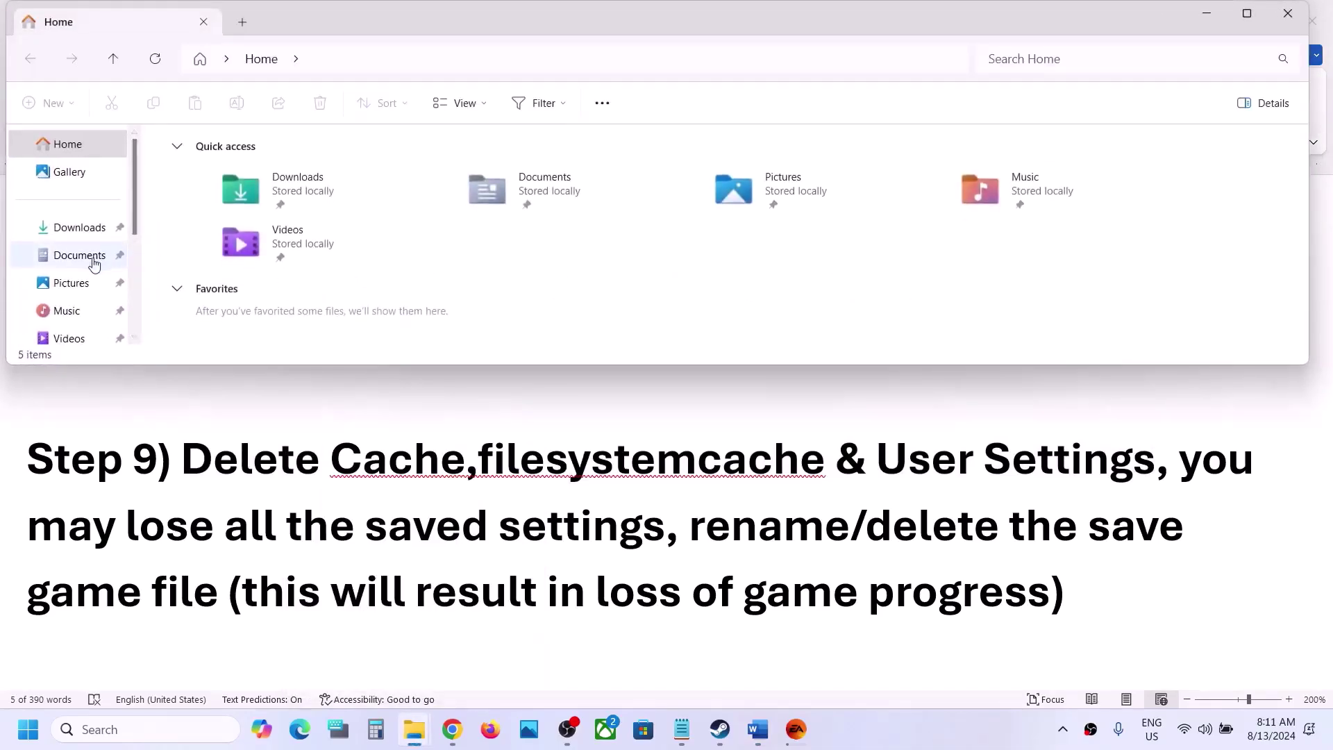
{"action": "left_click", "coordinate": [98, 257]}
{"action": "left_click", "coordinate": [1247, 14]}
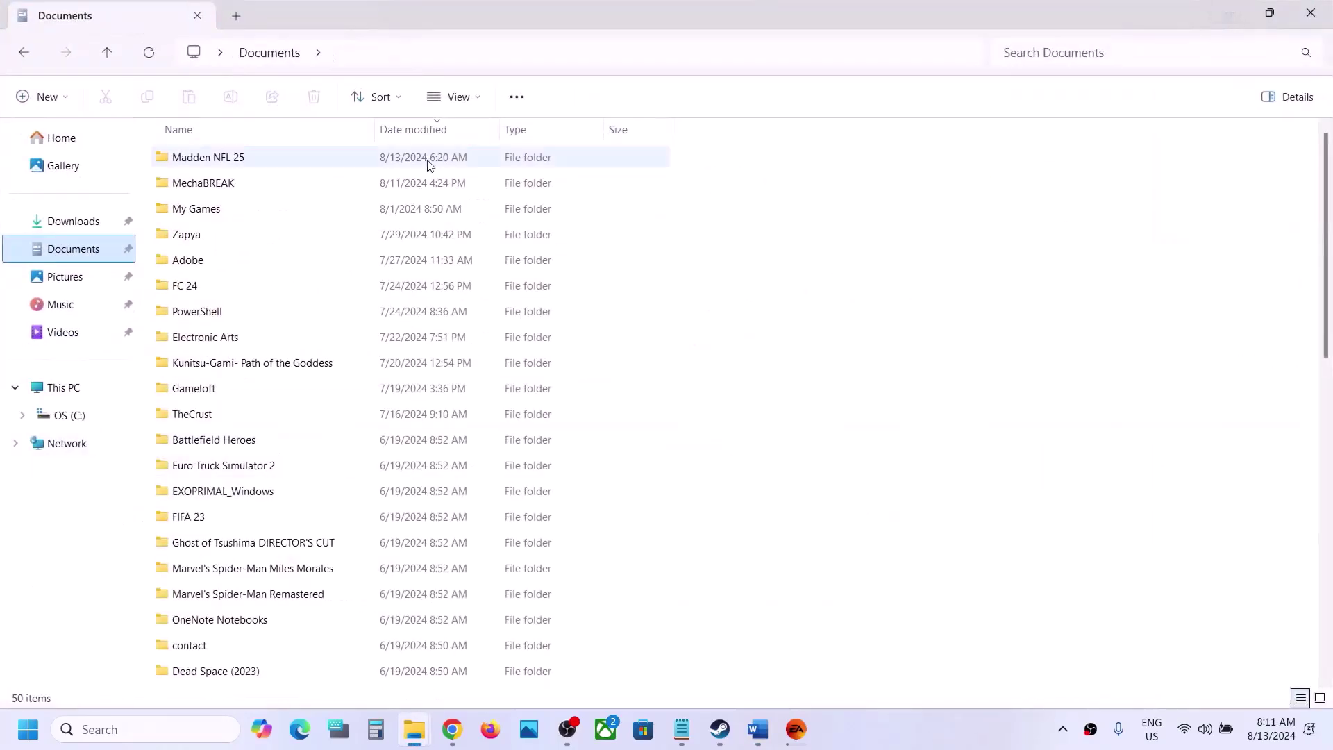
{"action": "double_click", "coordinate": [245, 161]}
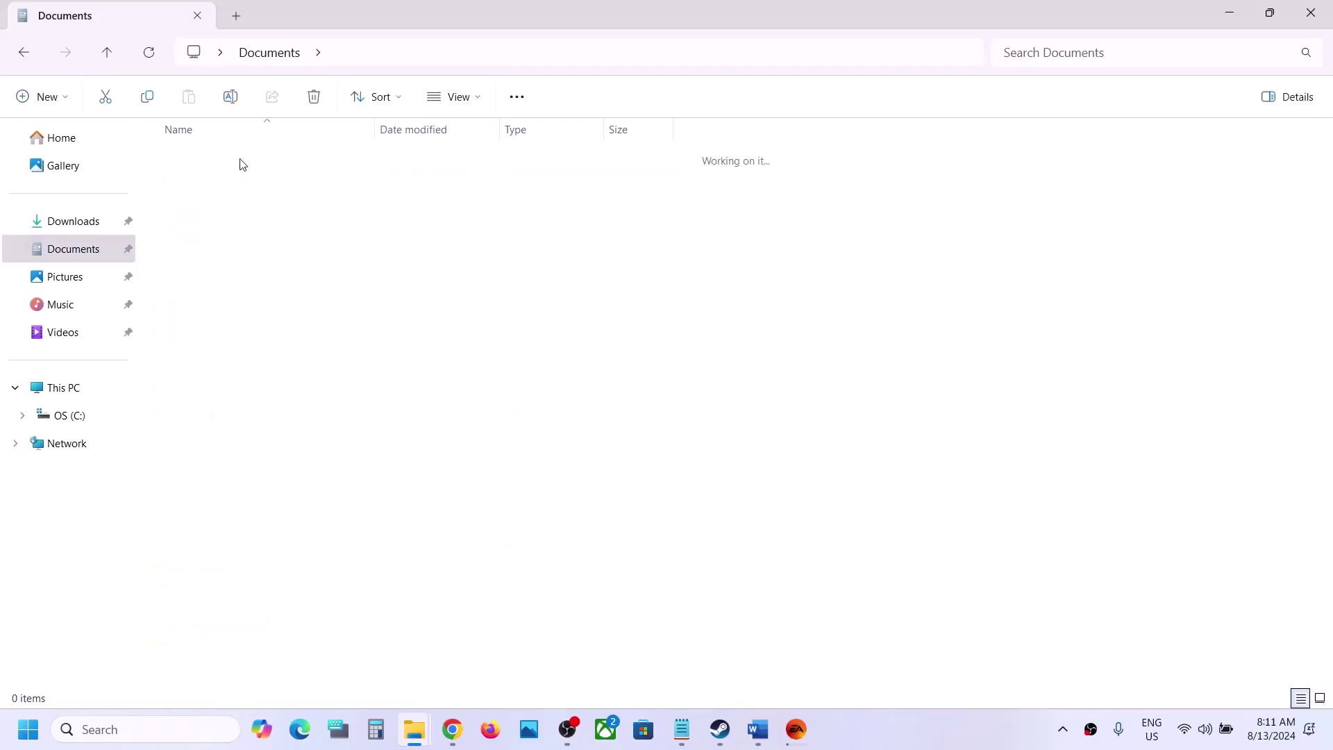
{"action": "left_click", "coordinate": [206, 168]}
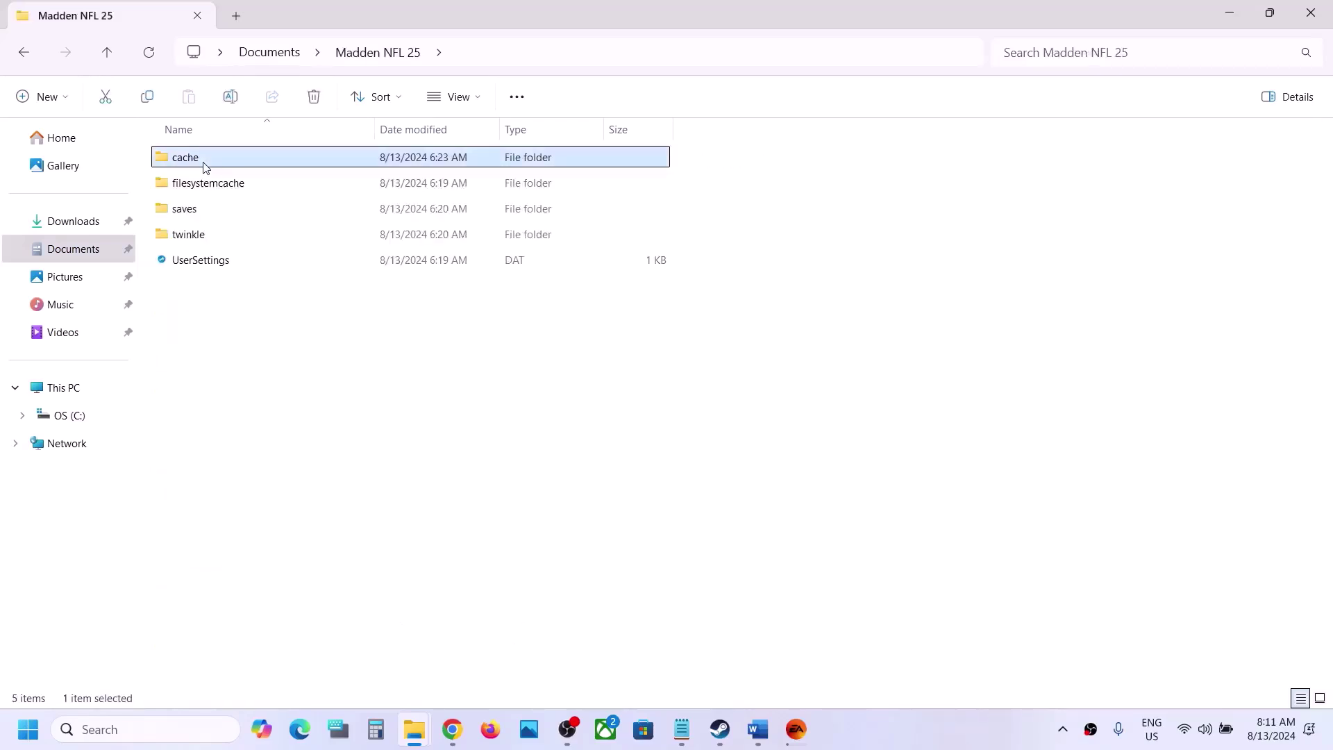
{"action": "left_click", "coordinate": [230, 184], "text": "ctrl"}
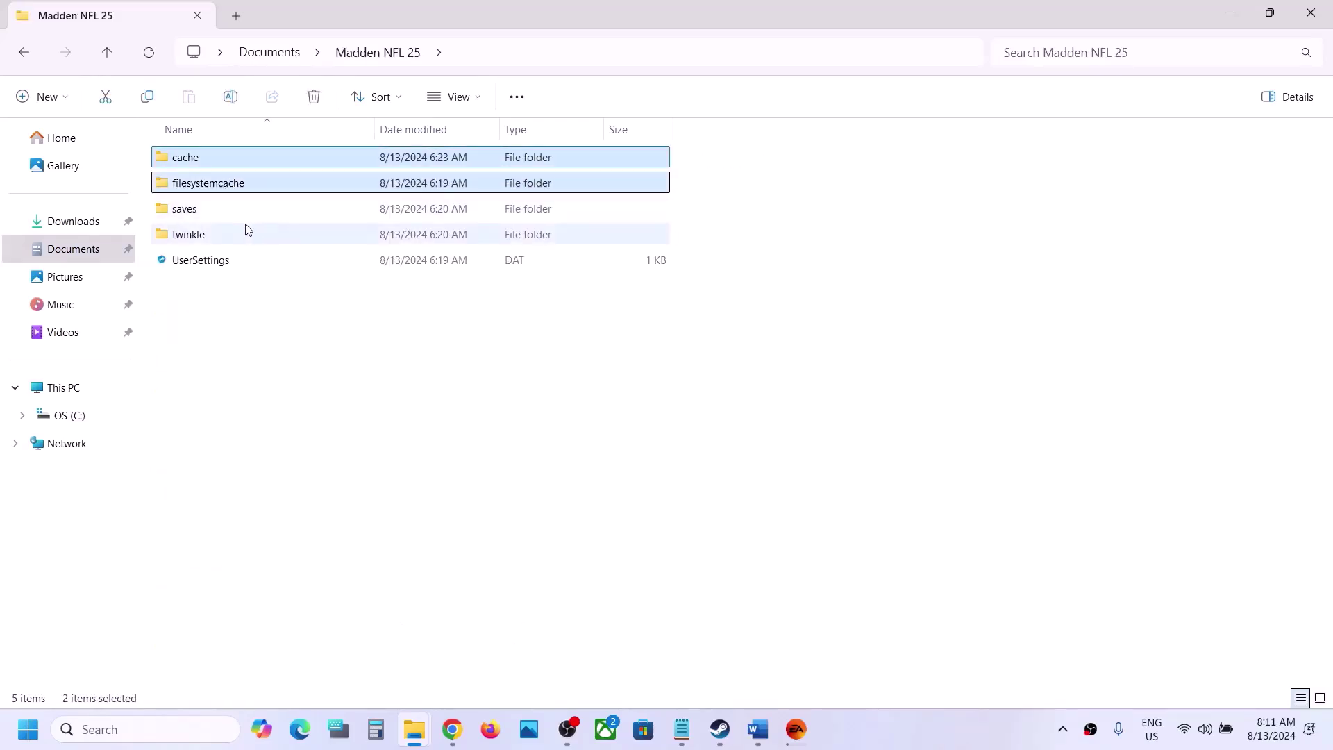
{"action": "left_click", "coordinate": [204, 268], "text": "ctrl"}
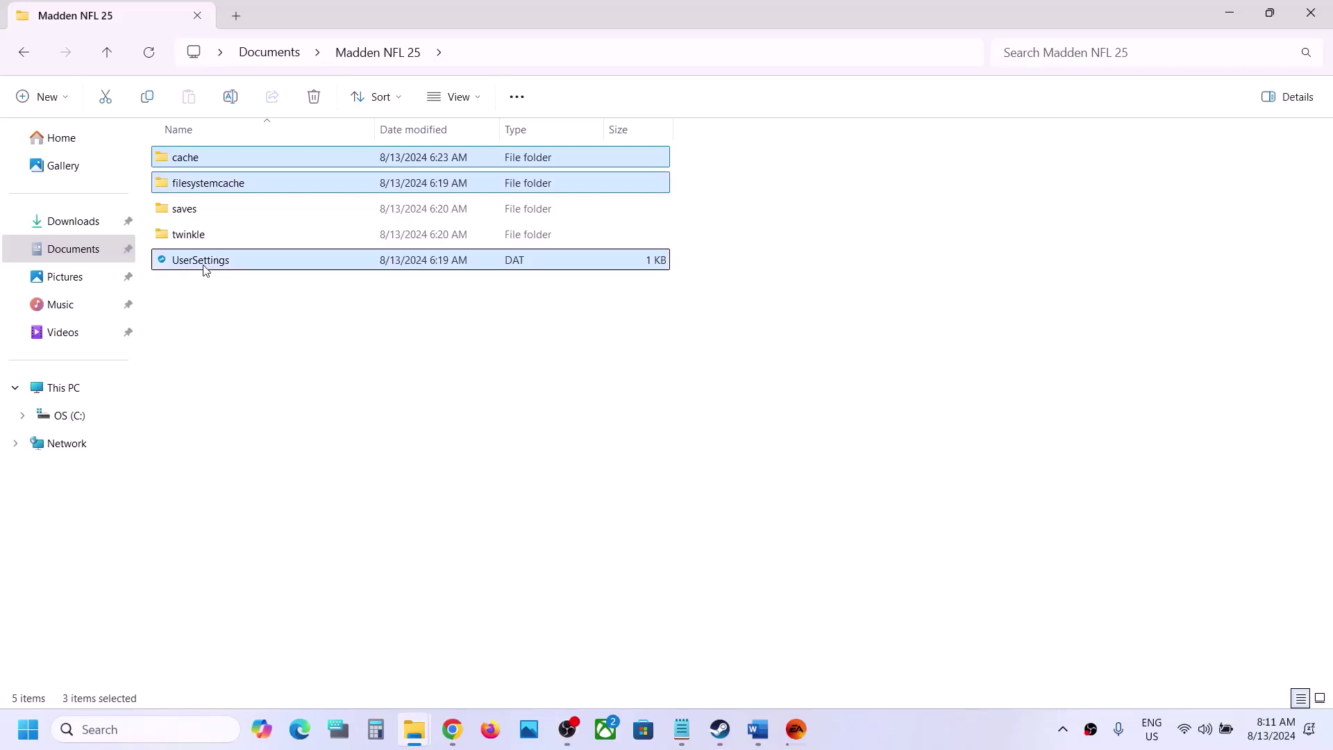
Return to the Word document and highlight Step 9's notes on losing saved settings, renaming the save game file and losing game progress
{"action": "left_click", "coordinate": [759, 729]}
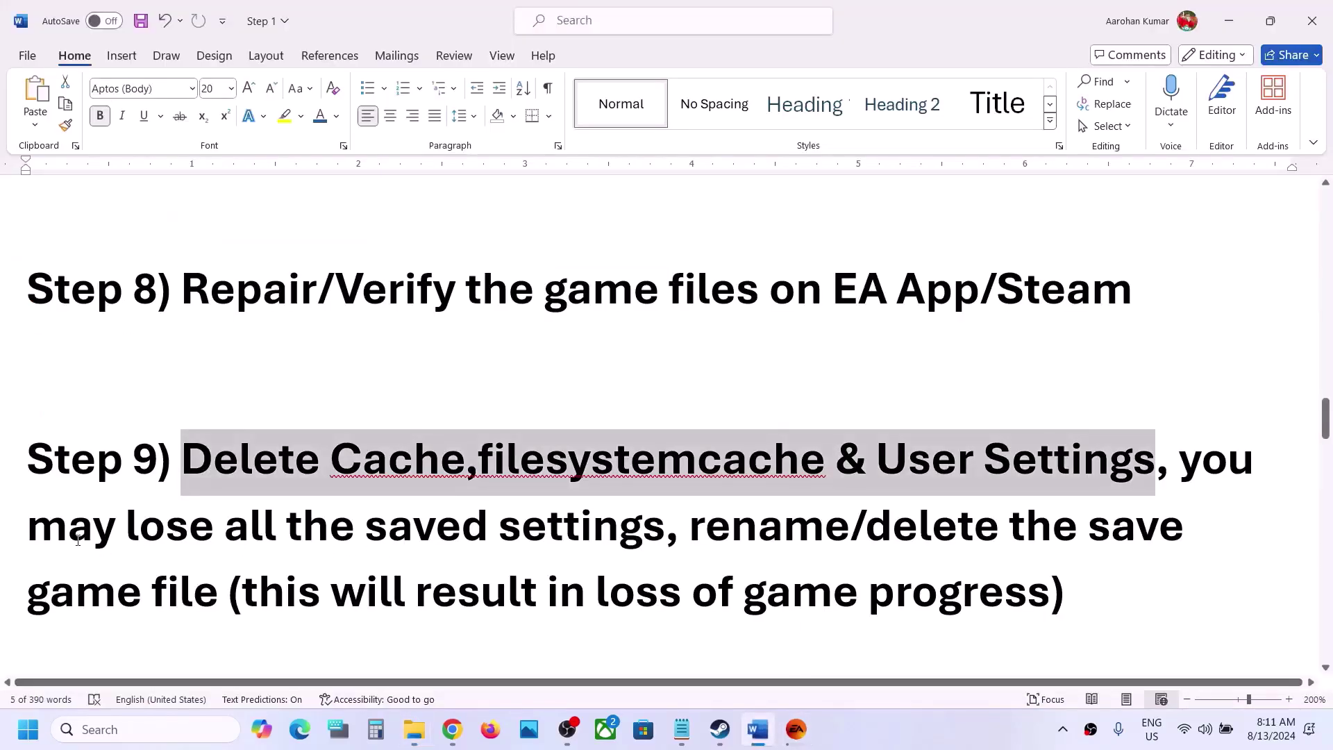
{"action": "left_click_drag", "start_coordinate": [78, 541], "coordinate": [567, 545]}
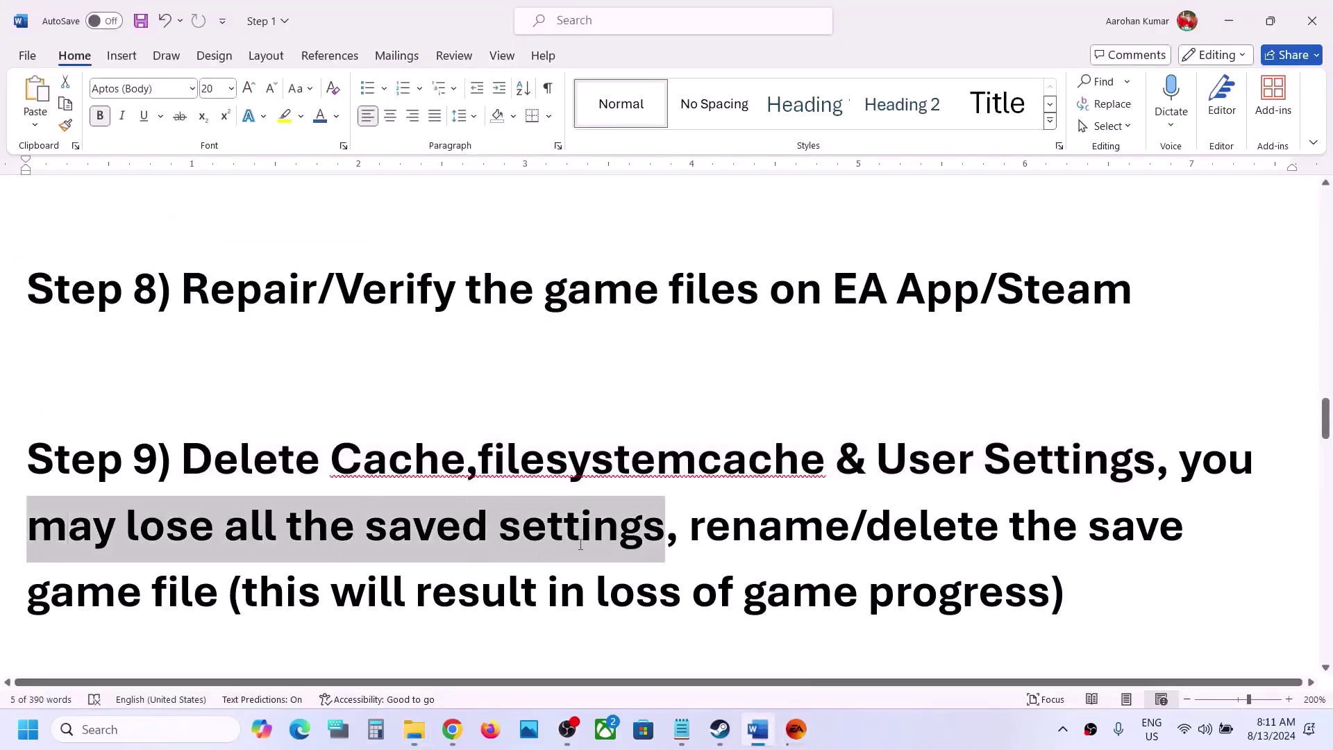
{"action": "left_click", "coordinate": [727, 543]}
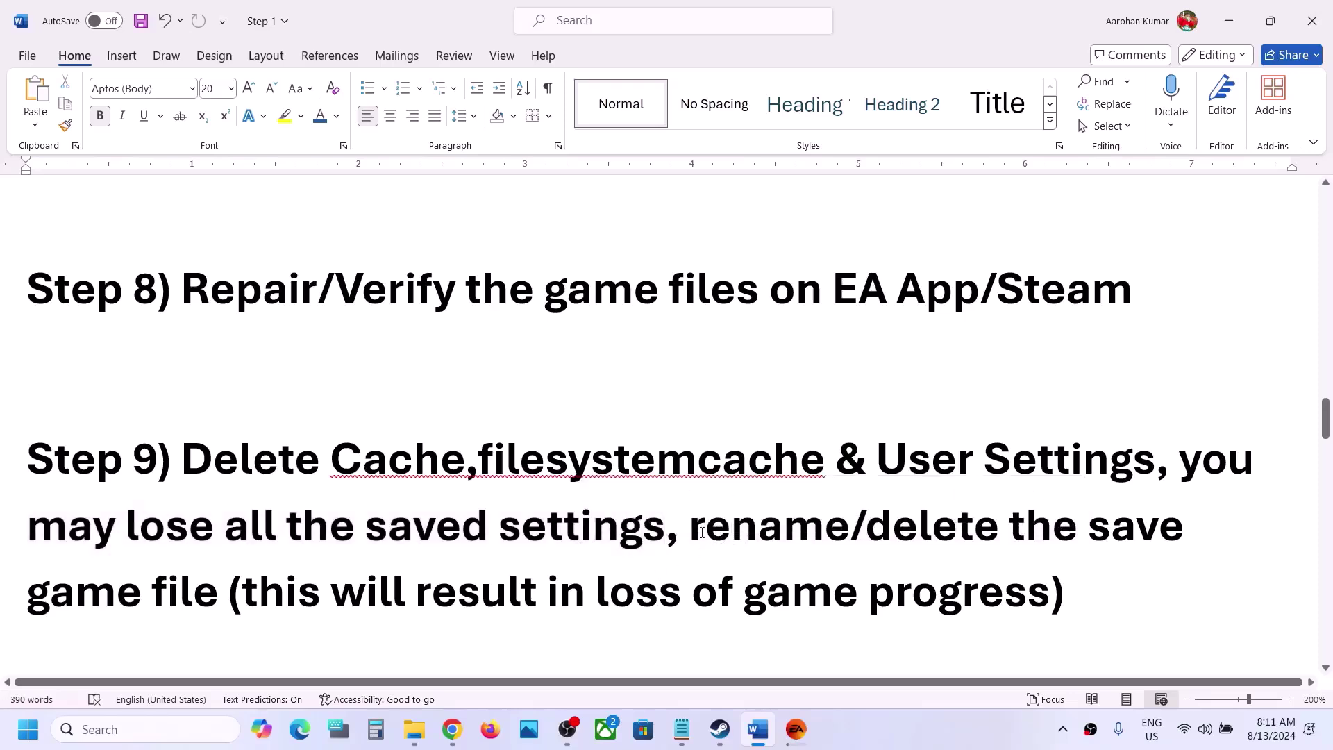
{"action": "left_click_drag", "start_coordinate": [696, 532], "coordinate": [201, 589]}
{"action": "left_click", "coordinate": [202, 589]}
{"action": "left_click_drag", "start_coordinate": [244, 584], "coordinate": [1070, 577]}
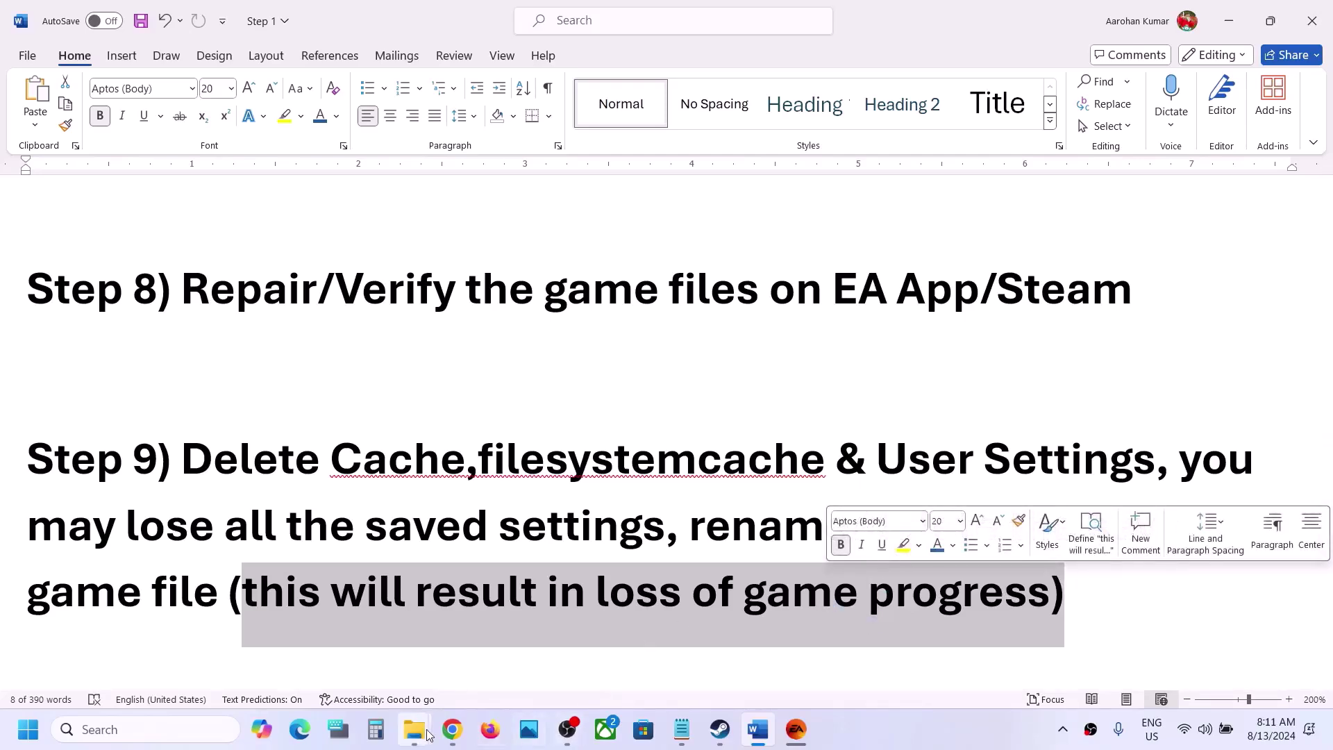
Switch back to File Explorer and rename the Madden NFL 25 folder in Documents to Madden NFL 25.old
{"action": "mouse_move", "coordinate": [425, 738]}
{"action": "left_click", "coordinate": [546, 616]}
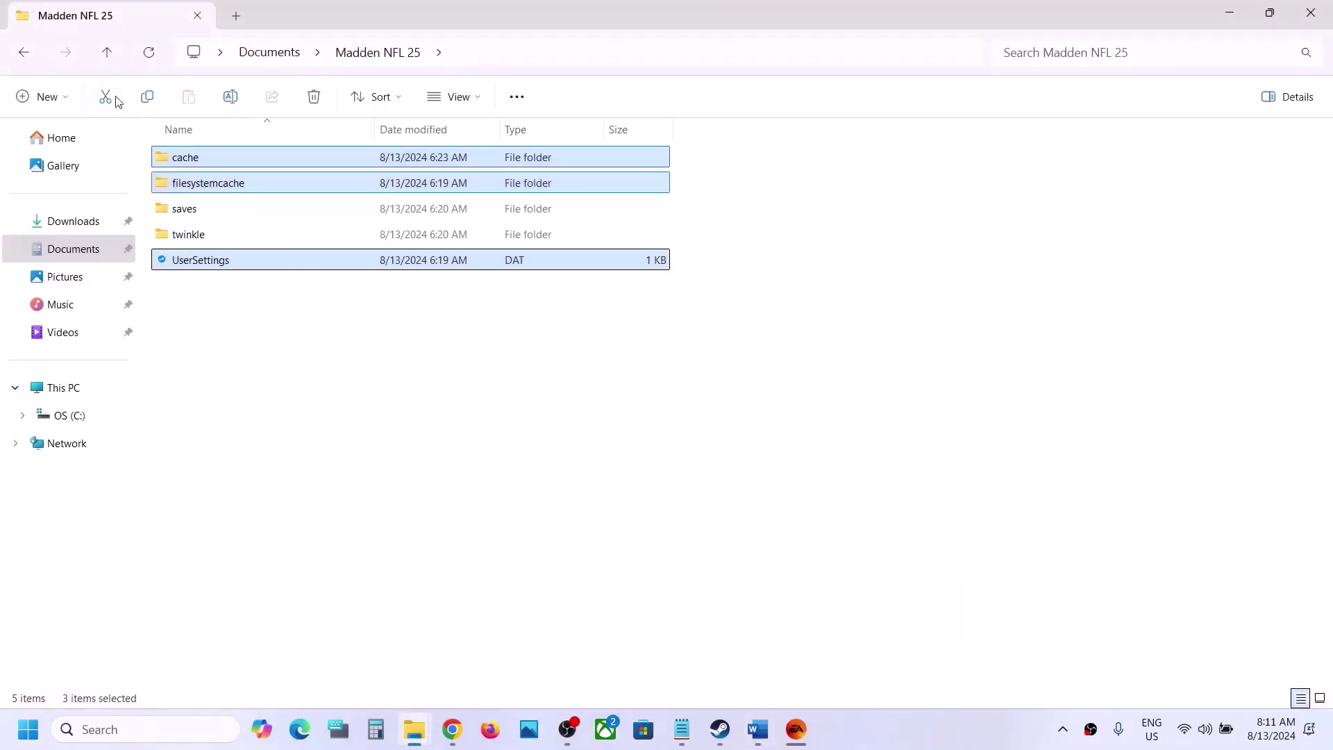
{"action": "left_click", "coordinate": [107, 52]}
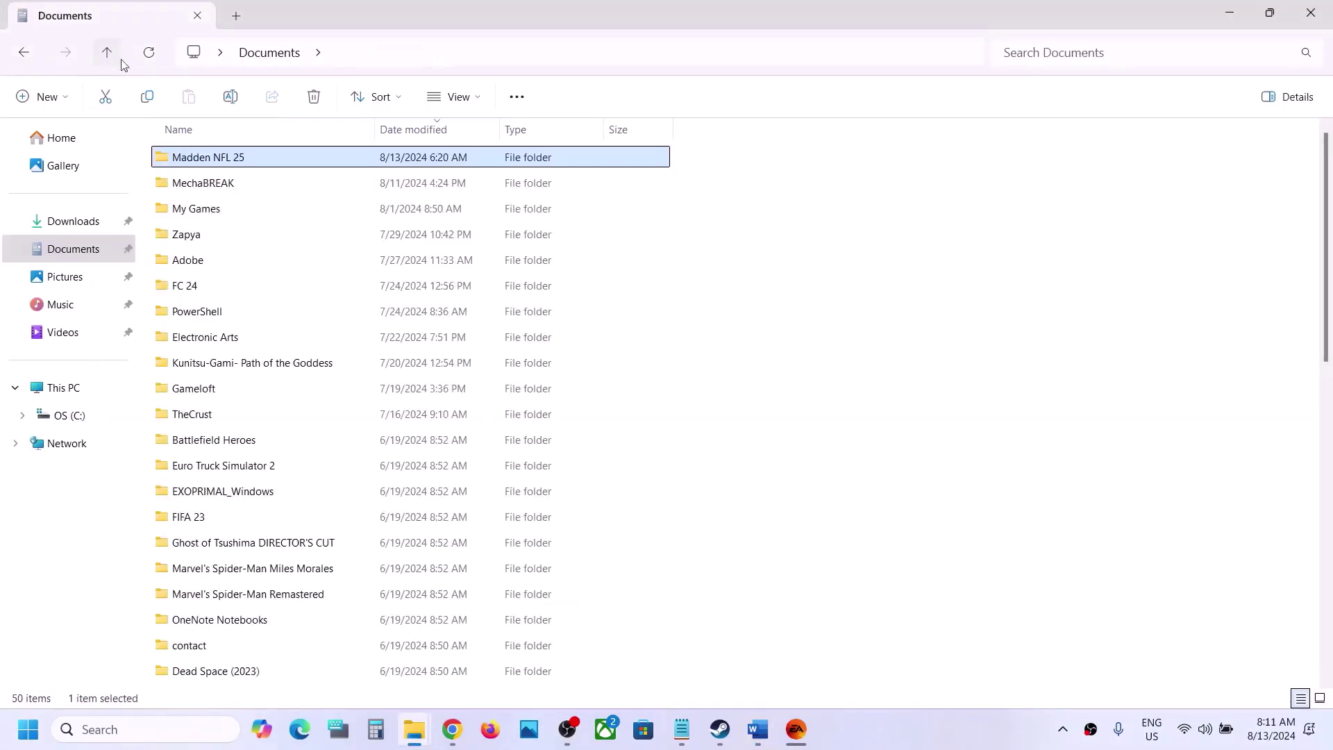
{"action": "right_click", "coordinate": [209, 165]}
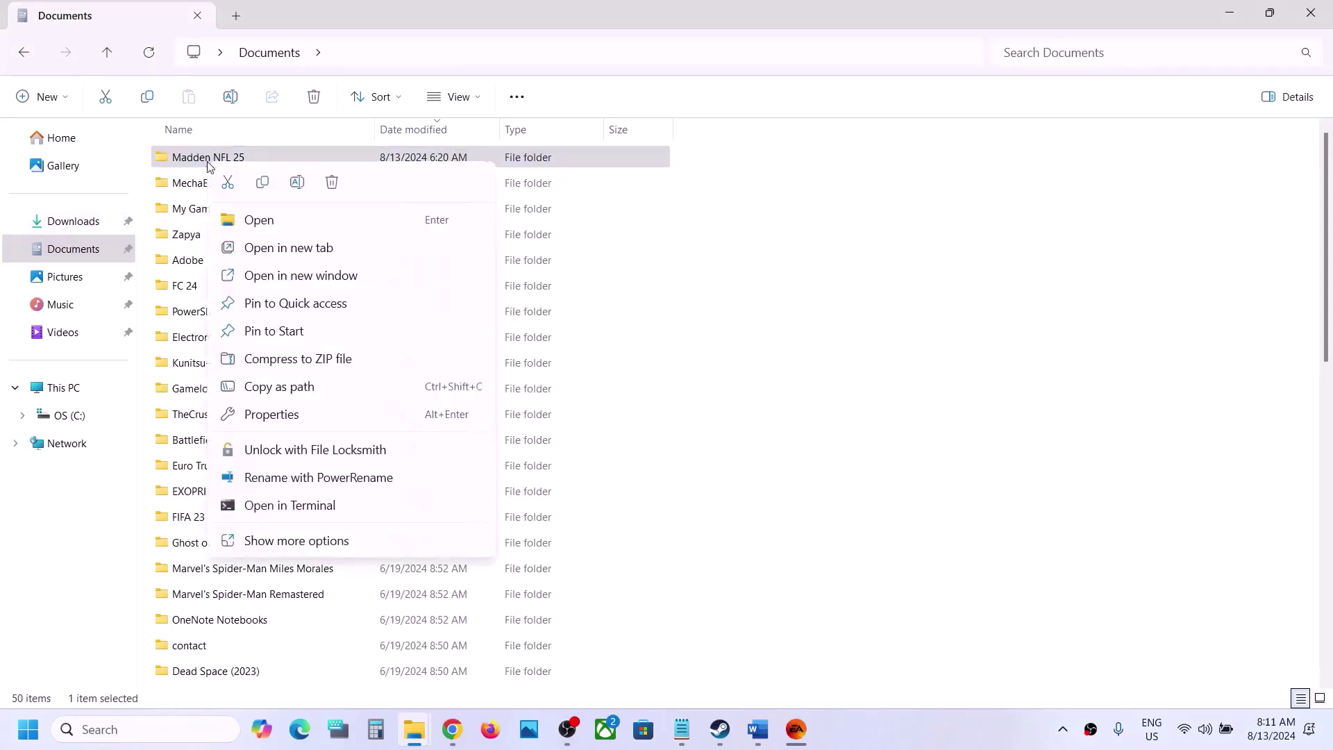
{"action": "left_click", "coordinate": [297, 182]}
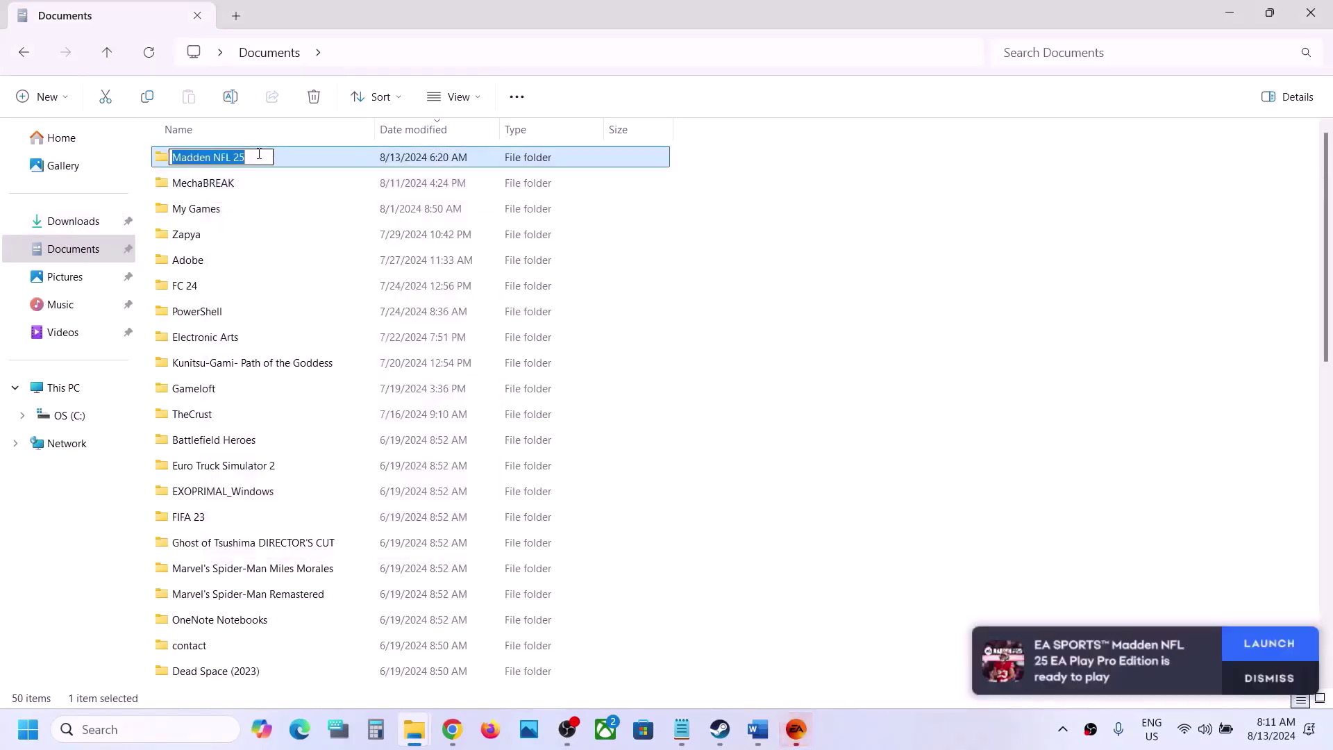
{"action": "left_click", "coordinate": [259, 154]}
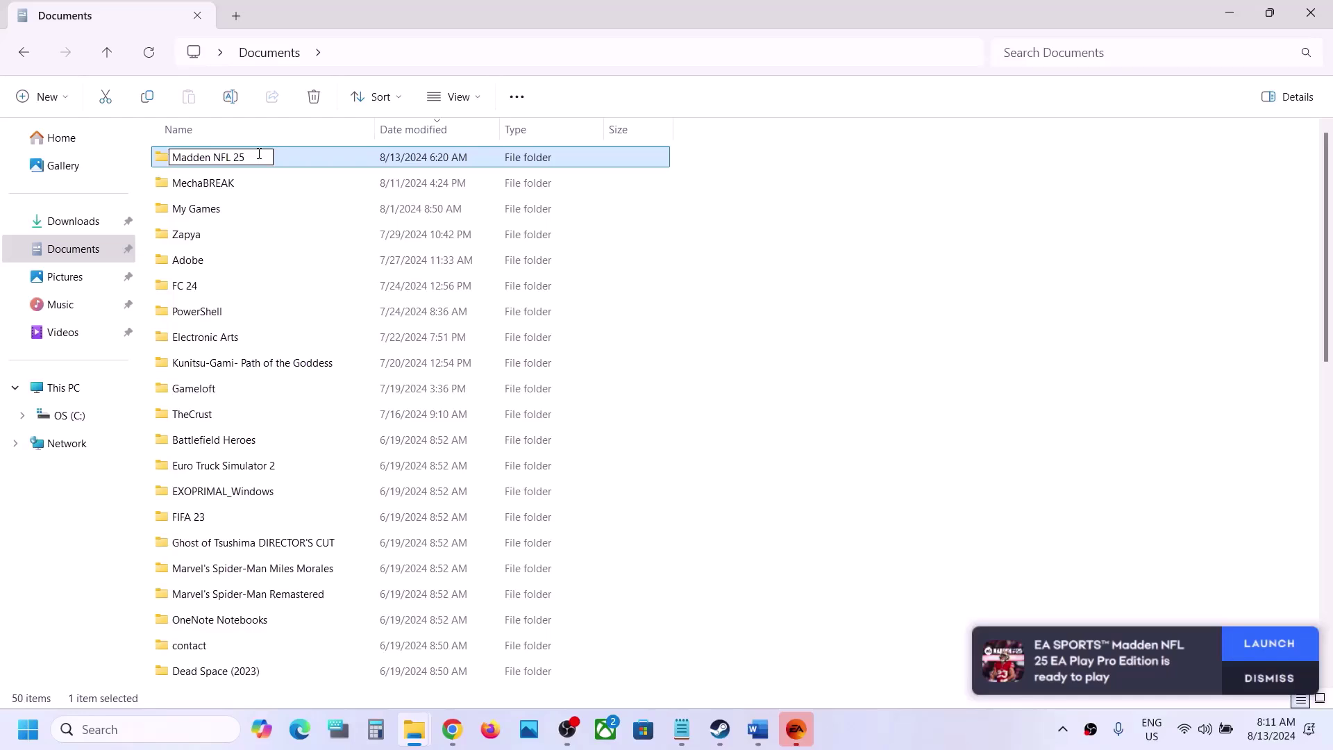
{"action": "type", "text": ".old"}
{"action": "left_click", "coordinate": [774, 409]}
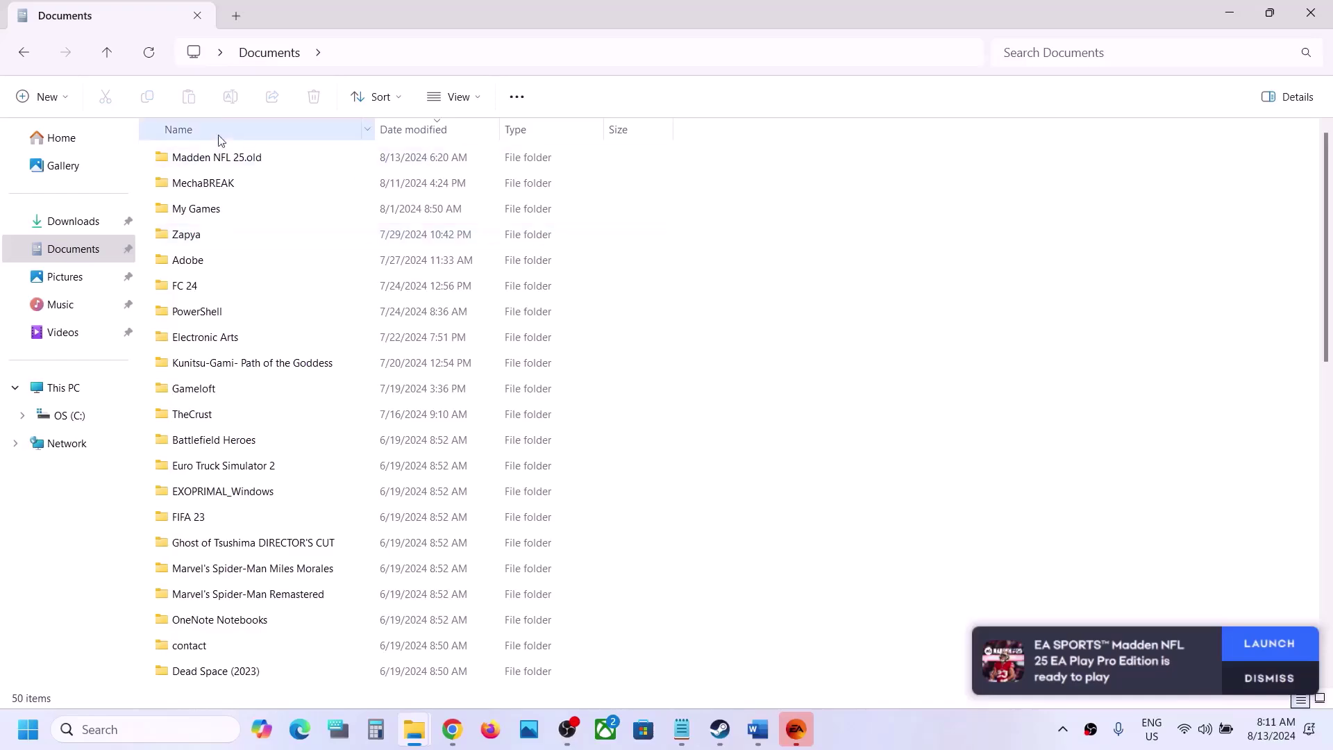
{"action": "mouse_move", "coordinate": [236, 165]}
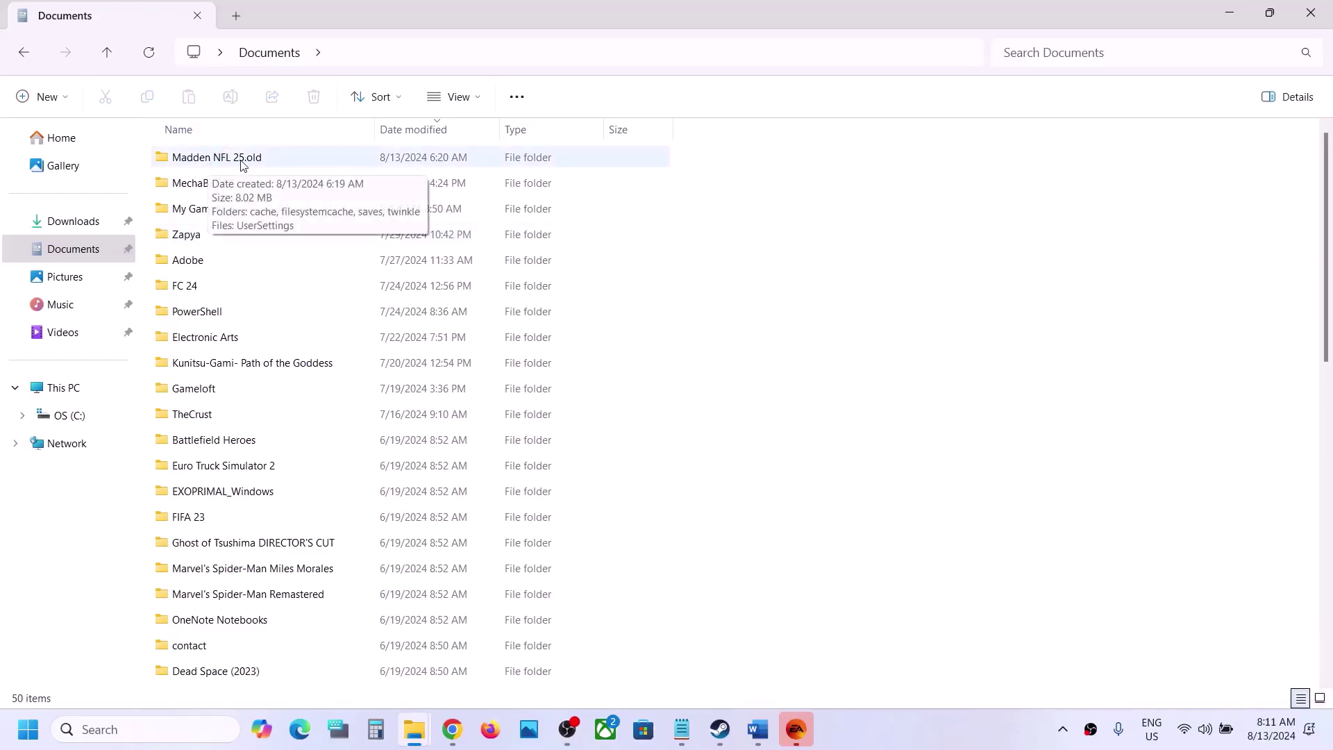
Go to Step 10 on clean graphics driver installation in the Word document and highlight its NVIDIA and AMD driver links
{"action": "left_click", "coordinate": [757, 729]}
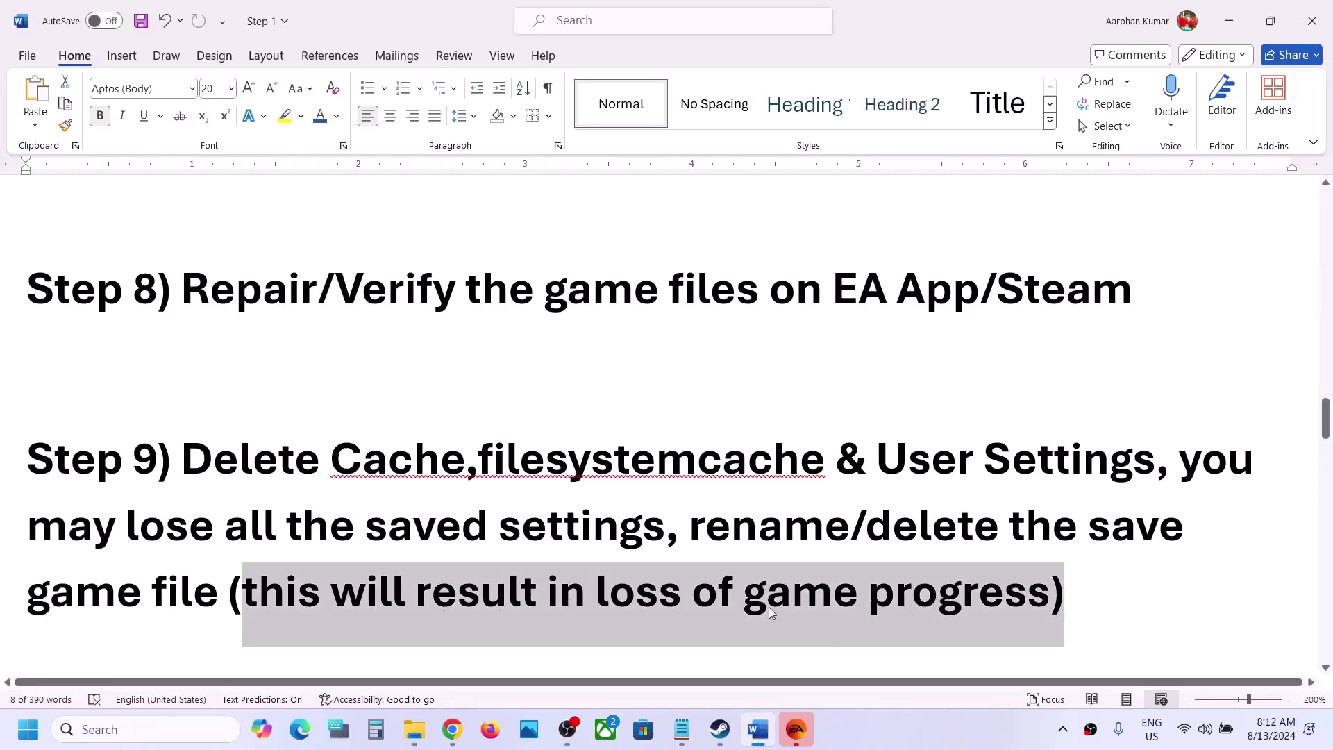
{"action": "scroll", "coordinate": [606, 545], "scroll_direction": "down", "scroll_amount": 5}
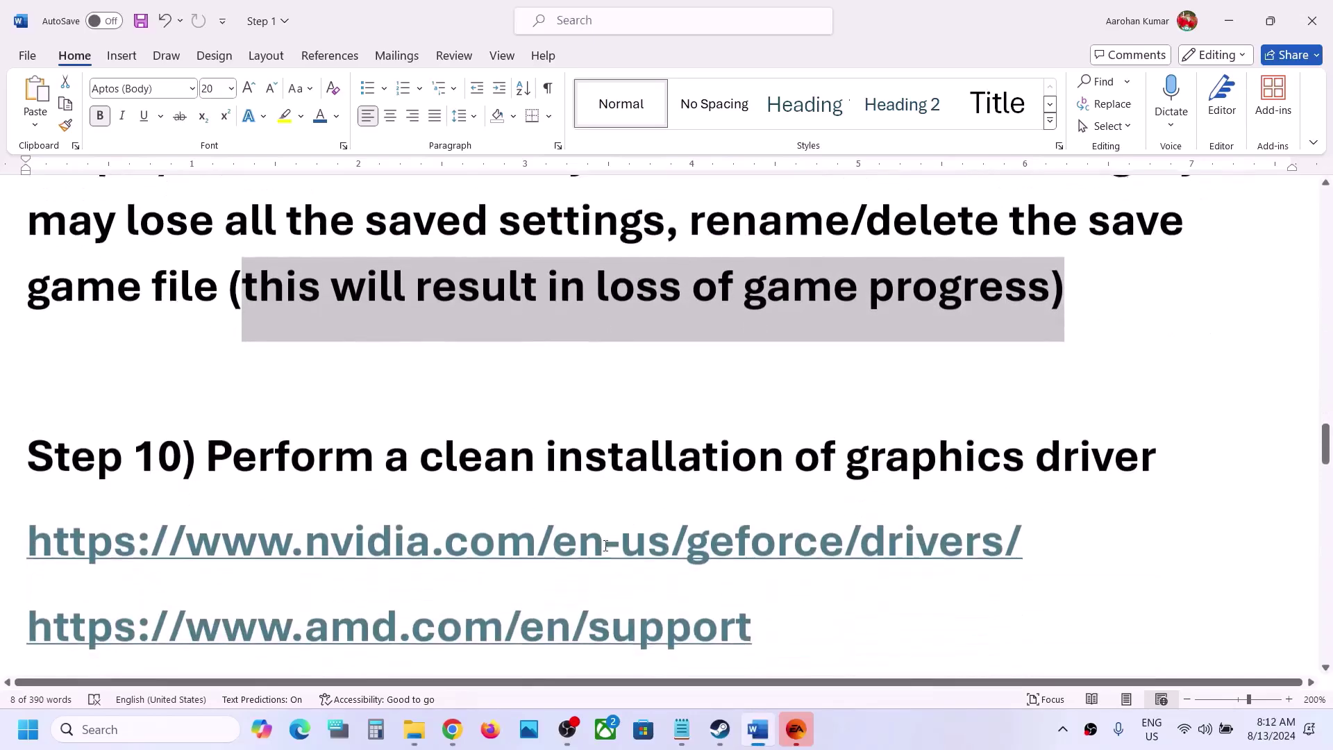
{"action": "left_click_drag", "start_coordinate": [229, 459], "coordinate": [1103, 473]}
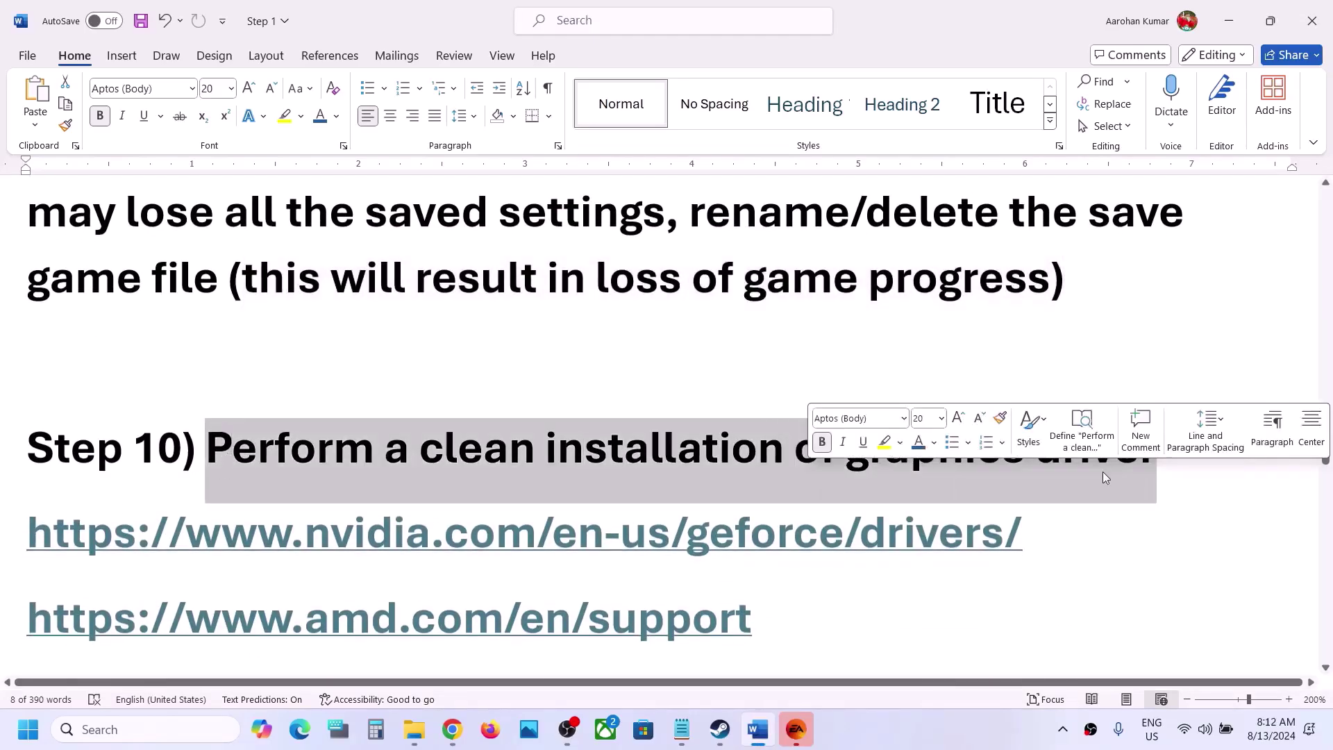
{"action": "scroll", "coordinate": [655, 492], "scroll_direction": "down", "scroll_amount": 1}
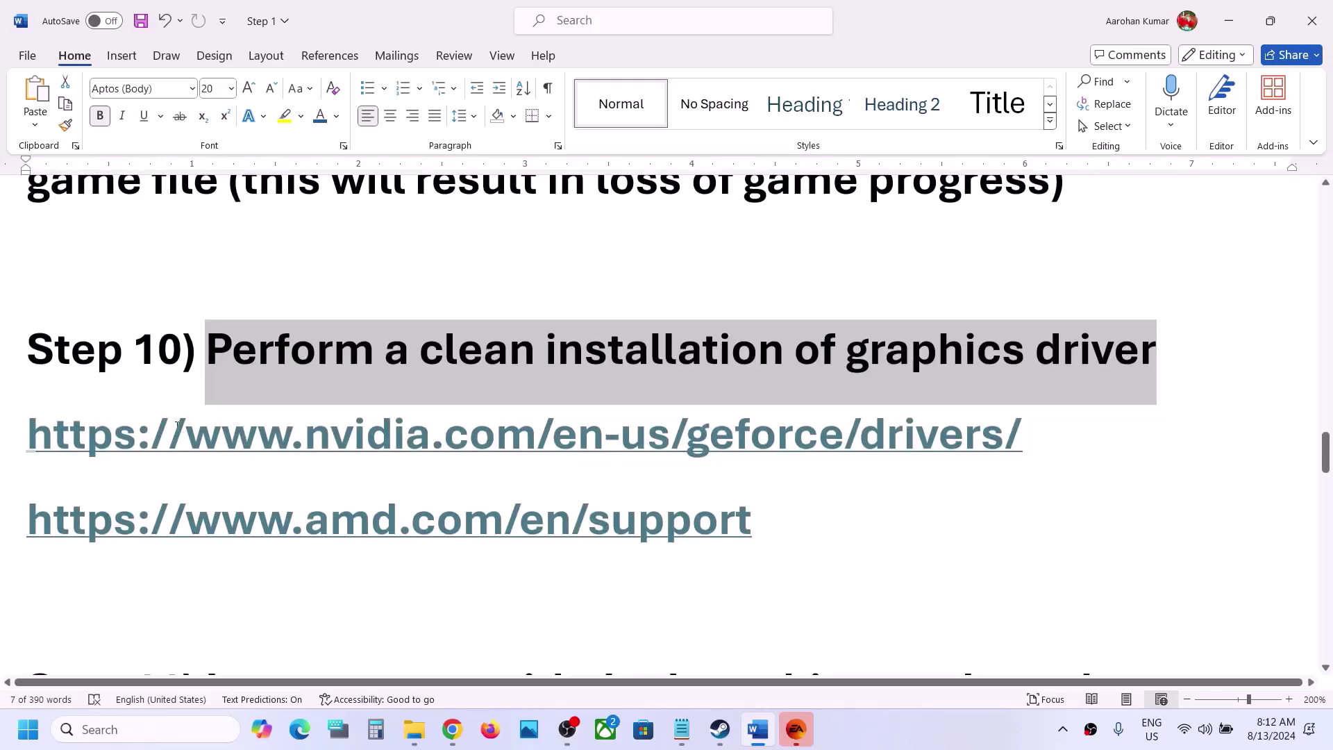
{"action": "left_click_drag", "start_coordinate": [172, 434], "coordinate": [819, 438]}
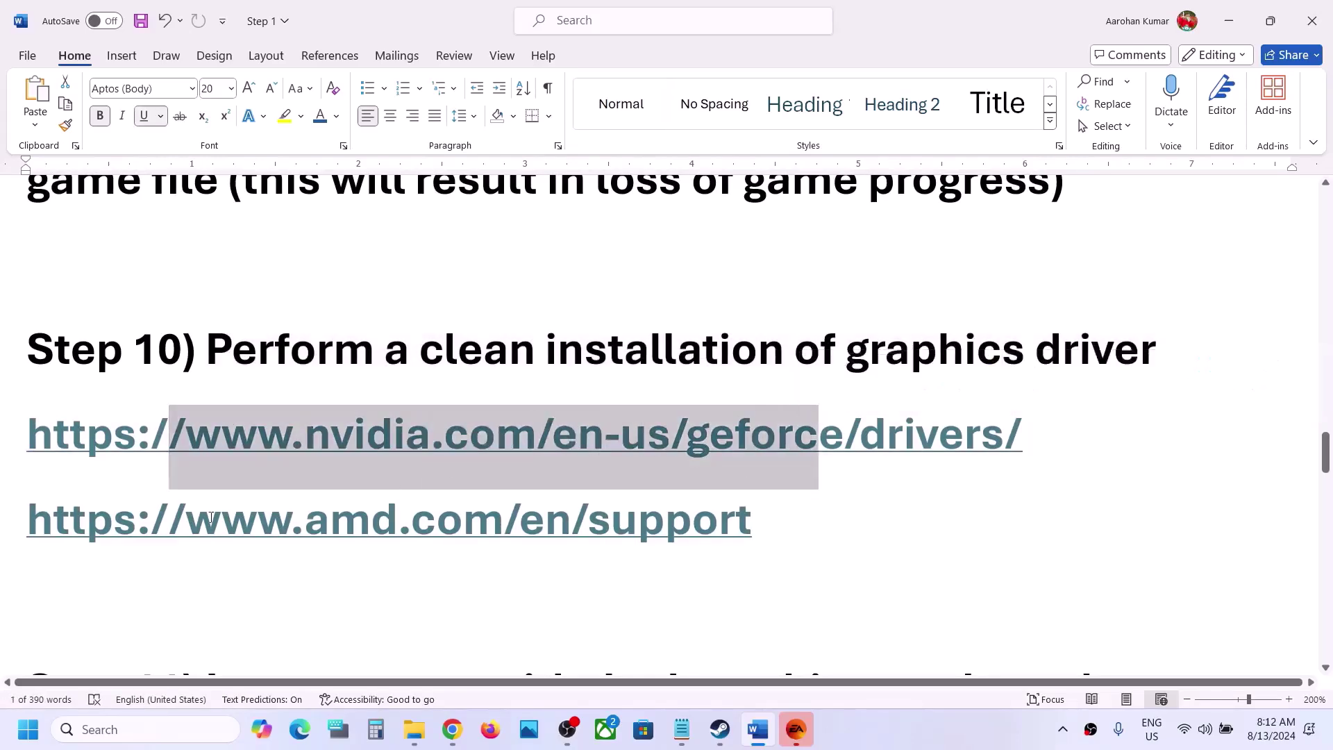
{"action": "left_click_drag", "start_coordinate": [210, 517], "coordinate": [571, 522]}
{"action": "left_click_drag", "start_coordinate": [647, 439], "coordinate": [295, 441]}
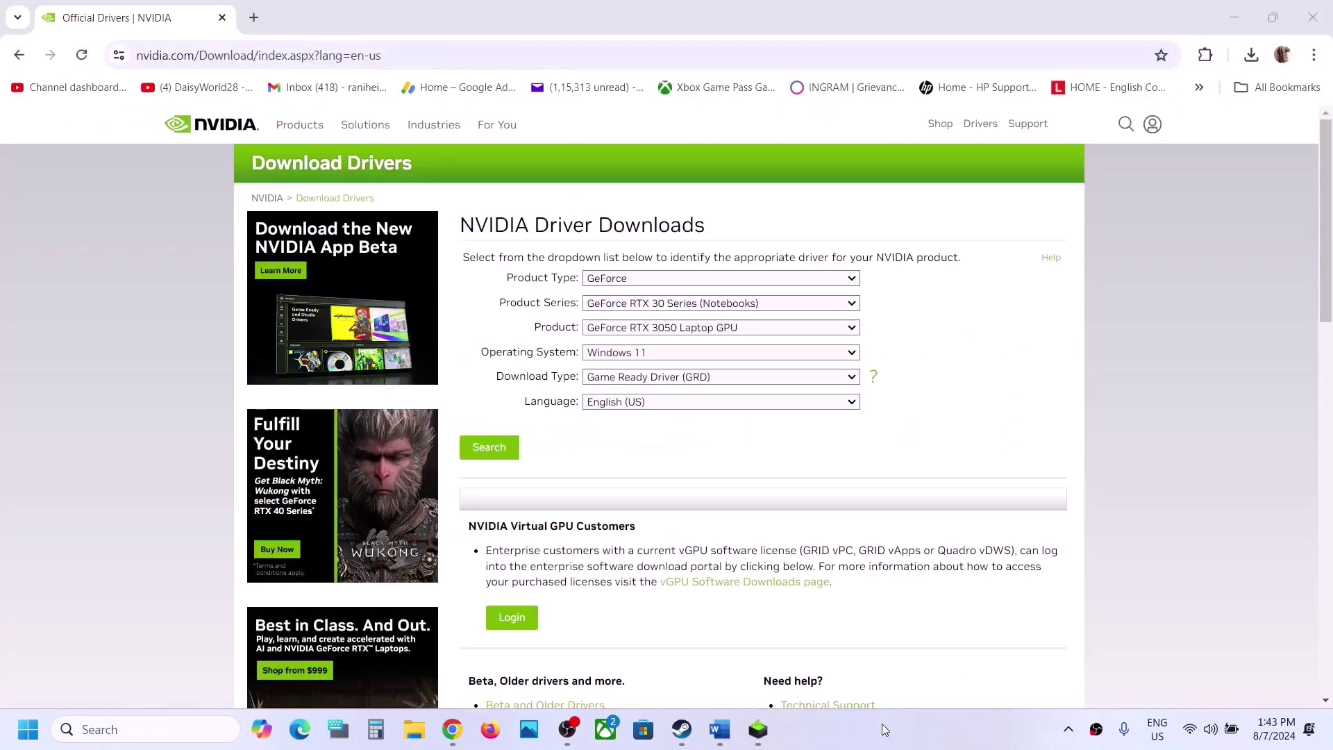
On the NVIDIA driver download page in Chrome, keep product type GeForce and choose the GeForce RTX 30 Series (Notebooks)
{"action": "left_click", "coordinate": [636, 281]}
{"action": "left_click", "coordinate": [647, 295]}
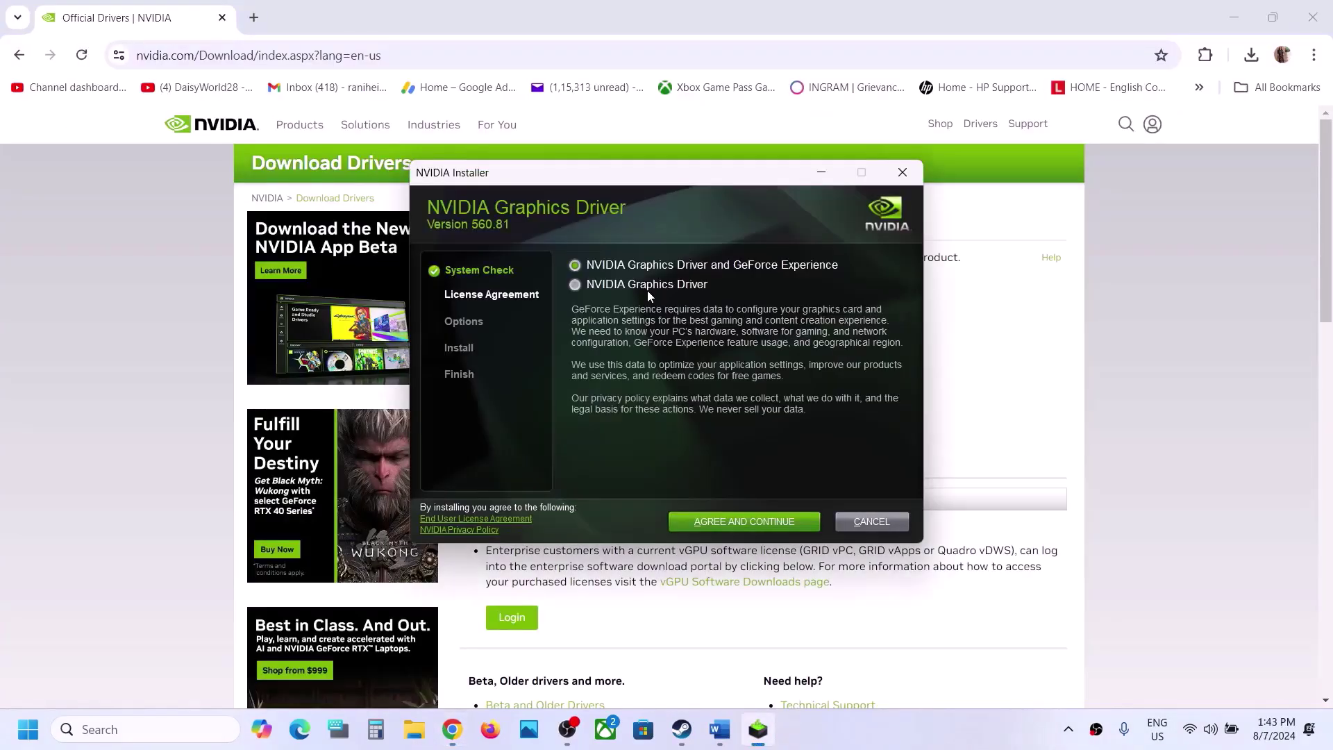
{"action": "left_click", "coordinate": [660, 279]}
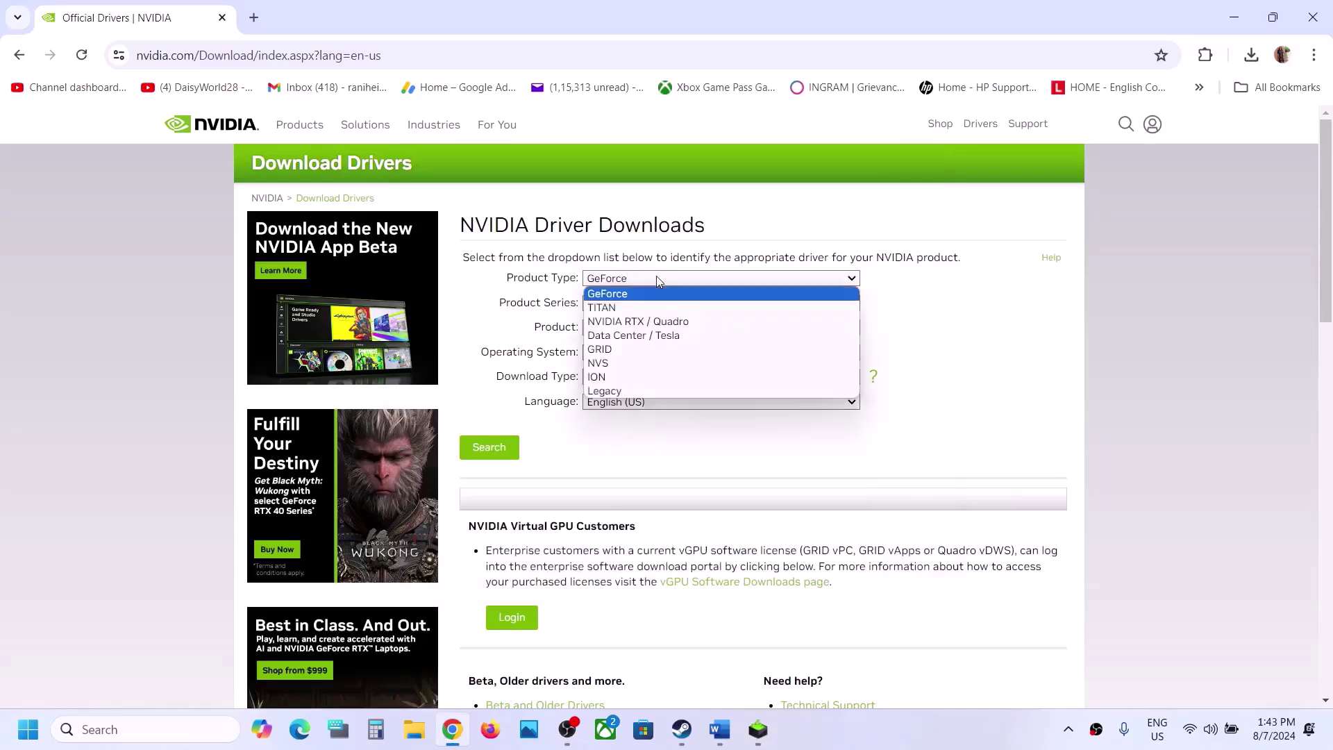
{"action": "left_click", "coordinate": [978, 328]}
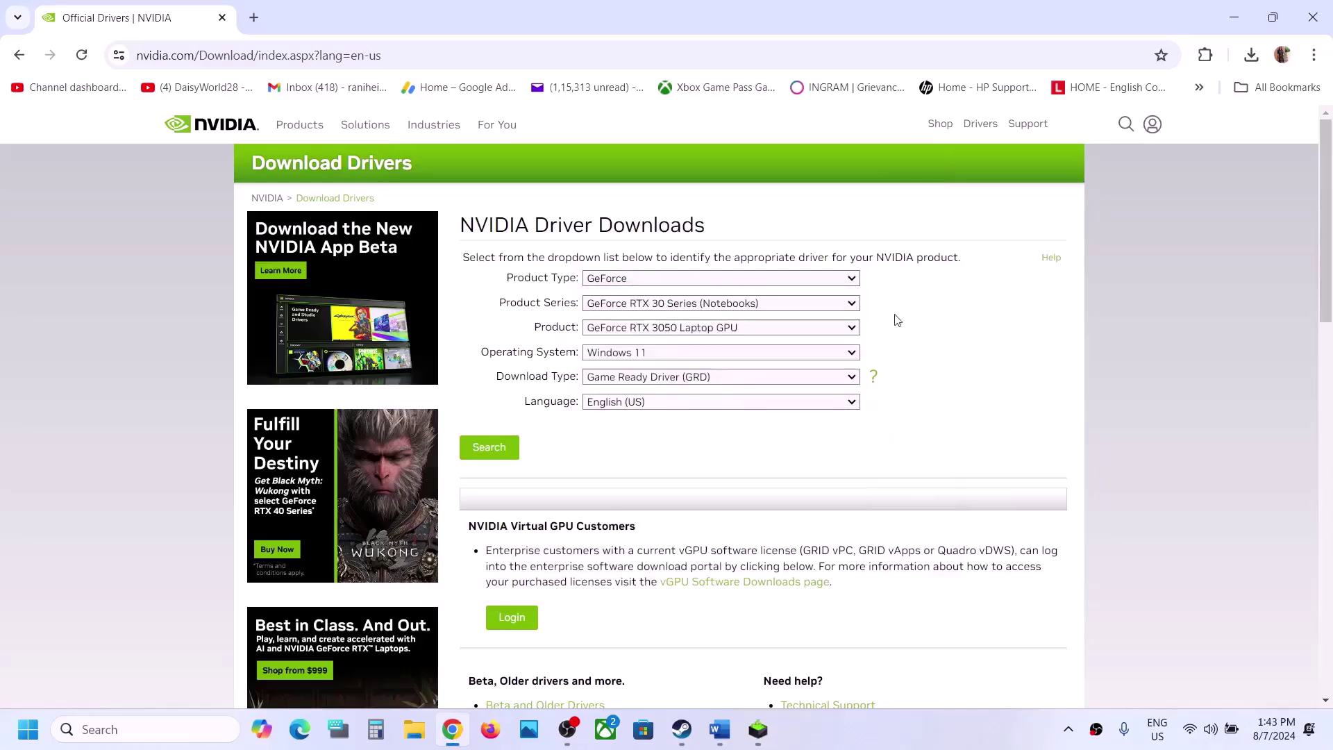
{"action": "left_click", "coordinate": [738, 306]}
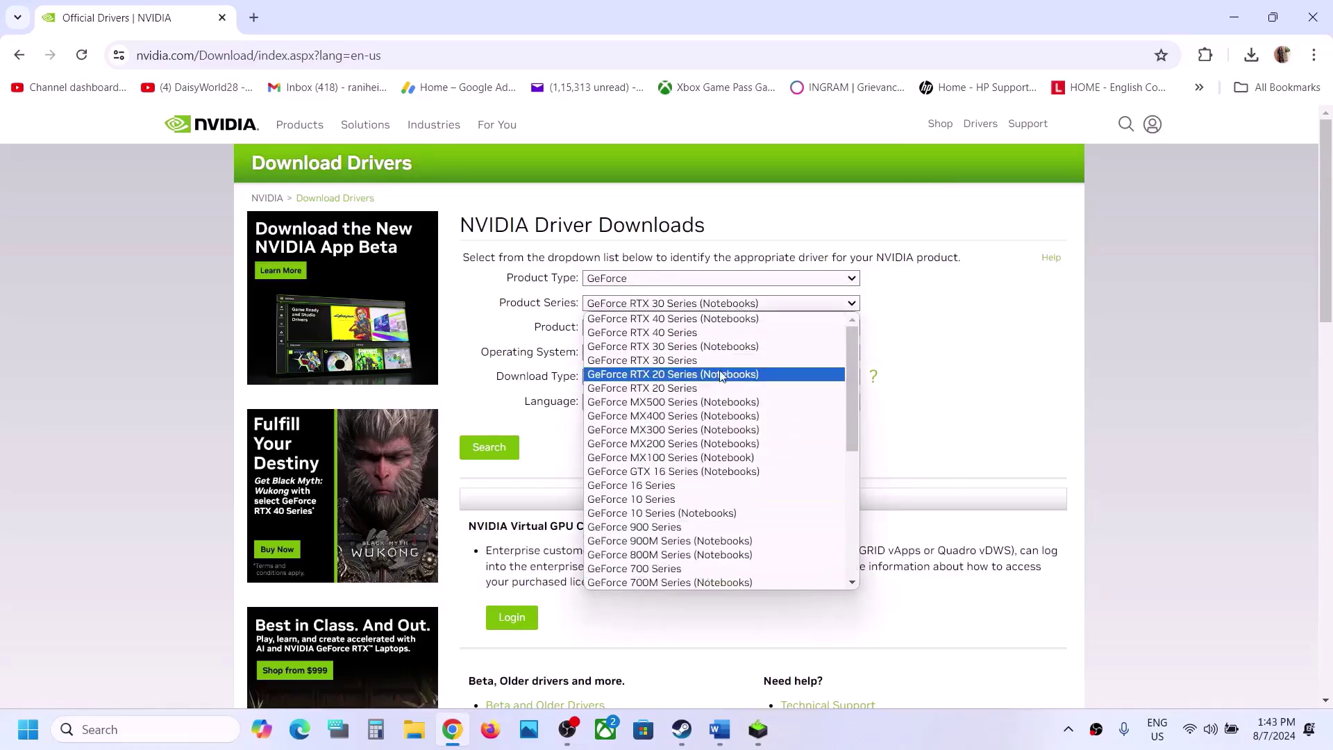
{"action": "left_click", "coordinate": [712, 350]}
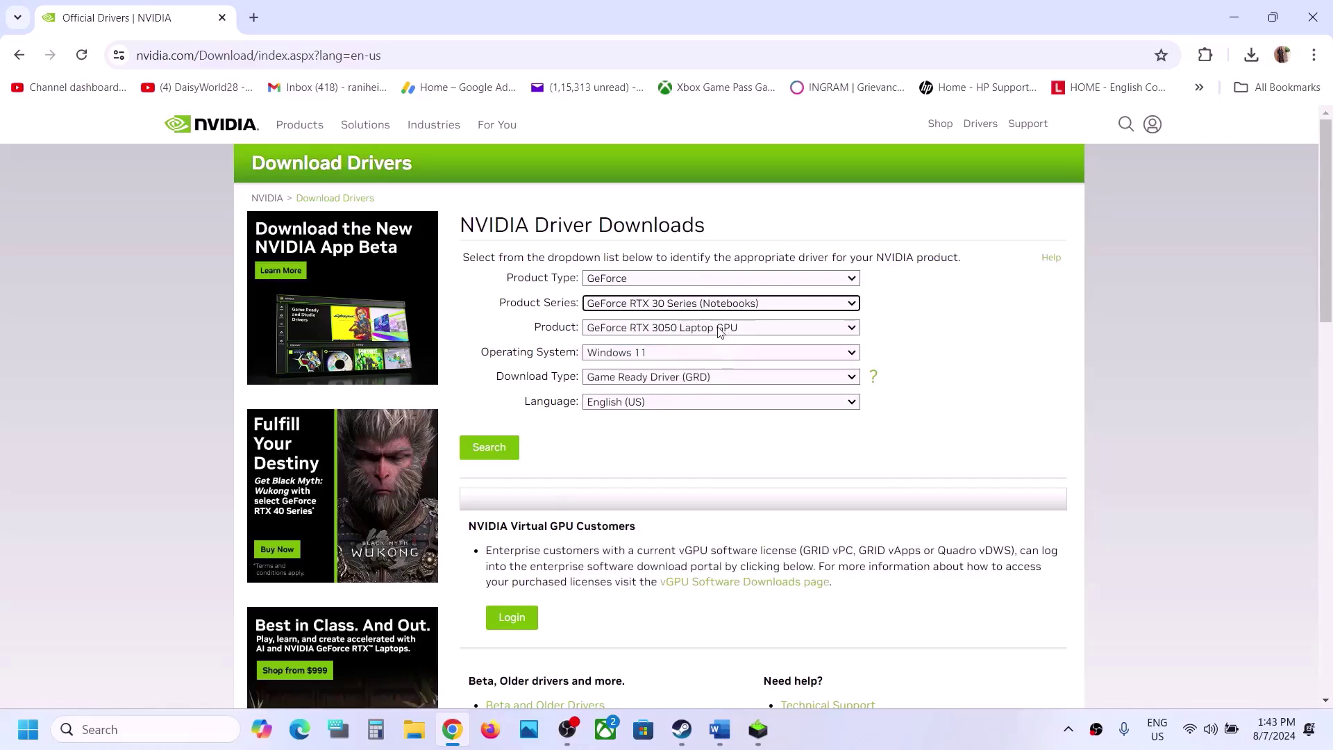
Choose the GeForce RTX 3050 Laptop GPU with Windows 11 and search for its Game Ready Driver
{"action": "left_click", "coordinate": [727, 329]}
{"action": "left_click", "coordinate": [707, 429]}
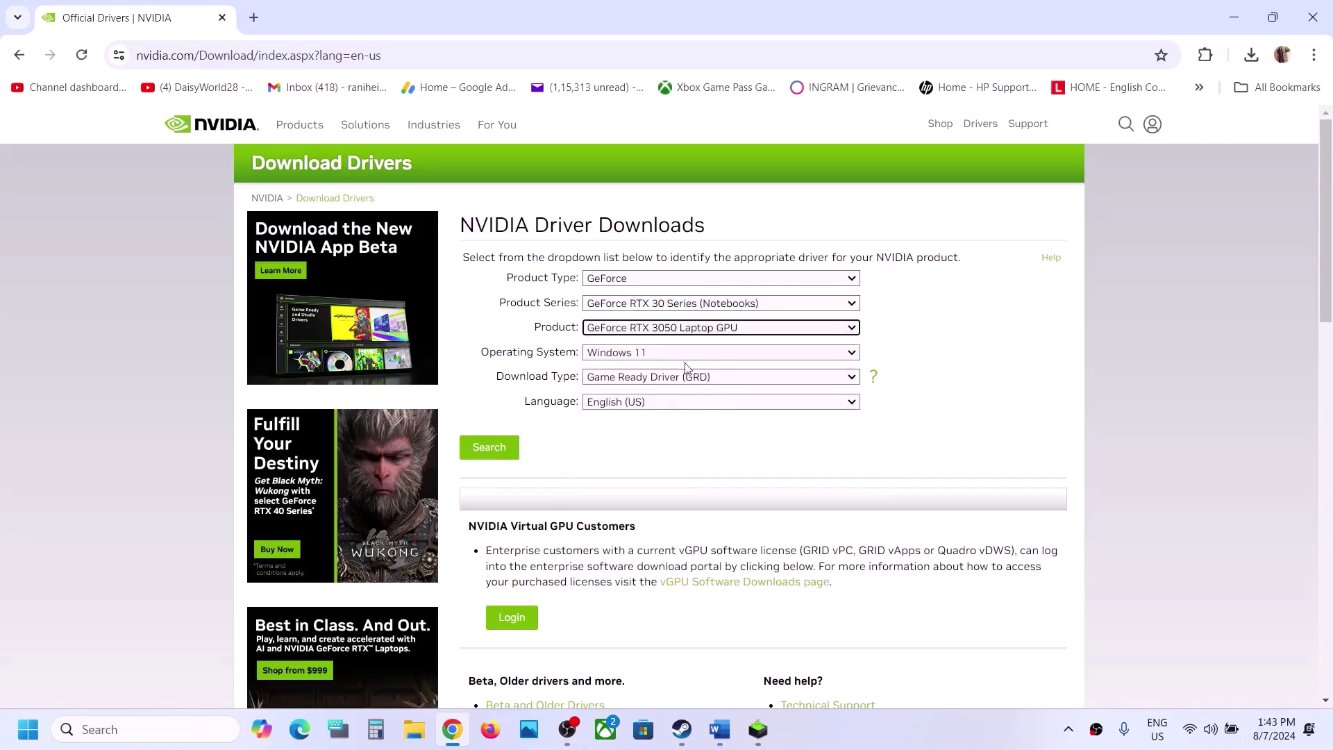
{"action": "left_click", "coordinate": [651, 353]}
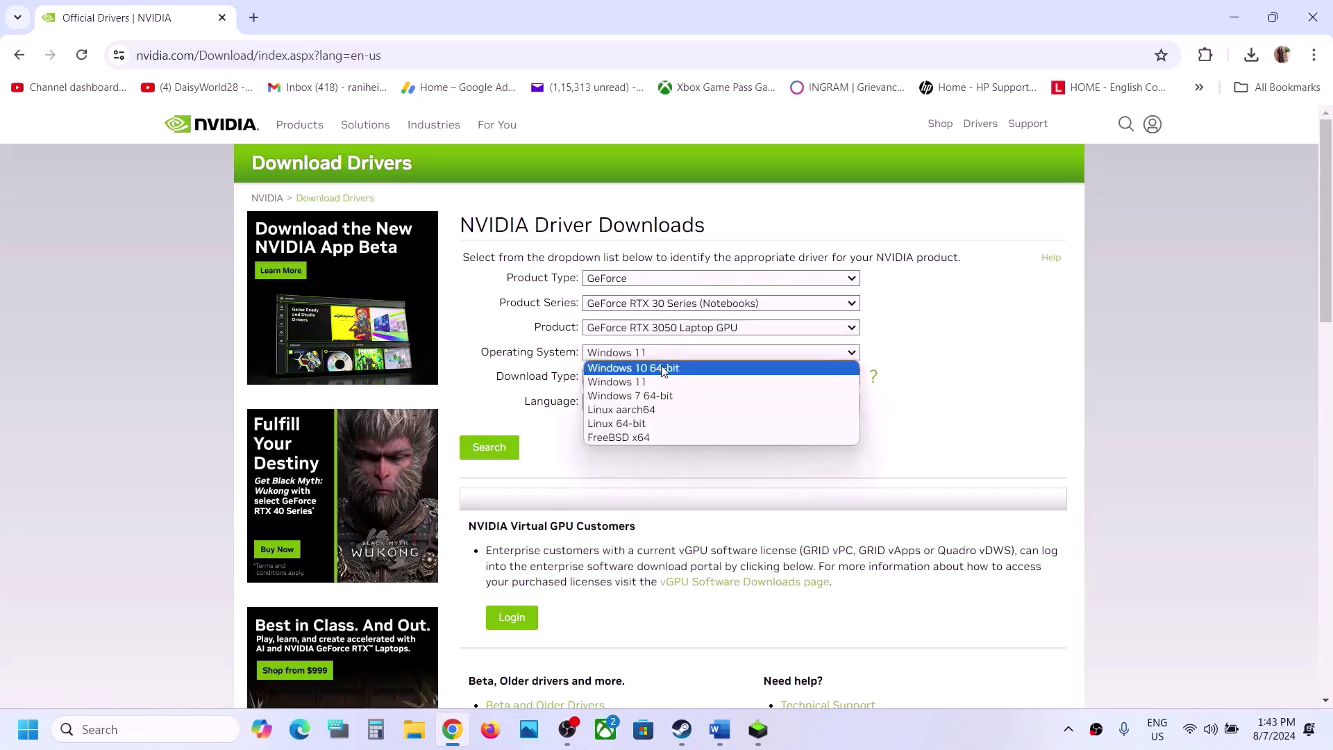
{"action": "left_click", "coordinate": [652, 383]}
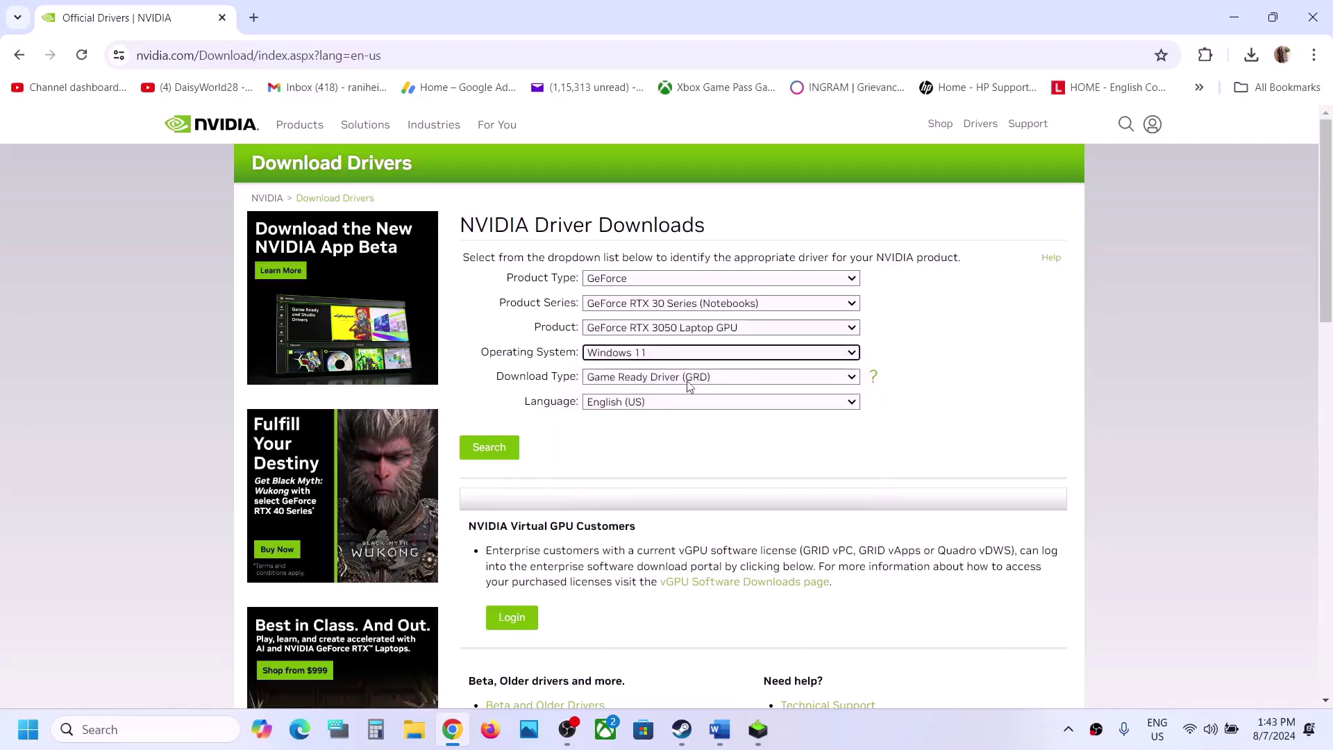
{"action": "left_click", "coordinate": [506, 448]}
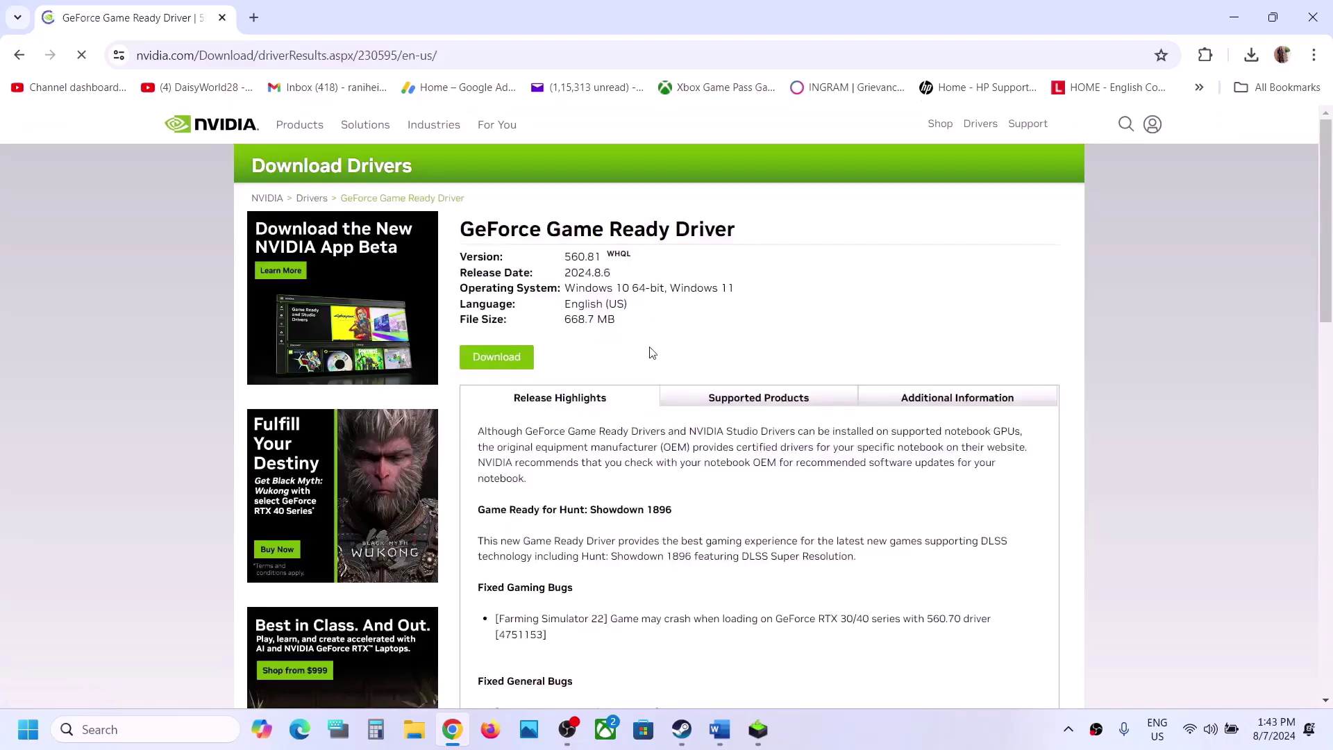
Download the GeForce Game Ready Driver version 560.81 and bring up its NVIDIA installer
{"action": "left_click", "coordinate": [497, 356]}
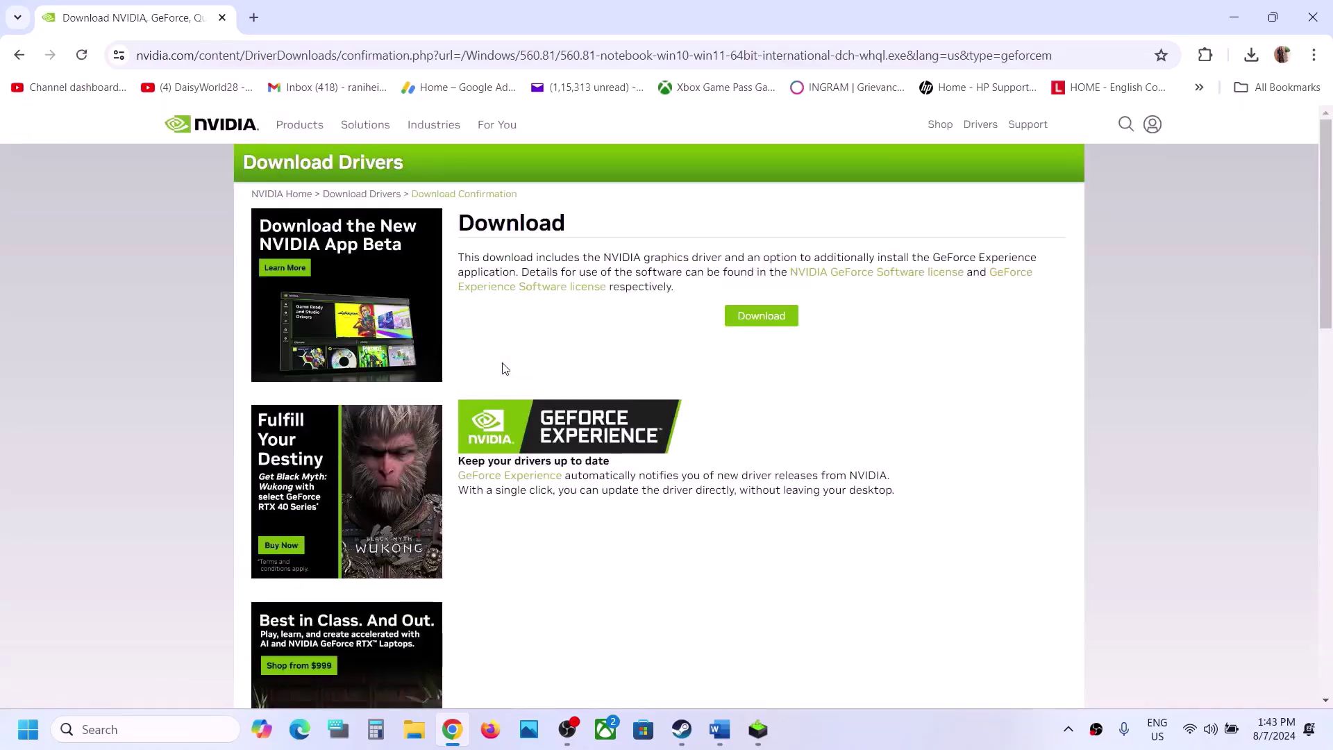
{"action": "left_click", "coordinate": [772, 321]}
{"action": "left_click", "coordinate": [758, 730]}
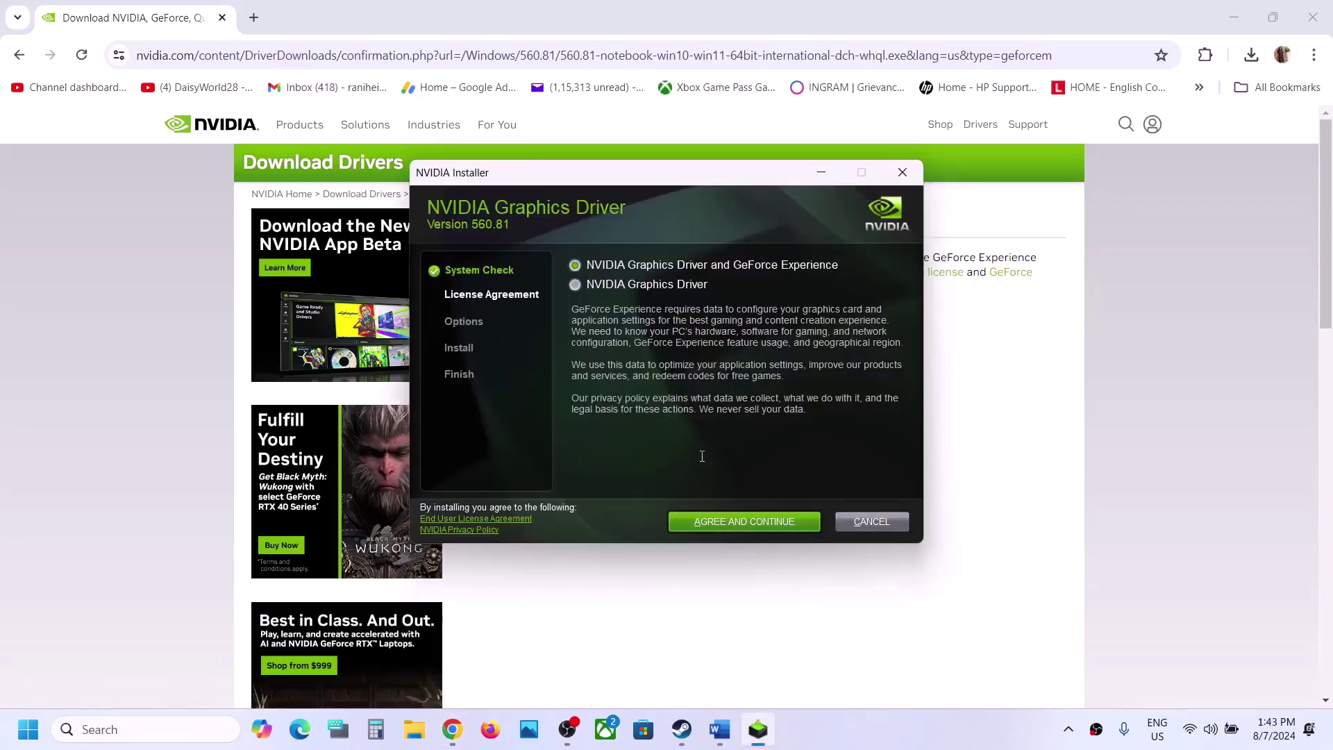
Accept the license for the driver with GeForce Experience, choose Custom (Advanced), enable Perform a clean installation and start the install
{"action": "left_click", "coordinate": [756, 521]}
{"action": "left_click", "coordinate": [617, 368]}
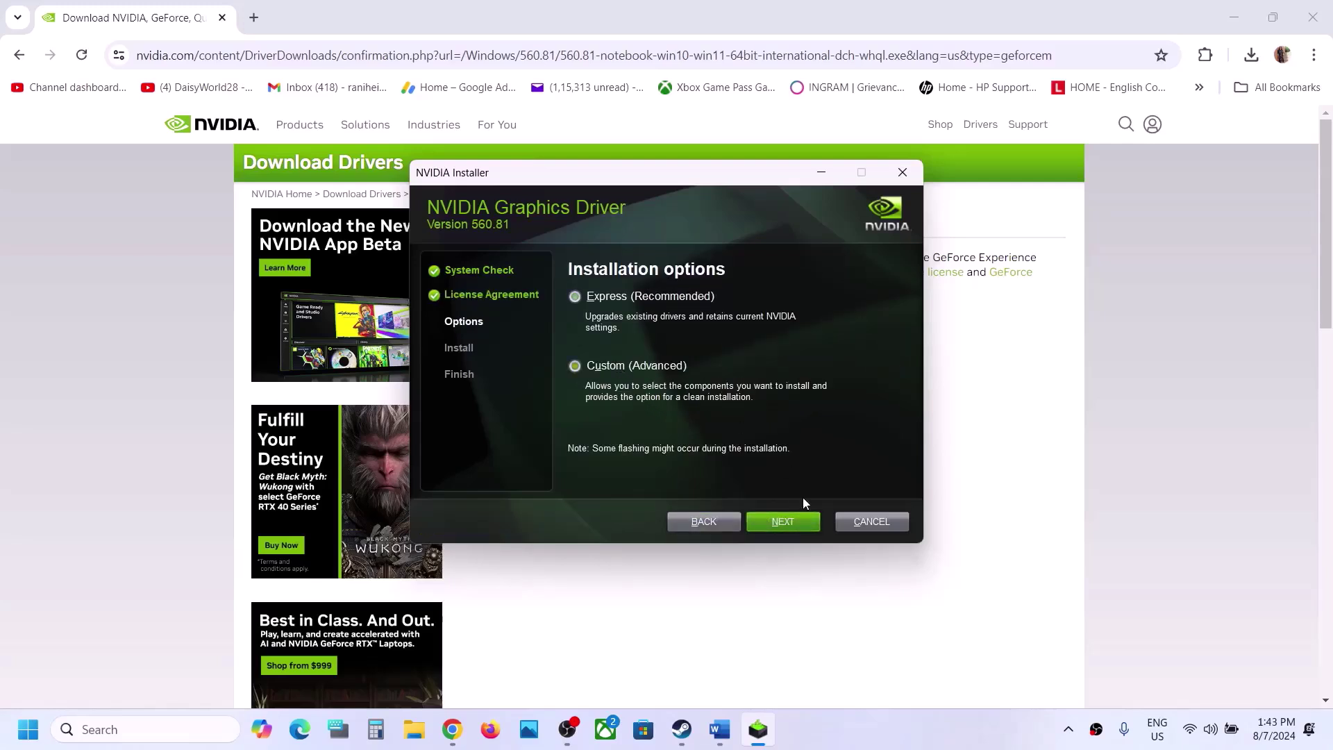
{"action": "left_click", "coordinate": [780, 518]}
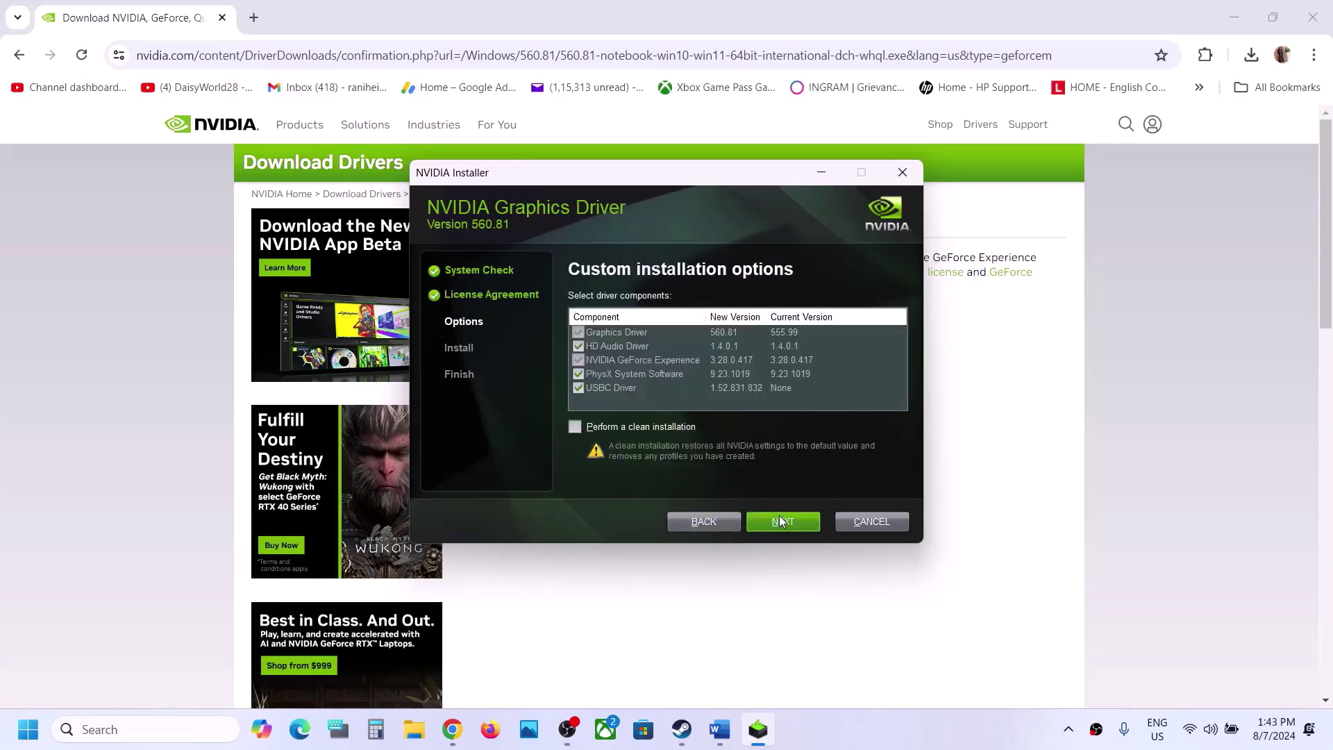
{"action": "left_click", "coordinate": [575, 428]}
{"action": "left_click", "coordinate": [791, 525]}
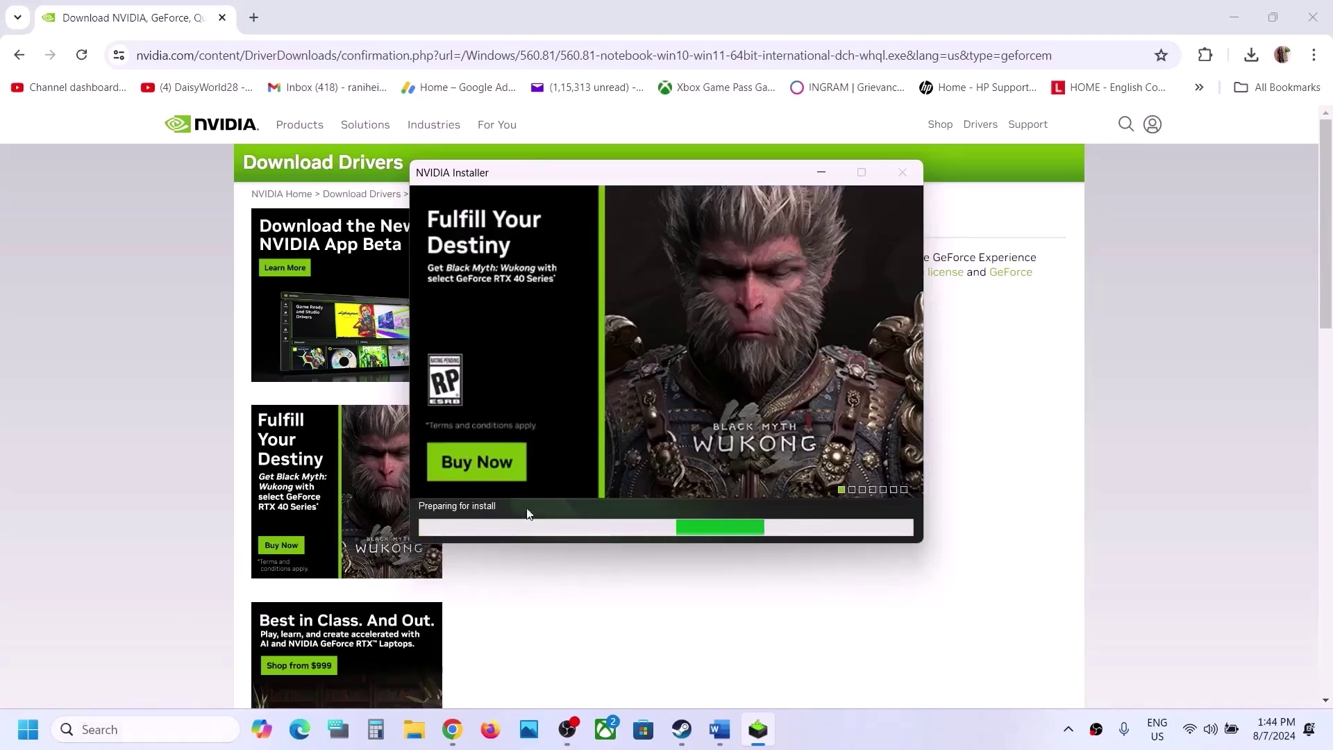
Show the Windows power options used for restarting the computer and dismiss them without restarting
{"action": "left_click", "coordinate": [28, 729]}
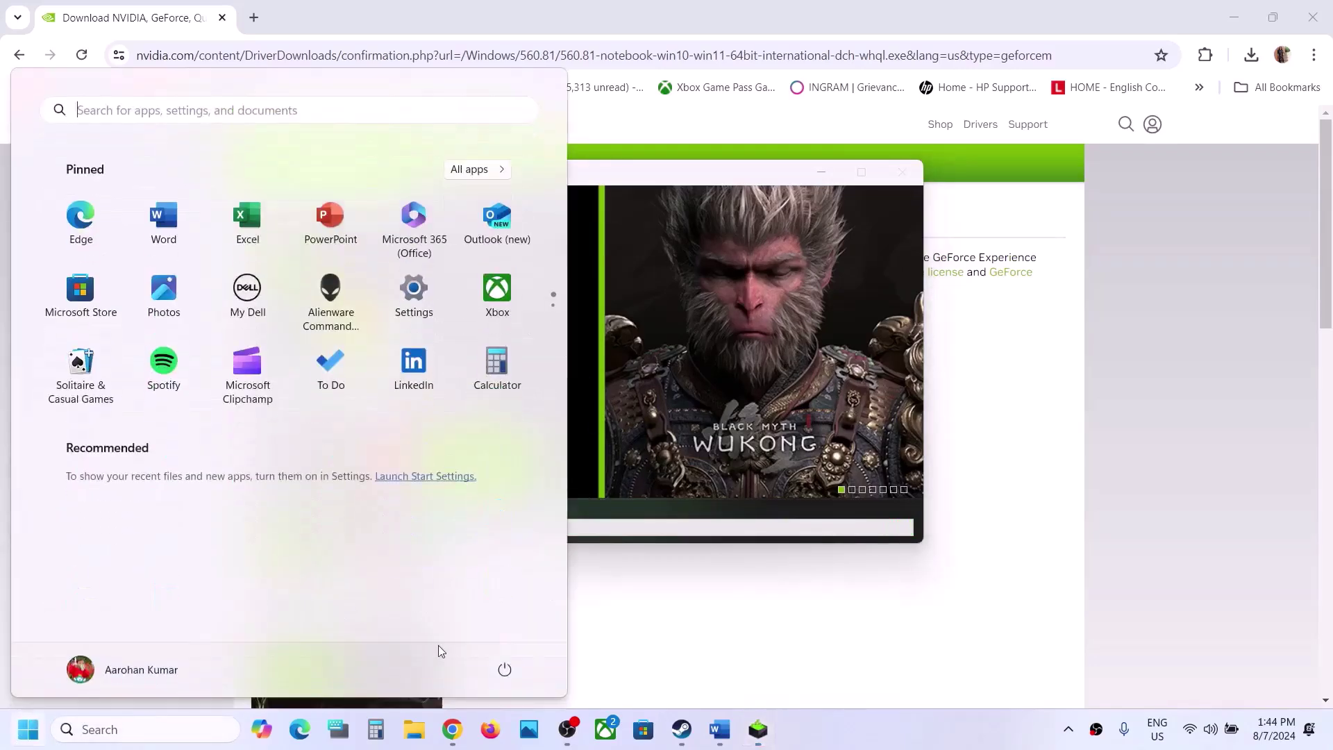
{"action": "left_click", "coordinate": [505, 668]}
{"action": "left_click", "coordinate": [747, 592]}
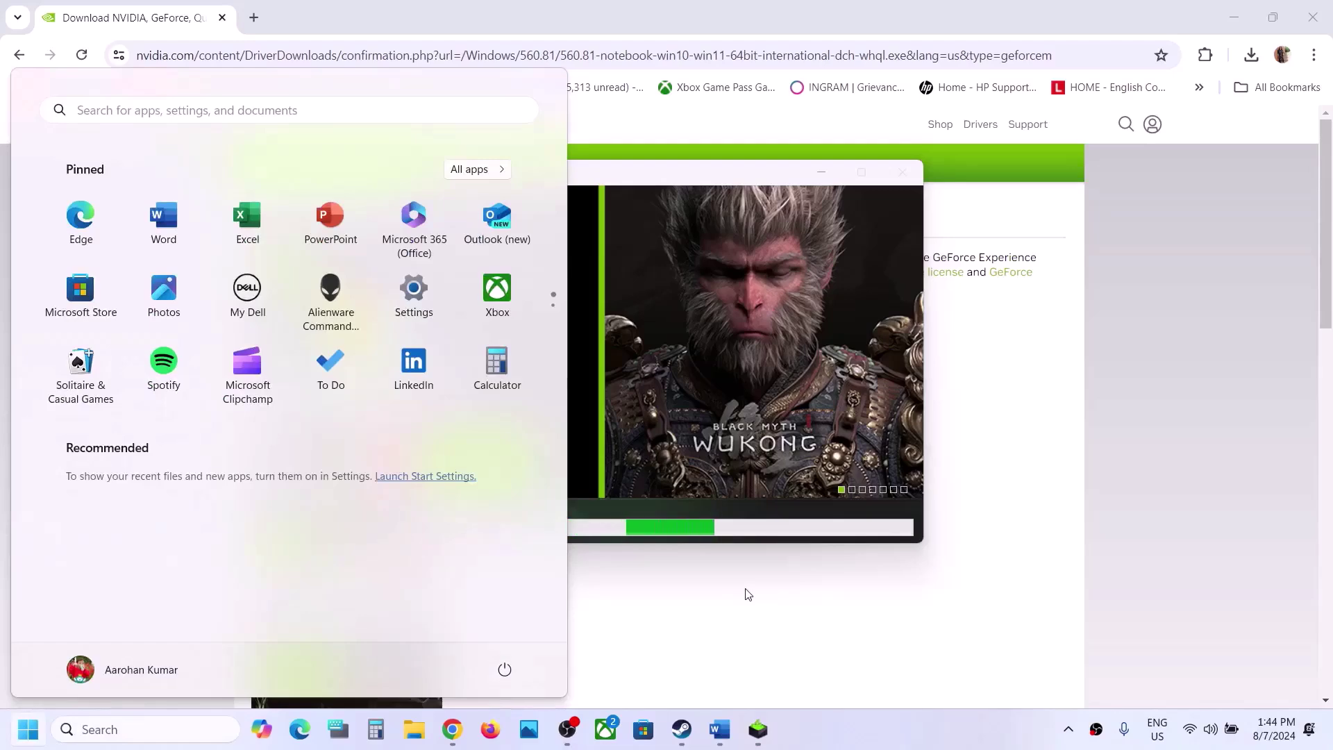
{"action": "left_click", "coordinate": [807, 397]}
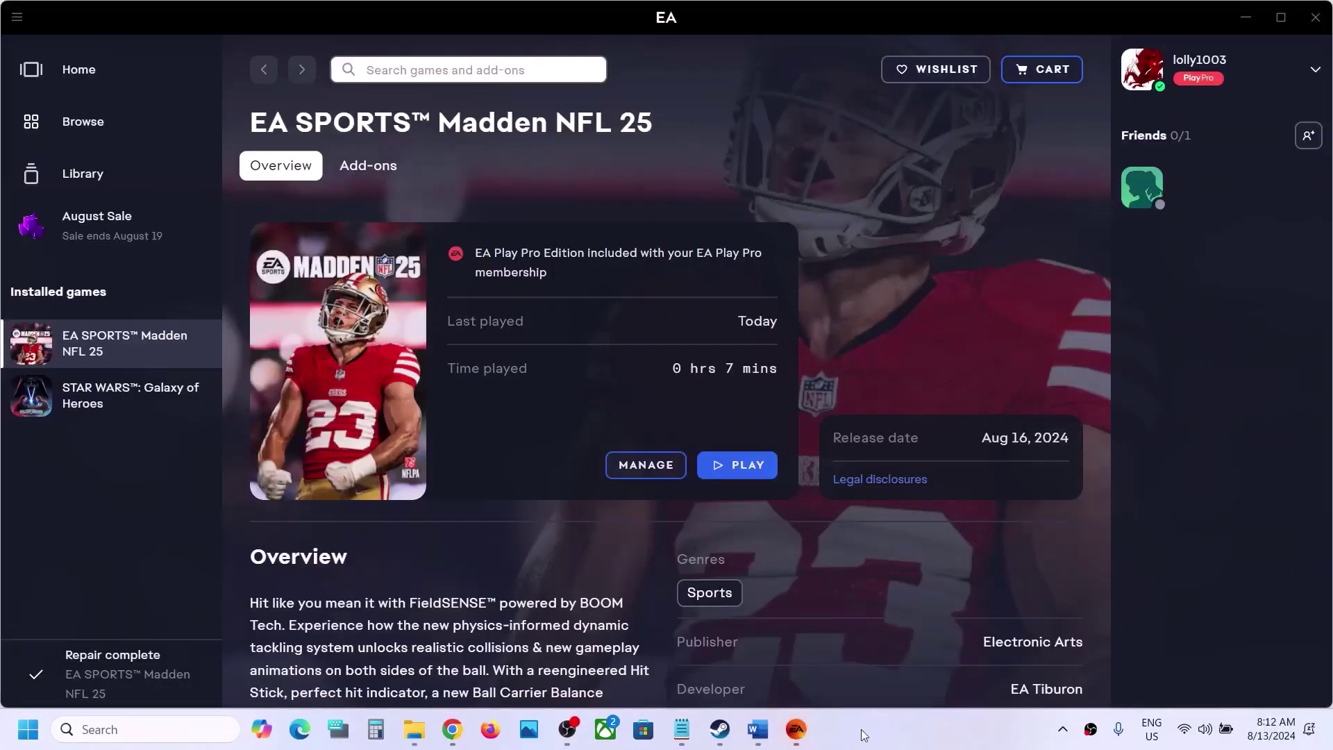
Switch to the Word document and go to Step 11 on running the game on the dedicated graphics card, highlighting the word graphics
{"action": "left_click", "coordinate": [759, 729]}
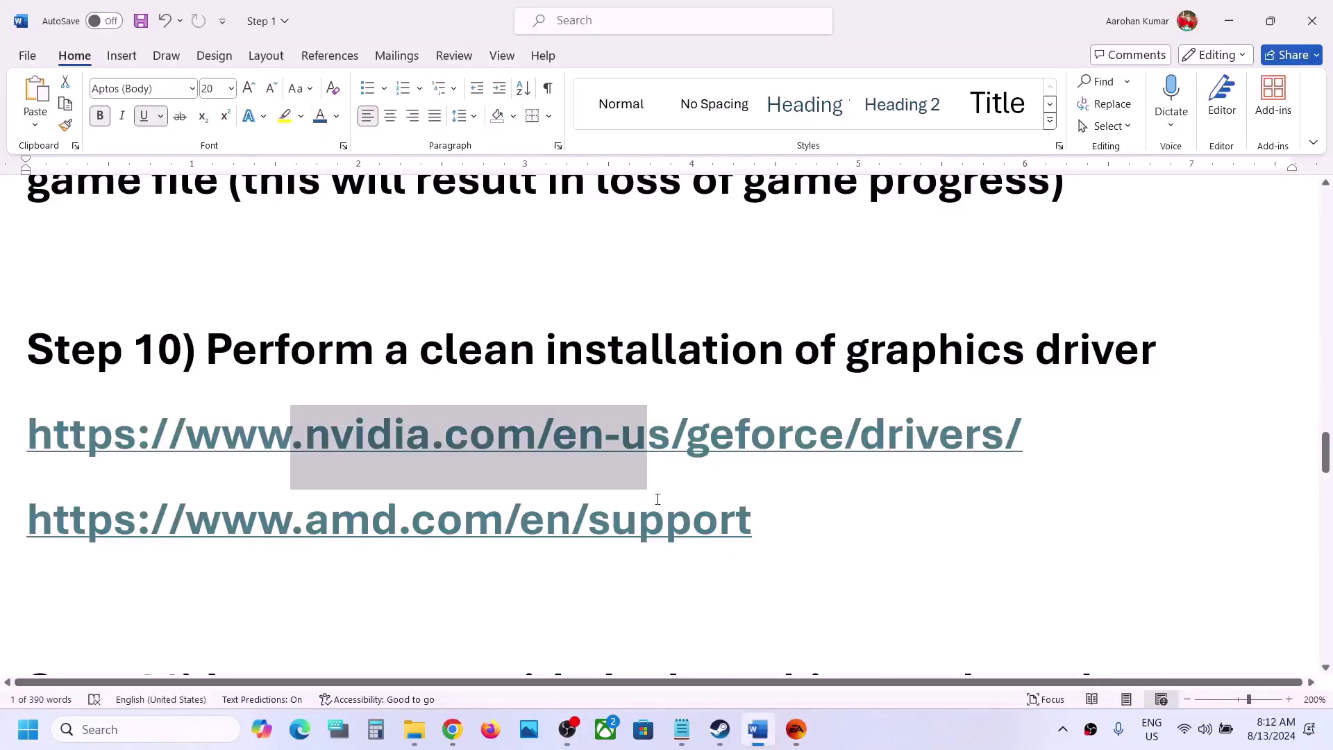
{"action": "scroll", "coordinate": [551, 468], "scroll_direction": "down", "scroll_amount": 4}
{"action": "scroll", "coordinate": [550, 468], "scroll_direction": "up", "scroll_amount": 2}
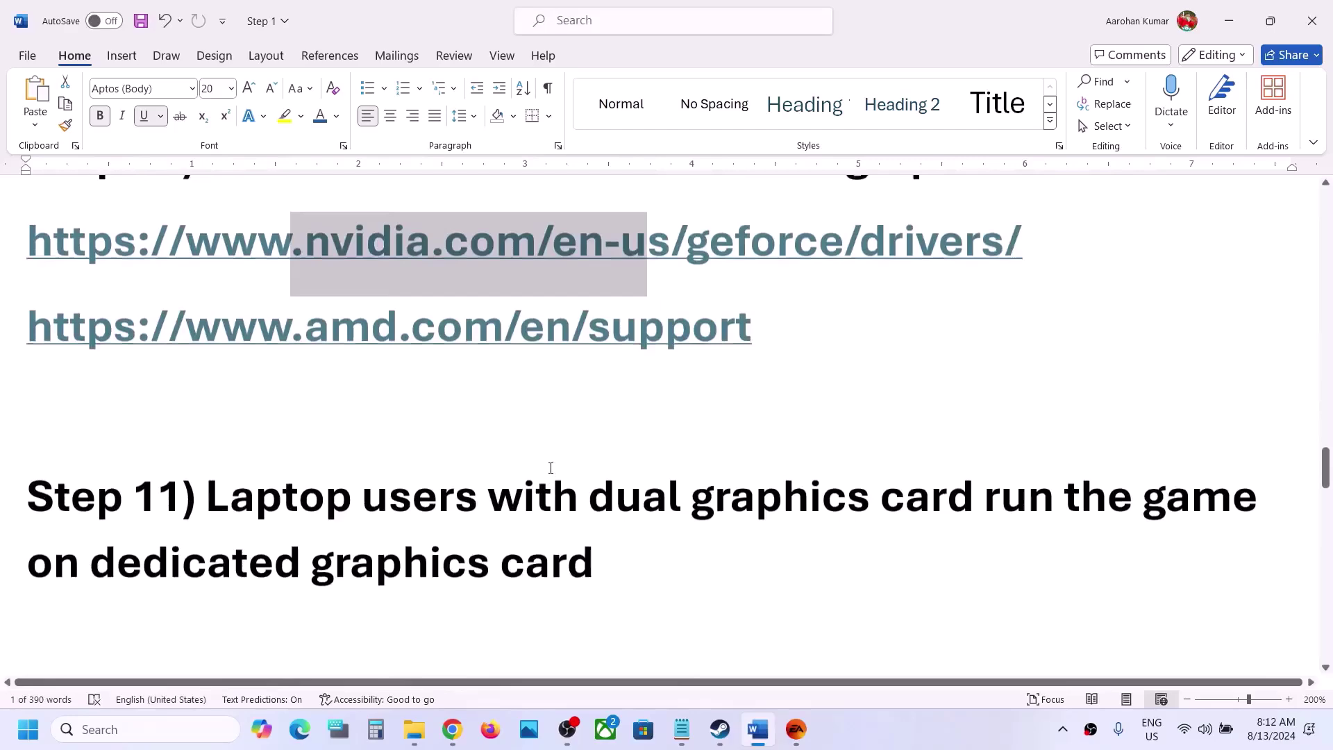
{"action": "double_click", "coordinate": [729, 498]}
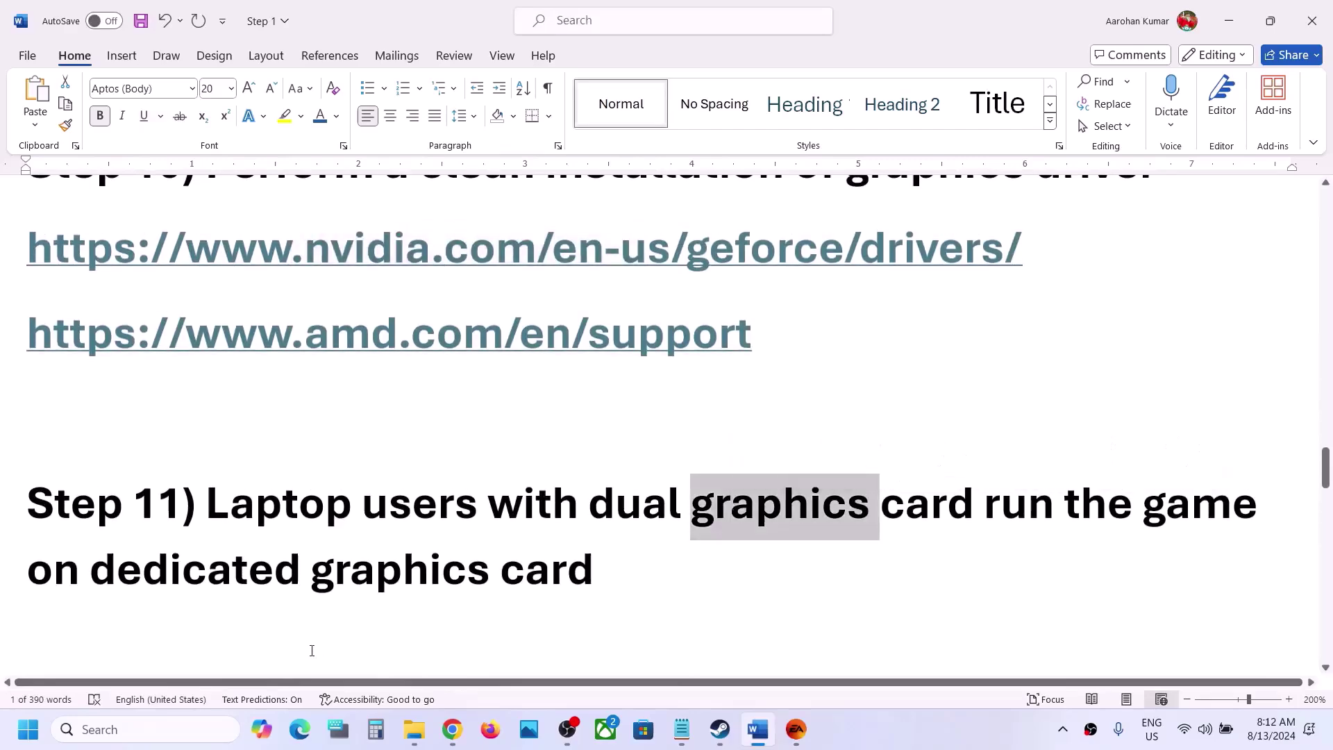
Search Windows for graphics settings and open the Graphics settings page
{"action": "left_click", "coordinate": [177, 730]}
{"action": "type", "text": "graphics"}
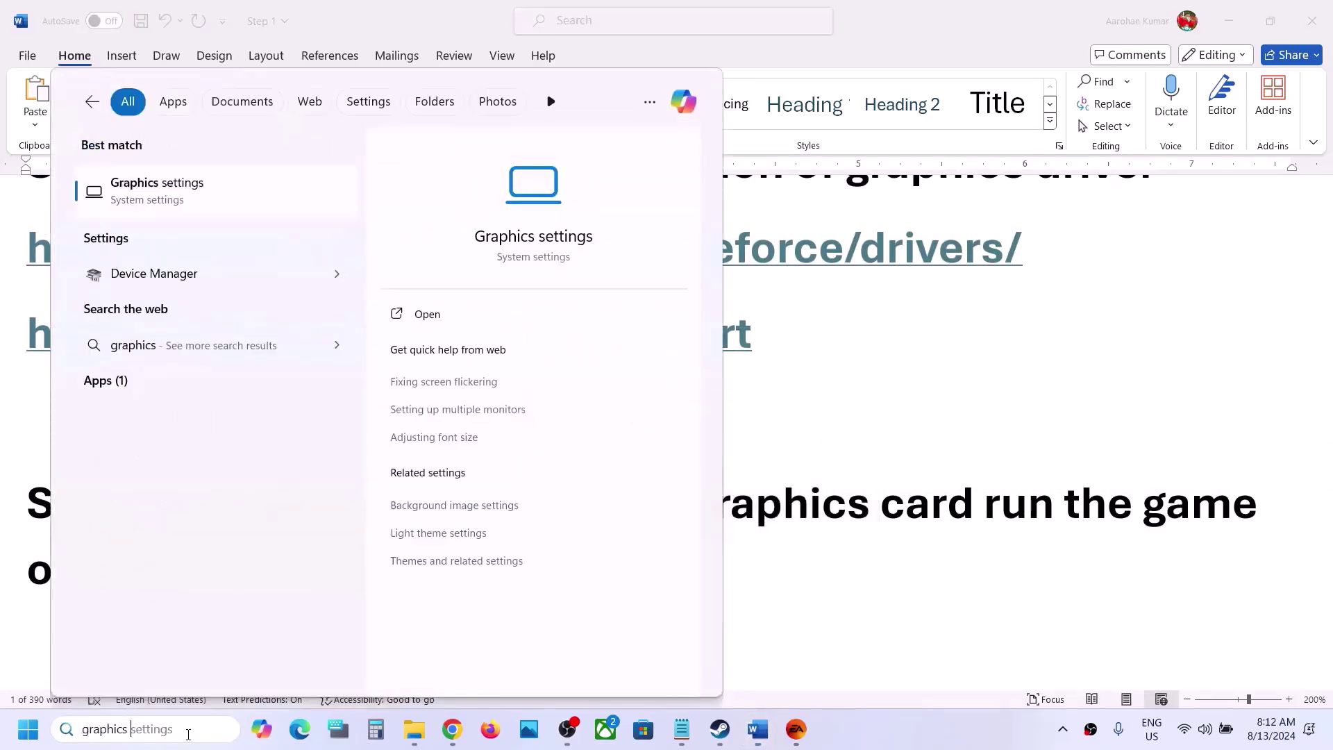
{"action": "type", "text": "settings"}
{"action": "left_click", "coordinate": [144, 195]}
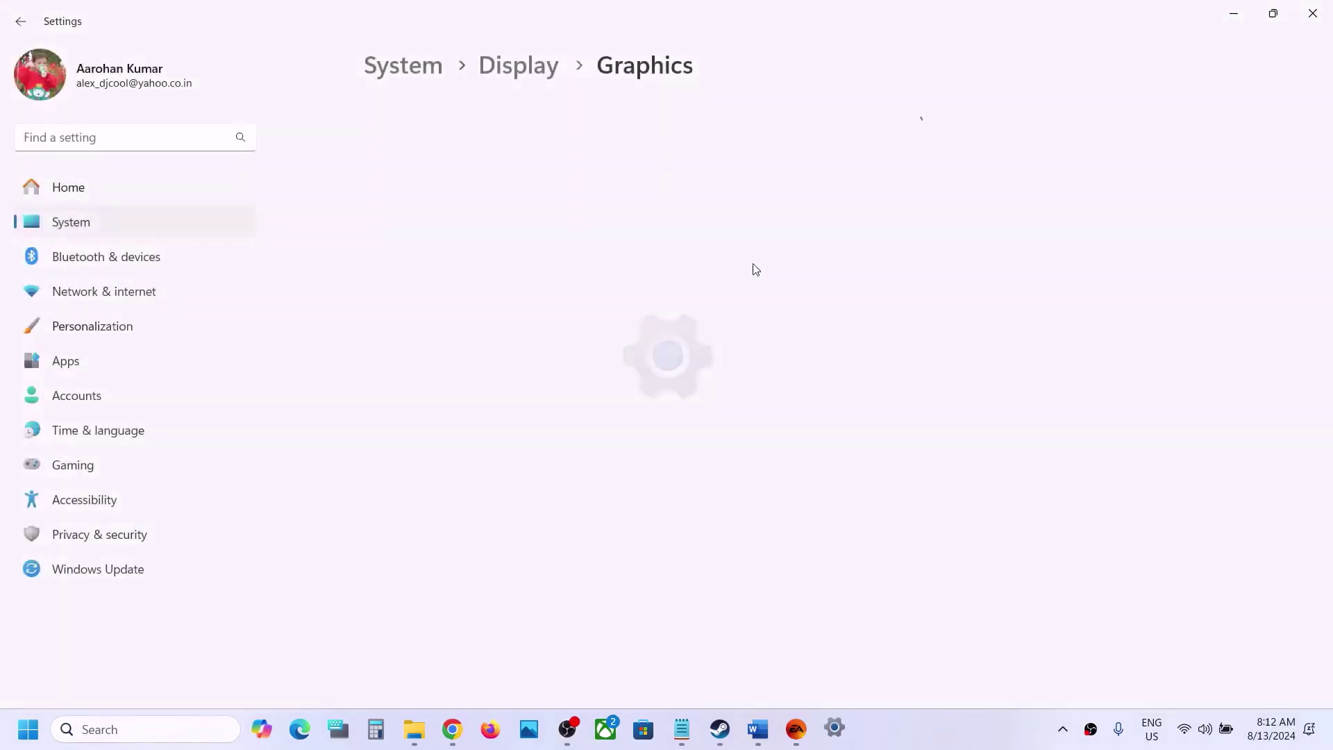
Add the Madden25 application from C:\Program Files\EA Games\Madden NFL 25 to the custom graphics options for apps
{"action": "left_click", "coordinate": [404, 312]}
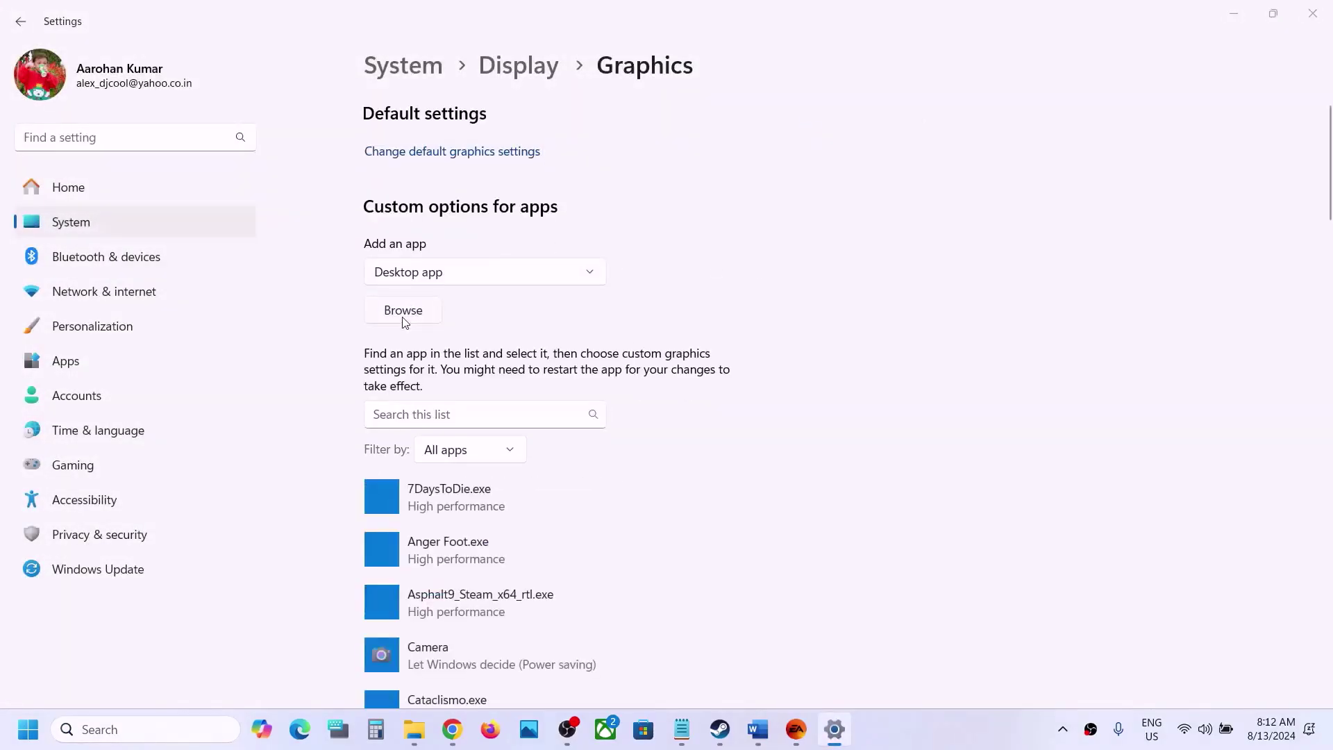
{"action": "double_click", "coordinate": [234, 165]}
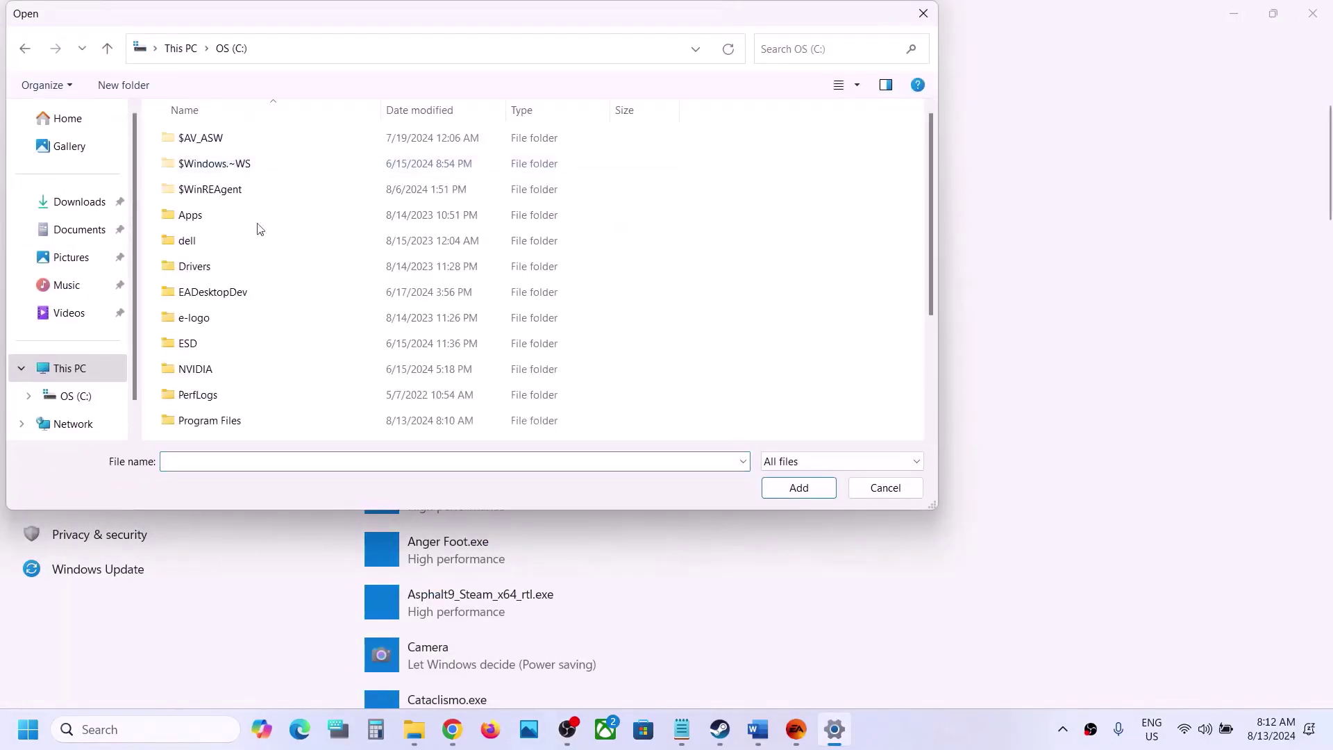
{"action": "scroll", "coordinate": [256, 229], "scroll_direction": "down", "scroll_amount": 3}
{"action": "double_click", "coordinate": [229, 260]}
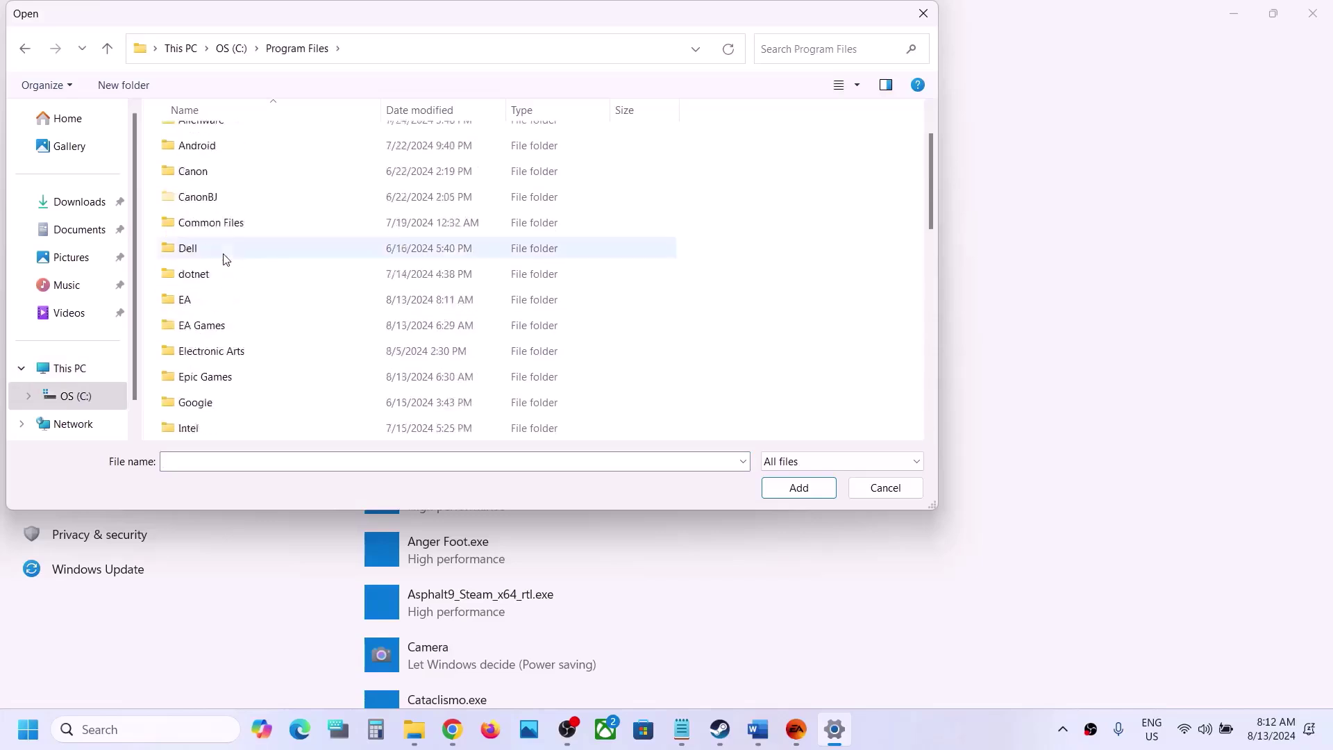
{"action": "scroll", "coordinate": [213, 265], "scroll_direction": "down", "scroll_amount": 1}
{"action": "double_click", "coordinate": [201, 248]}
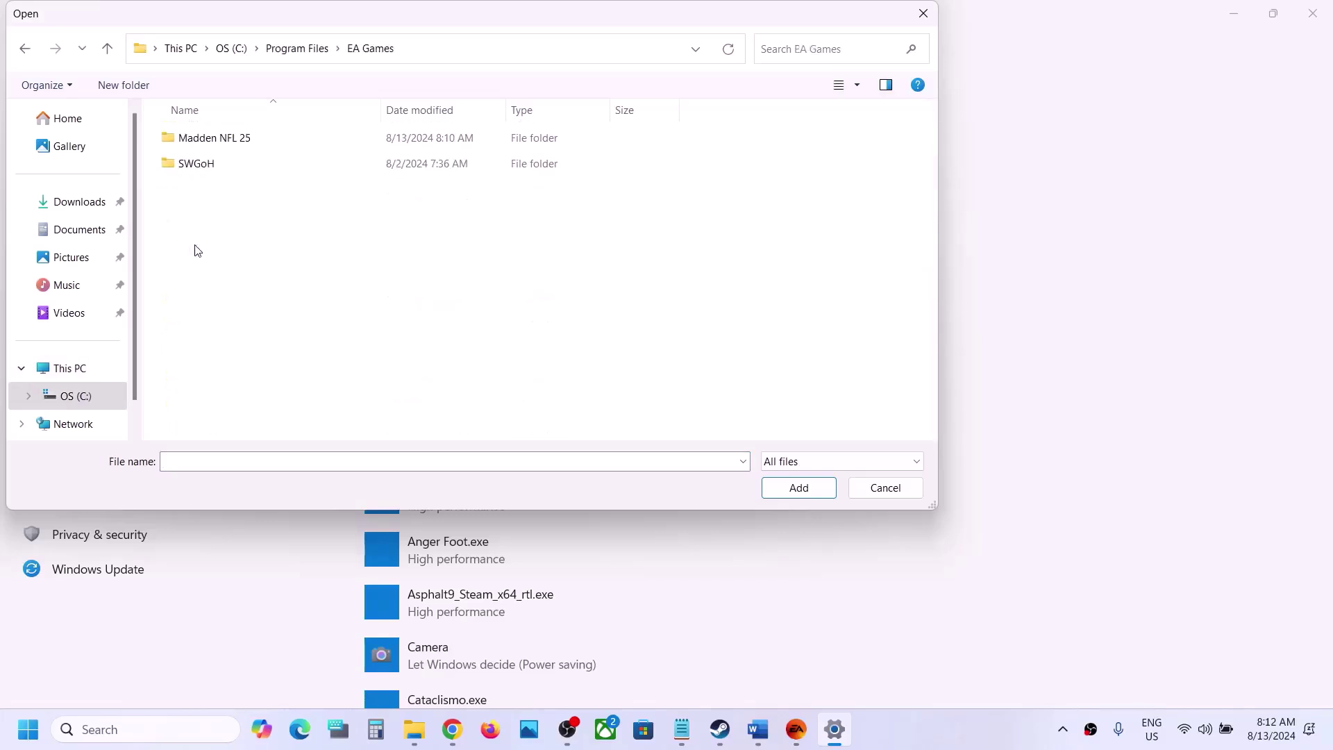
{"action": "double_click", "coordinate": [224, 139]}
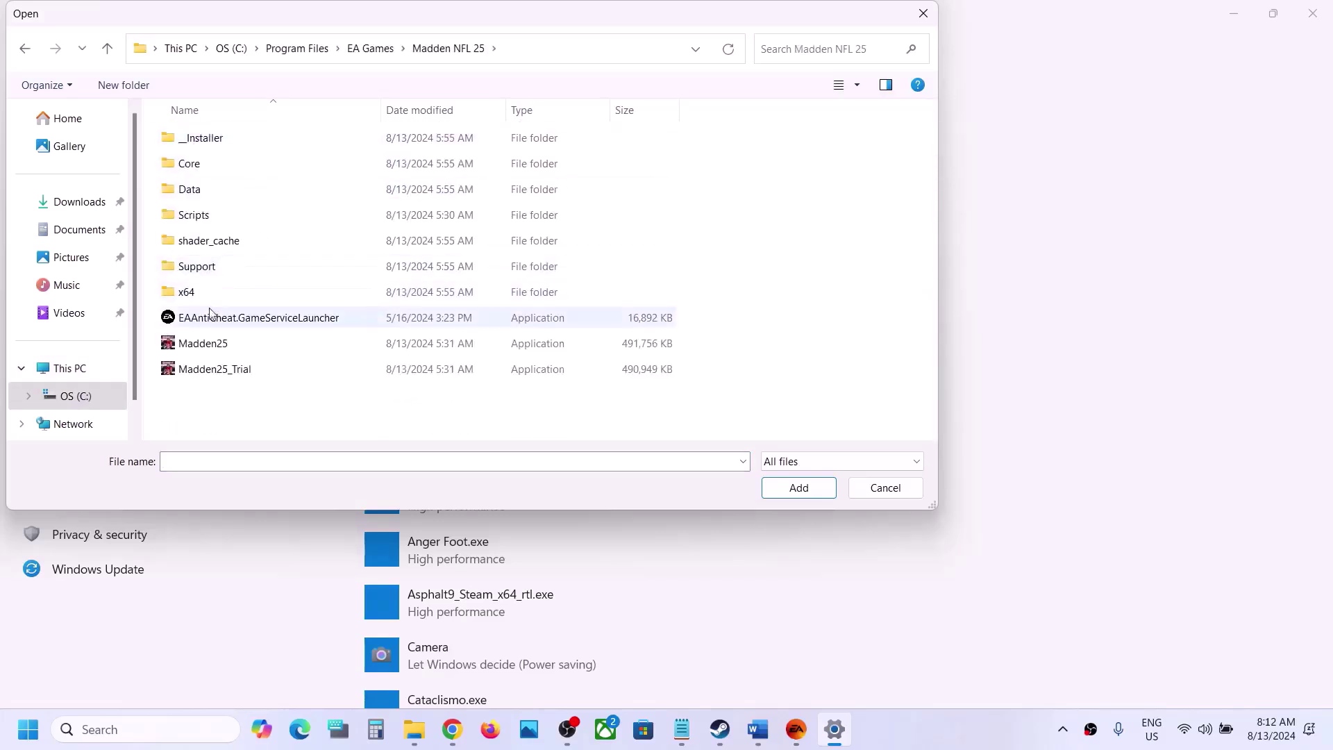
{"action": "left_click", "coordinate": [203, 345]}
{"action": "left_click", "coordinate": [798, 487]}
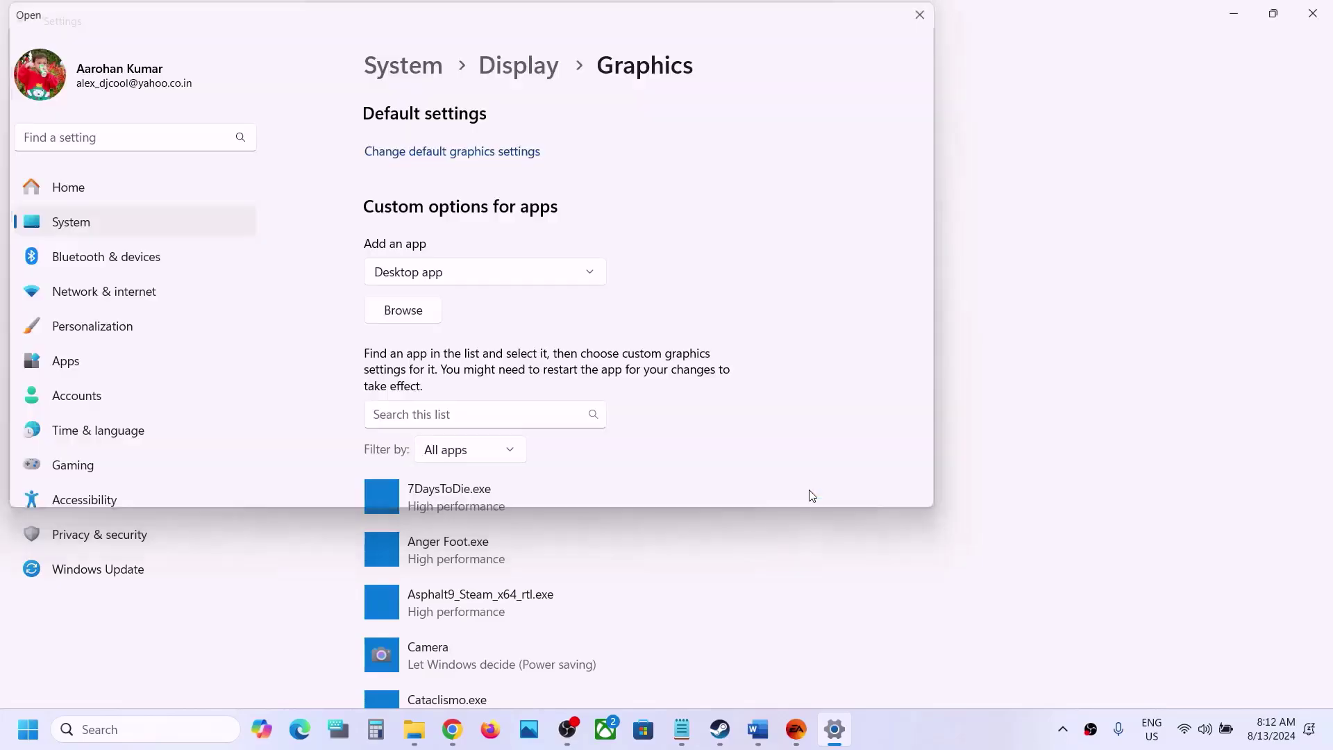
Set the graphics preference of Madden NFL 25 to High performance and save it
{"action": "left_click", "coordinate": [617, 590]}
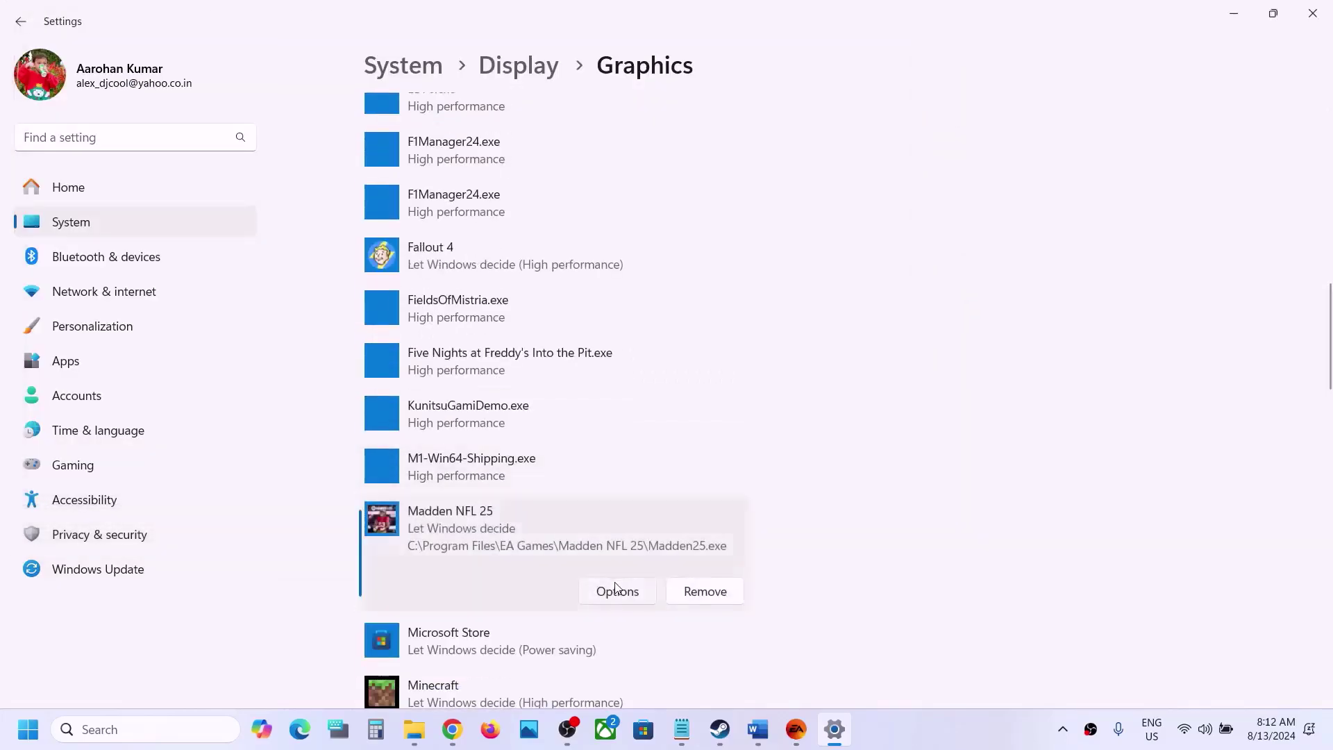
{"action": "left_click", "coordinate": [558, 363]}
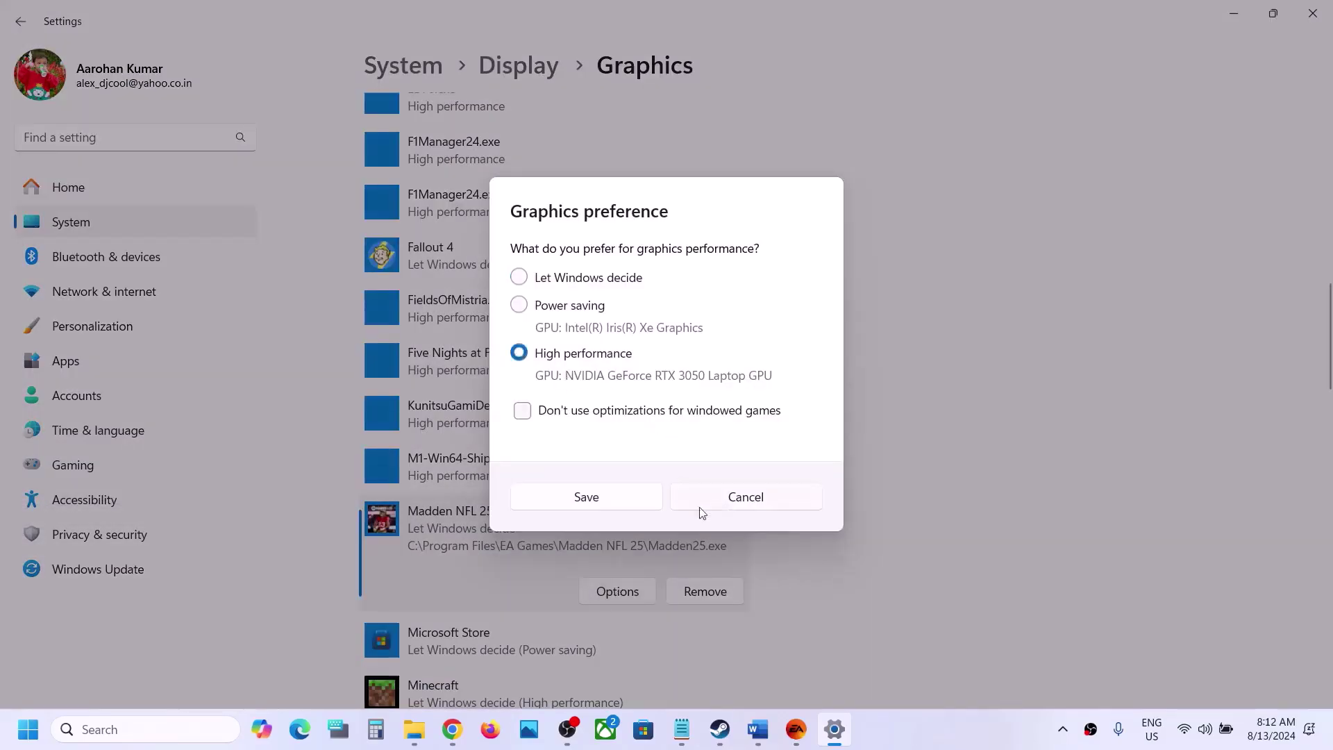
{"action": "left_click", "coordinate": [596, 504]}
Return to the Word document and highlight the Step 12 text Update Windows 11/10
{"action": "left_click", "coordinate": [757, 729]}
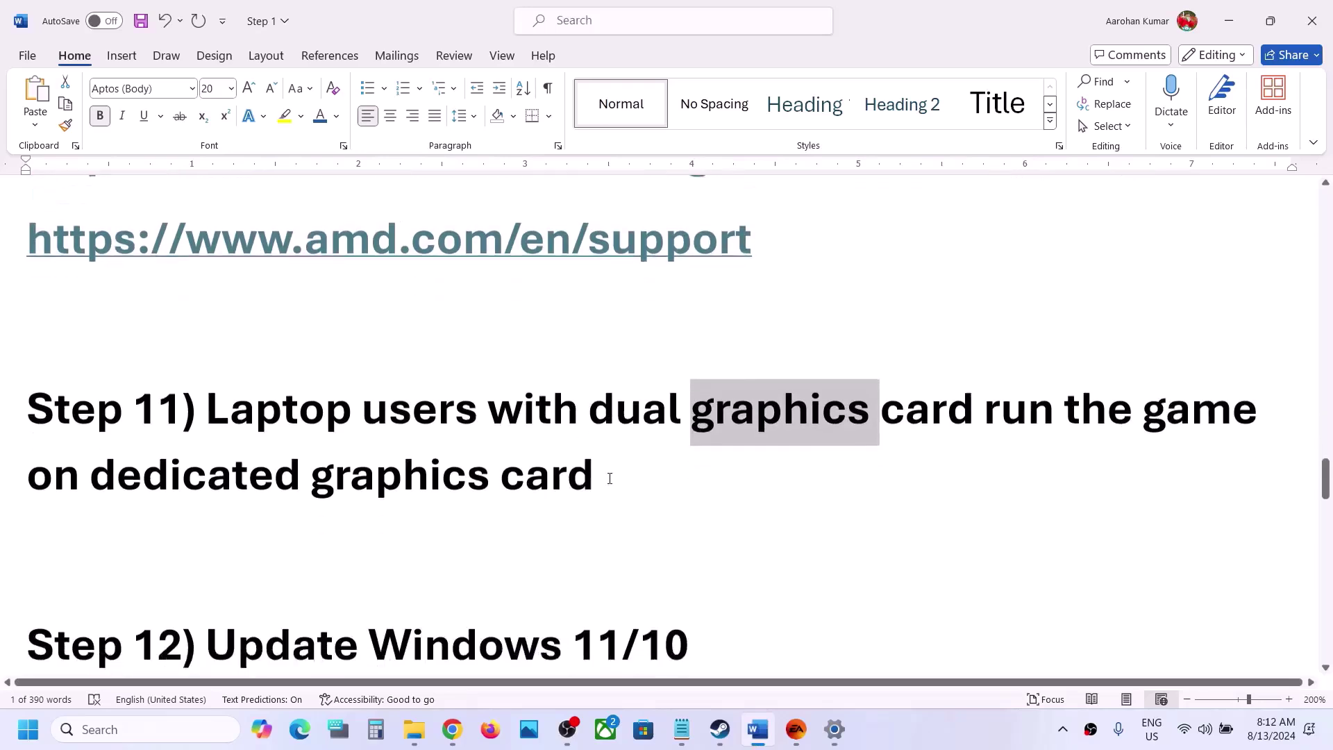
{"action": "scroll", "coordinate": [610, 479], "scroll_direction": "down", "scroll_amount": 3}
{"action": "left_click_drag", "start_coordinate": [206, 494], "coordinate": [681, 488]}
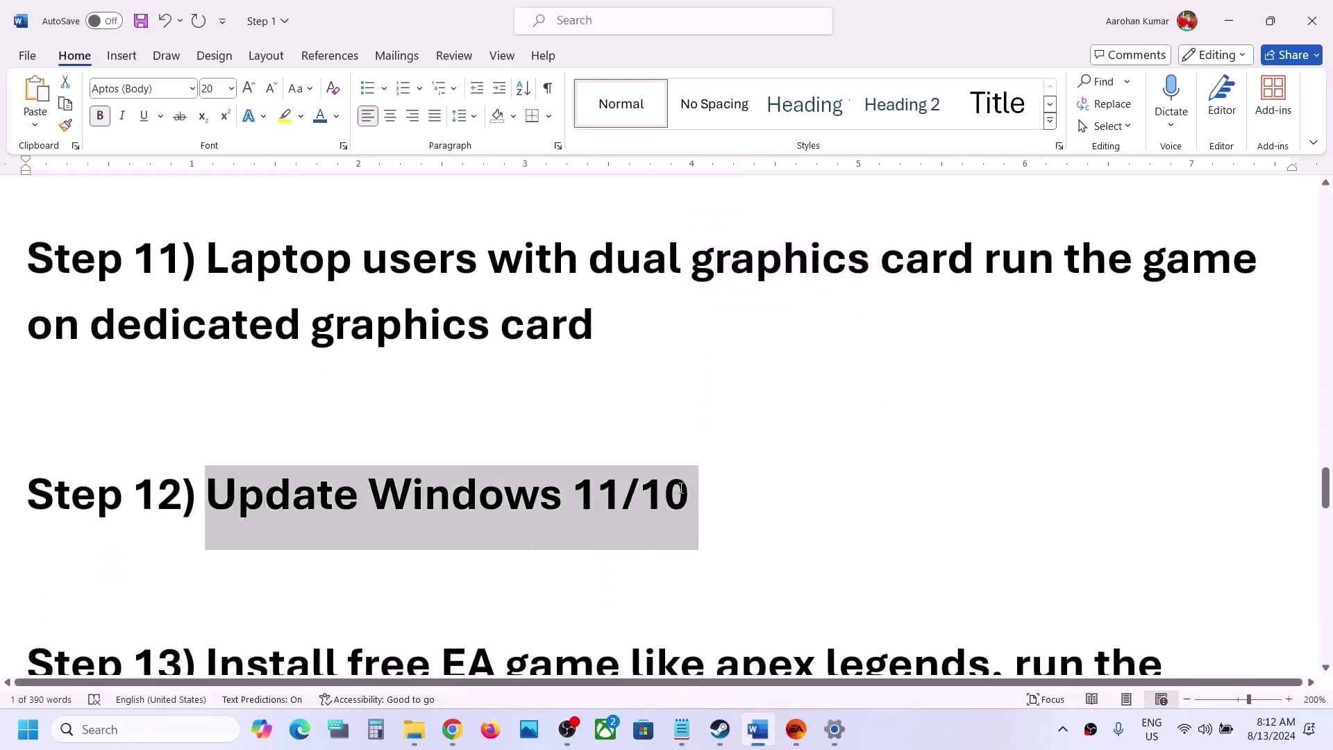
Switch back to Settings, open Windows Update and check for updates
{"action": "key", "text": "alt+Tab"}
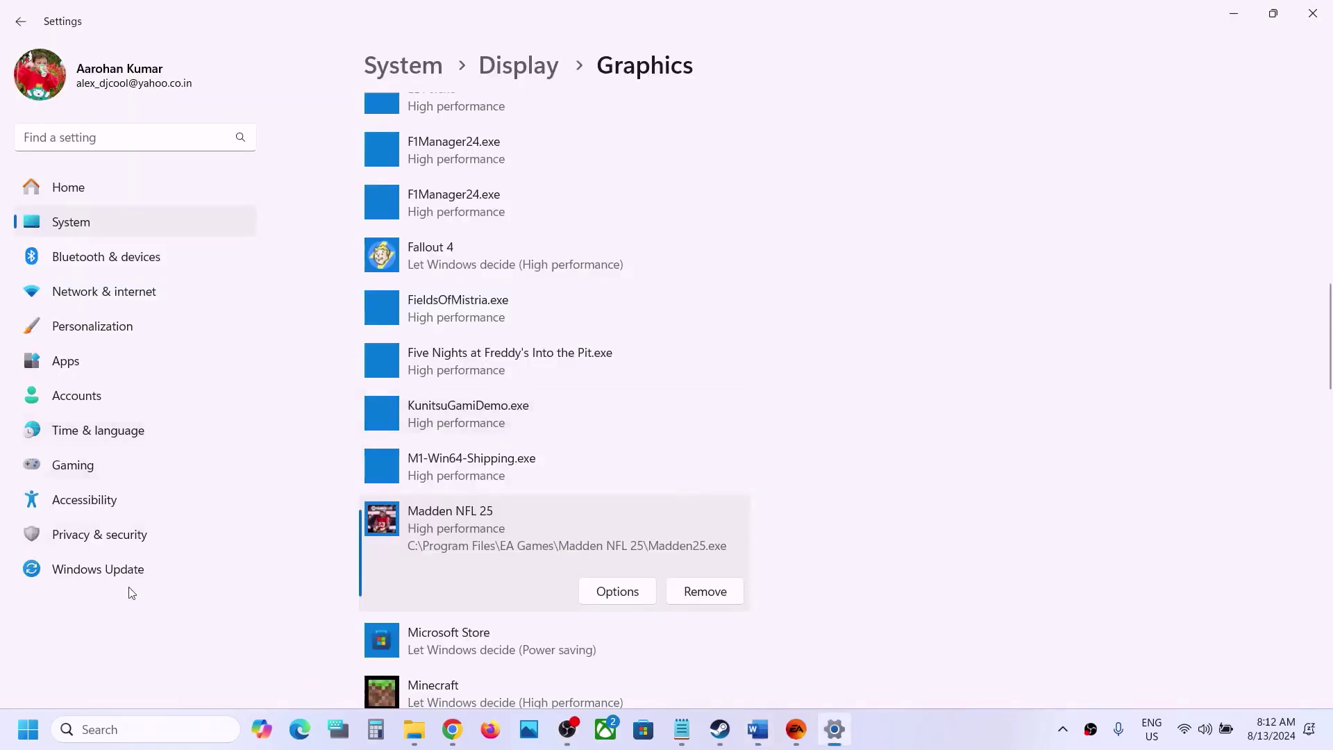
{"action": "left_click", "coordinate": [111, 569]}
{"action": "left_click", "coordinate": [1124, 148]}
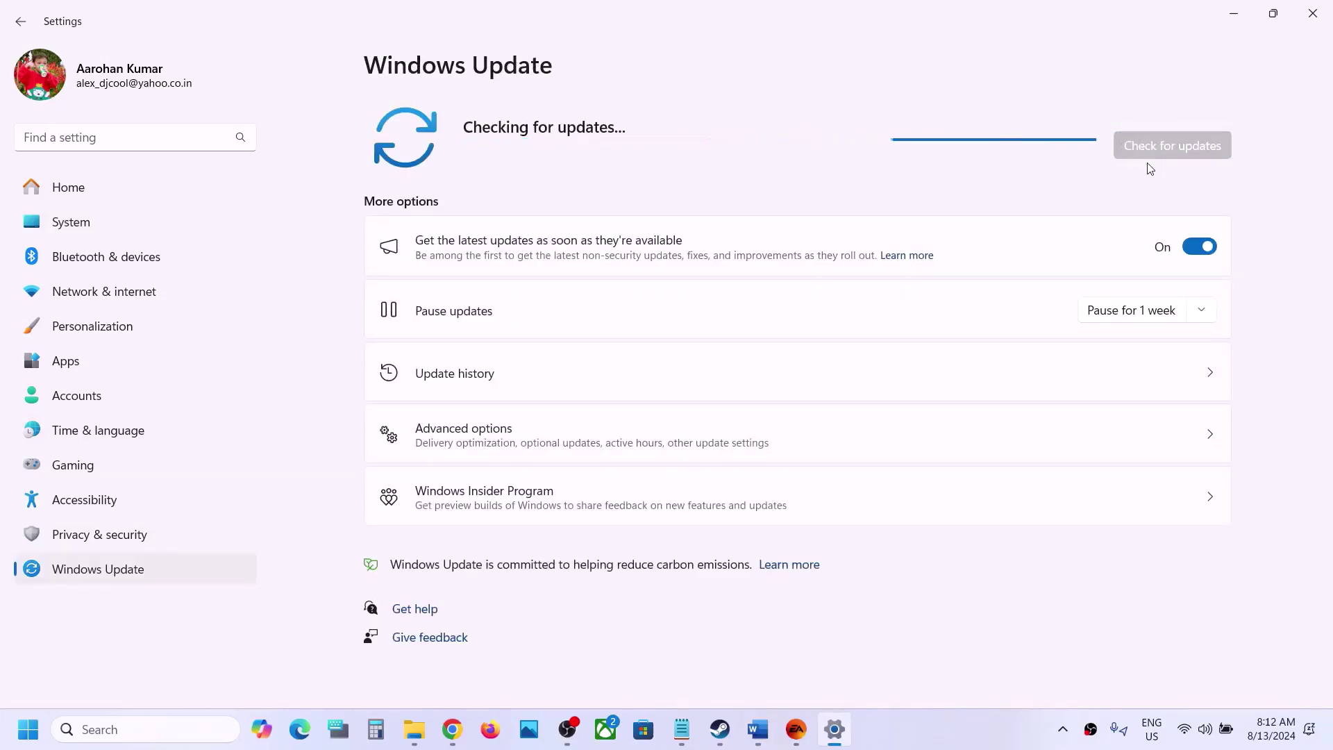
Show the power options containing Restart and switch to the EA app without restarting
{"action": "left_click", "coordinate": [26, 730]}
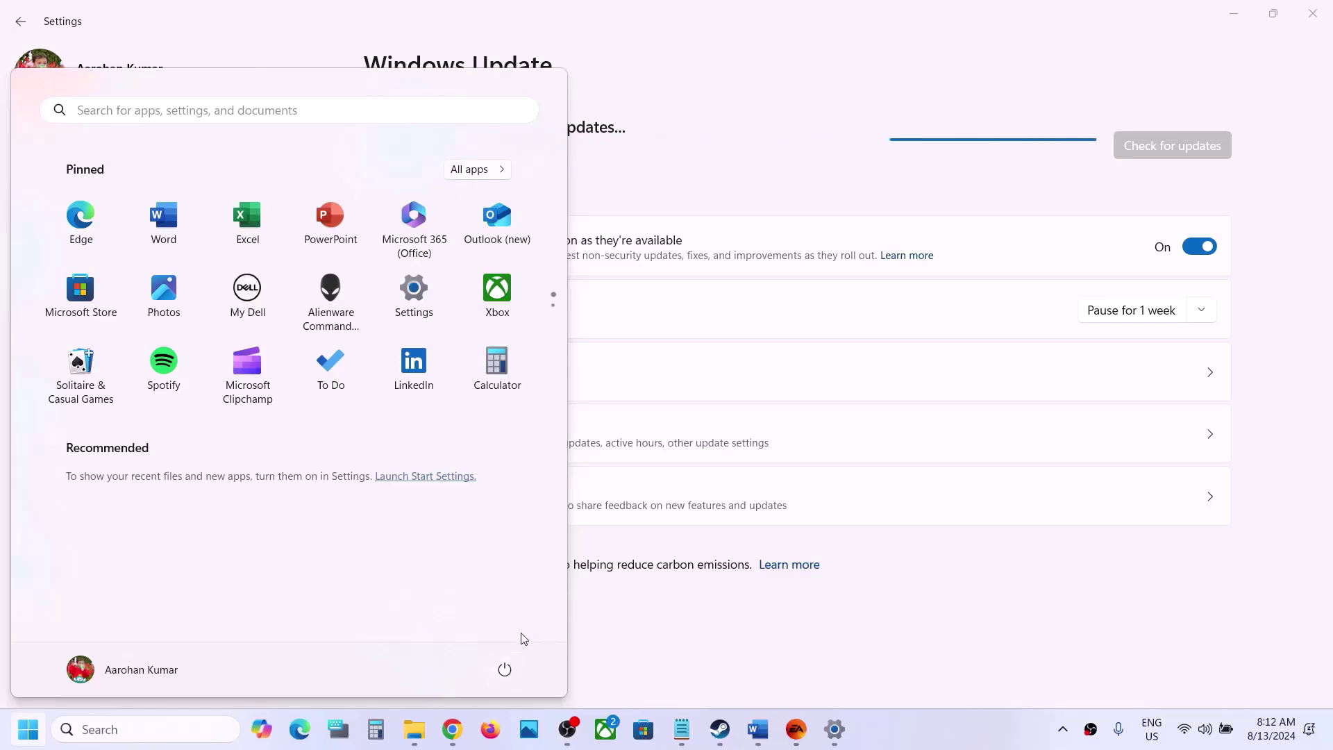
{"action": "left_click", "coordinate": [505, 669]}
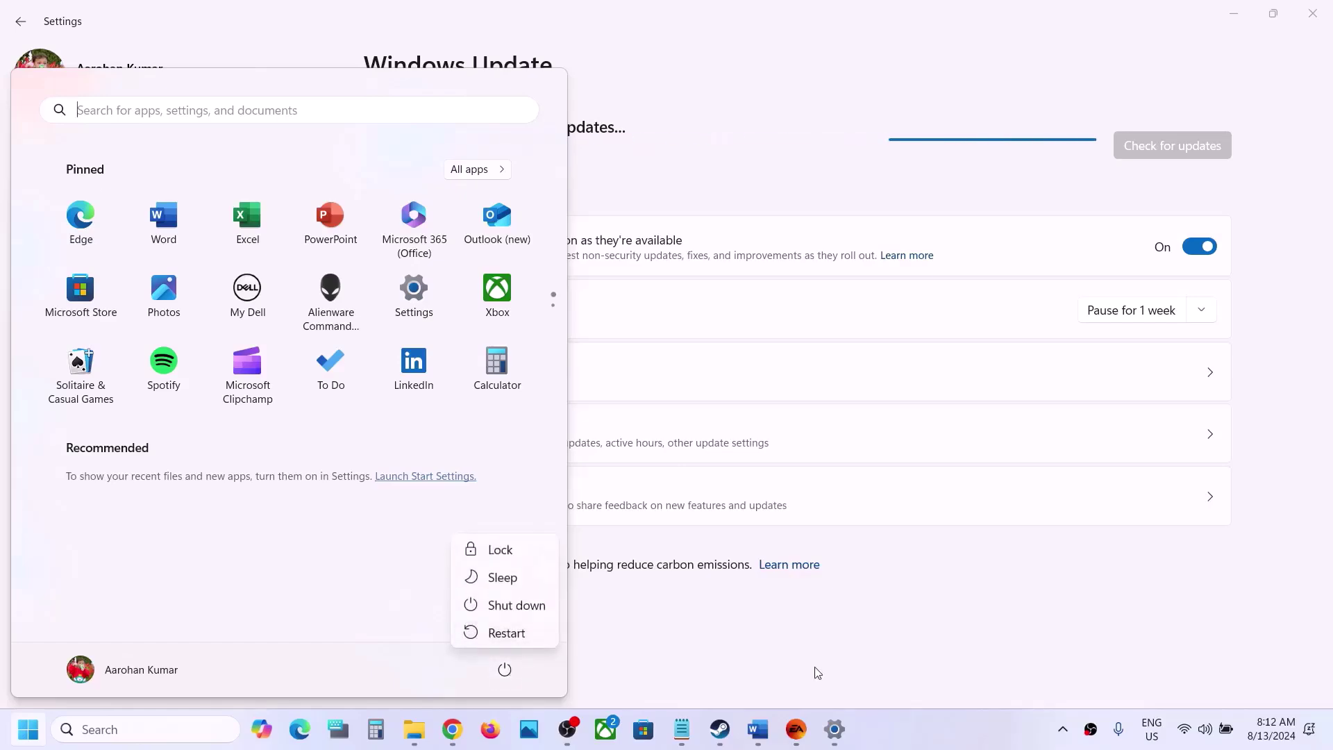
{"action": "left_click", "coordinate": [796, 729]}
In the Word document, go to Step 13 and highlight the advice to install a free EA game, close it and run NFL 25
{"action": "left_click", "coordinate": [758, 729]}
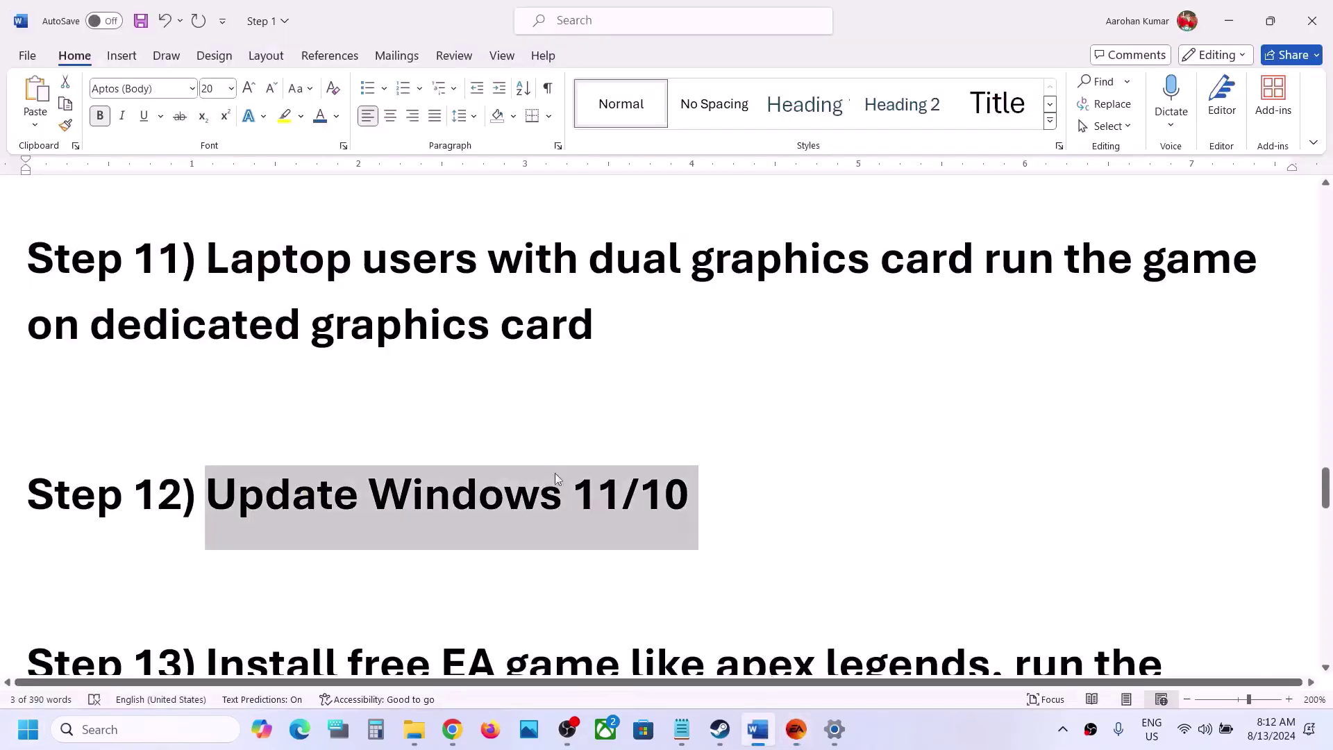
{"action": "scroll", "coordinate": [556, 475], "scroll_direction": "down", "scroll_amount": 3}
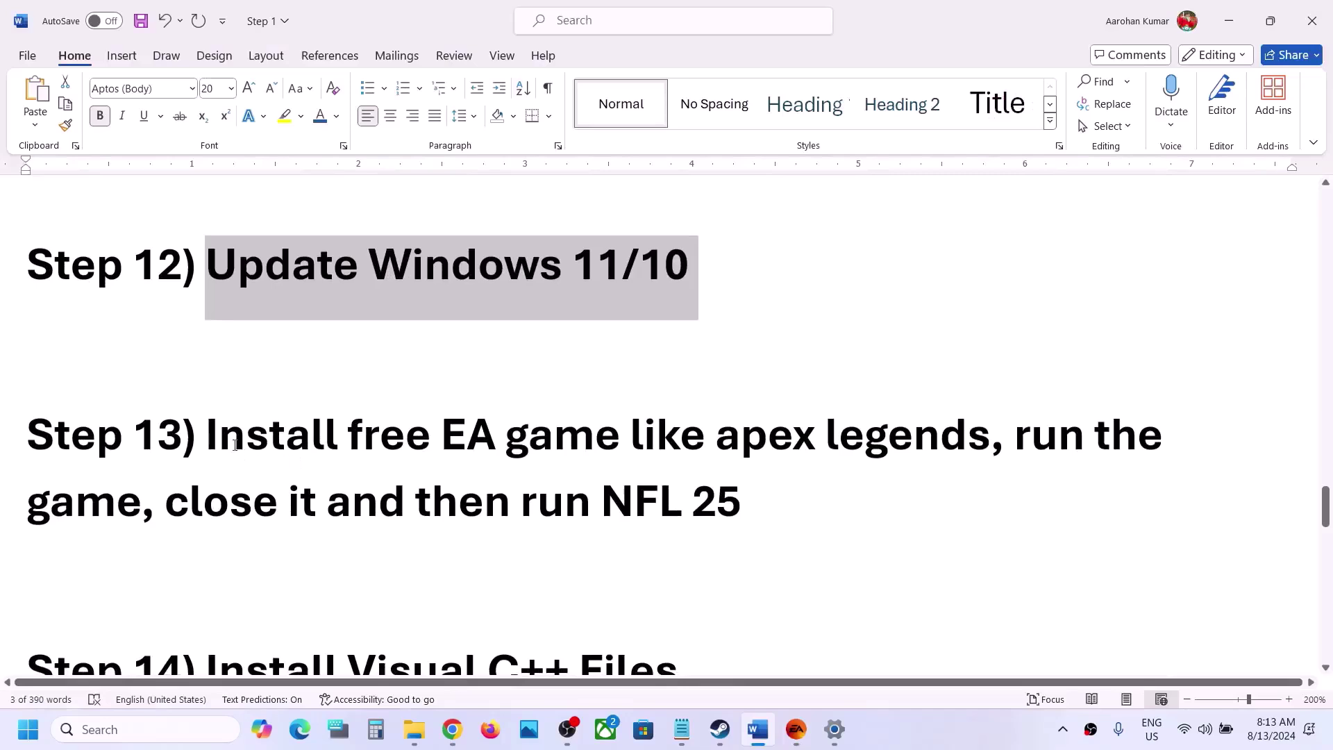
{"action": "left_click_drag", "start_coordinate": [207, 435], "coordinate": [937, 438]}
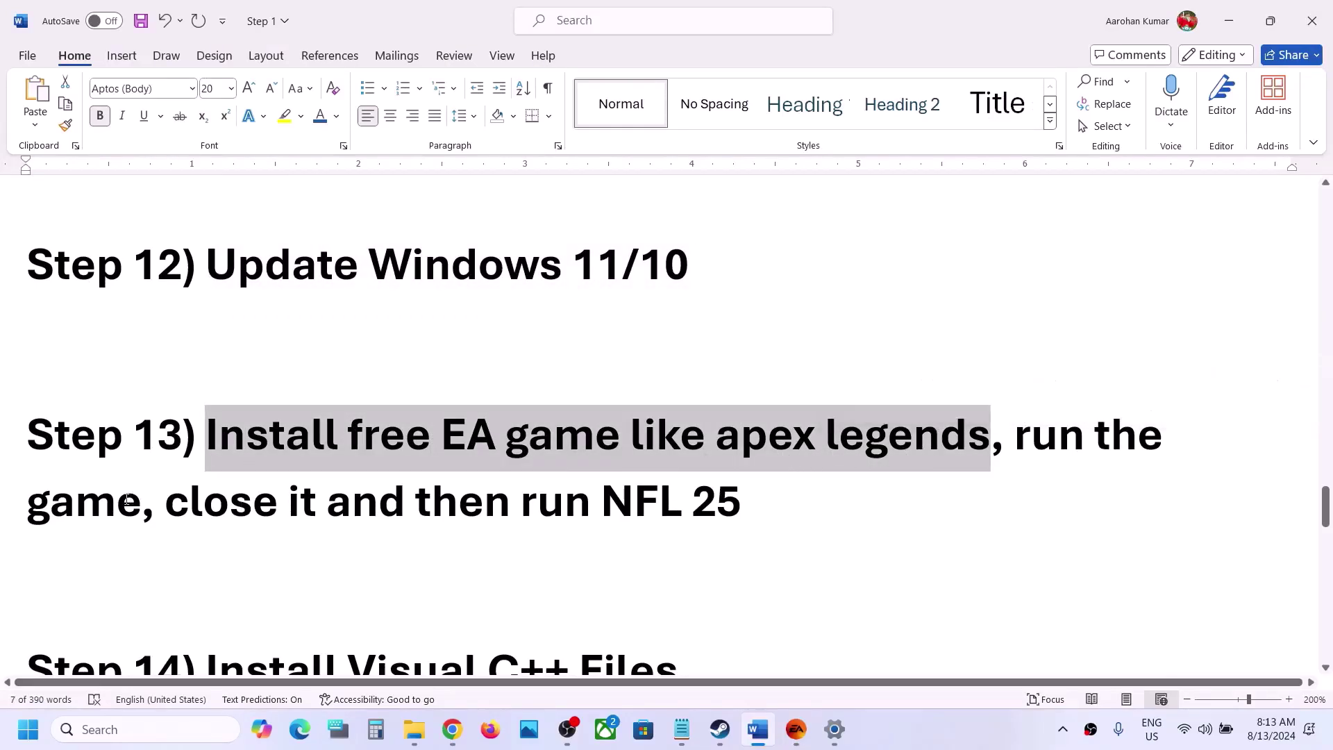
{"action": "left_click_drag", "start_coordinate": [87, 512], "coordinate": [798, 504]}
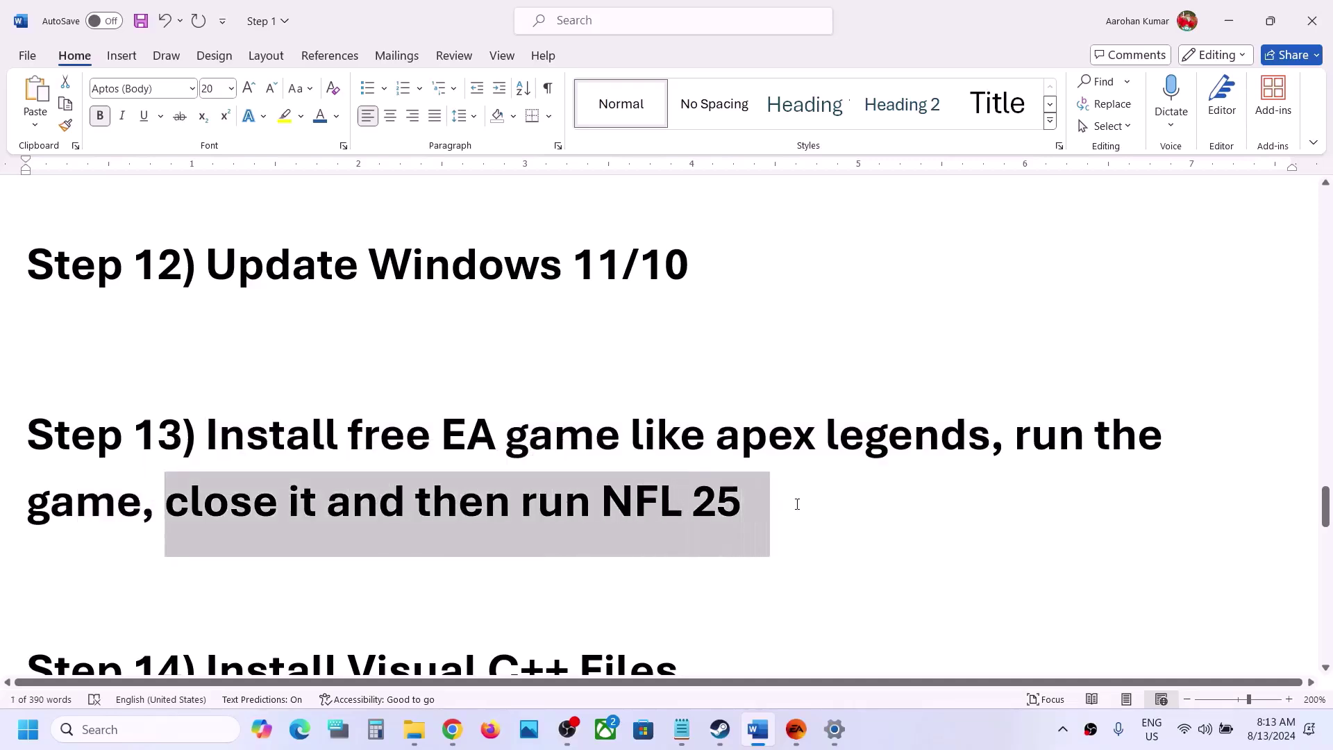
{"action": "left_click", "coordinate": [522, 502]}
Copy the Visual C++ download link under Step 14 of the document and switch to the Chrome window
{"action": "scroll", "coordinate": [529, 502], "scroll_direction": "down", "scroll_amount": 2}
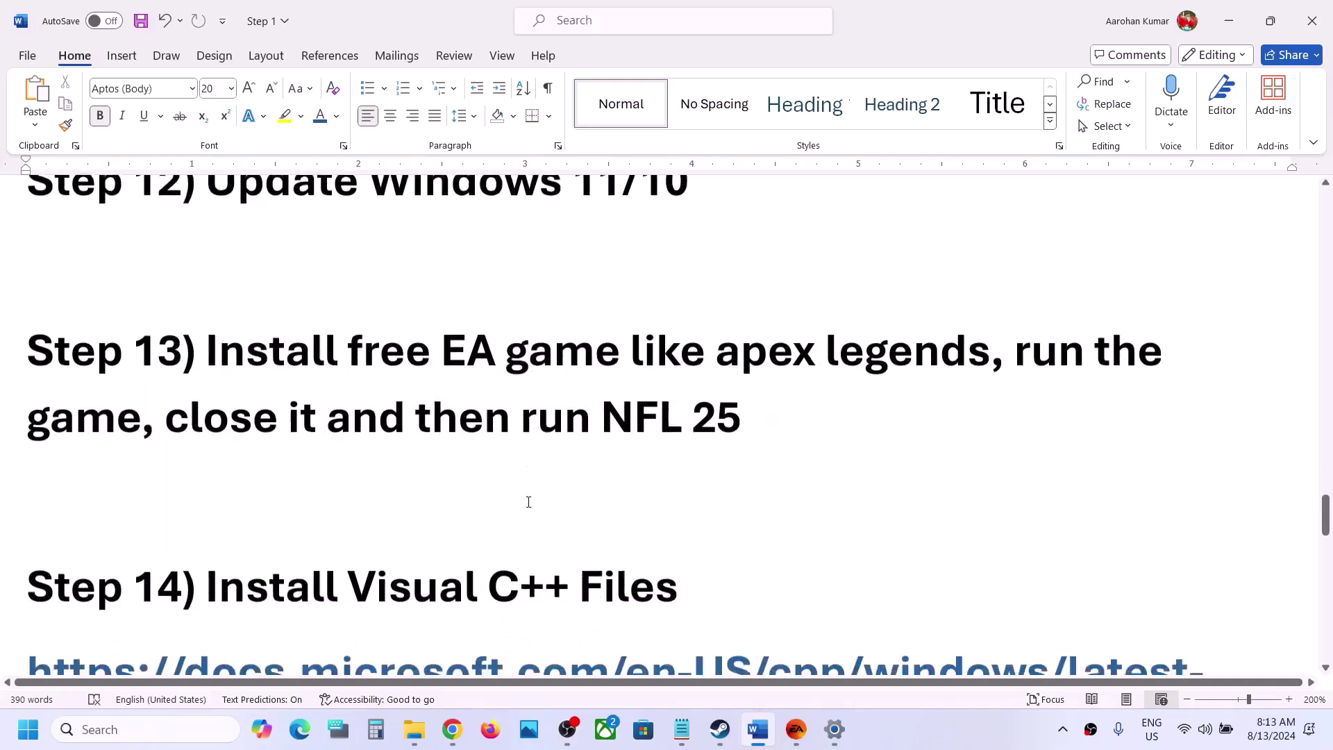
{"action": "scroll", "coordinate": [528, 502], "scroll_direction": "down", "scroll_amount": 3}
{"action": "scroll", "coordinate": [660, 478], "scroll_direction": "down", "scroll_amount": 3}
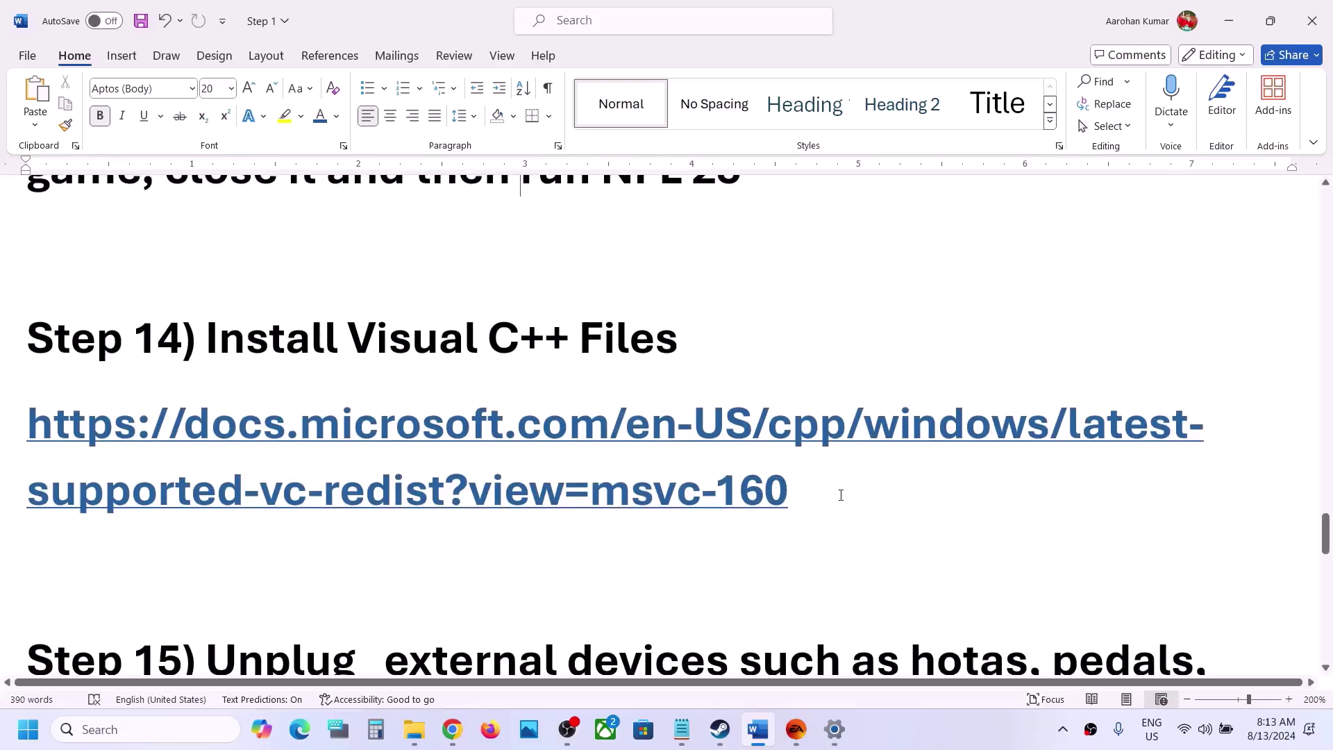
{"action": "left_click_drag", "start_coordinate": [841, 495], "coordinate": [28, 423]}
{"action": "key", "text": "ctrl+c"}
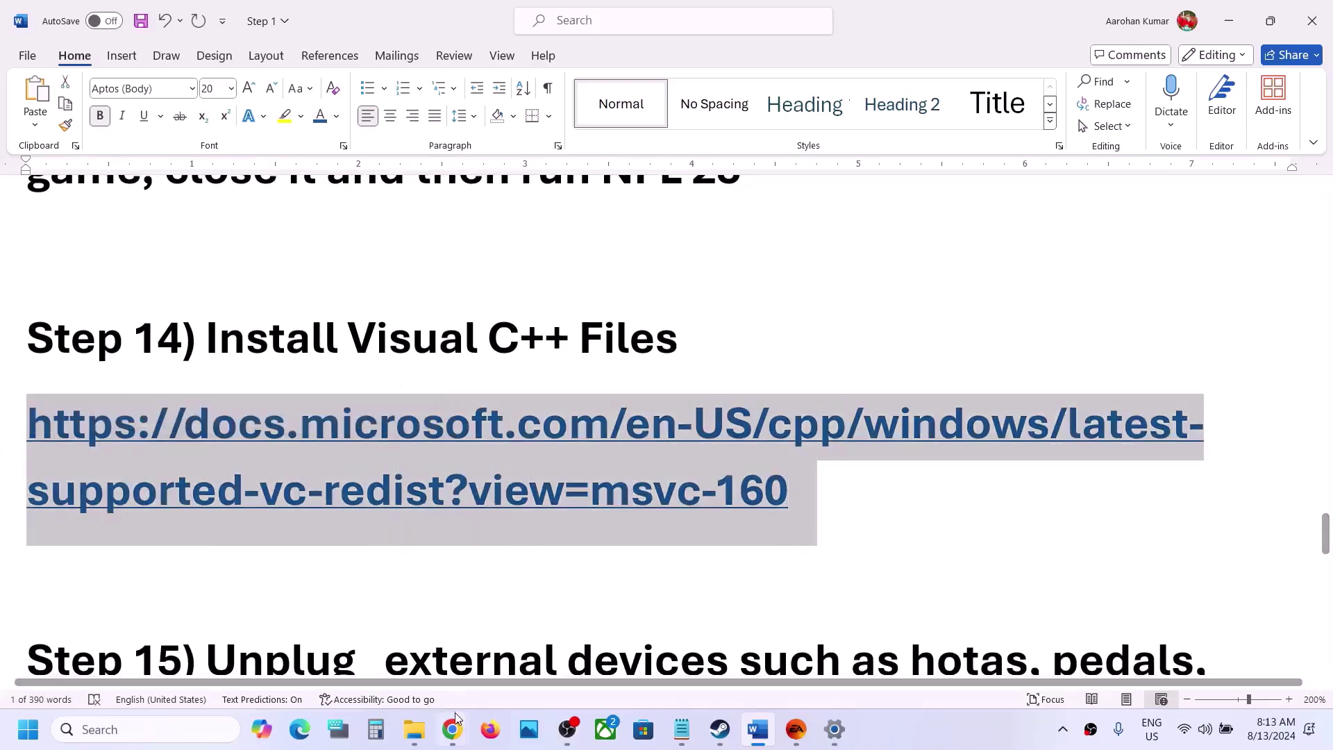
{"action": "mouse_move", "coordinate": [454, 718]}
{"action": "left_click", "coordinate": [536, 656]}
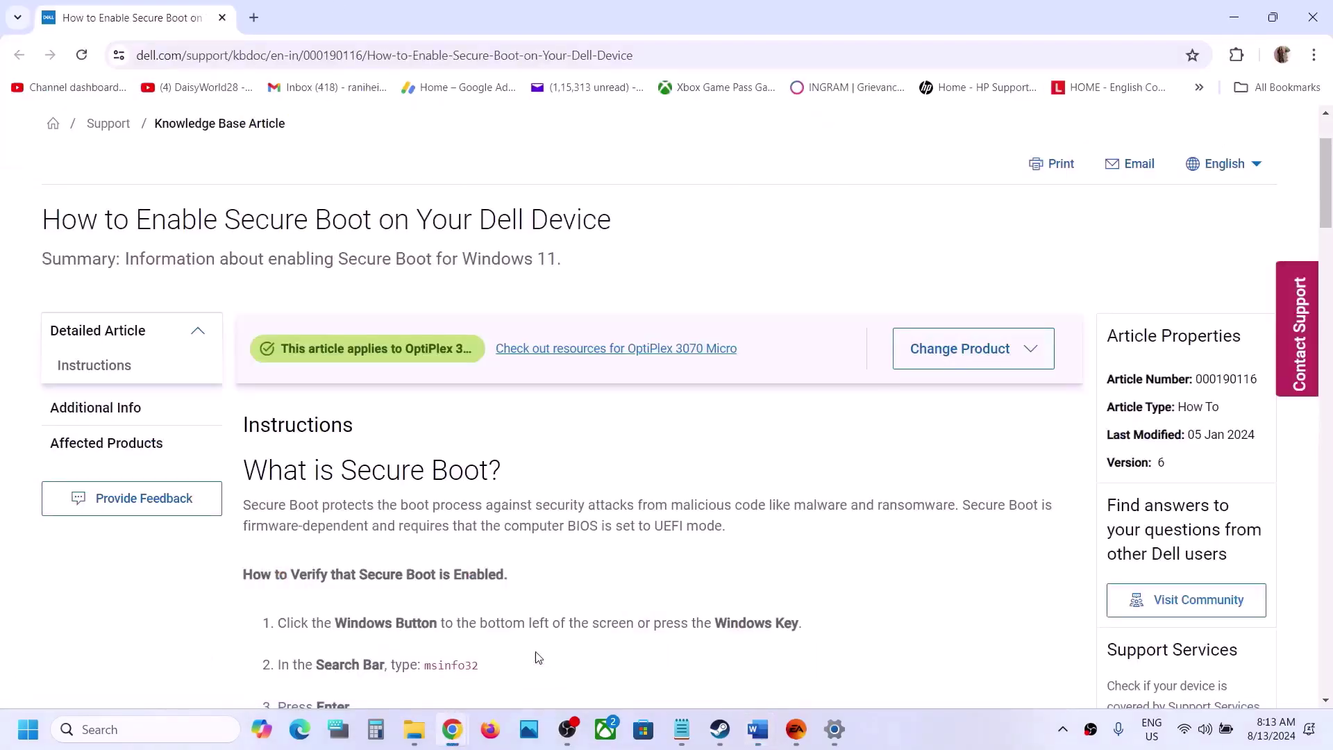
Open the copied Visual C++ link in a new tab and go to the latest Redistributable version's download table
{"action": "left_click", "coordinate": [261, 21]}
{"action": "key", "text": "ctrl+v"}
{"action": "key", "text": "Return"}
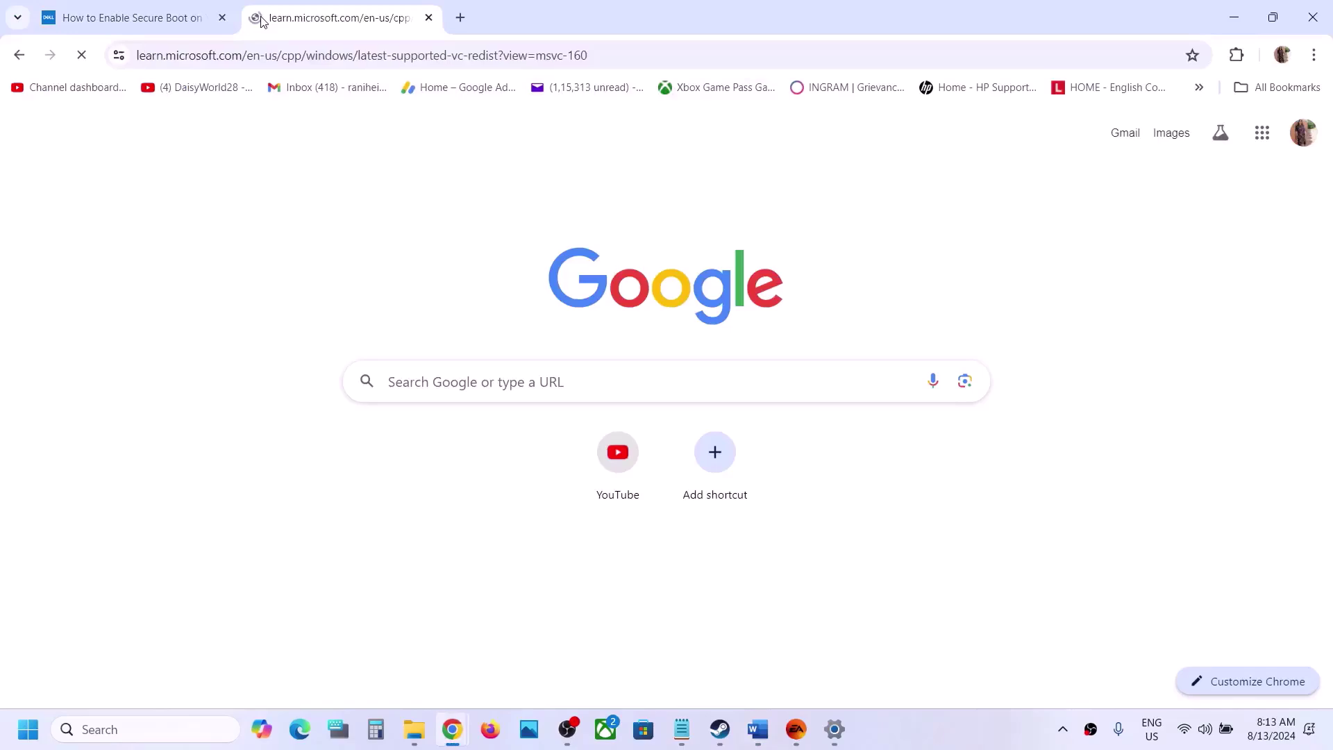
{"action": "scroll", "coordinate": [653, 450], "scroll_direction": "down", "scroll_amount": 5}
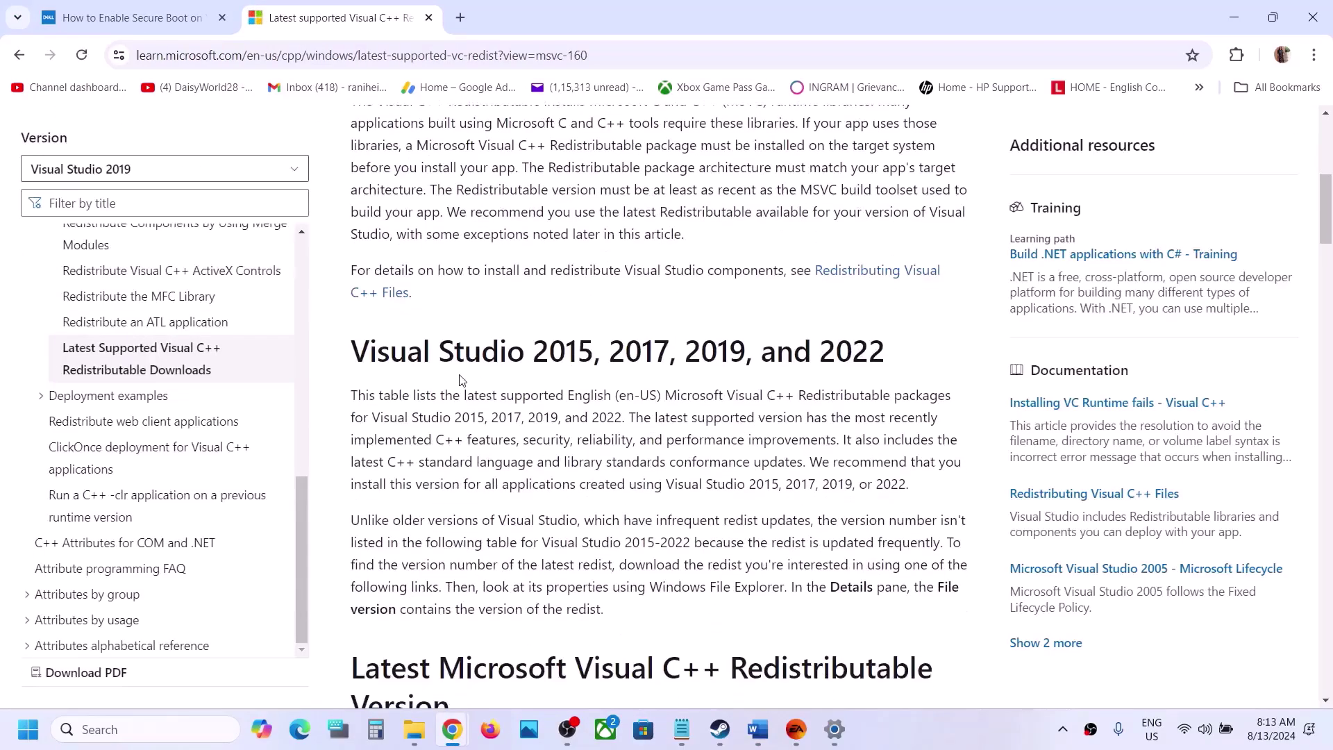
{"action": "scroll", "coordinate": [660, 396], "scroll_direction": "down", "scroll_amount": 7}
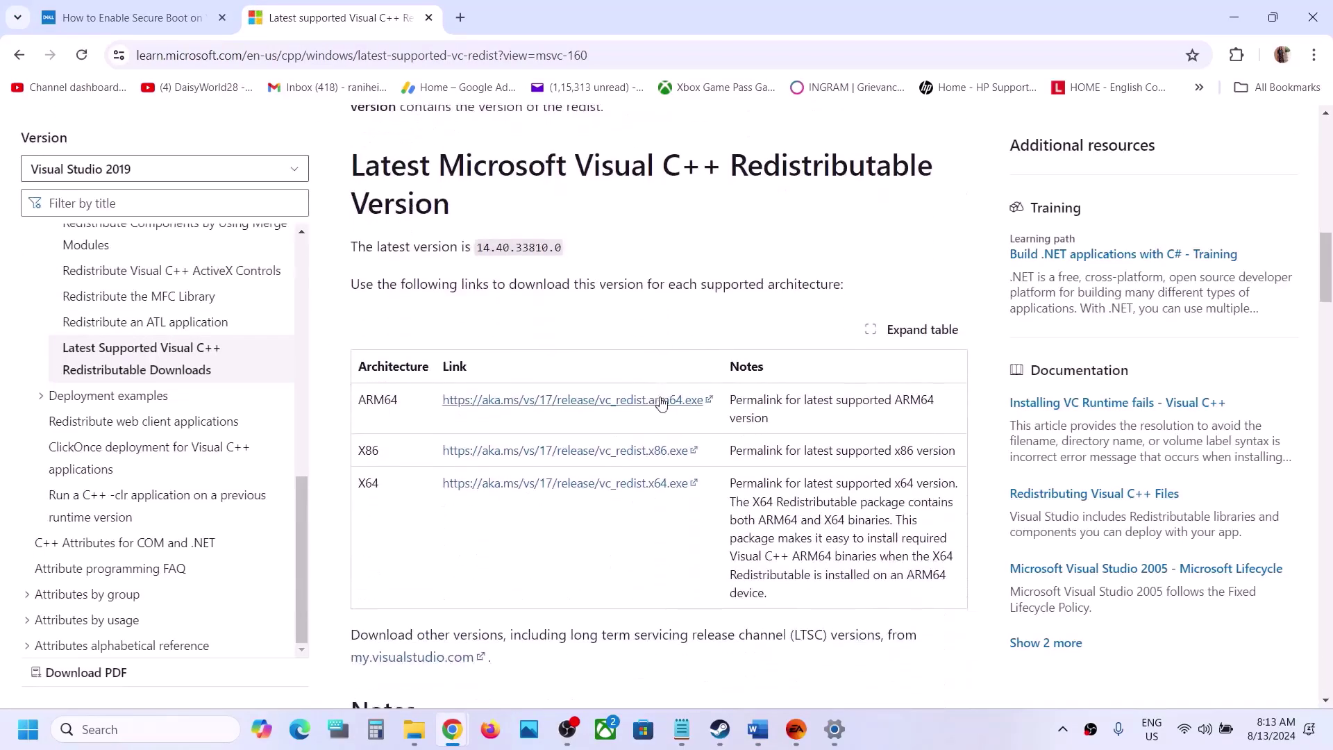
Download the X86 Visual C++ Redistributable, launch VC_redist.x86.exe and start its repair
{"action": "double_click", "coordinate": [377, 452]}
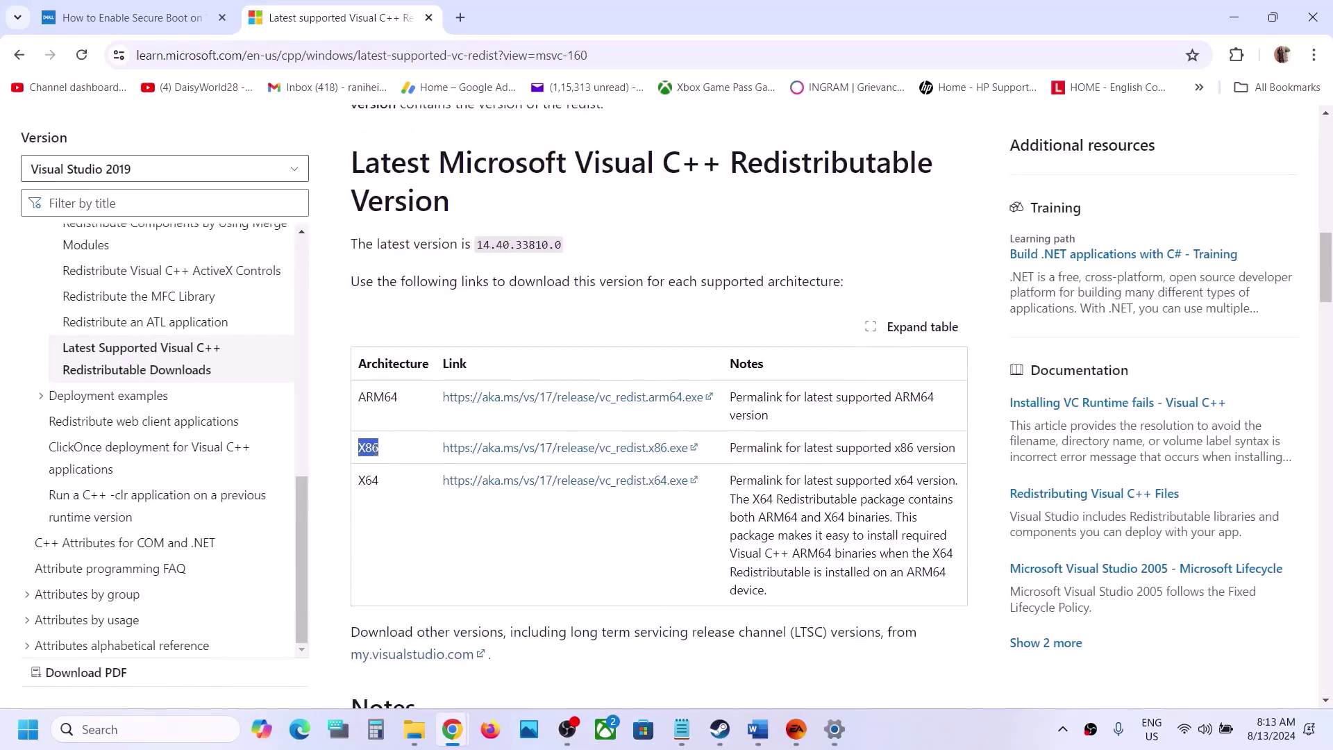
{"action": "left_click", "coordinate": [545, 452]}
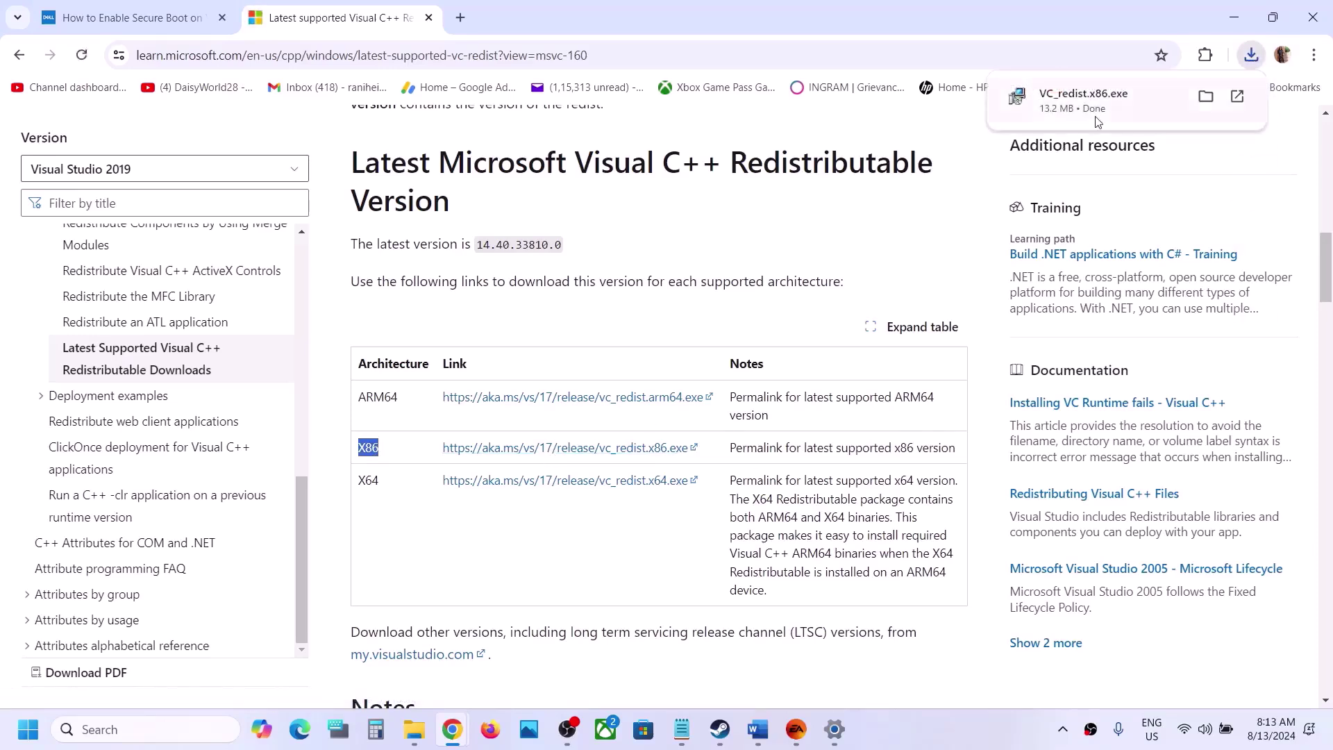
{"action": "left_click", "coordinate": [1098, 123]}
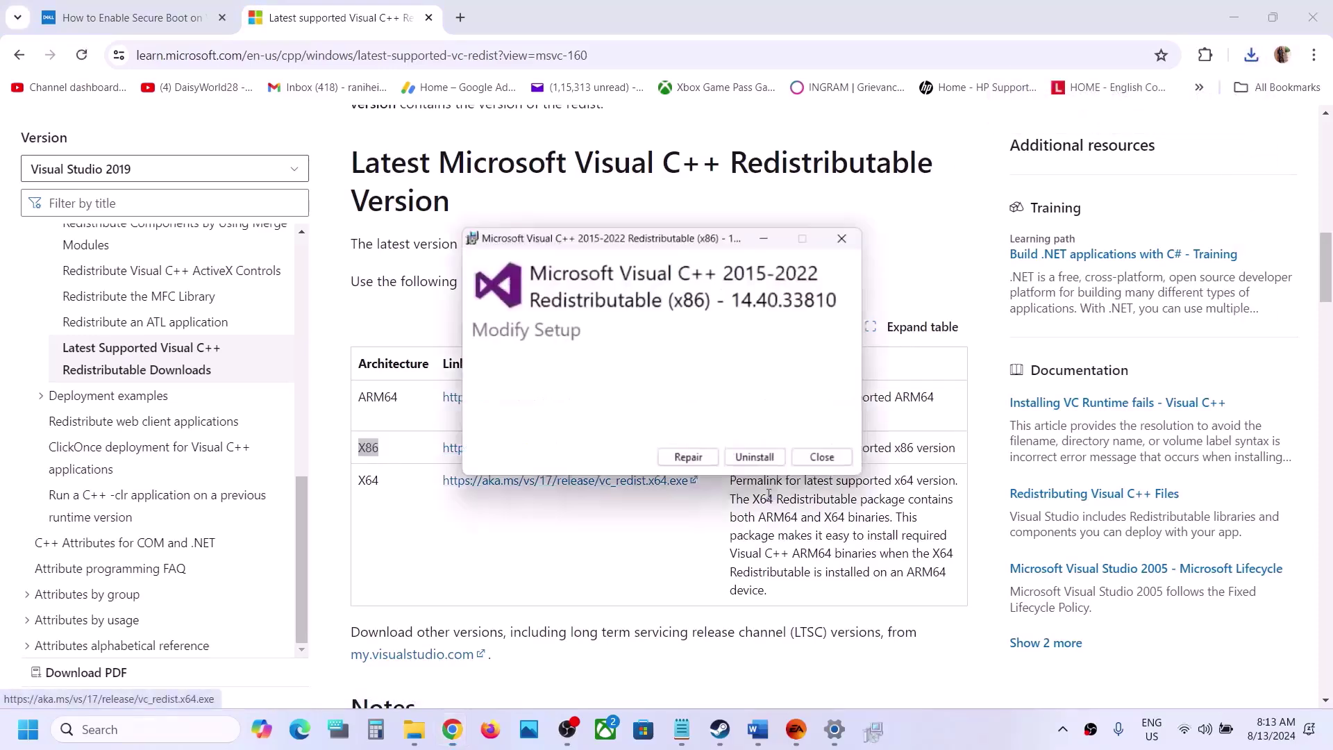
{"action": "left_click", "coordinate": [697, 470]}
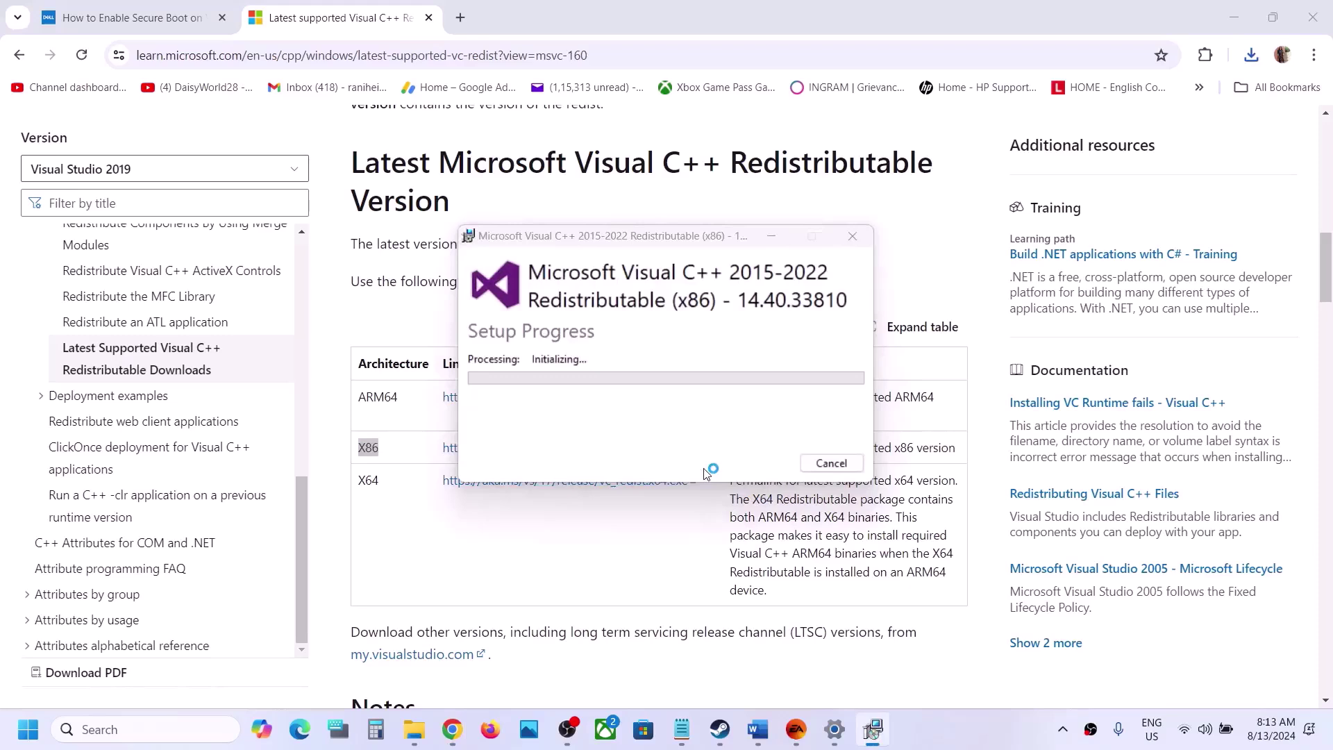
Download the X64 Visual C++ Redistributable, launch its installer and run the repair
{"action": "double_click", "coordinate": [368, 481]}
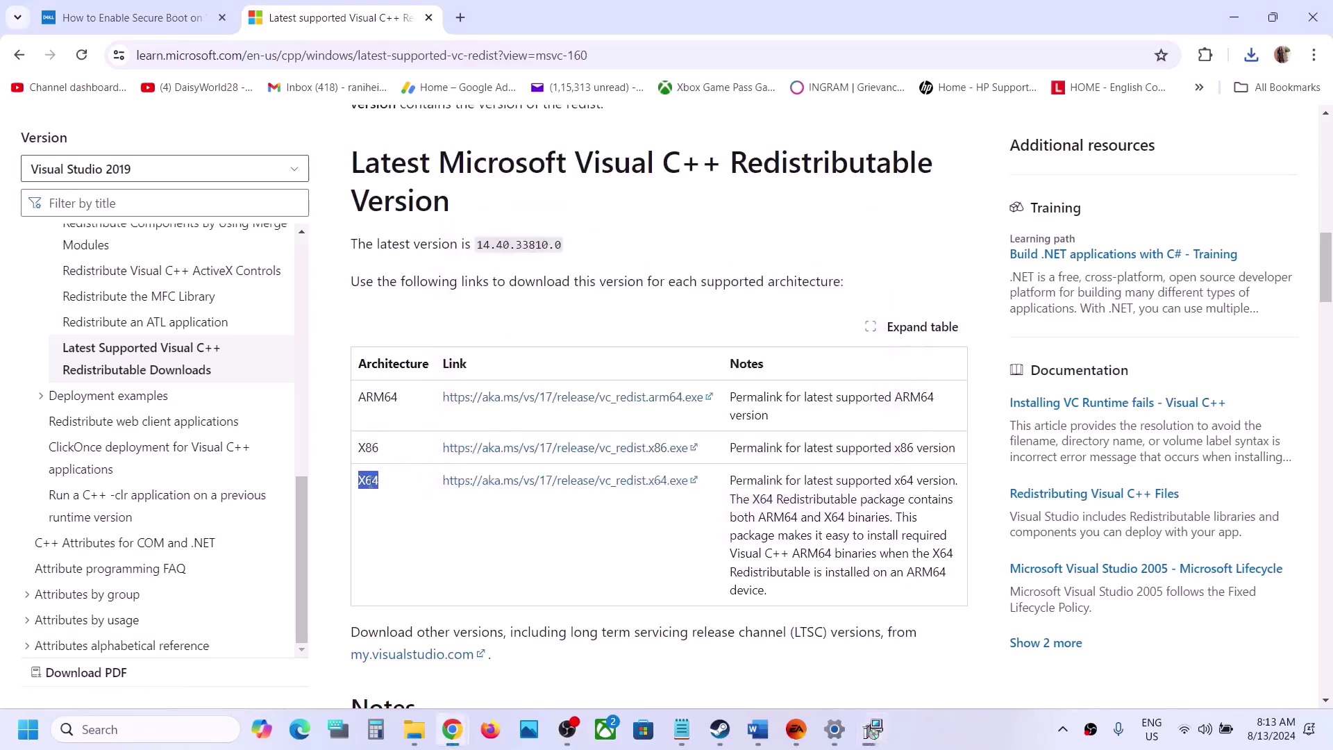
{"action": "left_click", "coordinate": [541, 482]}
{"action": "left_click", "coordinate": [498, 448]}
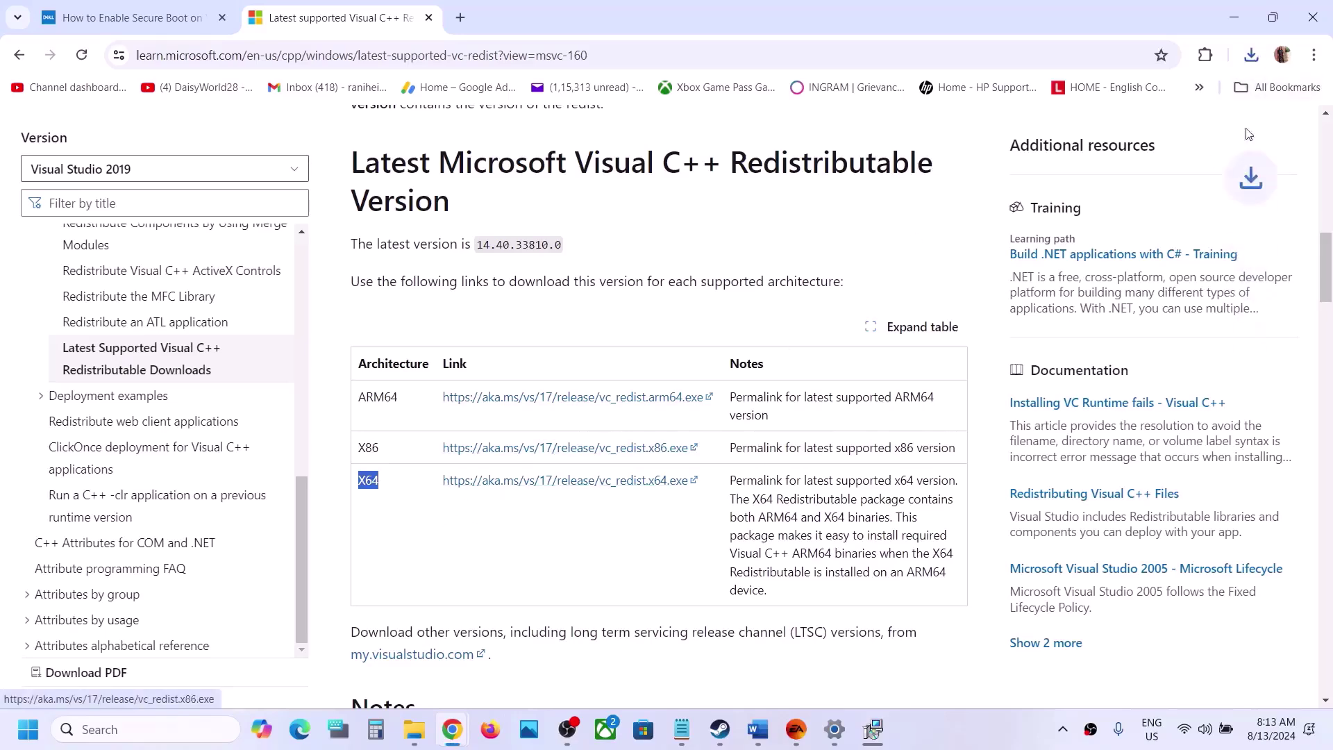
{"action": "left_click", "coordinate": [1251, 55]}
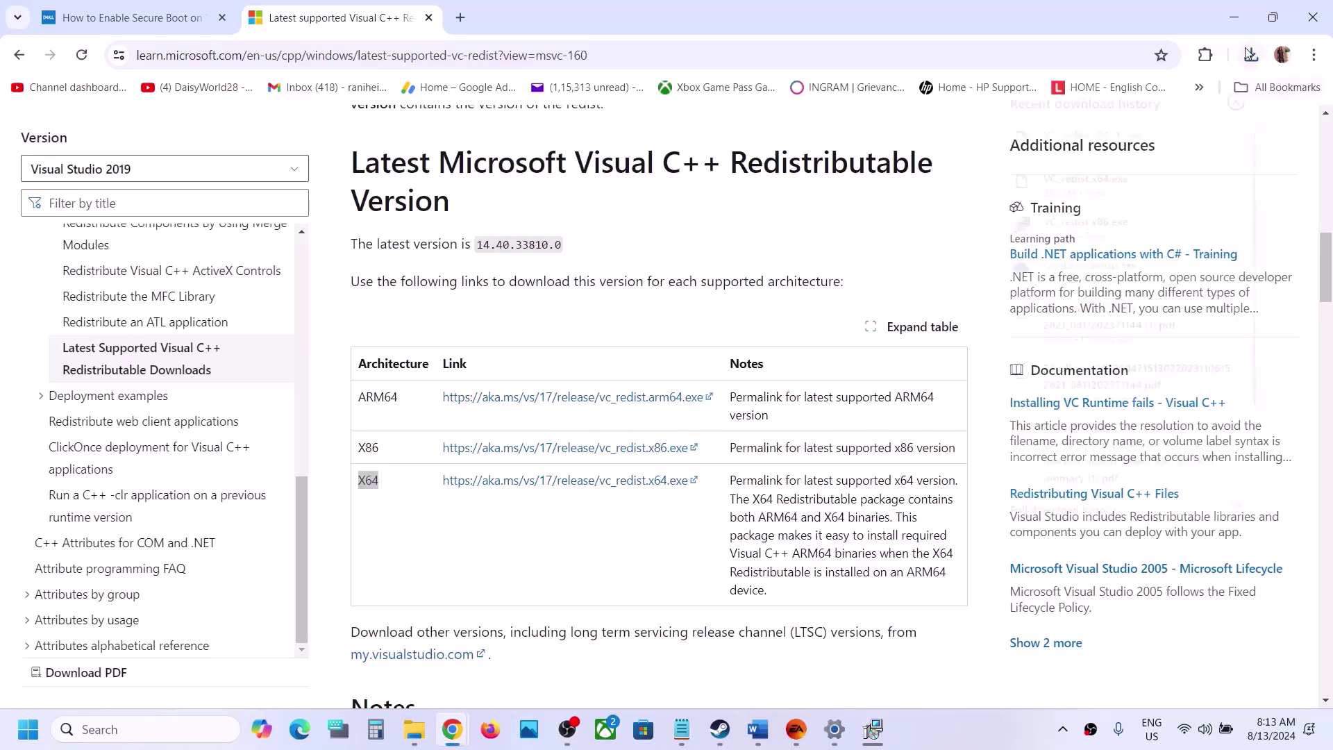
{"action": "left_click", "coordinate": [1107, 132]}
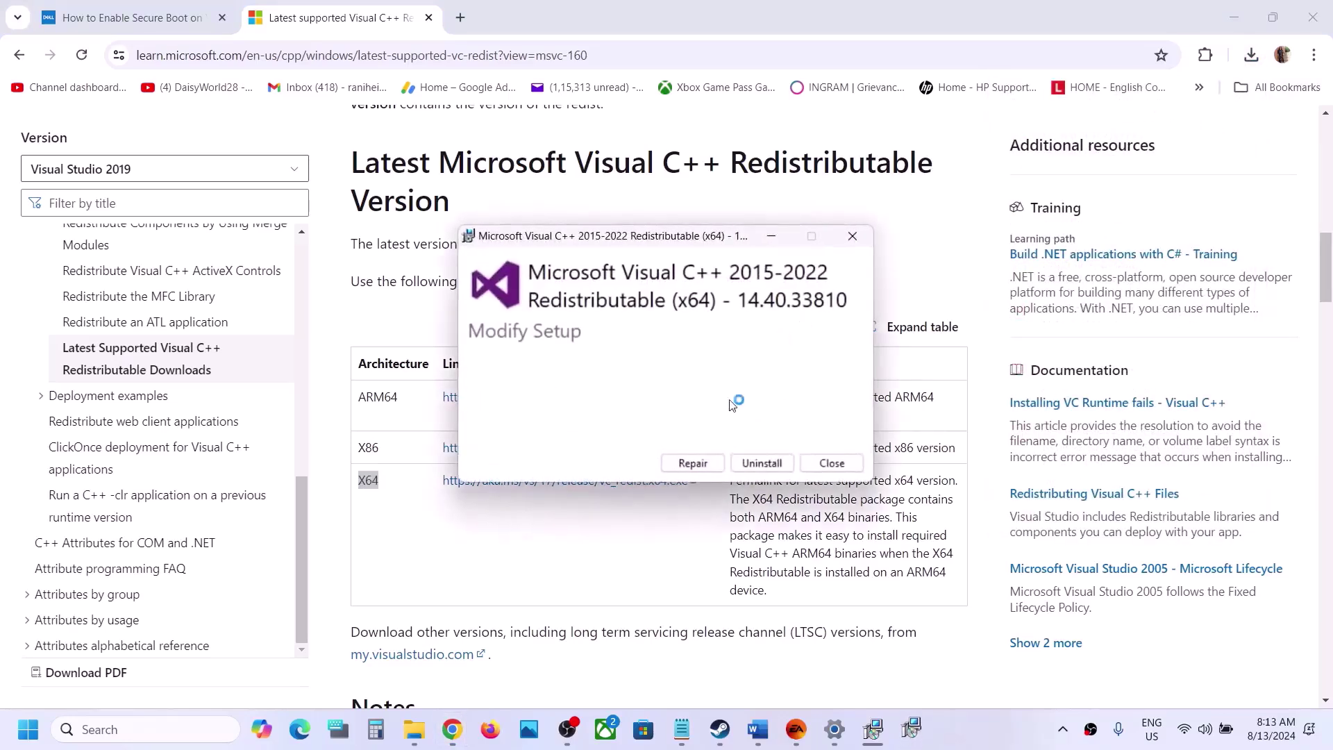
{"action": "left_click", "coordinate": [695, 463]}
{"action": "left_click", "coordinate": [791, 422]}
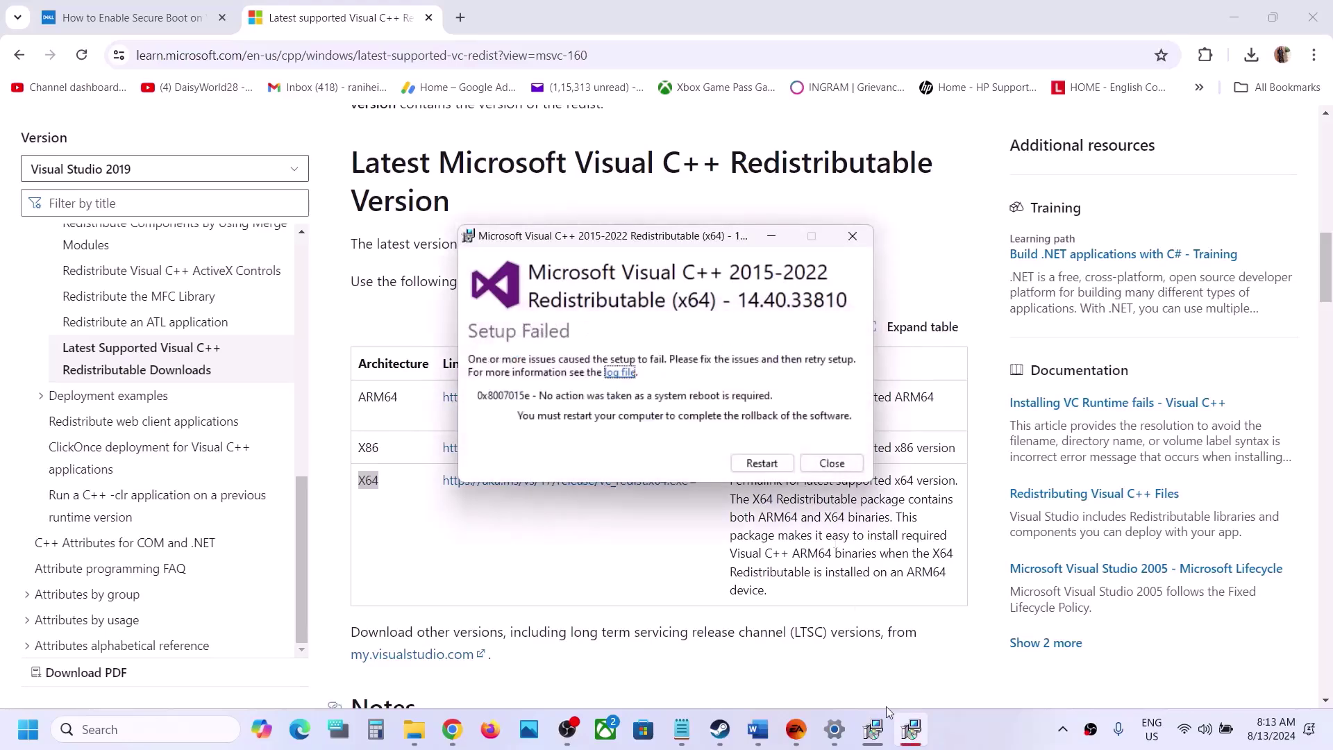
Check the x86 setup window, show the power options containing Restart without restarting, and switch to the EA app
{"action": "left_click", "coordinate": [873, 725]}
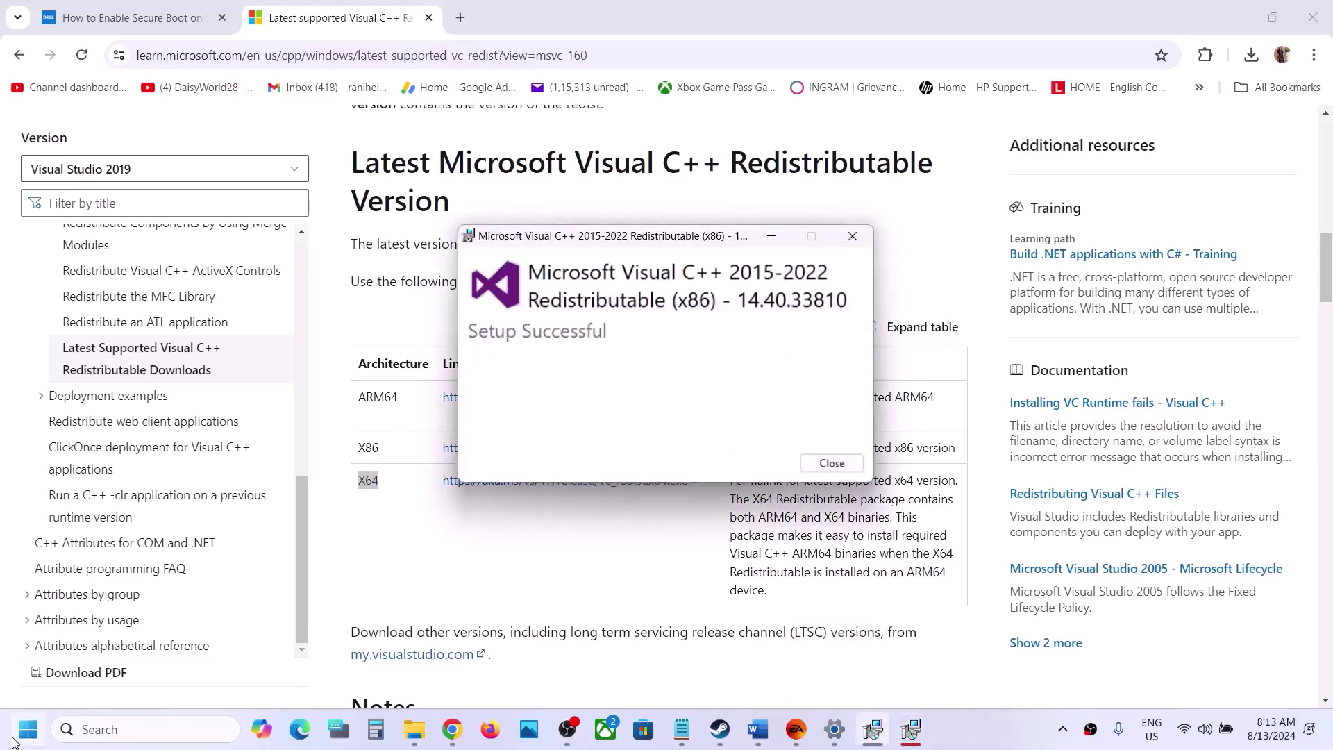
{"action": "left_click", "coordinate": [15, 740]}
{"action": "left_click", "coordinate": [504, 670]}
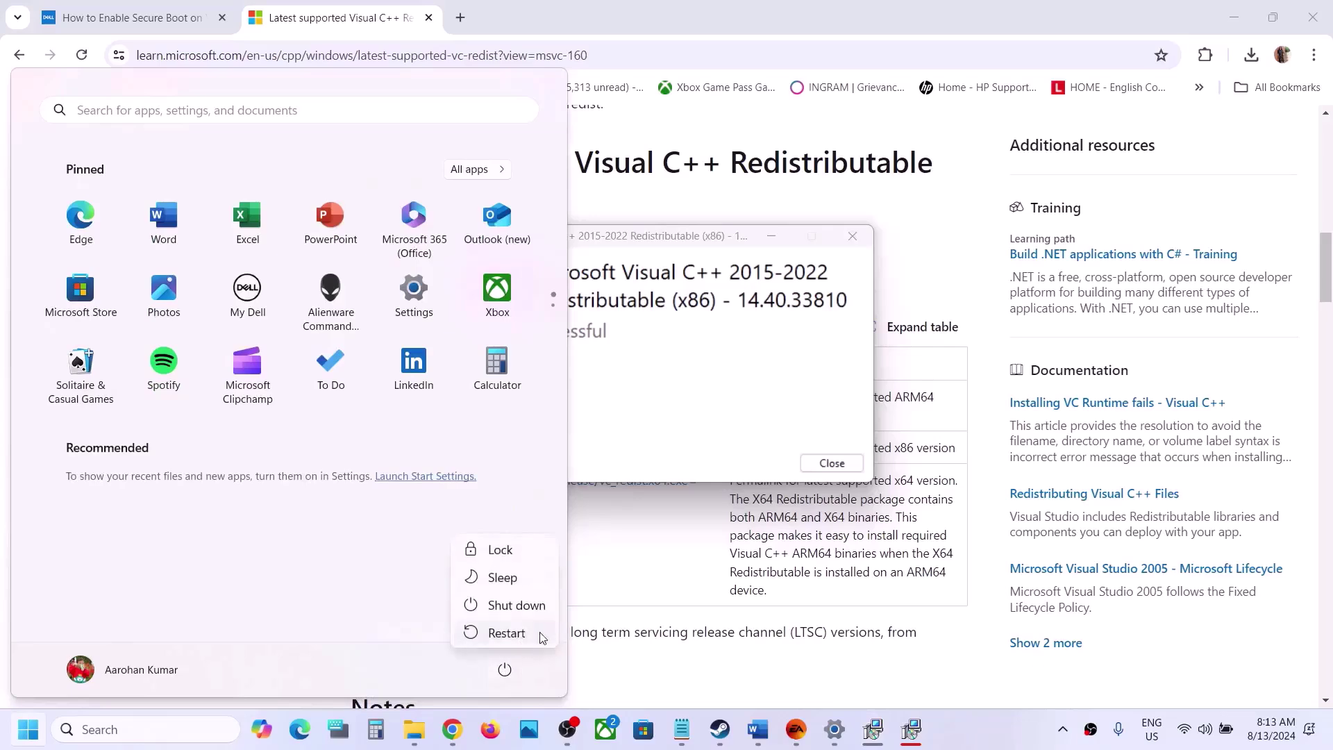
{"action": "left_click", "coordinate": [737, 572]}
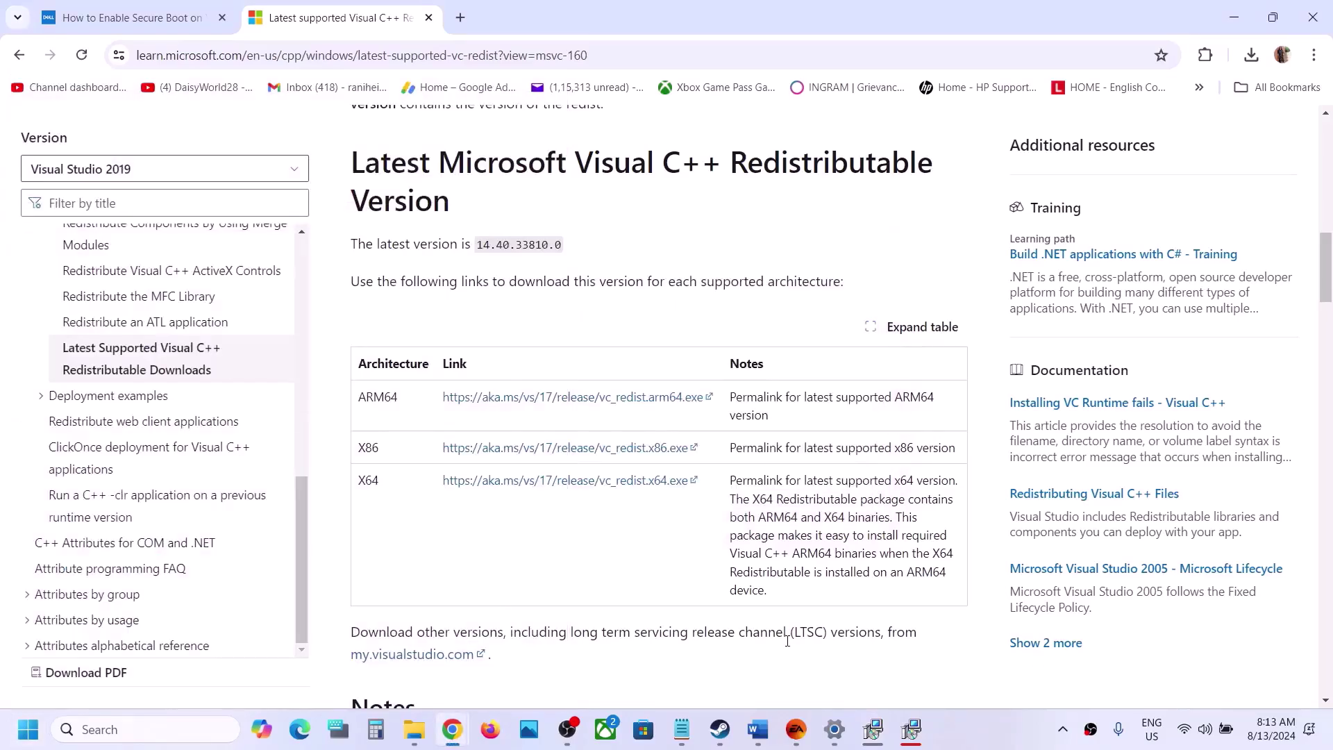
{"action": "left_click", "coordinate": [796, 729]}
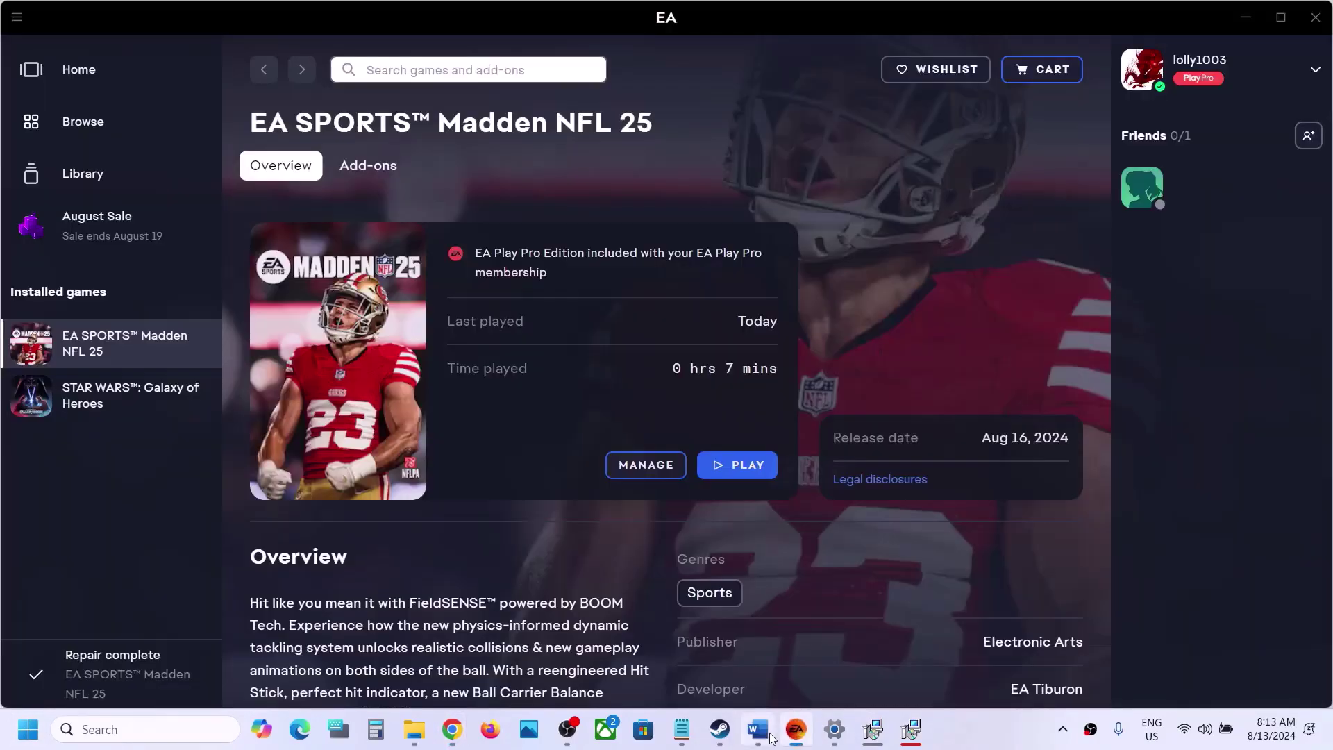
In the Word document, go to Step 15 and highlight the advice on unplugging external devices, disconnecting extra controllers and disabling the overlay
{"action": "left_click", "coordinate": [758, 730]}
{"action": "scroll", "coordinate": [486, 506], "scroll_direction": "down", "scroll_amount": 3}
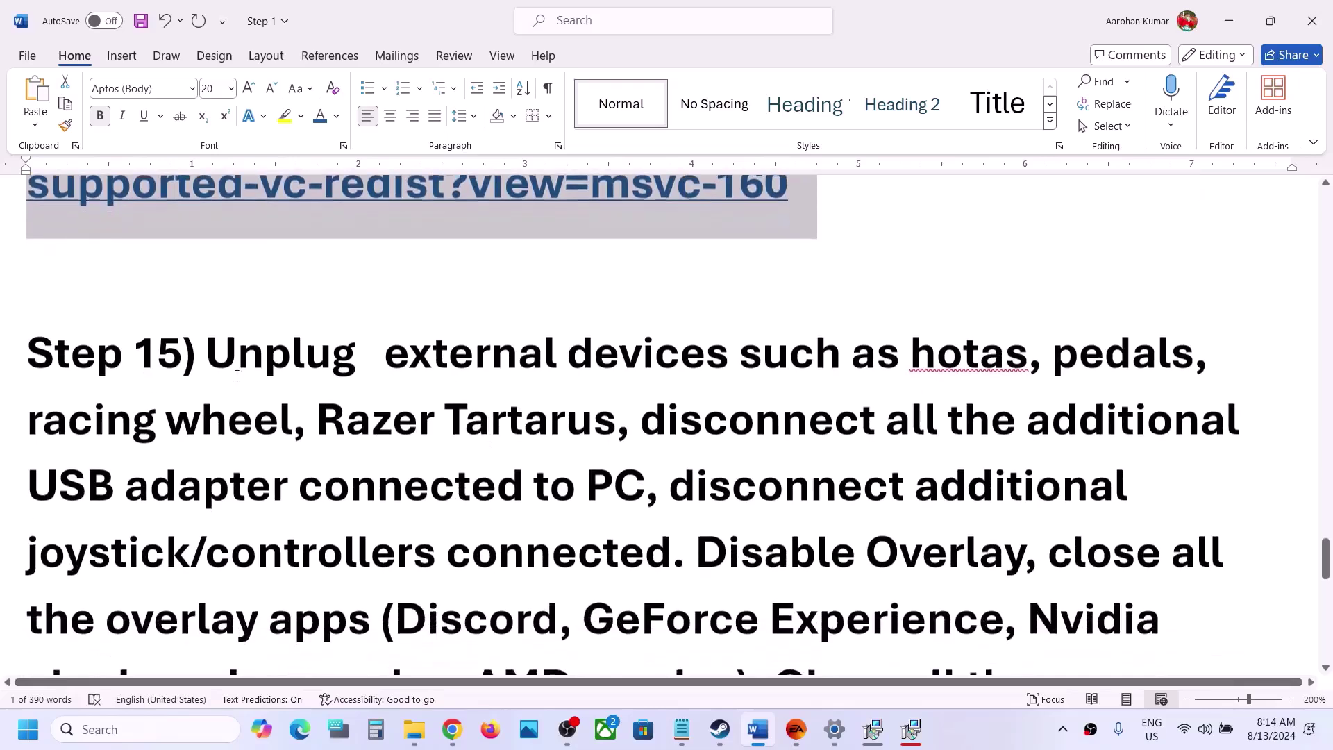
{"action": "left_click_drag", "start_coordinate": [214, 358], "coordinate": [643, 480]}
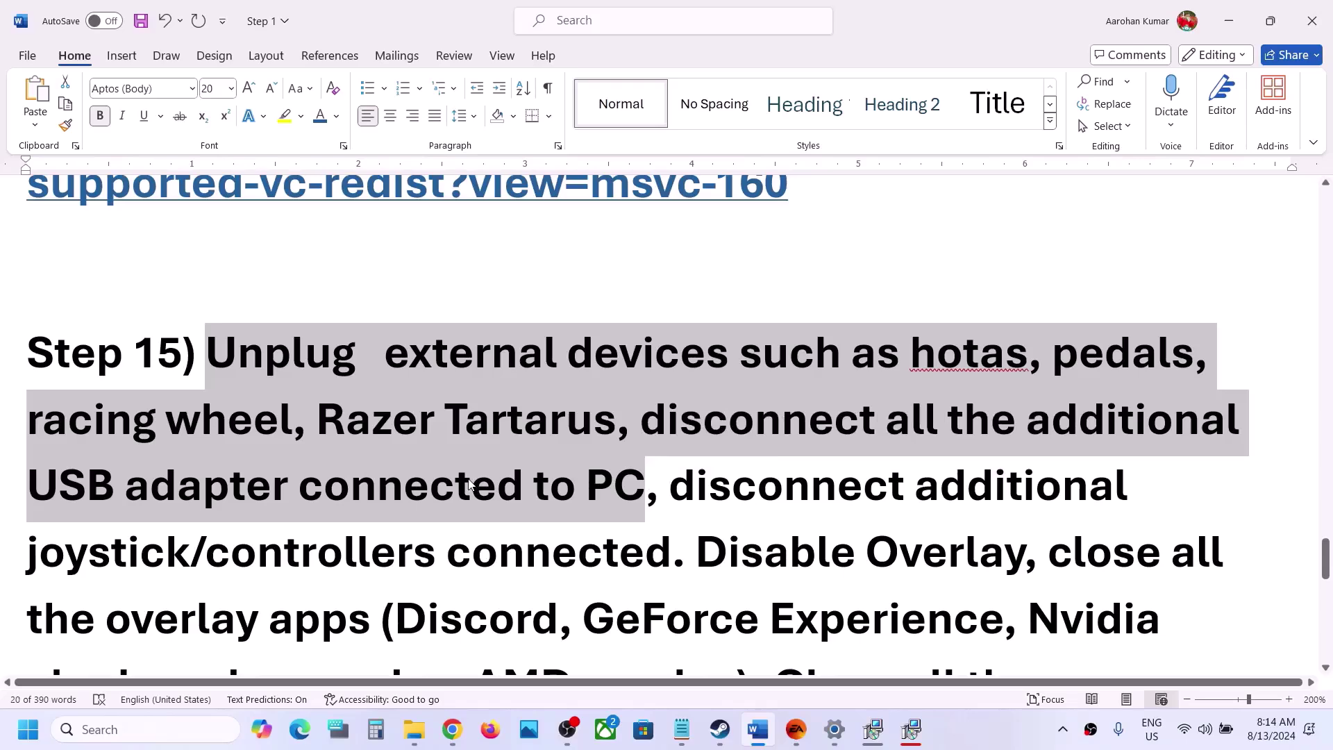
{"action": "scroll", "coordinate": [649, 443], "scroll_direction": "down", "scroll_amount": 1}
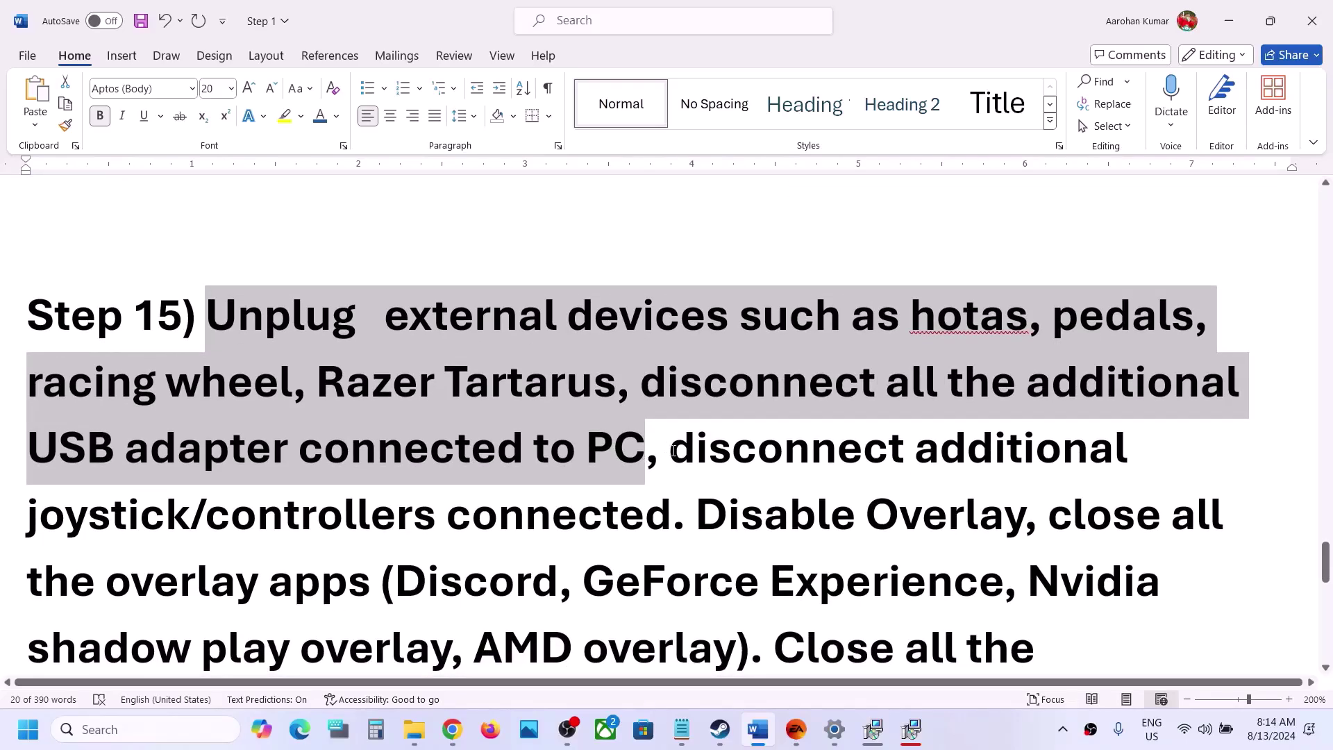
{"action": "left_click_drag", "start_coordinate": [674, 452], "coordinate": [671, 515]}
{"action": "scroll", "coordinate": [662, 507], "scroll_direction": "down", "scroll_amount": 3}
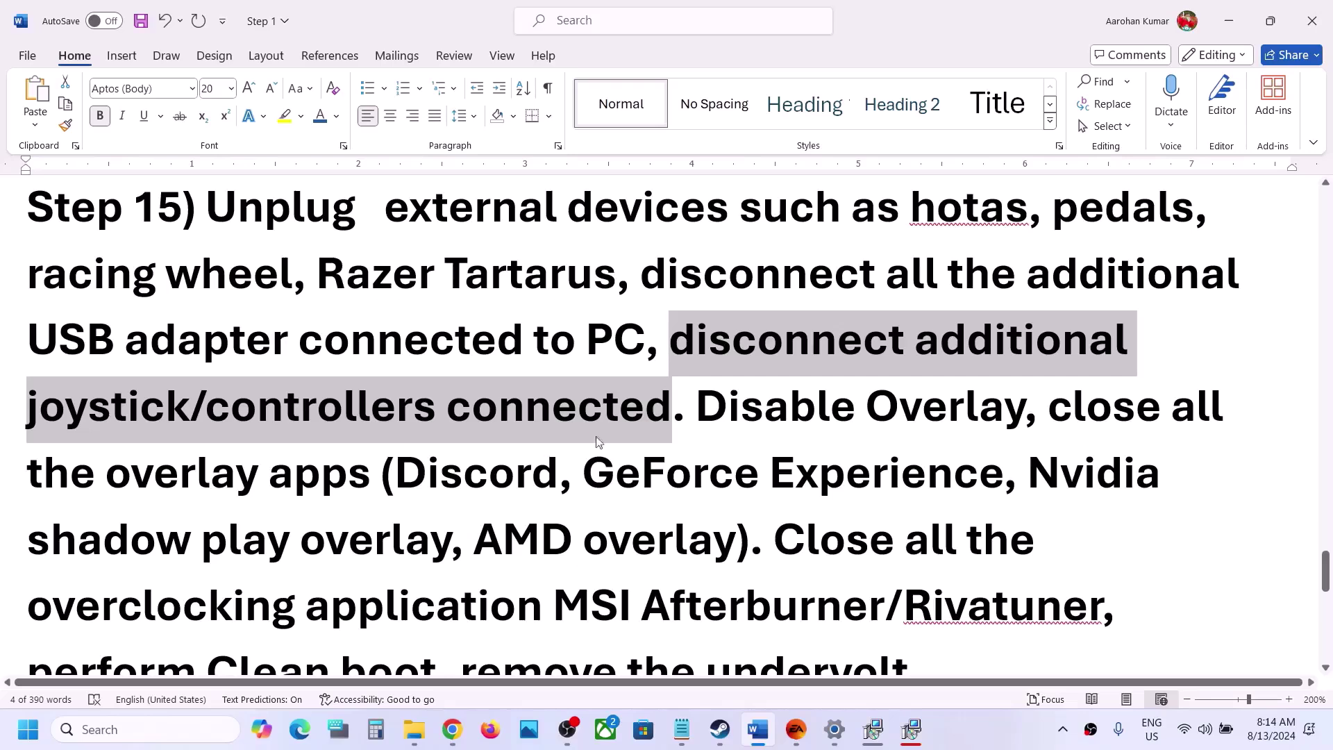
{"action": "left_click_drag", "start_coordinate": [698, 412], "coordinate": [1024, 413]}
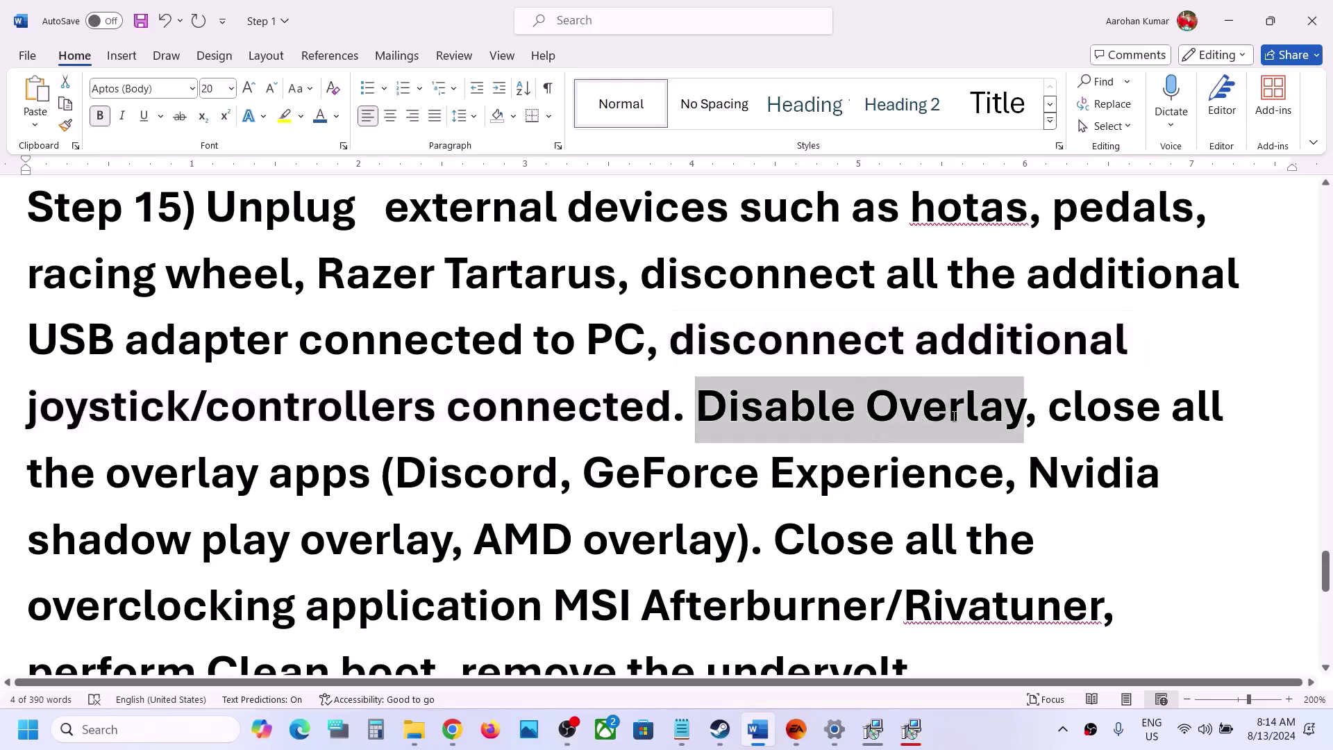
Switch to Steam, show the Steam Overlay option in the properties of Delta Force: Hawk Ops Alpha Test, and close the properties
{"action": "left_click", "coordinate": [792, 747]}
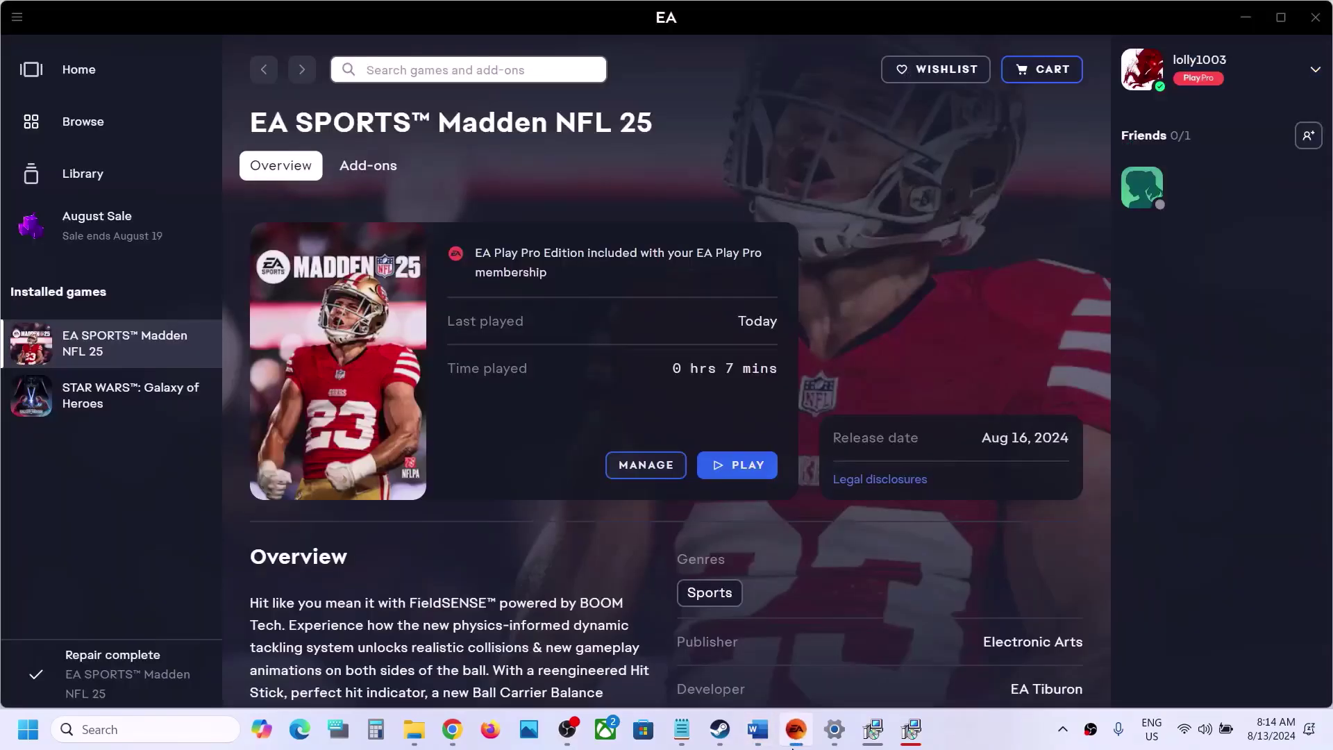
{"action": "left_click", "coordinate": [719, 729]}
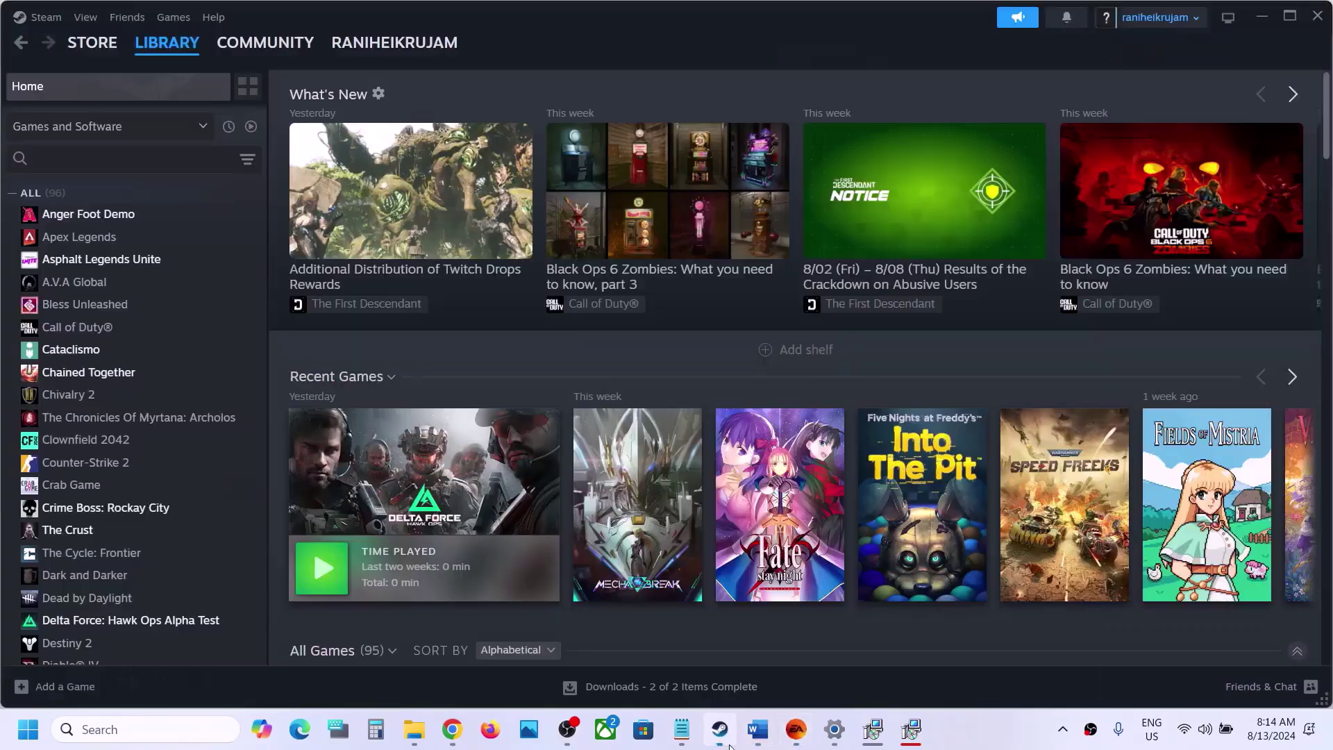
{"action": "right_click", "coordinate": [184, 626]}
{"action": "left_click", "coordinate": [225, 602]}
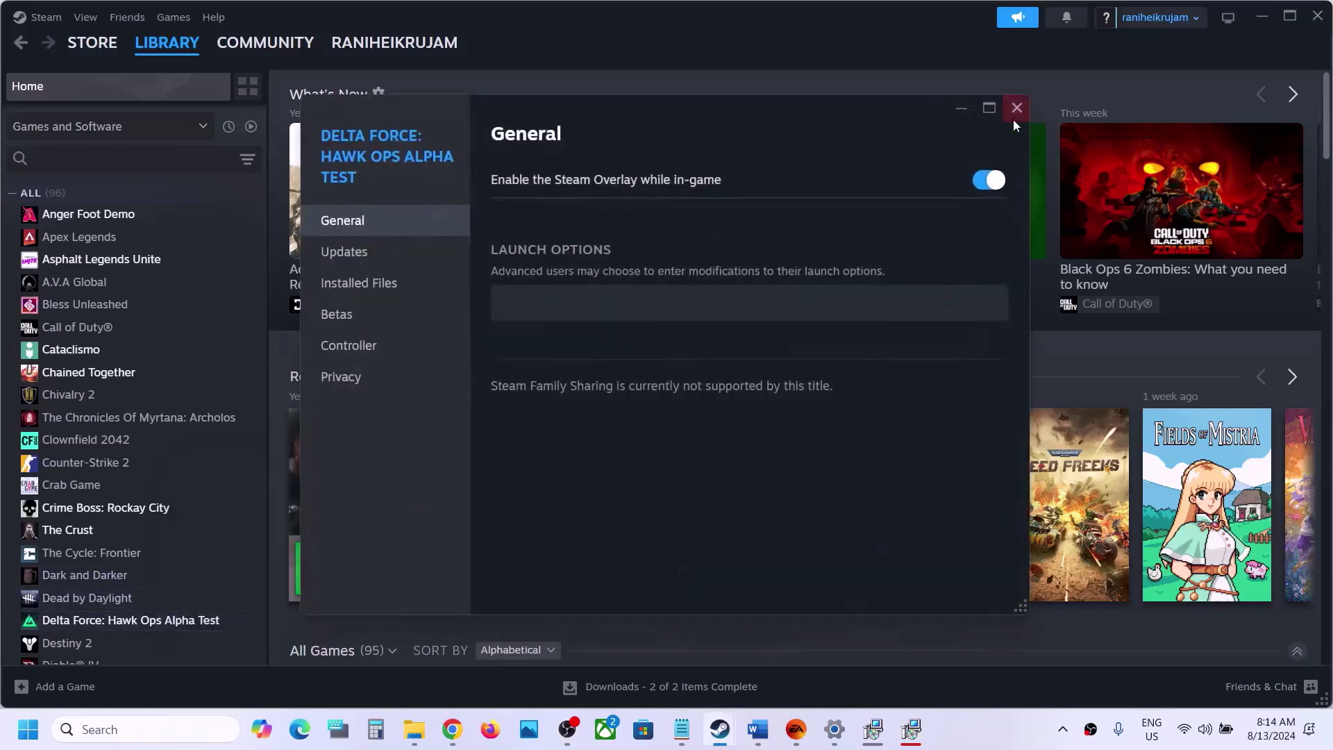
{"action": "left_click", "coordinate": [985, 176]}
{"action": "left_click", "coordinate": [1016, 109]}
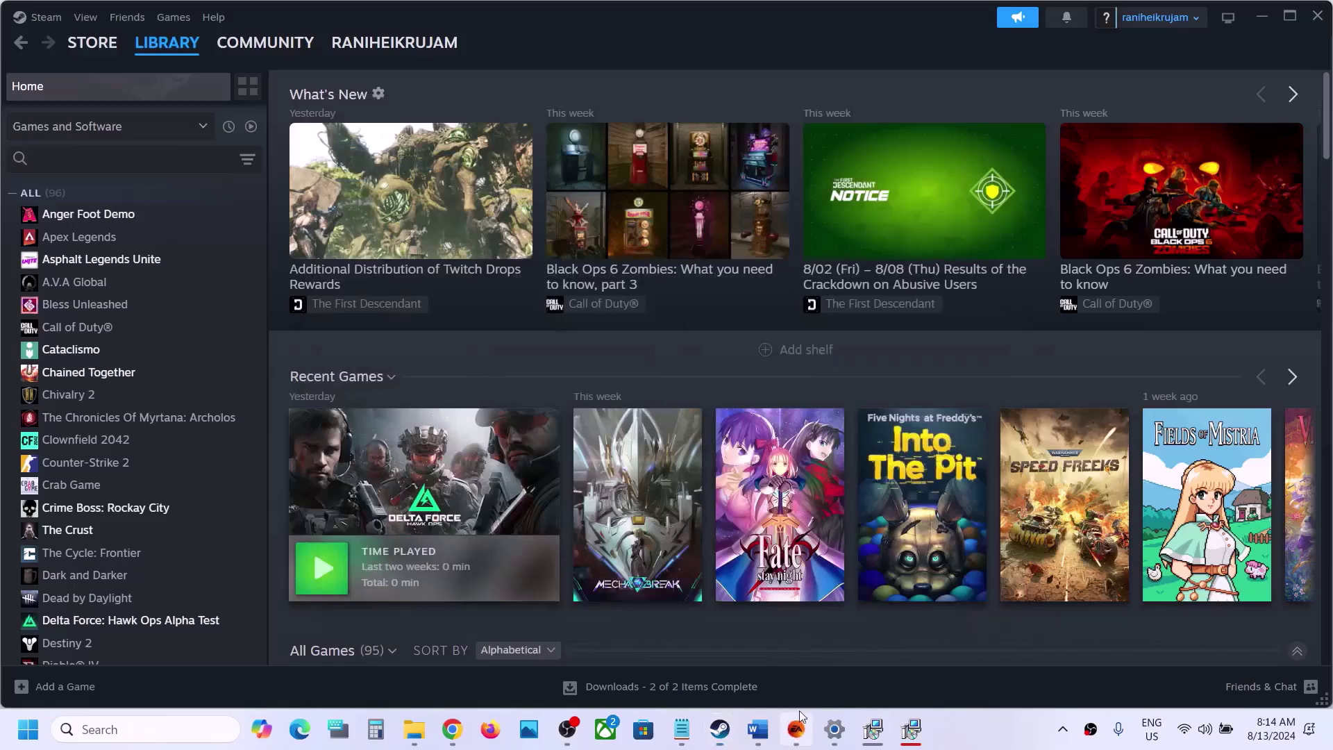
Switch to the EA app and turn off the in-game overlay in its application settings
{"action": "left_click", "coordinate": [798, 715]}
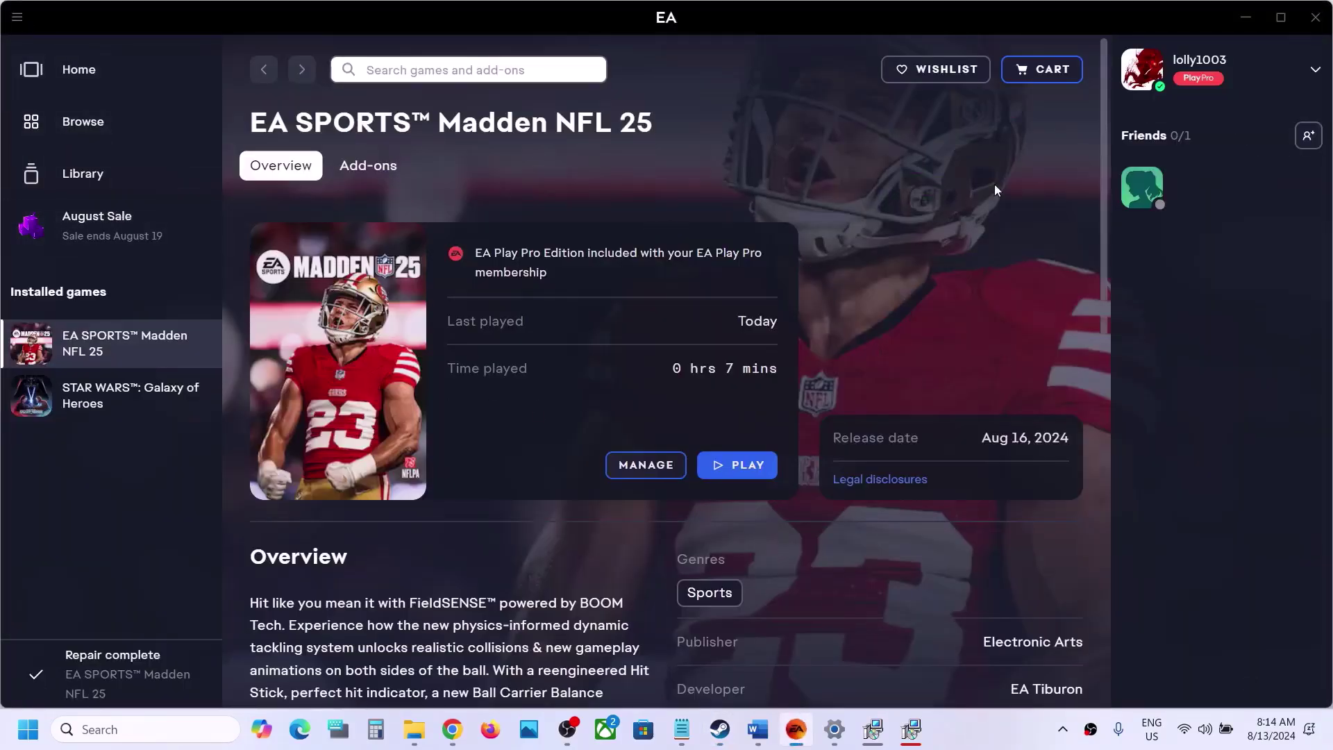
{"action": "left_click", "coordinate": [17, 17]}
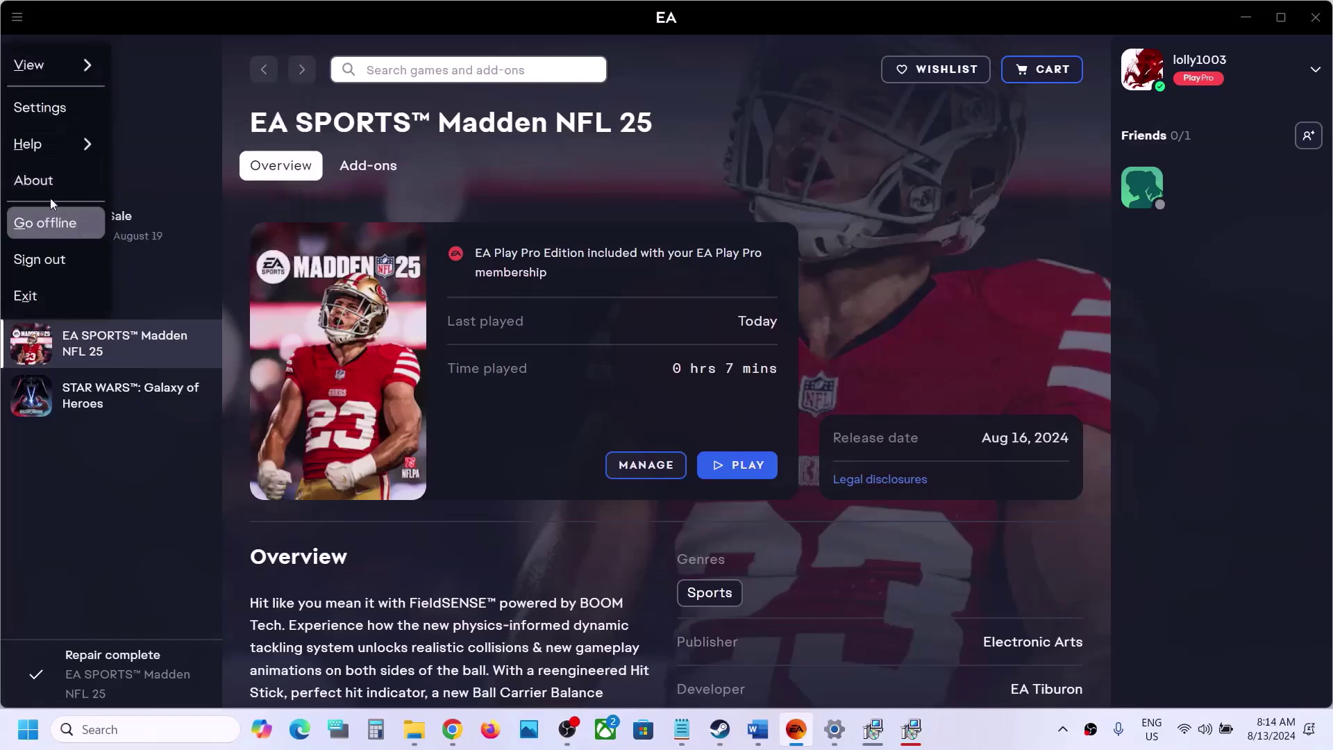
{"action": "left_click", "coordinate": [33, 108]}
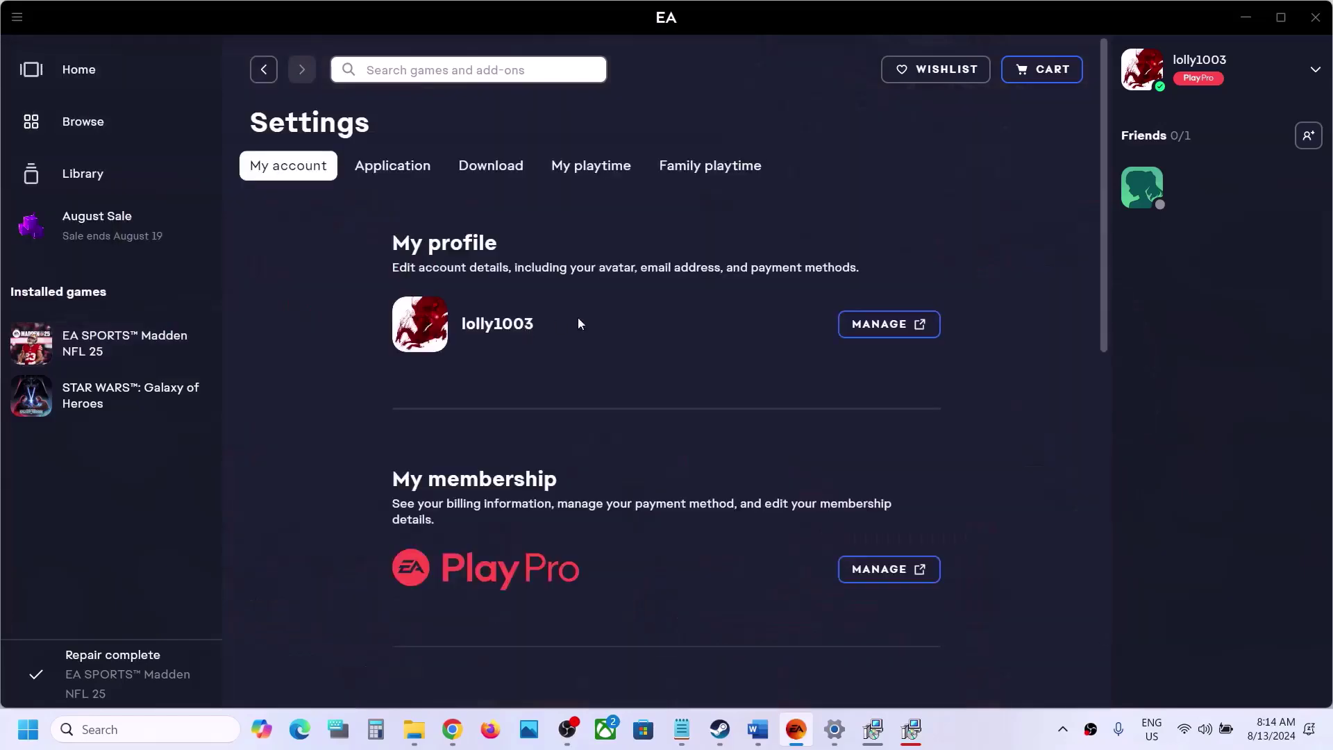
{"action": "left_click", "coordinate": [403, 170]}
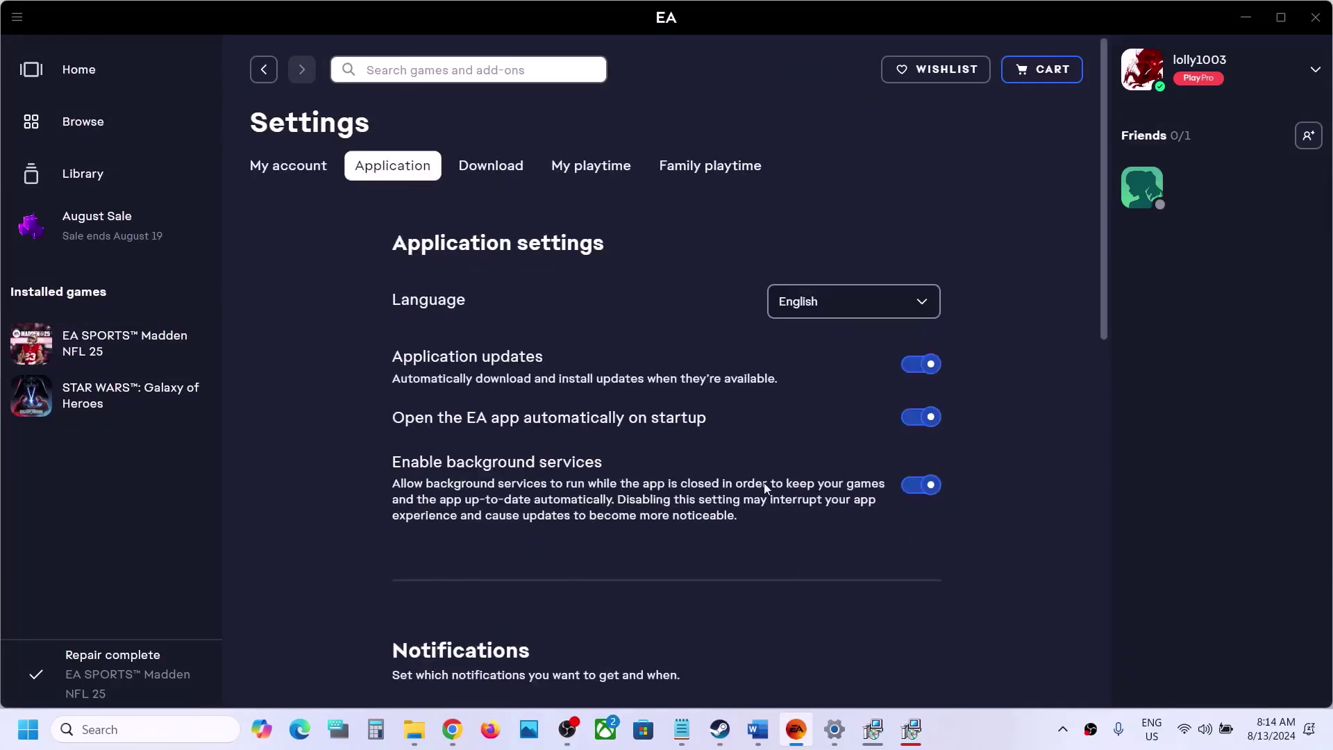
{"action": "scroll", "coordinate": [766, 489], "scroll_direction": "down", "scroll_amount": 10}
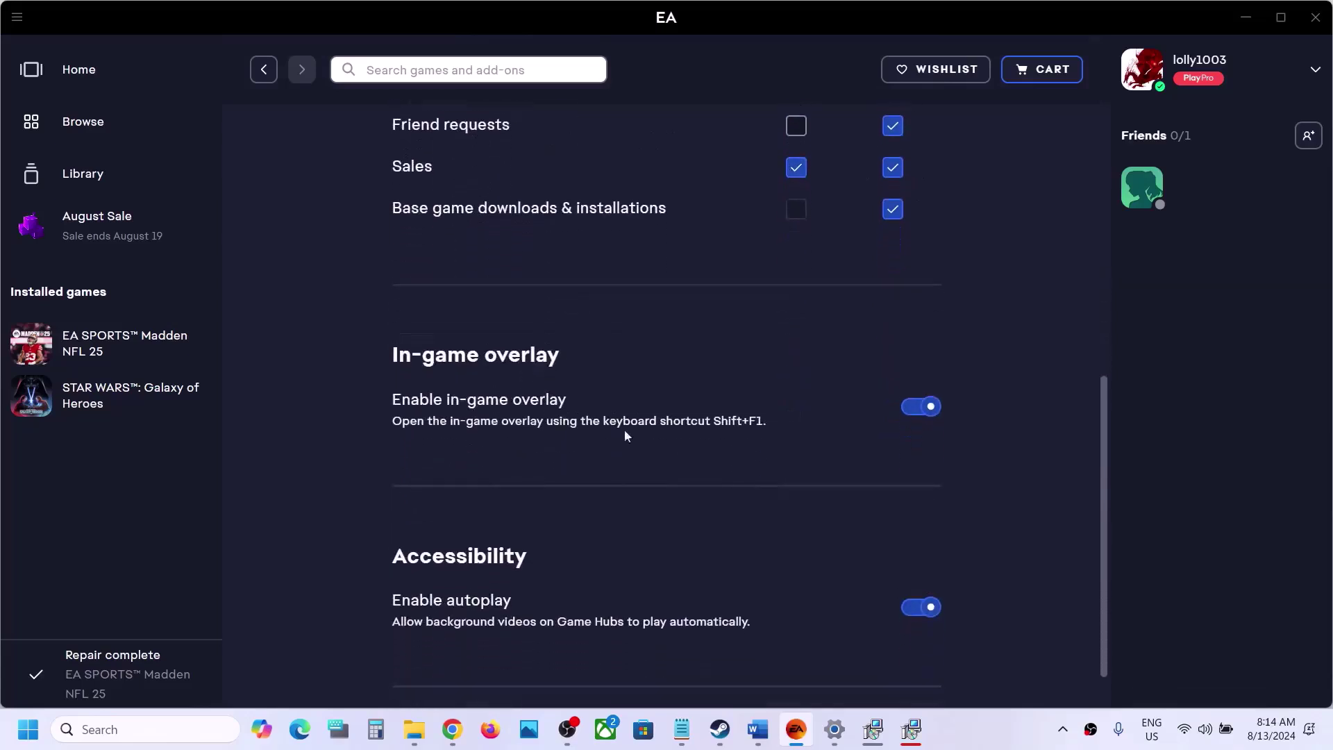
{"action": "left_click", "coordinate": [916, 410]}
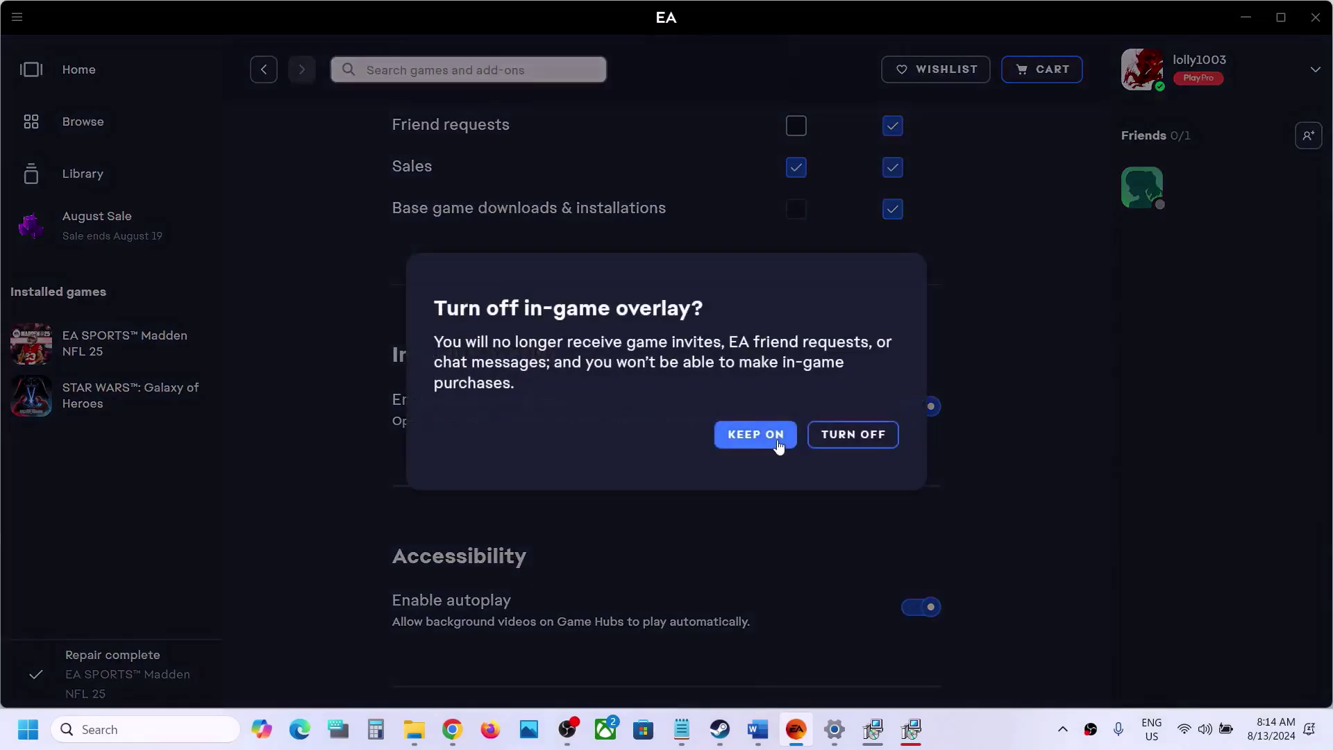
{"action": "left_click", "coordinate": [833, 449]}
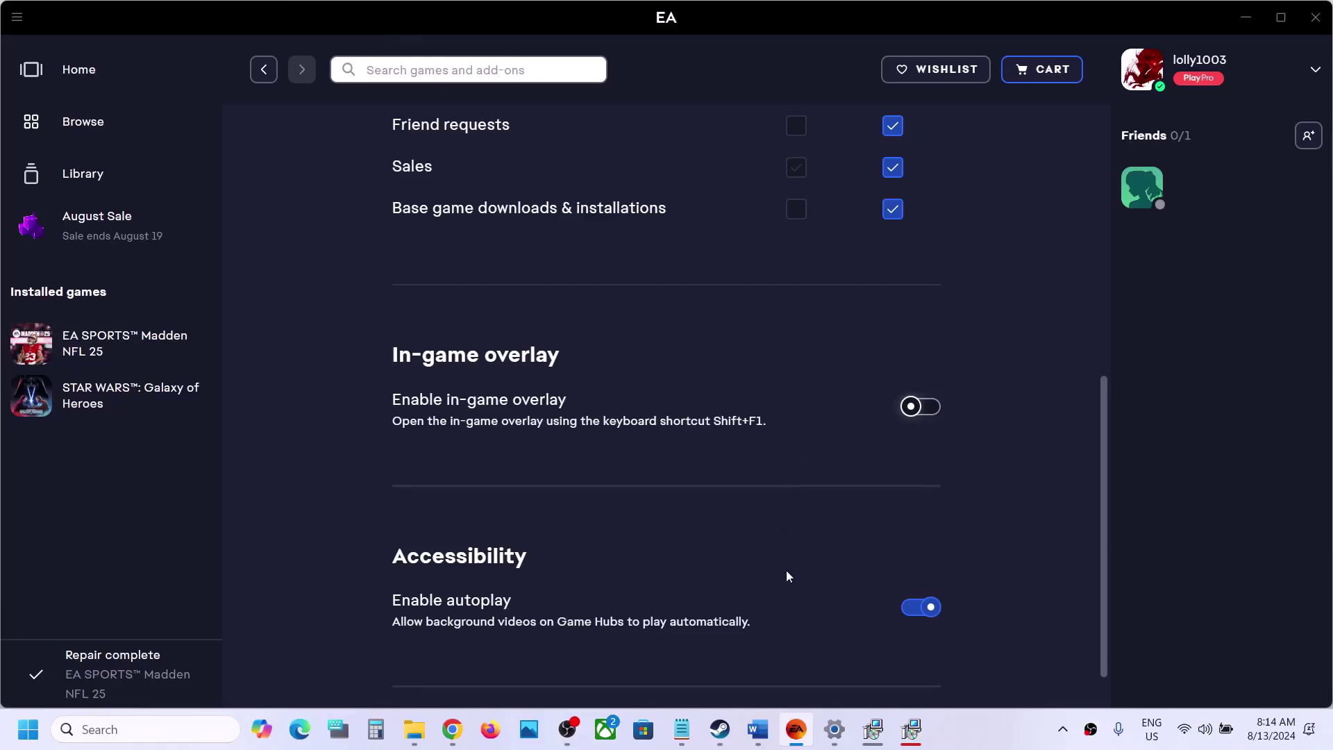
Switch back to the Word document and highlight GeForce Experience among the overlay apps to close in Step 15
{"action": "mouse_move", "coordinate": [743, 745]}
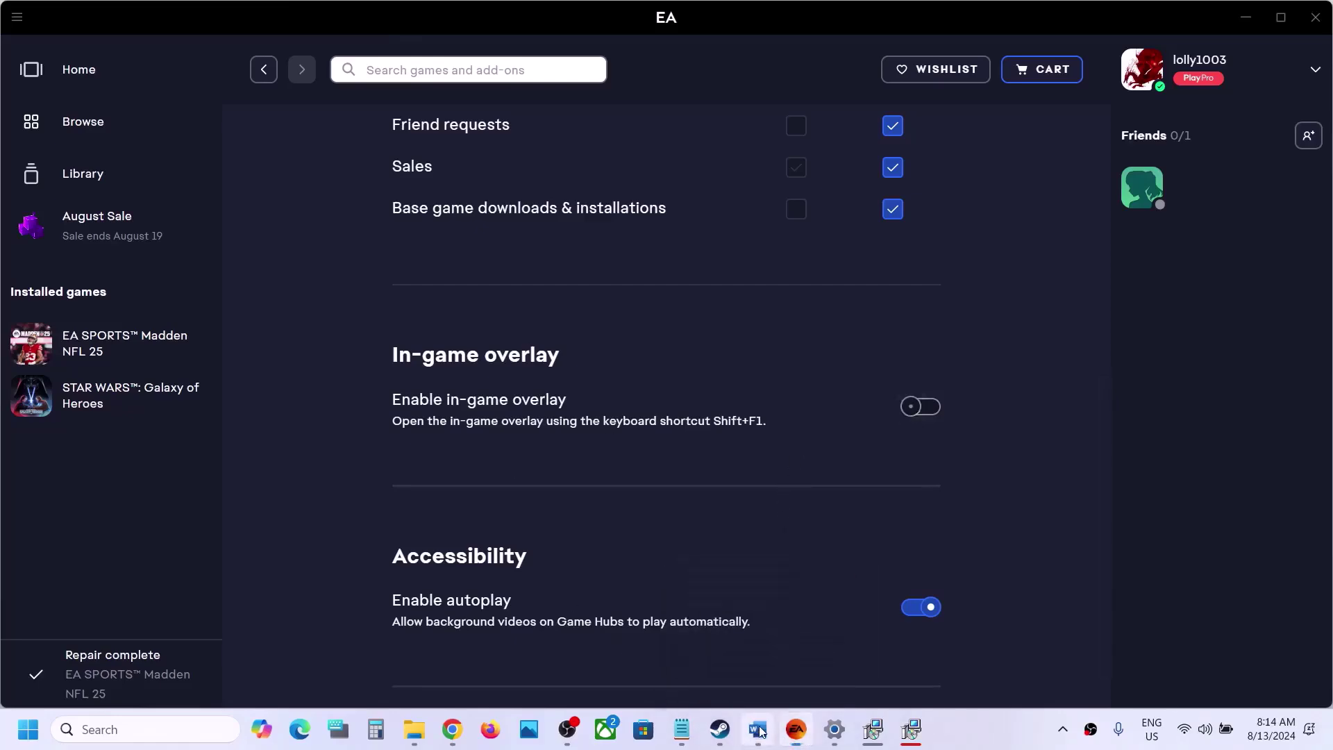
{"action": "left_click", "coordinate": [757, 729]}
{"action": "scroll", "coordinate": [510, 461], "scroll_direction": "down", "scroll_amount": 1}
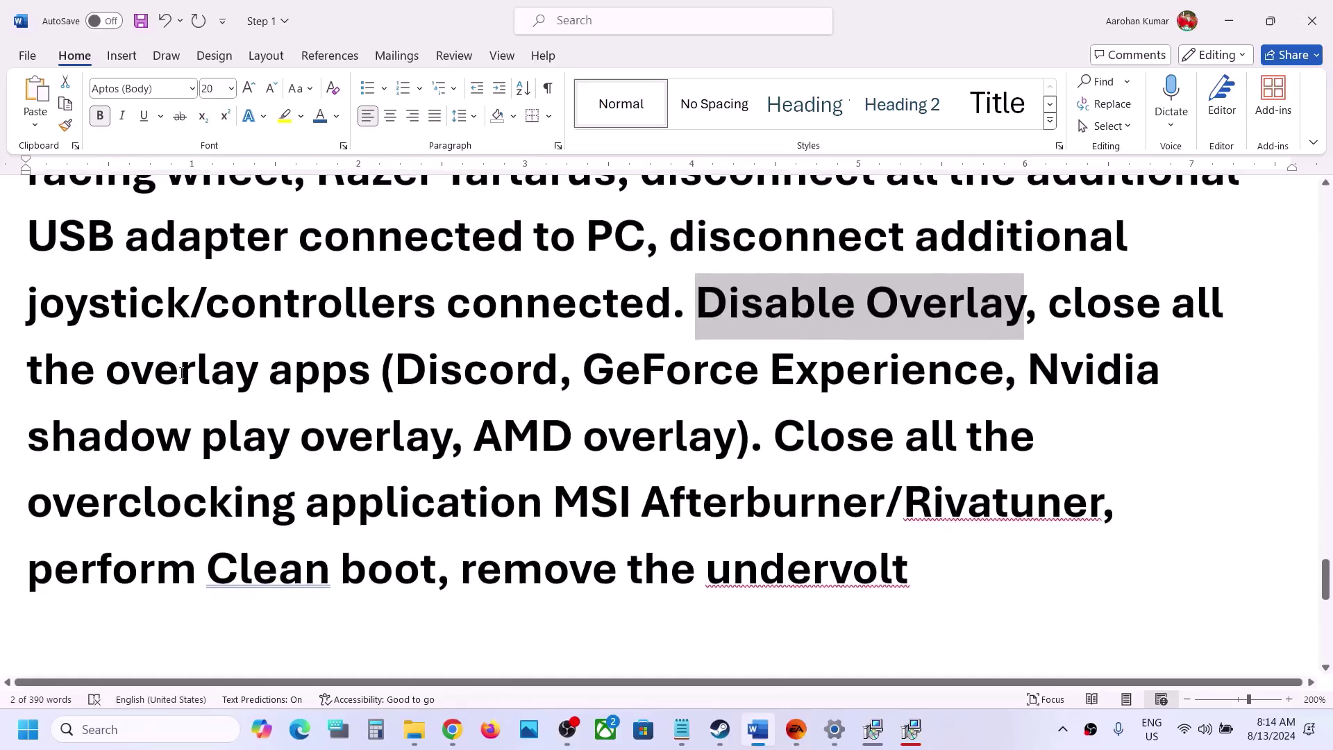
{"action": "left_click_drag", "start_coordinate": [1050, 304], "coordinate": [1004, 373]}
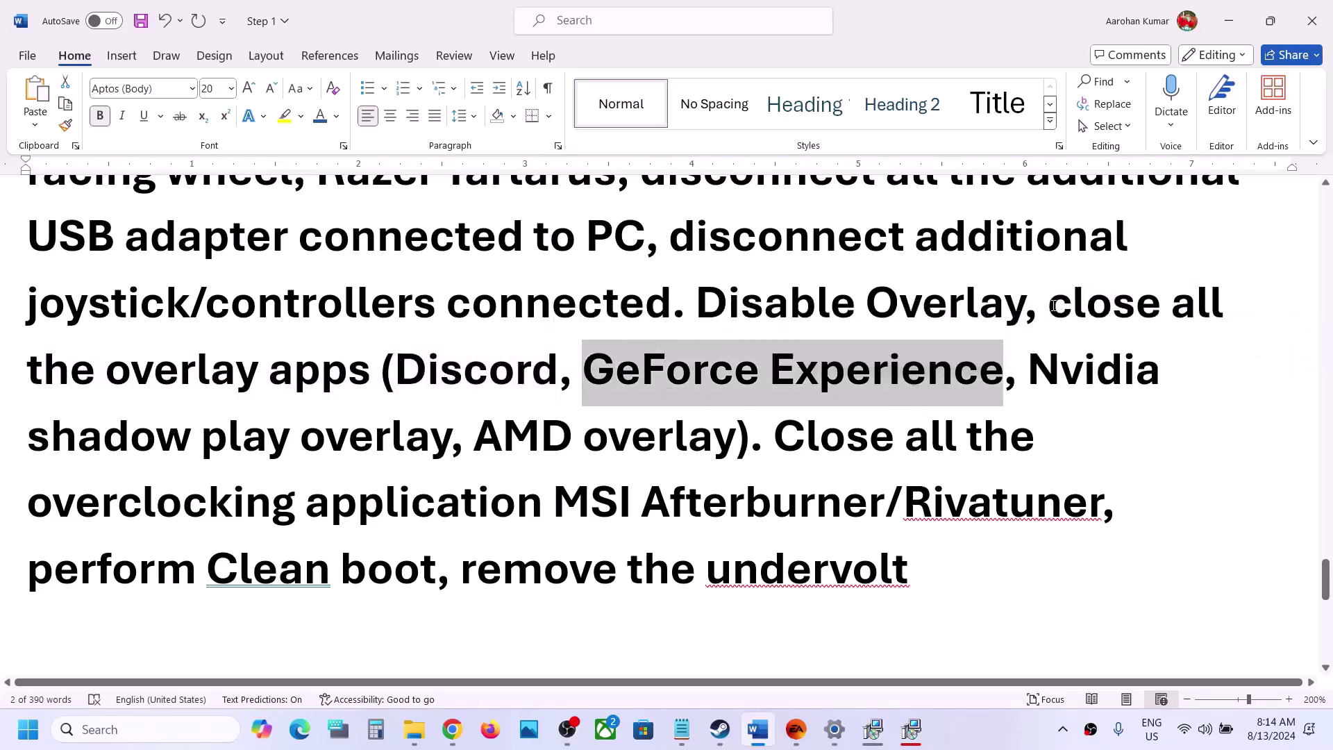
Highlight the Step 15 advice on closing overlay and overclocking apps such as MSI Afterburner/Rivatuner, and on performing a clean boot
{"action": "left_click_drag", "start_coordinate": [1050, 305], "coordinate": [929, 476]}
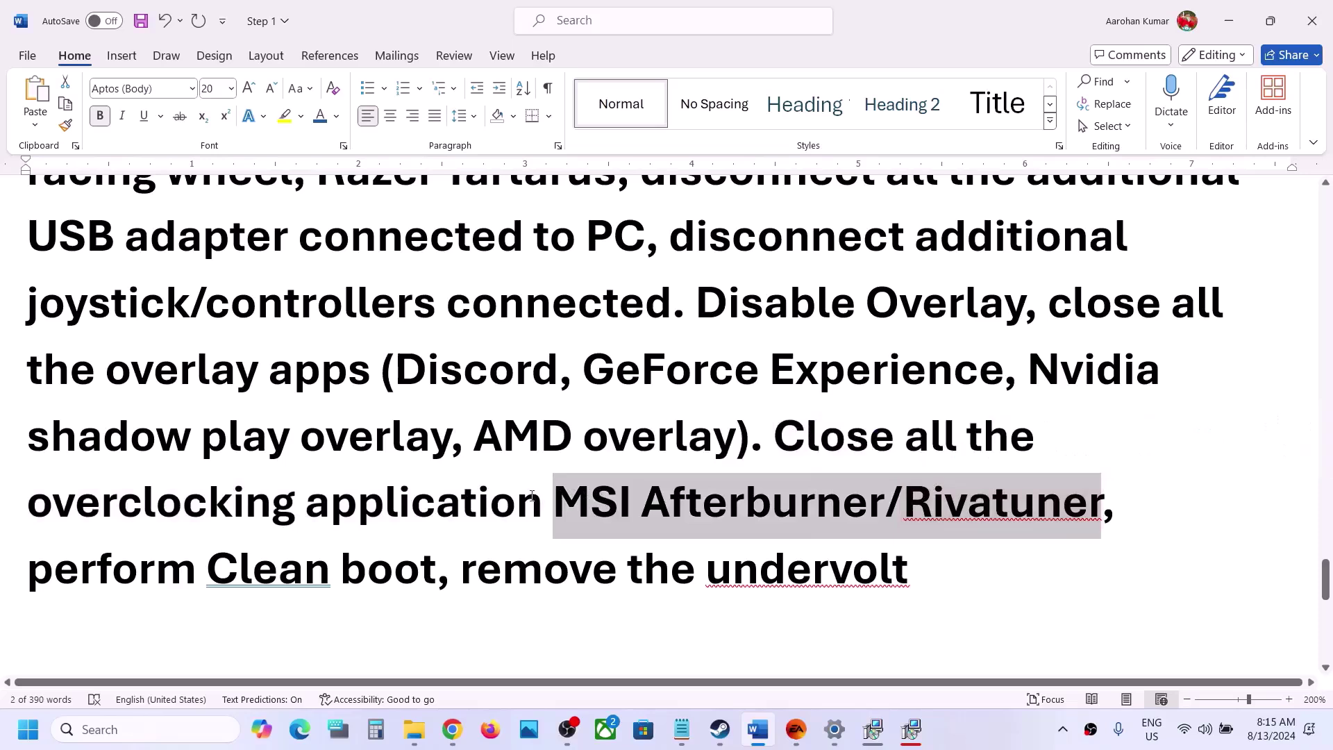
{"action": "left_click_drag", "start_coordinate": [40, 507], "coordinate": [552, 501]}
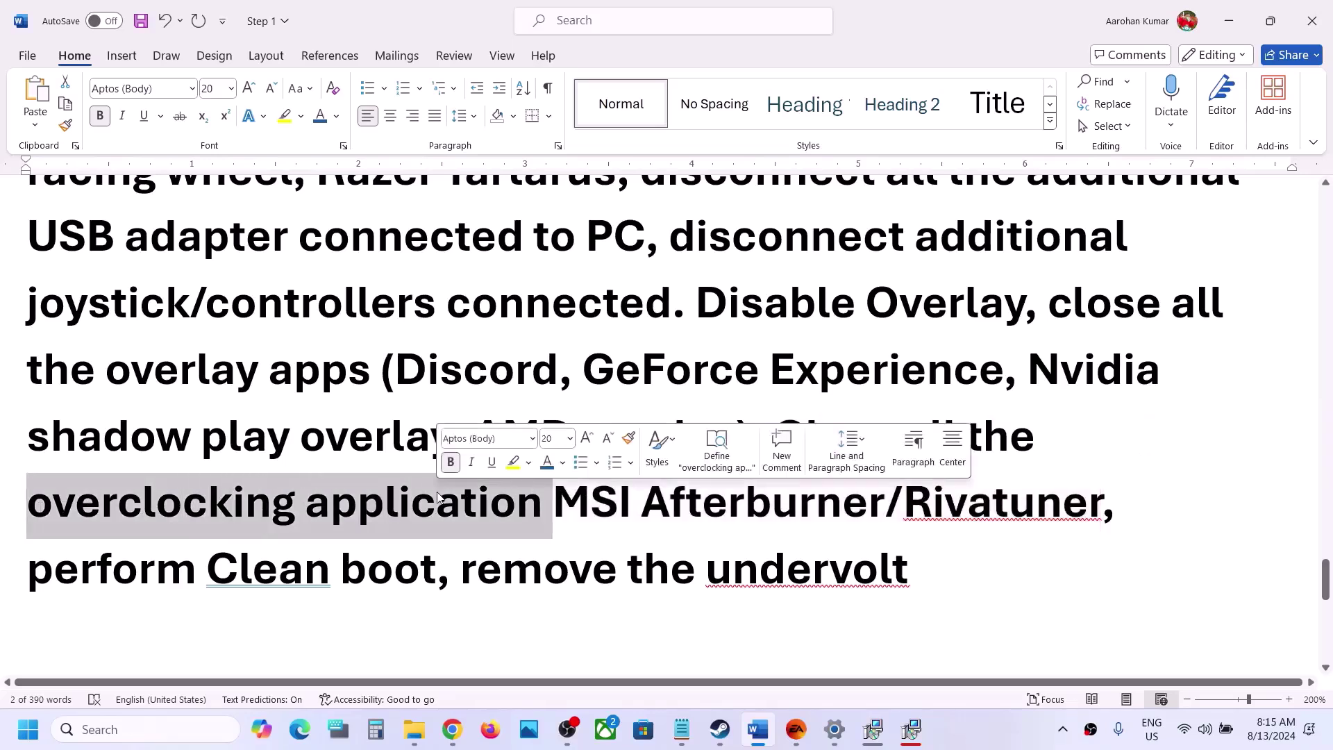
{"action": "left_click_drag", "start_coordinate": [1181, 379], "coordinate": [820, 436]}
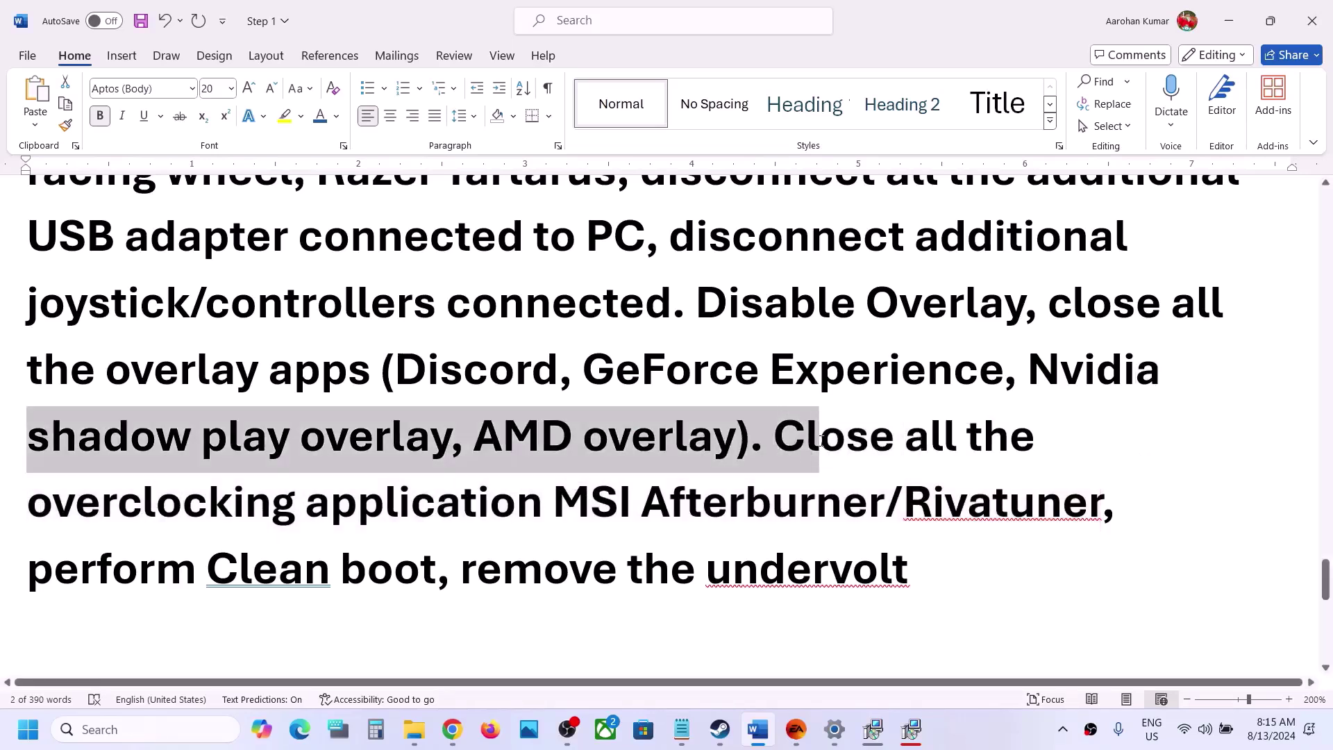
{"action": "left_click", "coordinate": [820, 436]}
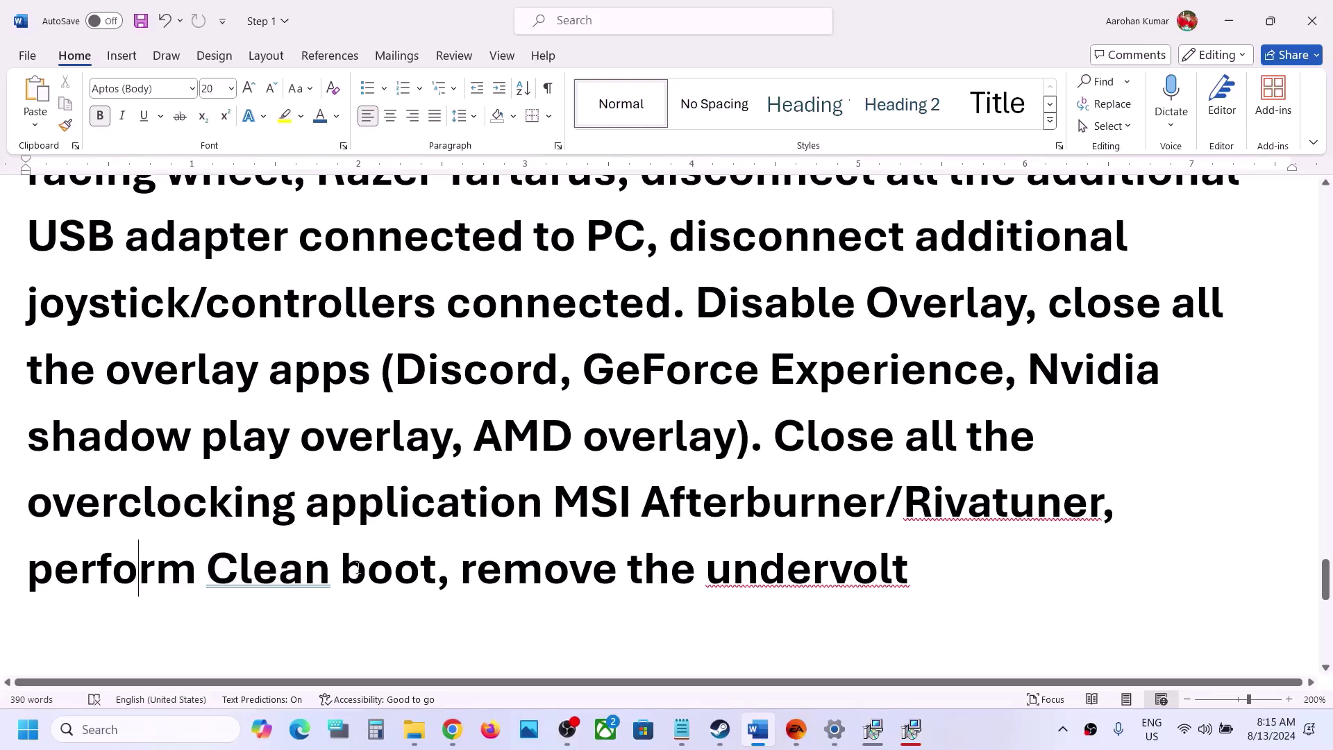
{"action": "left_click_drag", "start_coordinate": [357, 568], "coordinate": [28, 568]}
Open System Configuration through Windows search, hide all Microsoft services in the services list, and confirm the dialog
{"action": "left_click", "coordinate": [152, 728]}
{"action": "type", "text": "syst"}
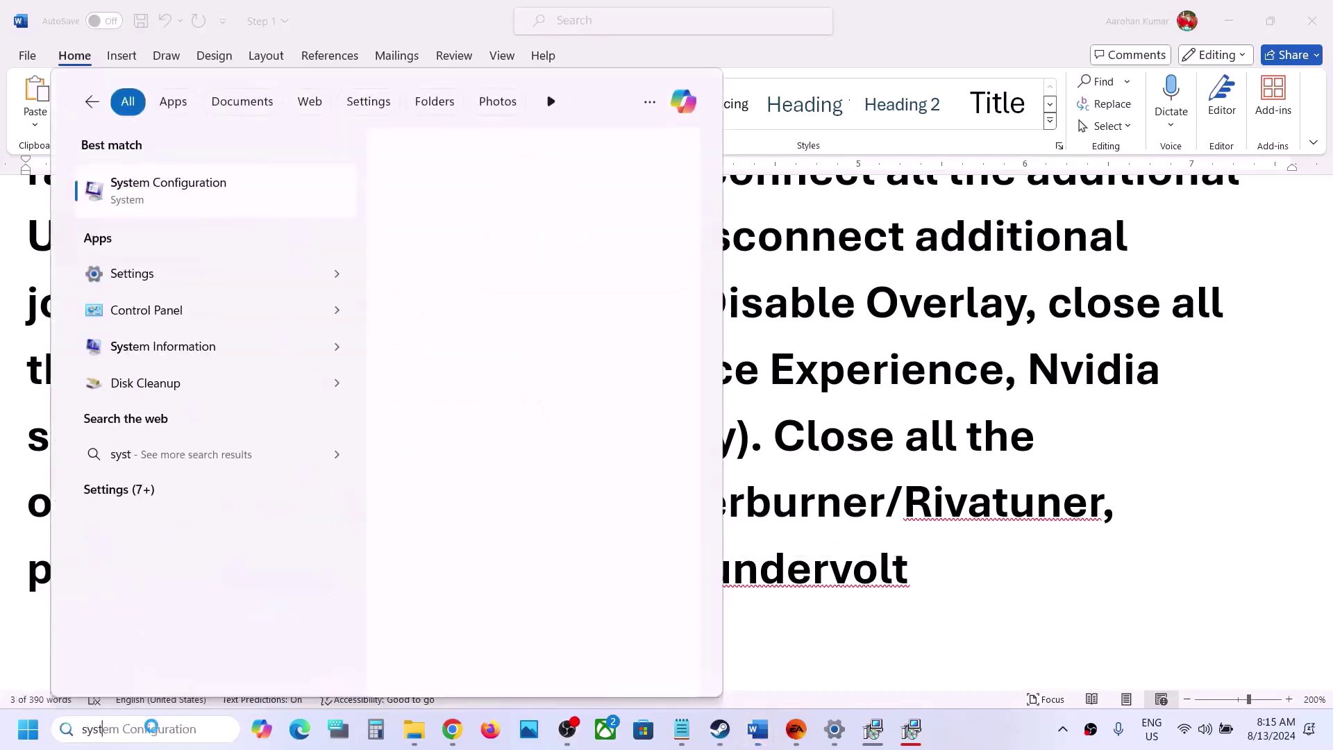
{"action": "type", "text": "em"}
{"action": "key", "text": "Return"}
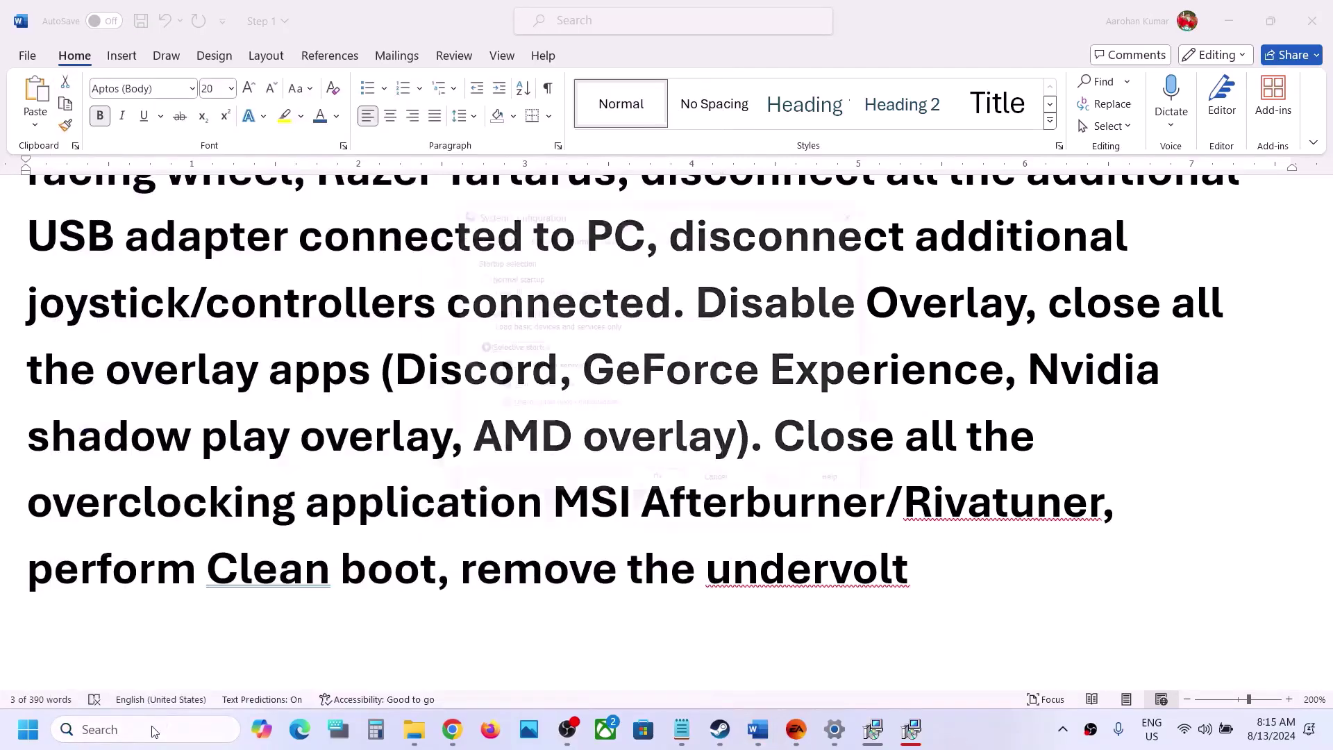
{"action": "left_click", "coordinate": [535, 230]}
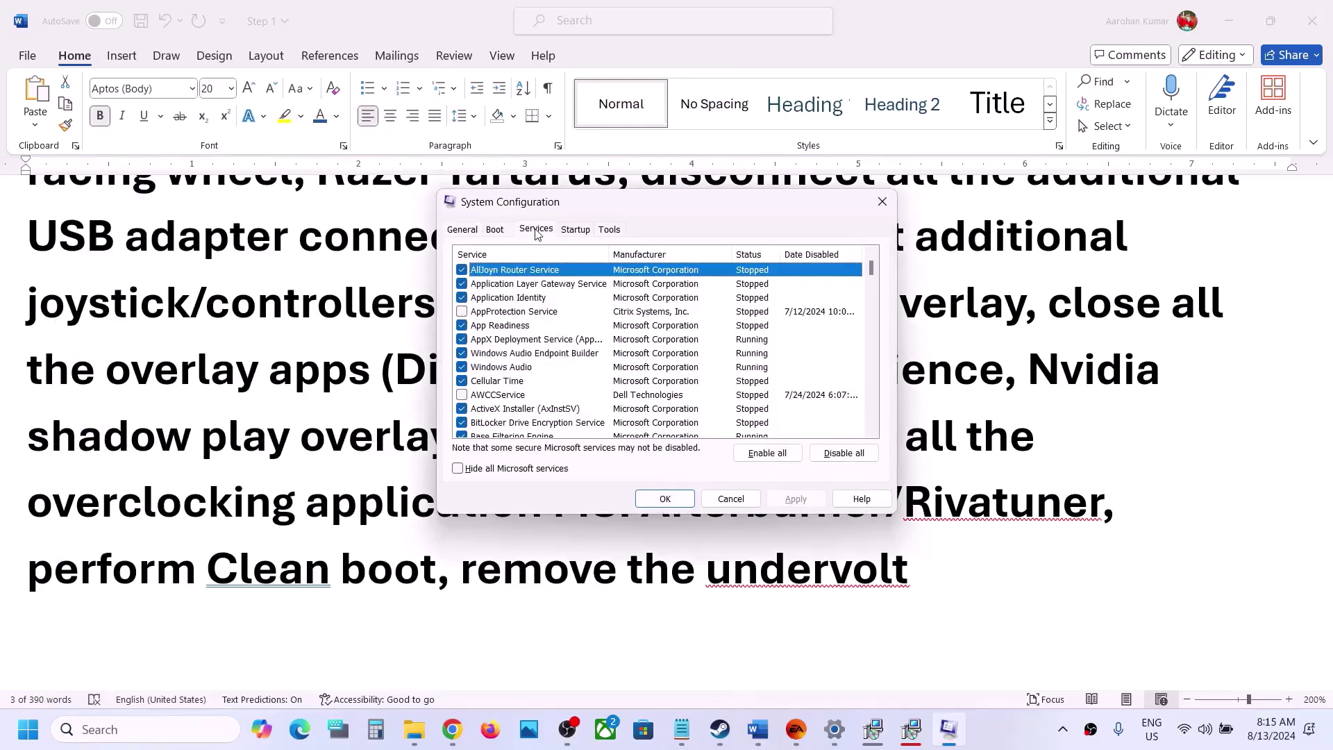
{"action": "left_click", "coordinate": [469, 470]}
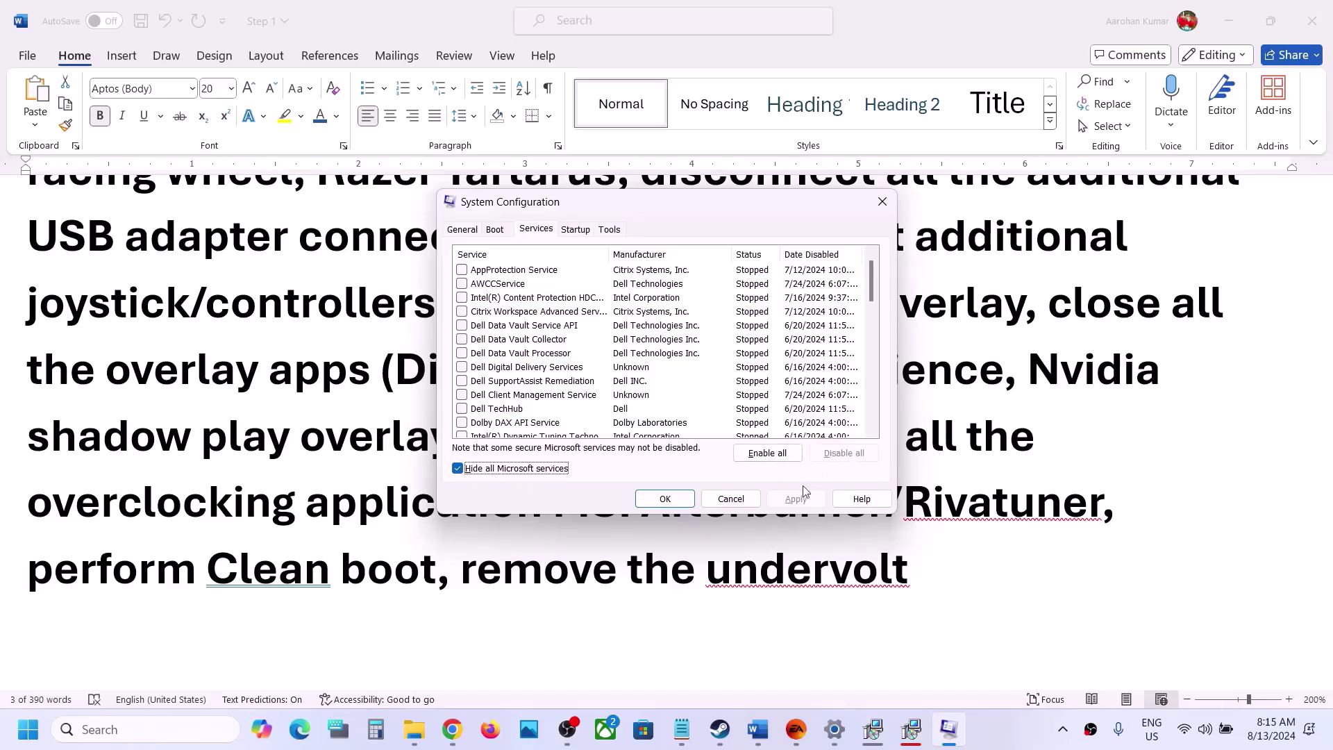
{"action": "left_click", "coordinate": [665, 500]}
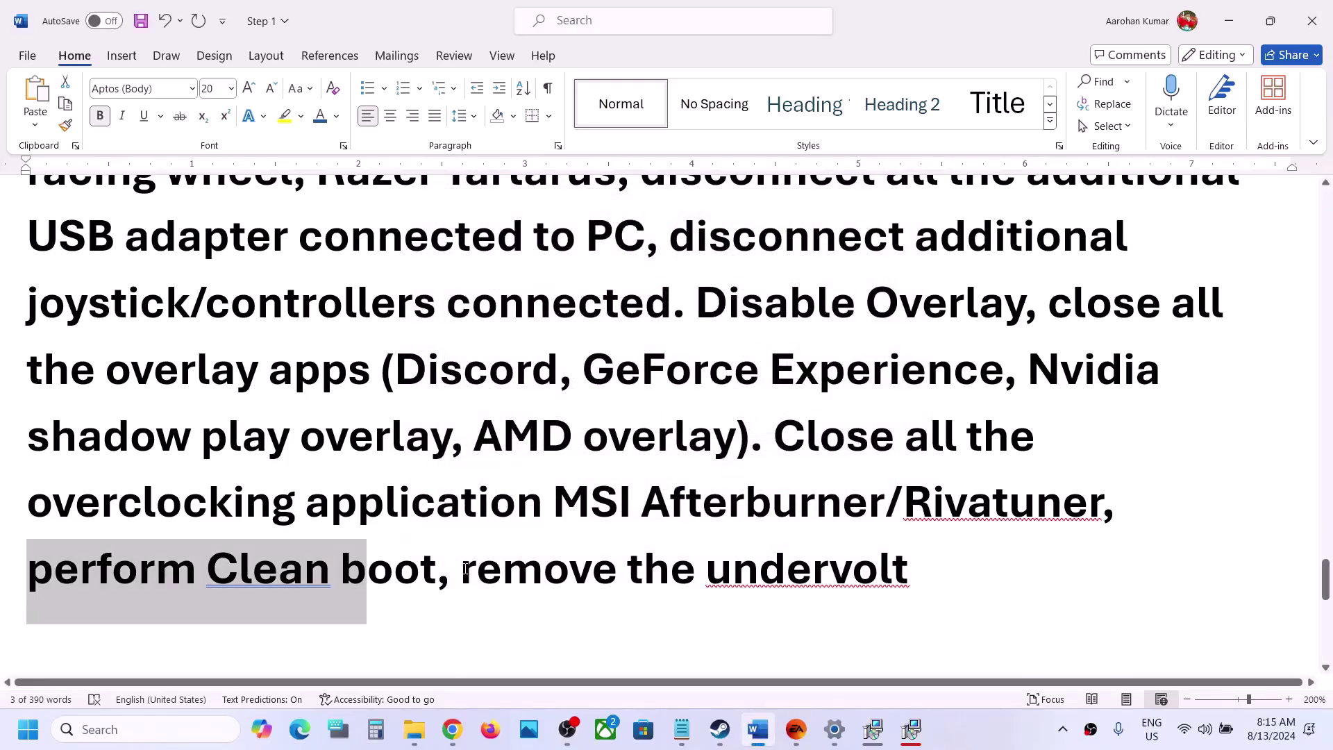
Highlight the advice on removing the undervolt and Step 16 on launching the game in windowed mode with lower graphics settings
{"action": "left_click_drag", "start_coordinate": [465, 570], "coordinate": [865, 572]}
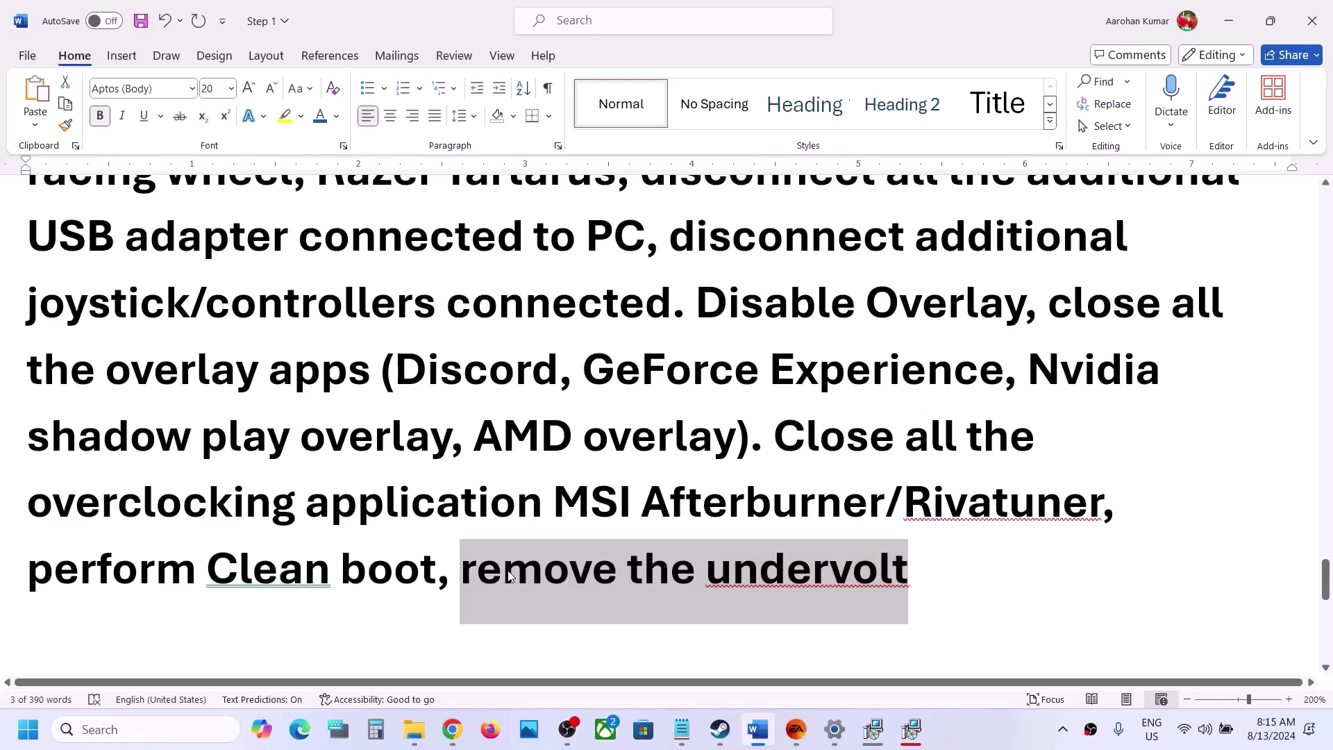
{"action": "scroll", "coordinate": [509, 575], "scroll_direction": "down", "scroll_amount": 3}
{"action": "left_click_drag", "start_coordinate": [461, 570], "coordinate": [206, 509]}
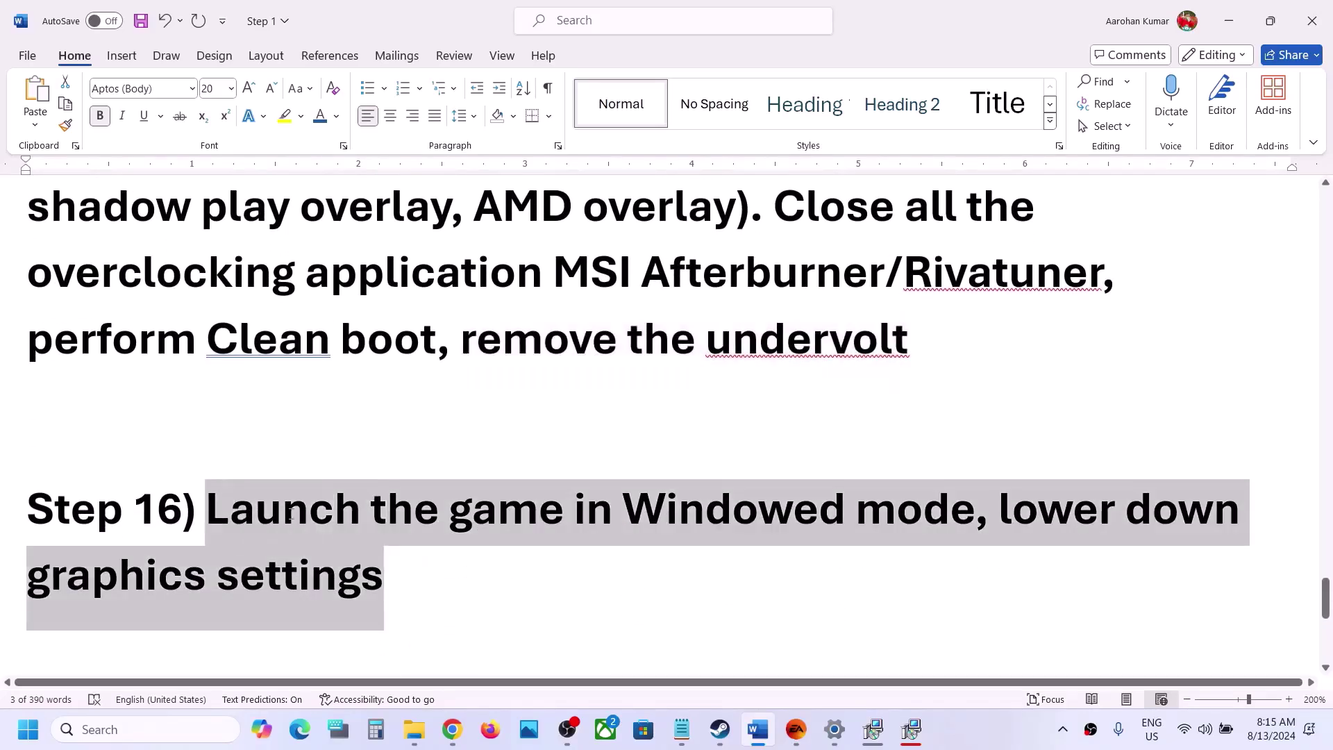
{"action": "scroll", "coordinate": [275, 512], "scroll_direction": "down", "scroll_amount": 2}
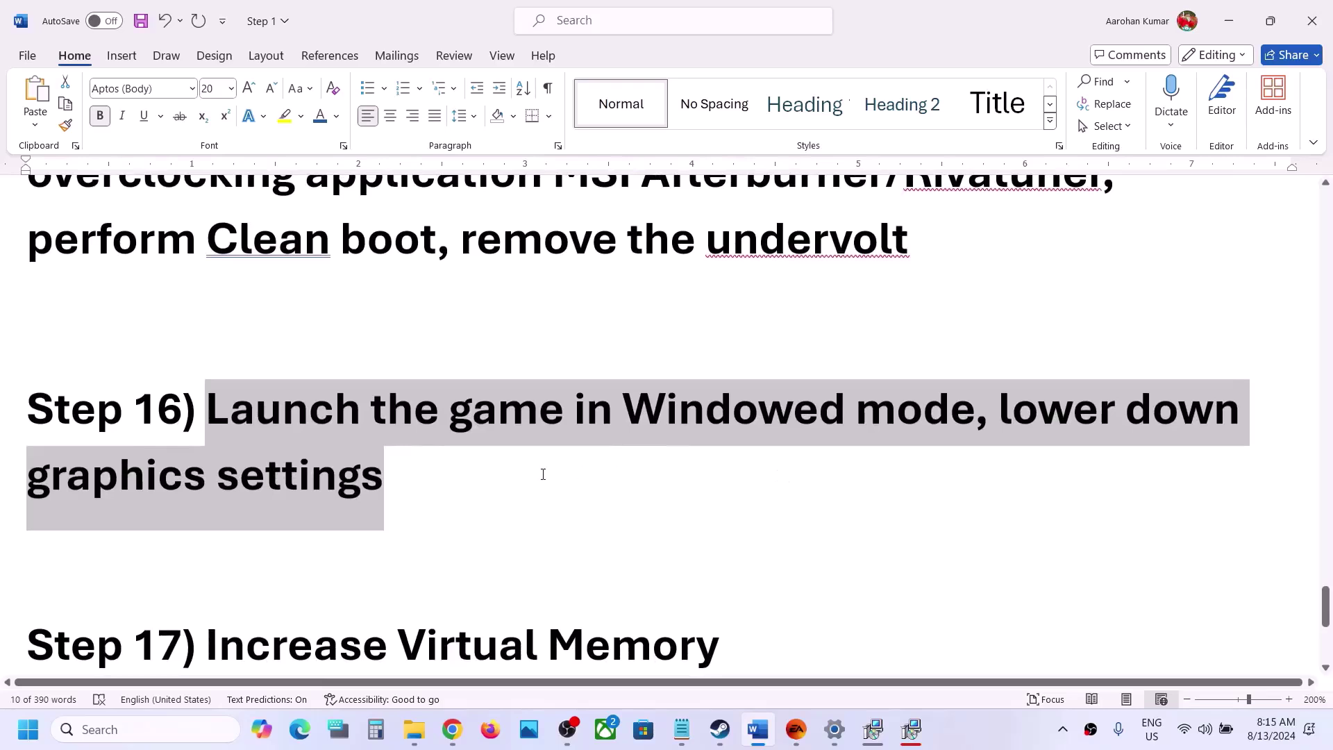
{"action": "left_click", "coordinate": [450, 474]}
{"action": "left_click_drag", "start_coordinate": [450, 474], "coordinate": [982, 400]}
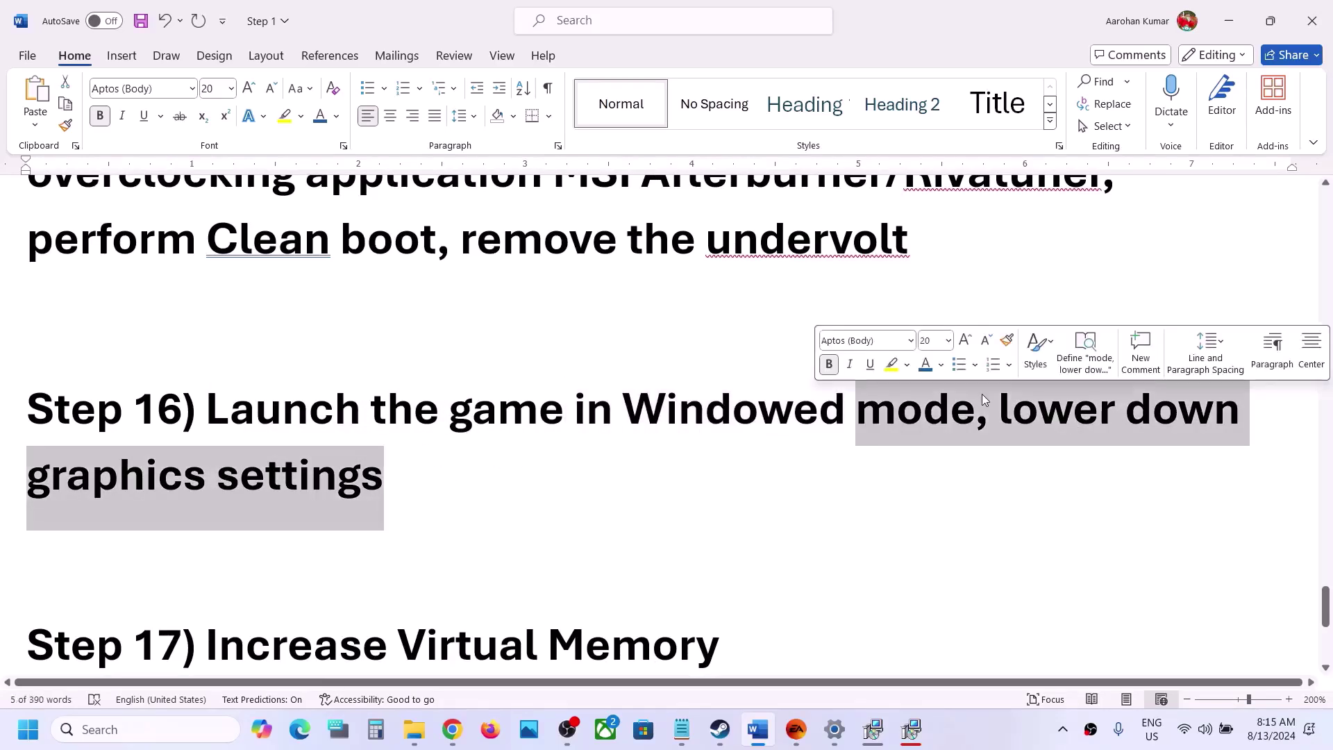
{"action": "left_click", "coordinate": [991, 414]}
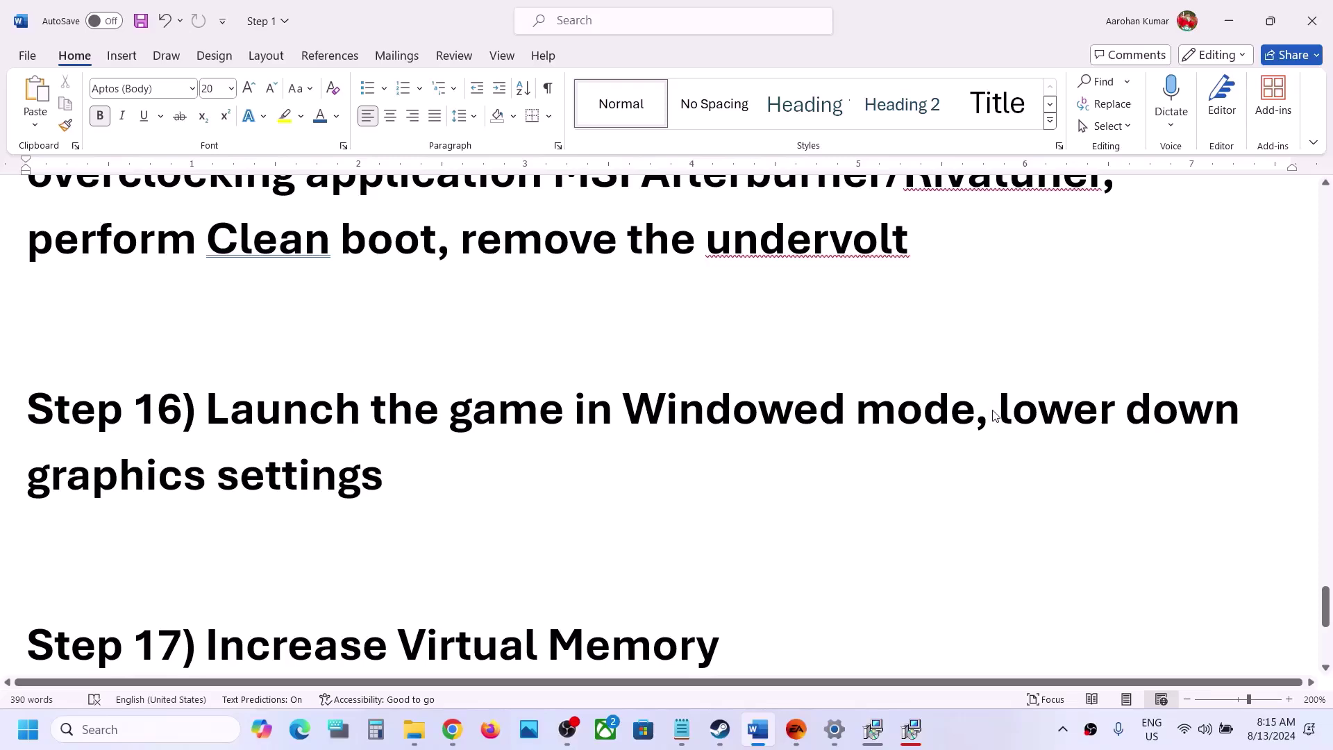
Go to Step 17 in the Word document and highlight Increase Virtual Memory
{"action": "scroll", "coordinate": [994, 415], "scroll_direction": "down", "scroll_amount": 3}
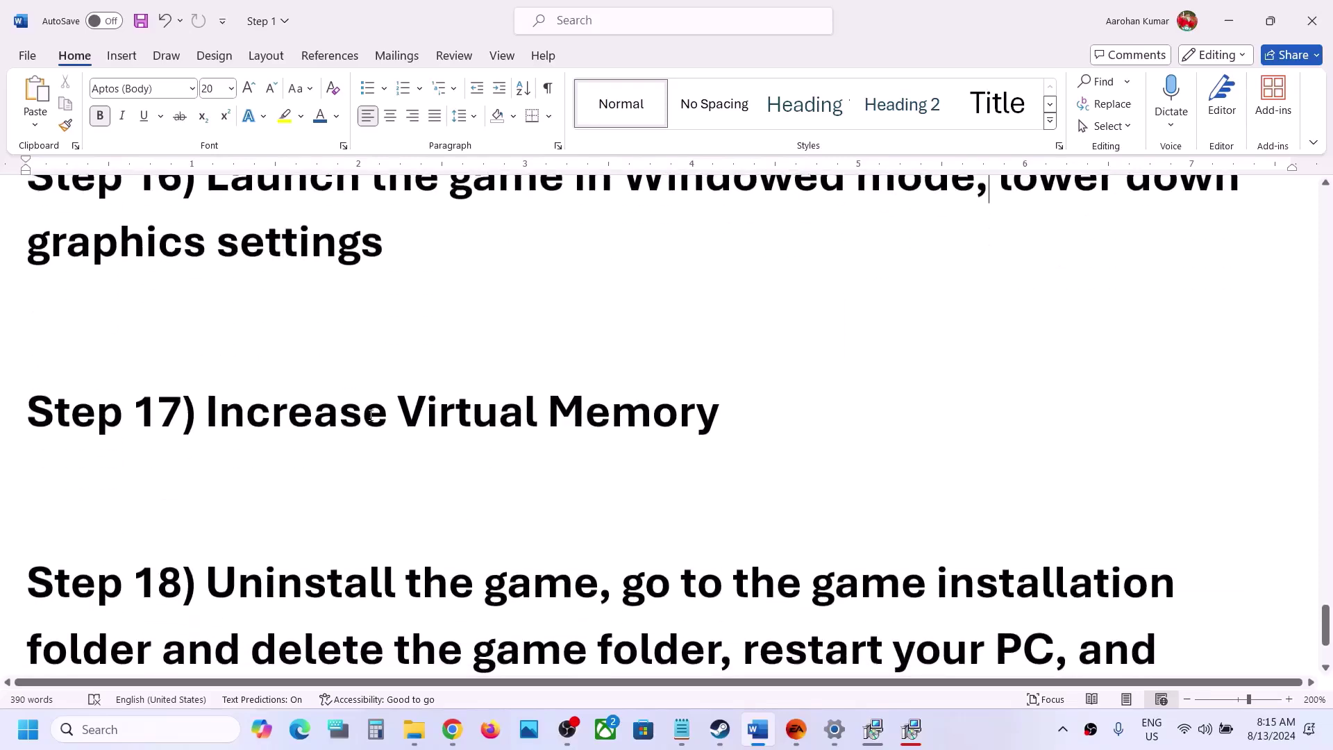
{"action": "left_click_drag", "start_coordinate": [371, 415], "coordinate": [743, 417]}
{"action": "left_click", "coordinate": [984, 744]}
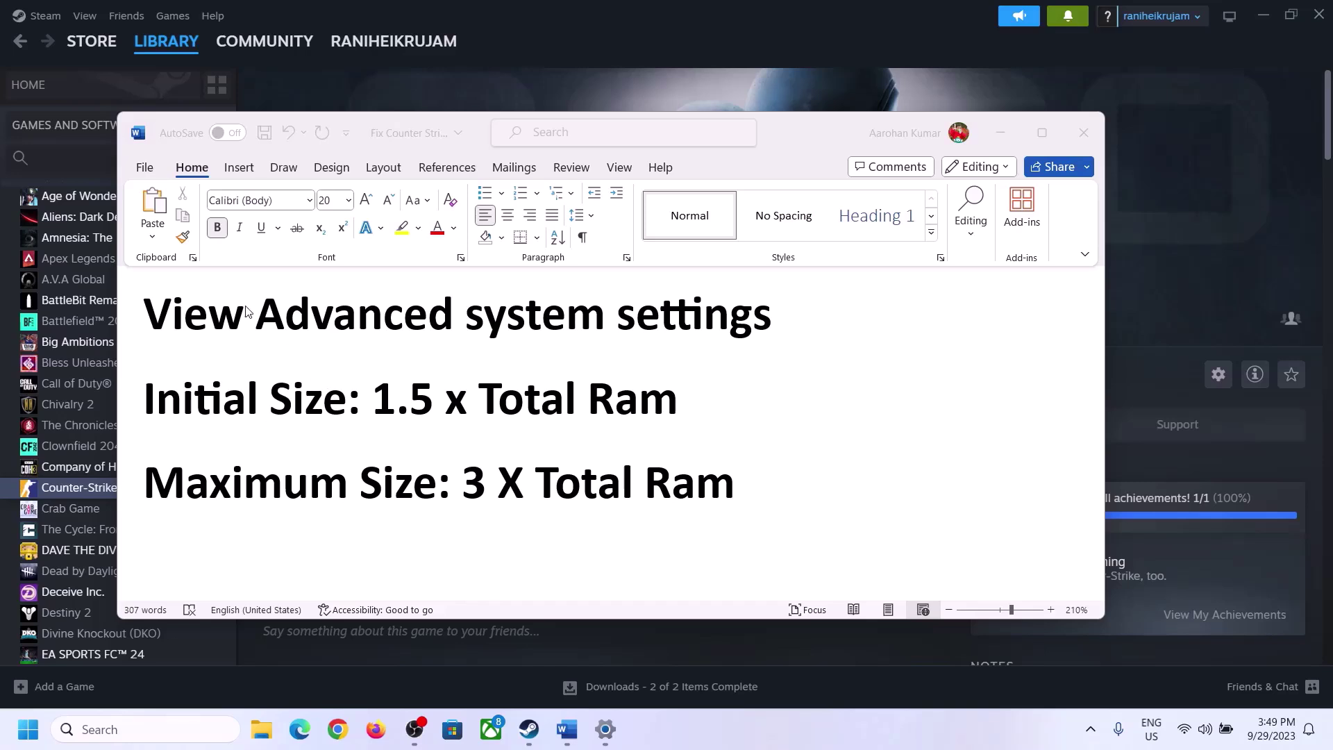
Copy "View Advanced system settings" from the Word notes and use it in Windows search to open System Properties
{"action": "left_click_drag", "start_coordinate": [193, 323], "coordinate": [717, 349]}
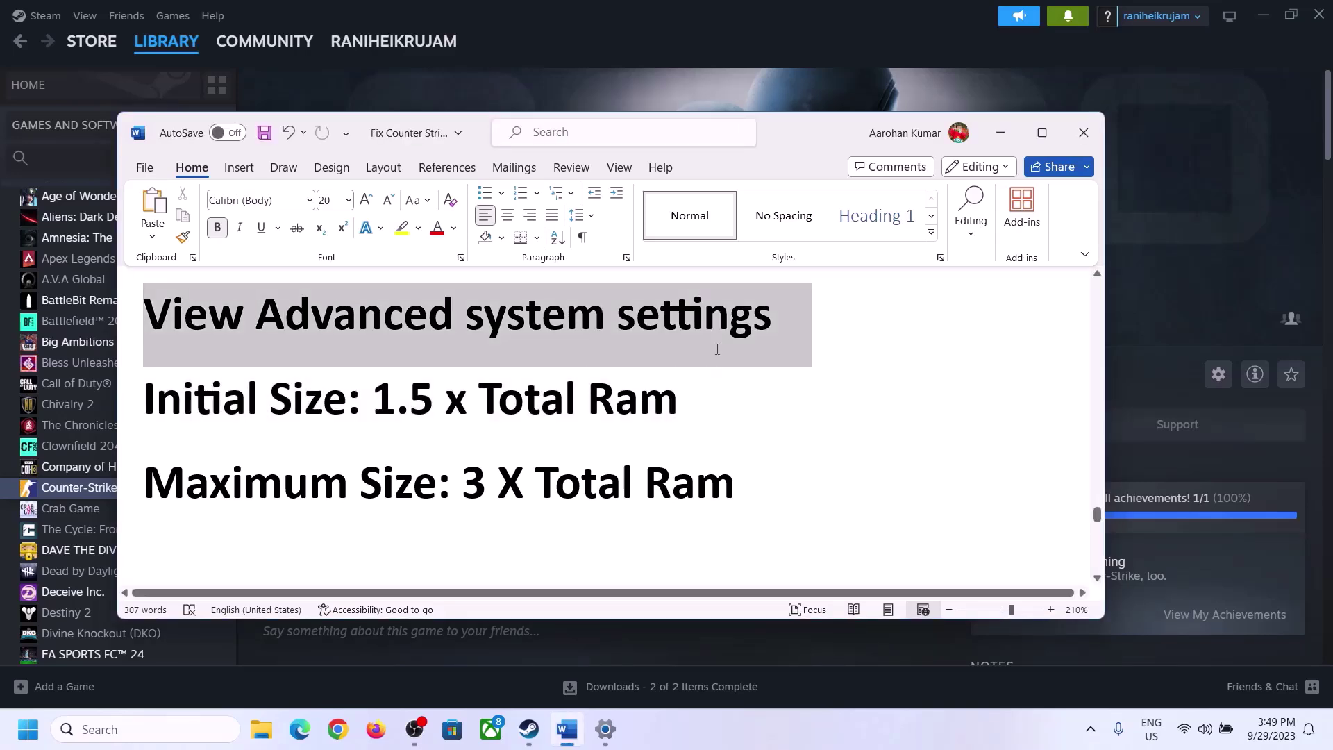
{"action": "key", "text": "ctrl+c"}
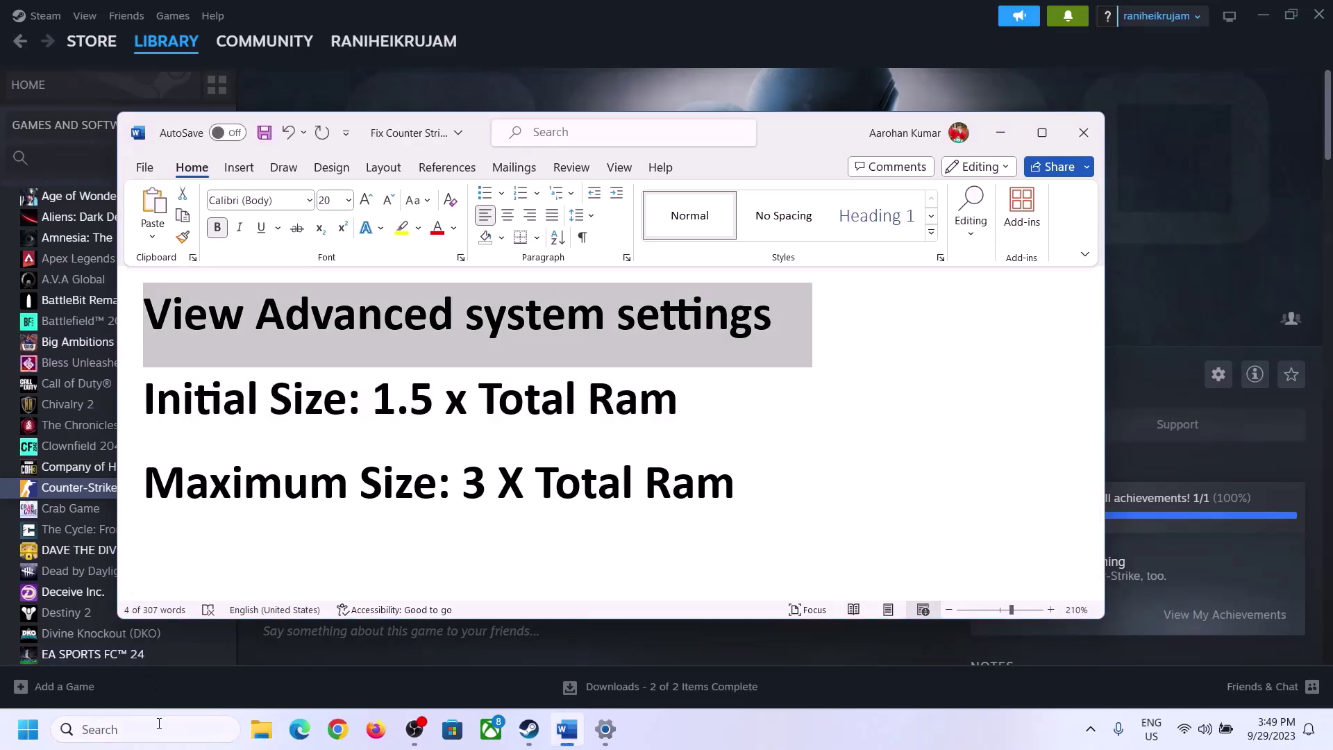
{"action": "left_click", "coordinate": [159, 728]}
{"action": "key", "text": "ctrl+v"}
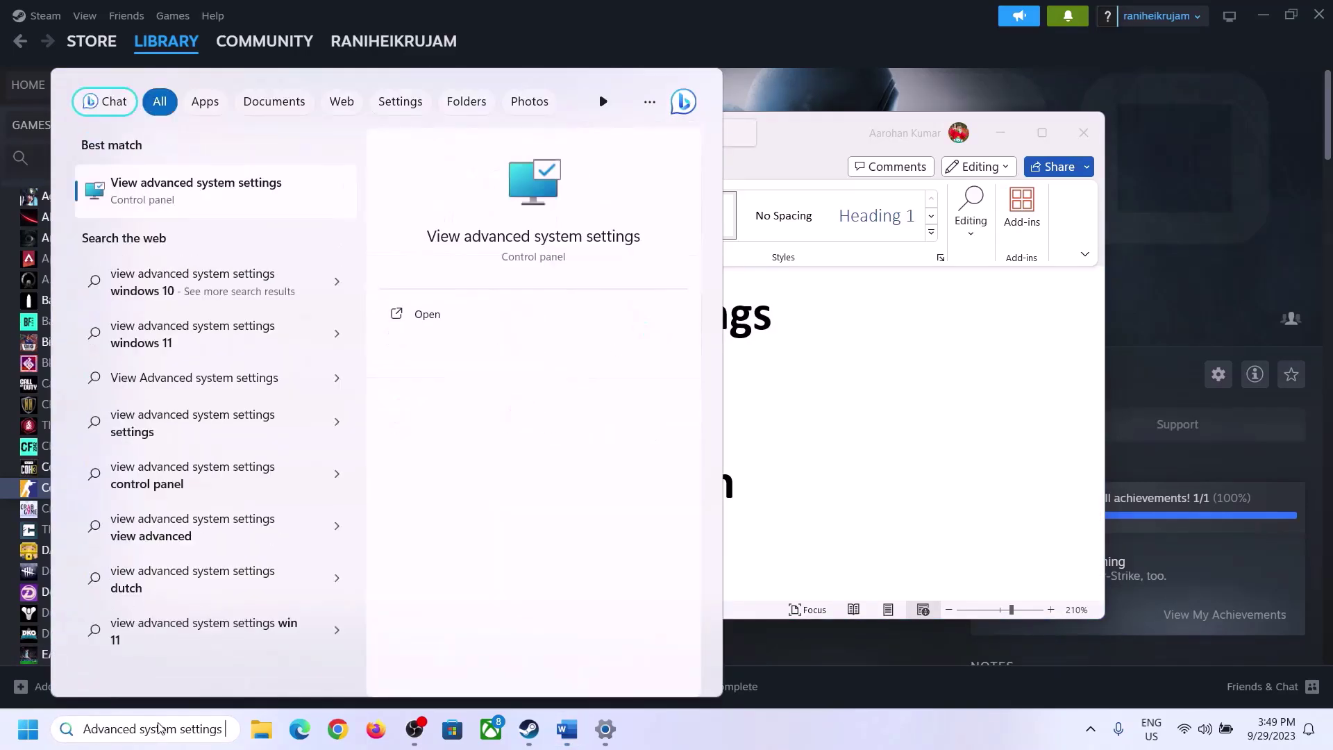
{"action": "left_click", "coordinate": [187, 200]}
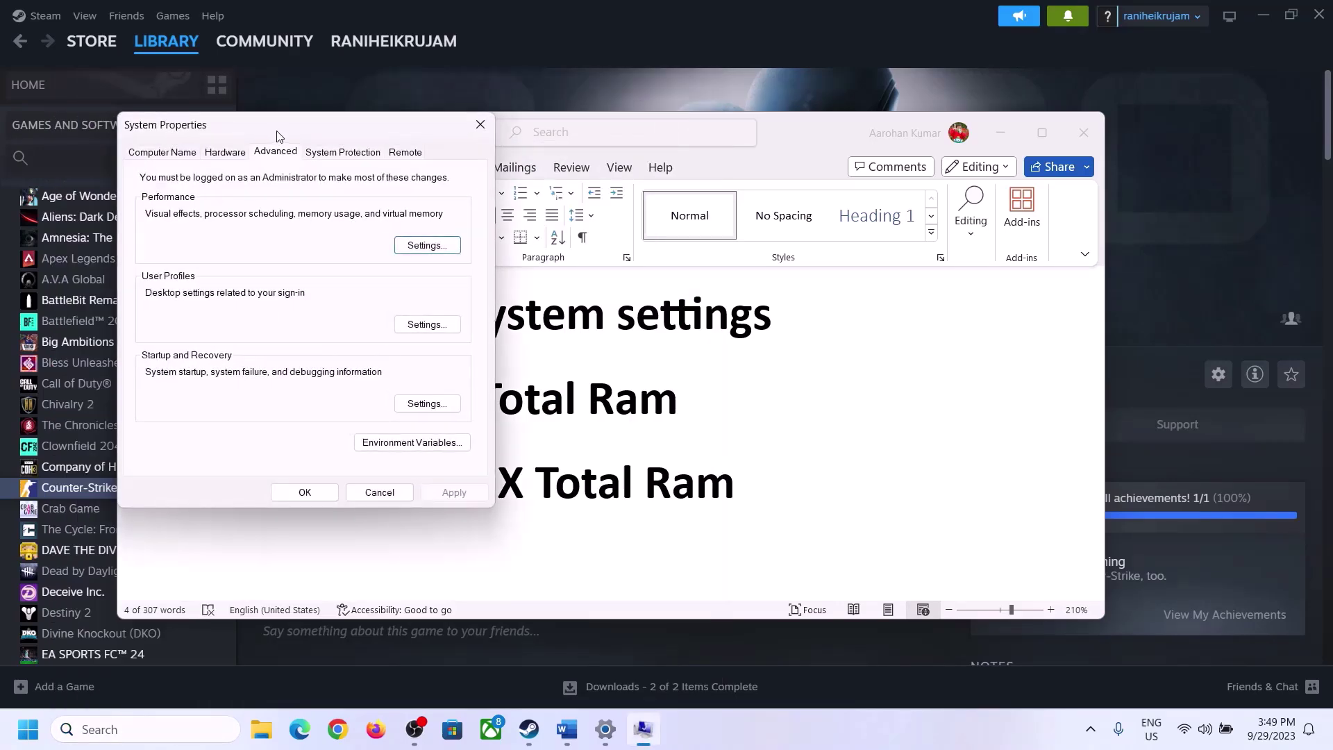
Open the Virtual Memory settings from Performance Options, turn off automatic paging file management, and choose a custom size for drive C
{"action": "left_click_drag", "start_coordinate": [277, 134], "coordinate": [595, 239]}
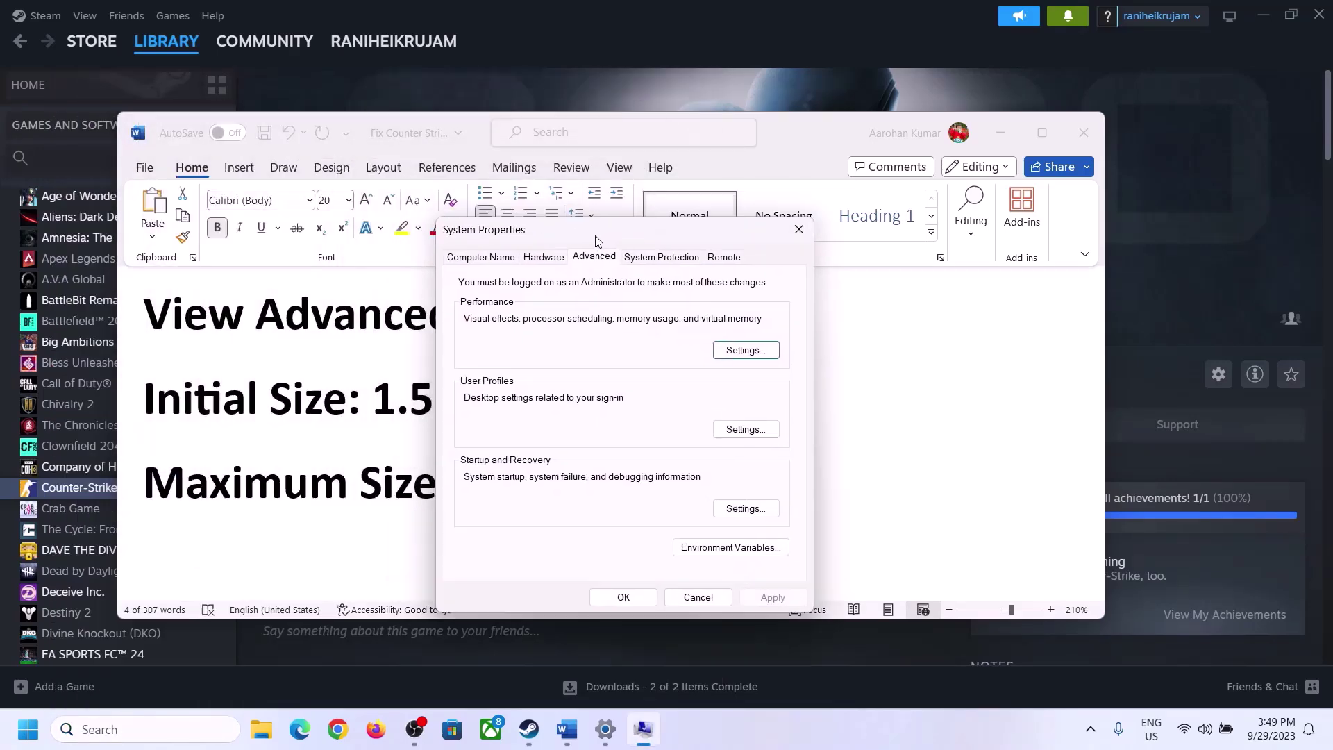
{"action": "left_click", "coordinate": [746, 352]}
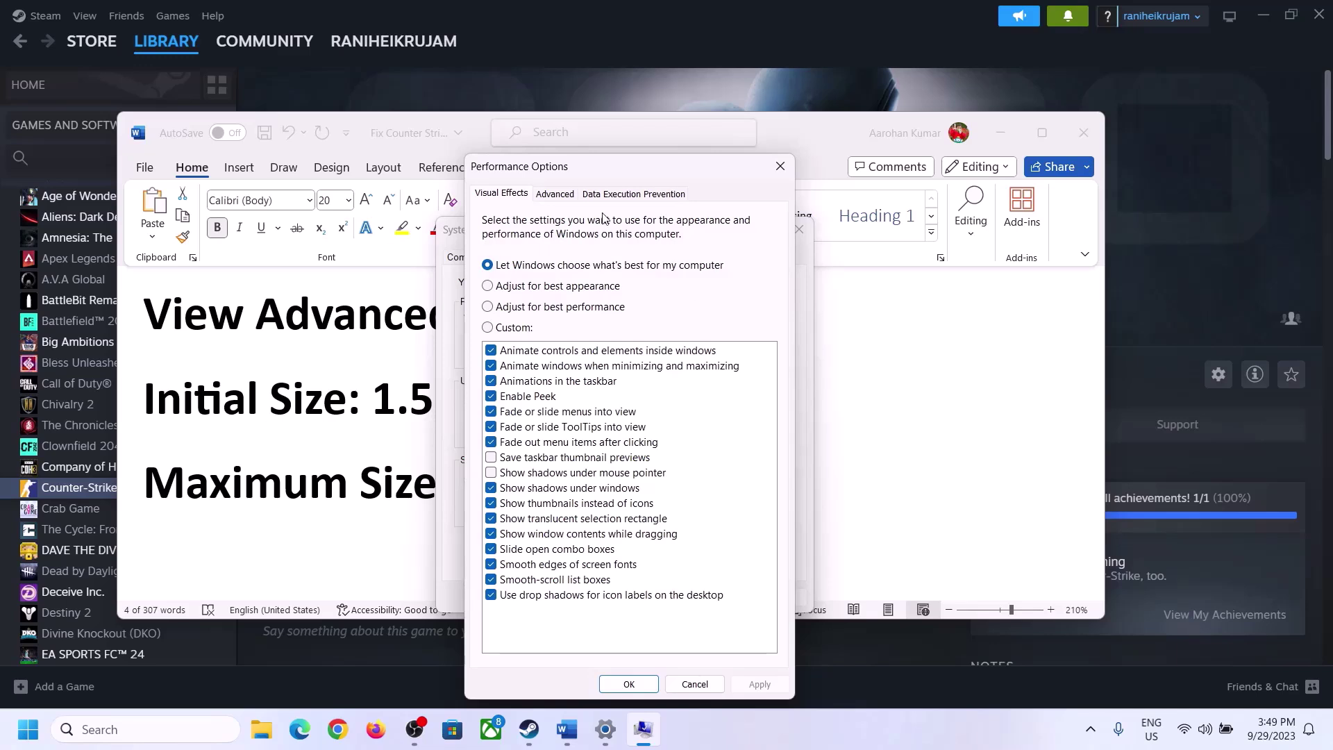
{"action": "left_click", "coordinate": [555, 195]}
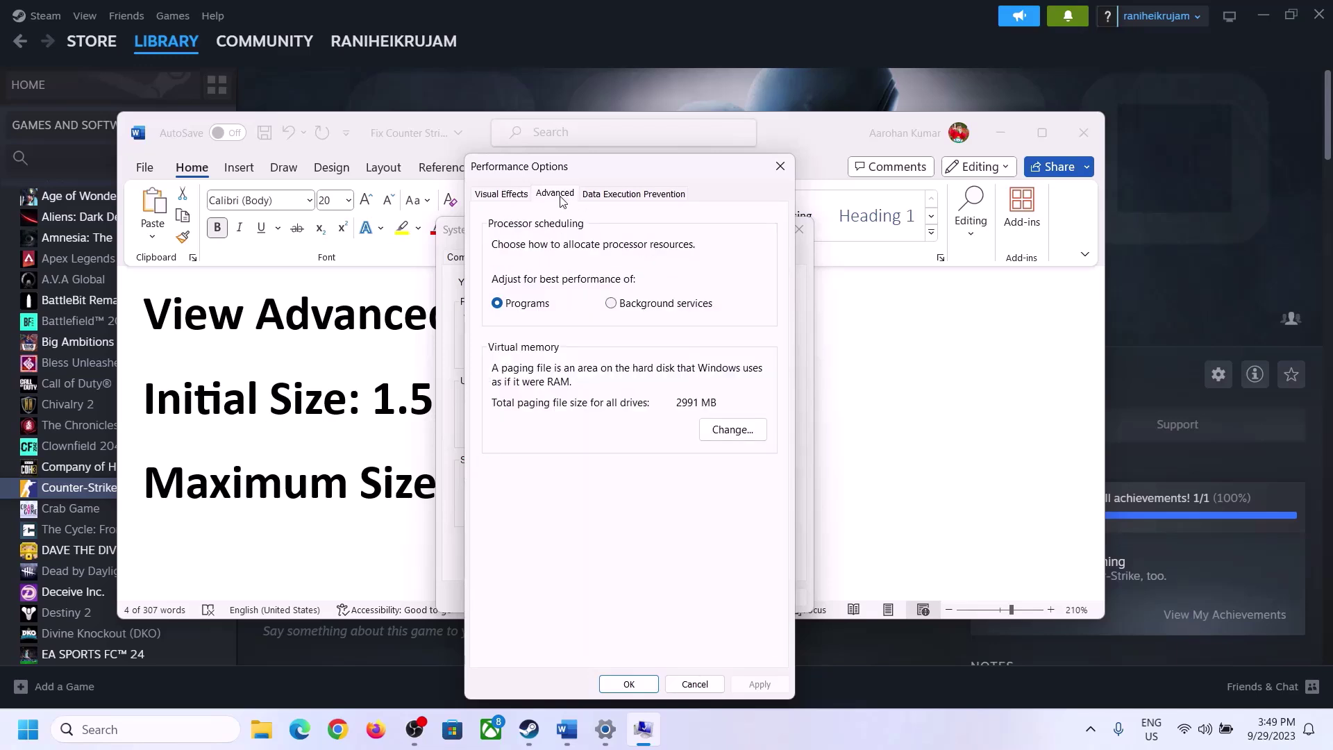
{"action": "left_click", "coordinate": [755, 434]}
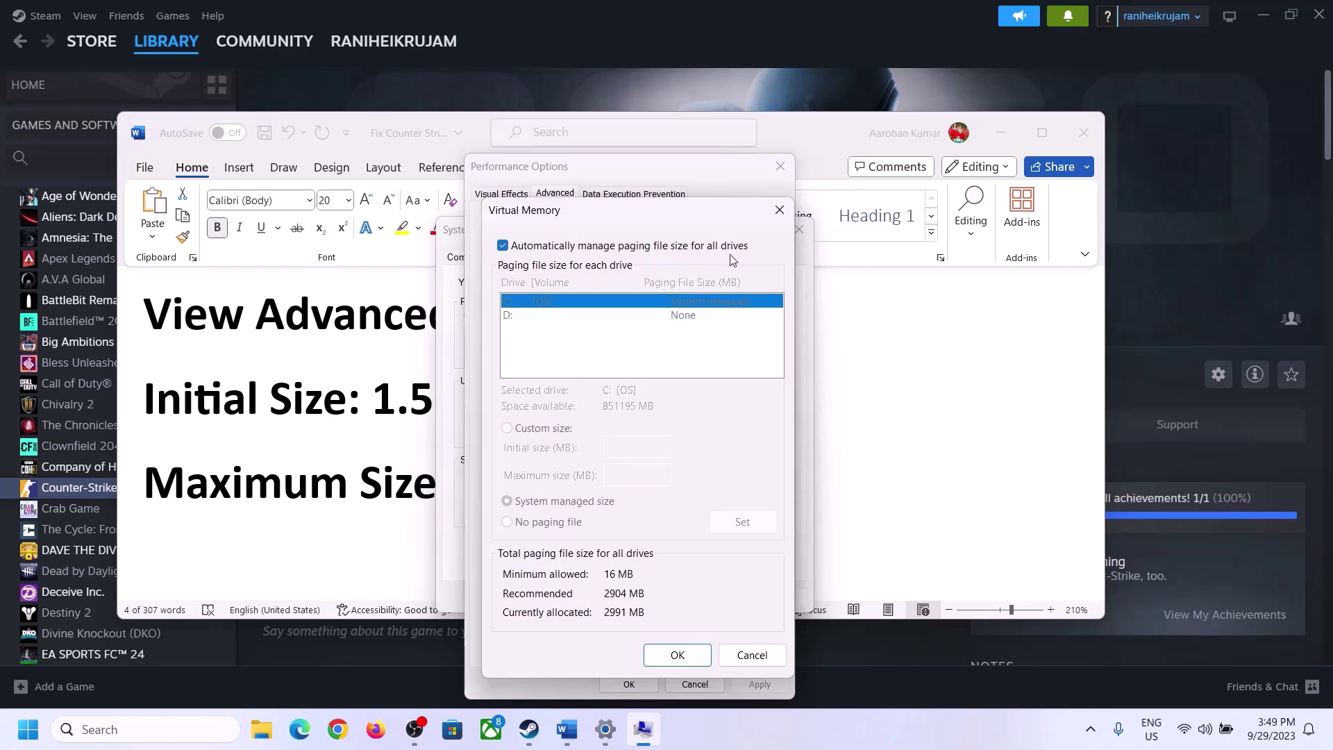
{"action": "left_click", "coordinate": [503, 247]}
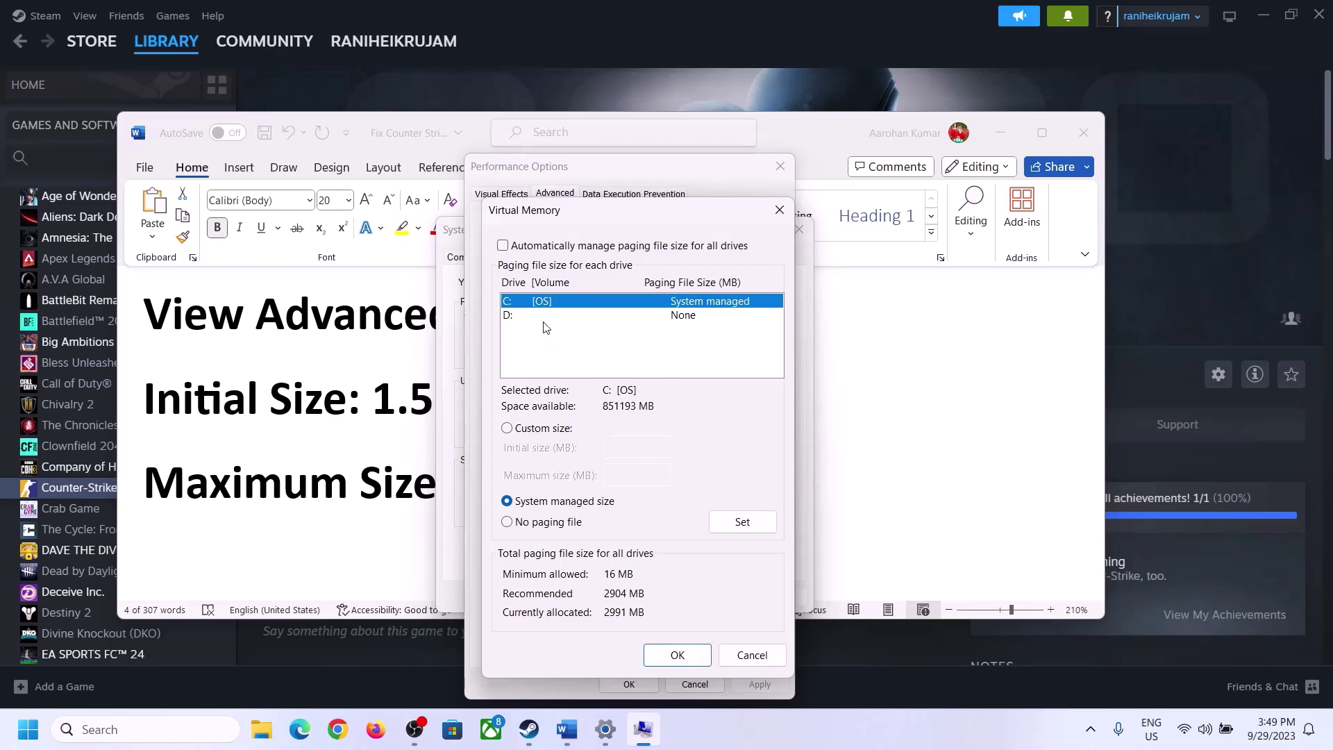
{"action": "left_click", "coordinate": [508, 429]}
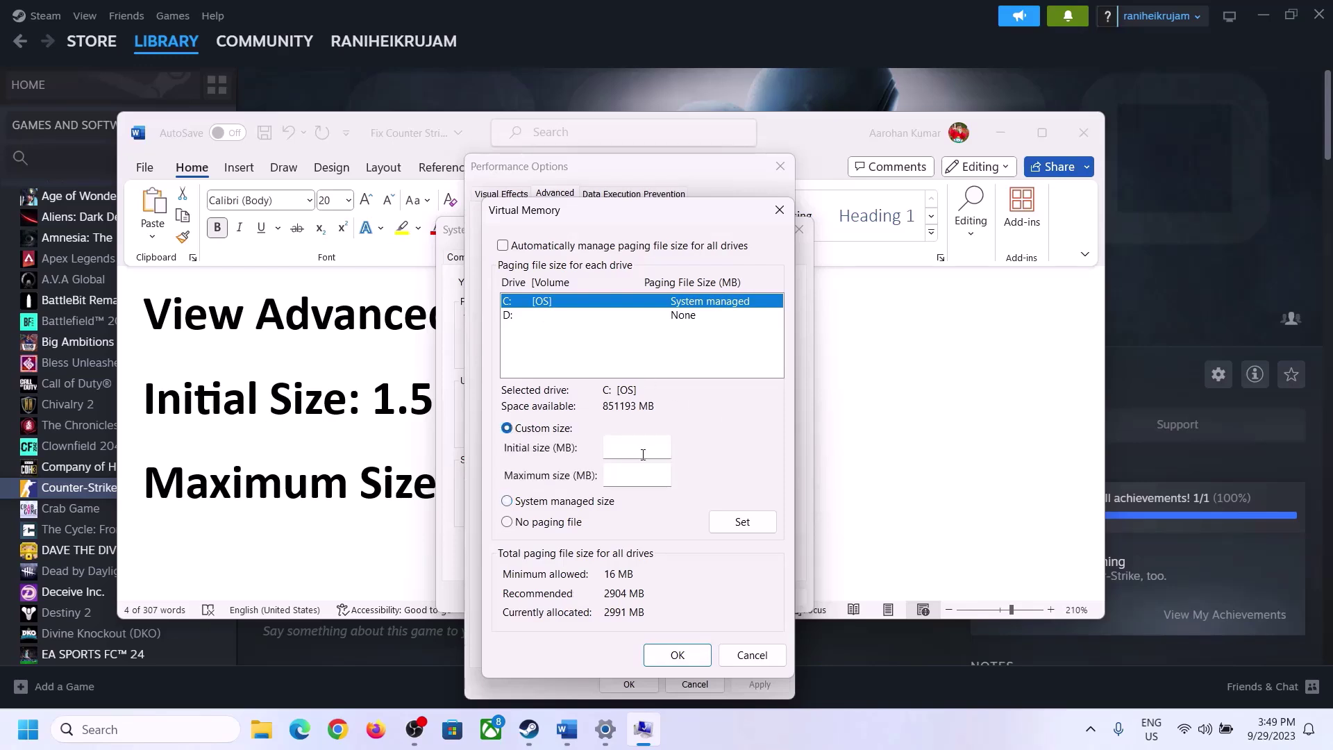
Highlight the initial size formula 1.5 x Total Ram in the Word notes, and check the installed RAM on the Settings About page
{"action": "left_click", "coordinate": [380, 408]}
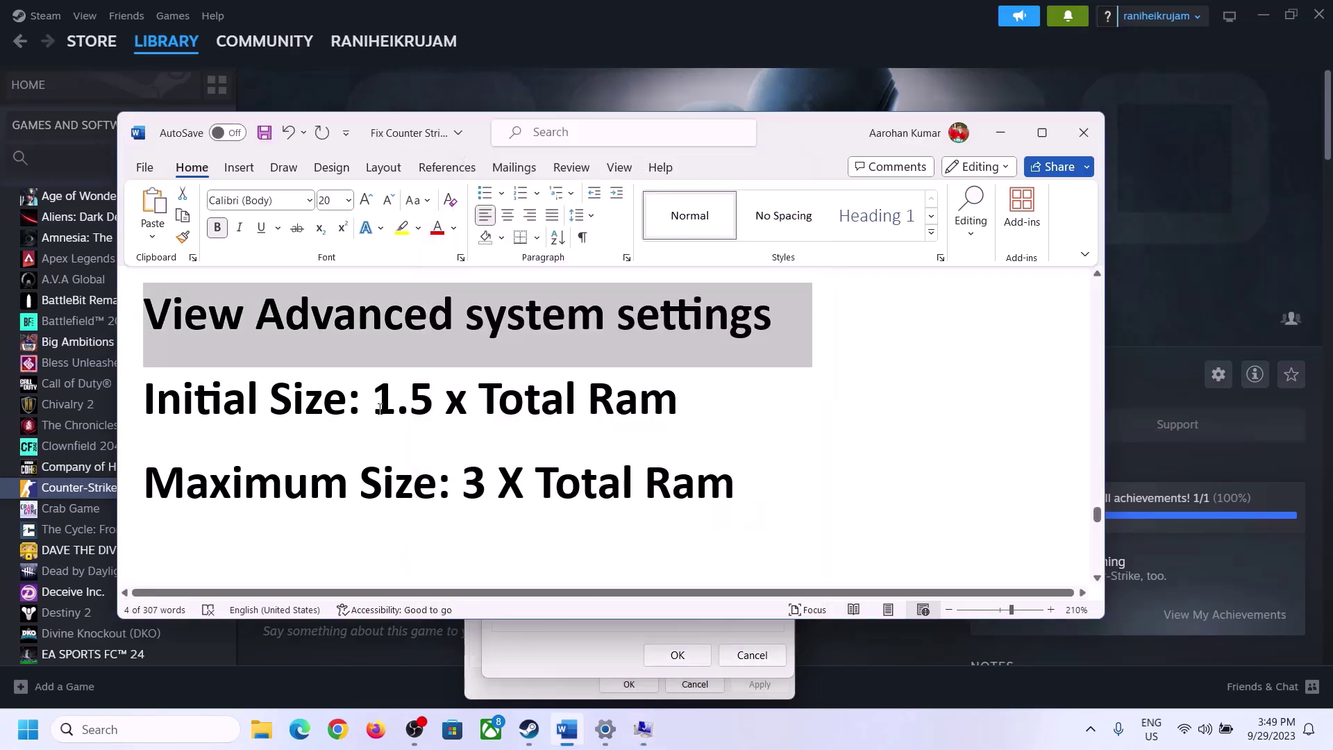
{"action": "left_click_drag", "start_coordinate": [381, 400], "coordinate": [617, 415]}
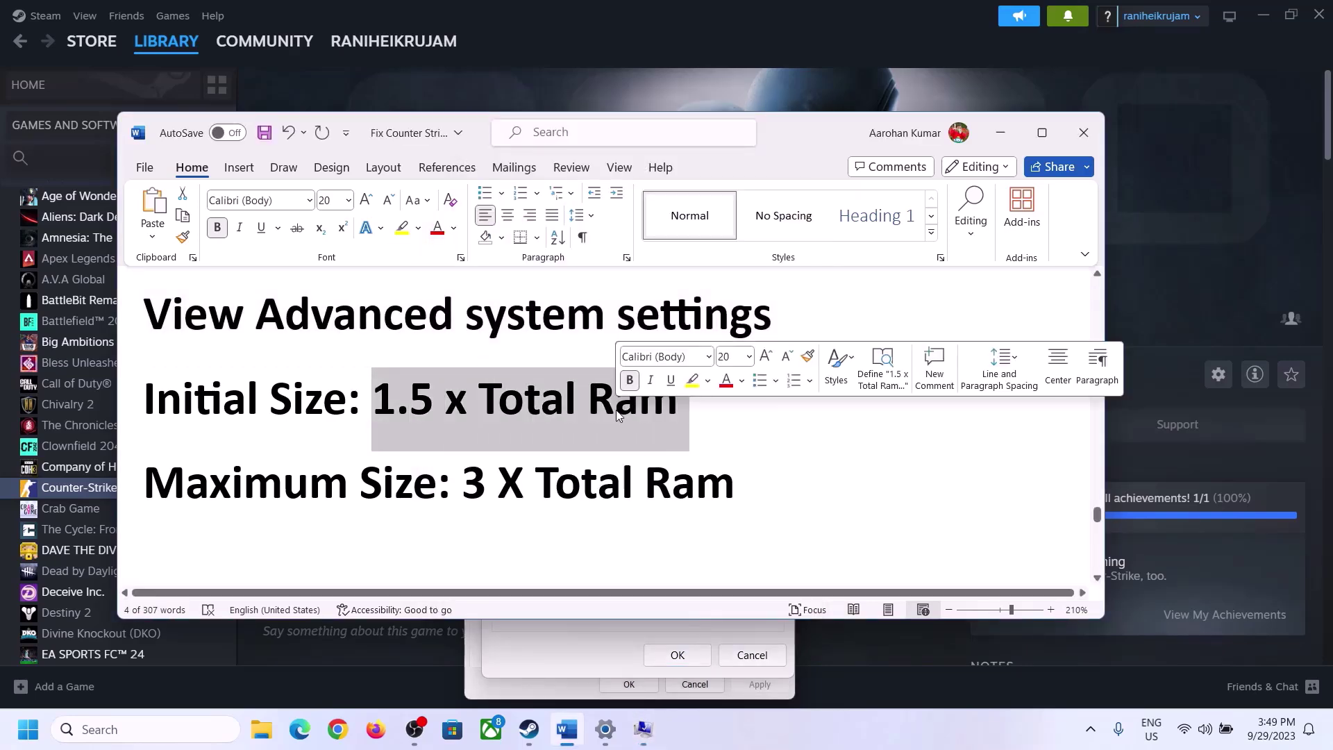
{"action": "left_click", "coordinate": [606, 733]}
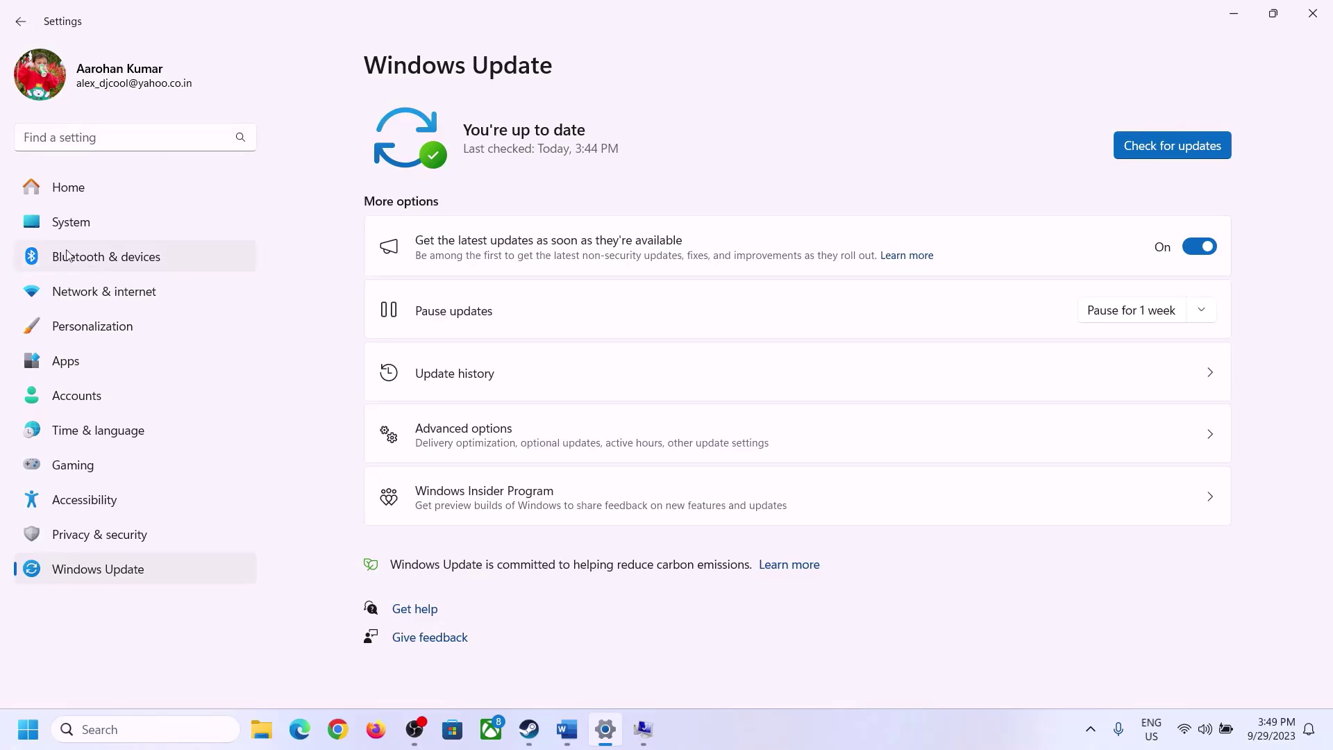
{"action": "left_click", "coordinate": [62, 223]}
{"action": "scroll", "coordinate": [490, 539], "scroll_direction": "down", "scroll_amount": 8}
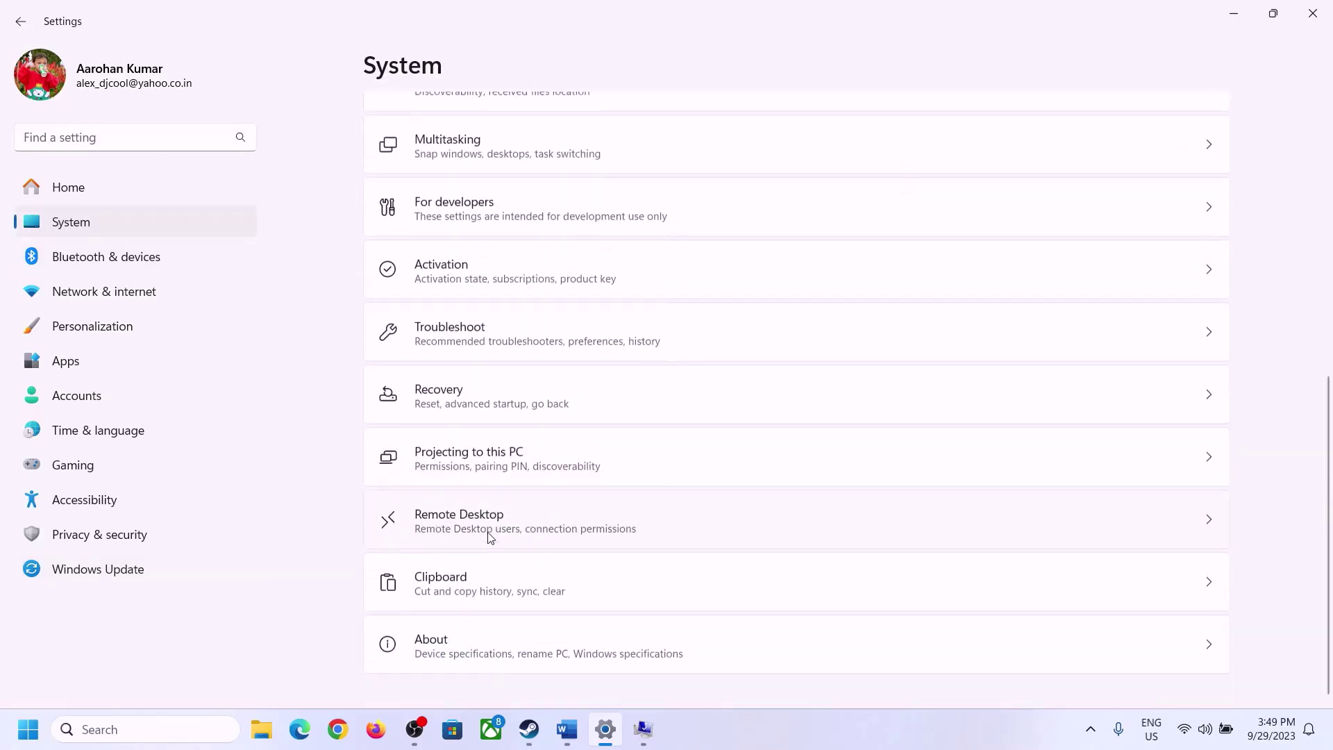
{"action": "left_click", "coordinate": [438, 656]}
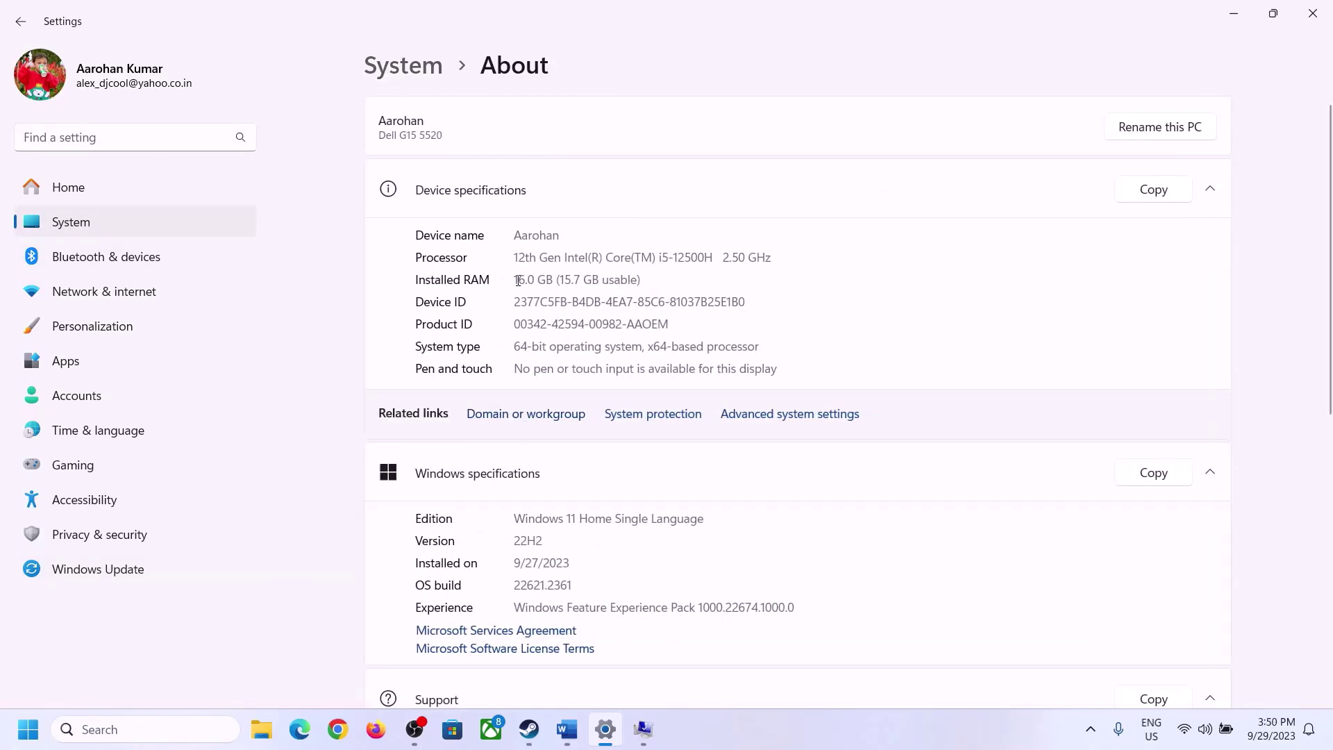
{"action": "left_click_drag", "start_coordinate": [528, 279], "coordinate": [508, 278]}
{"action": "left_click", "coordinate": [536, 281]}
{"action": "left_click_drag", "start_coordinate": [530, 278], "coordinate": [509, 272]}
Return to the Virtual Memory settings, open Calculator with the Run command calc, and place it beside the dialog
{"action": "left_click", "coordinate": [638, 731]}
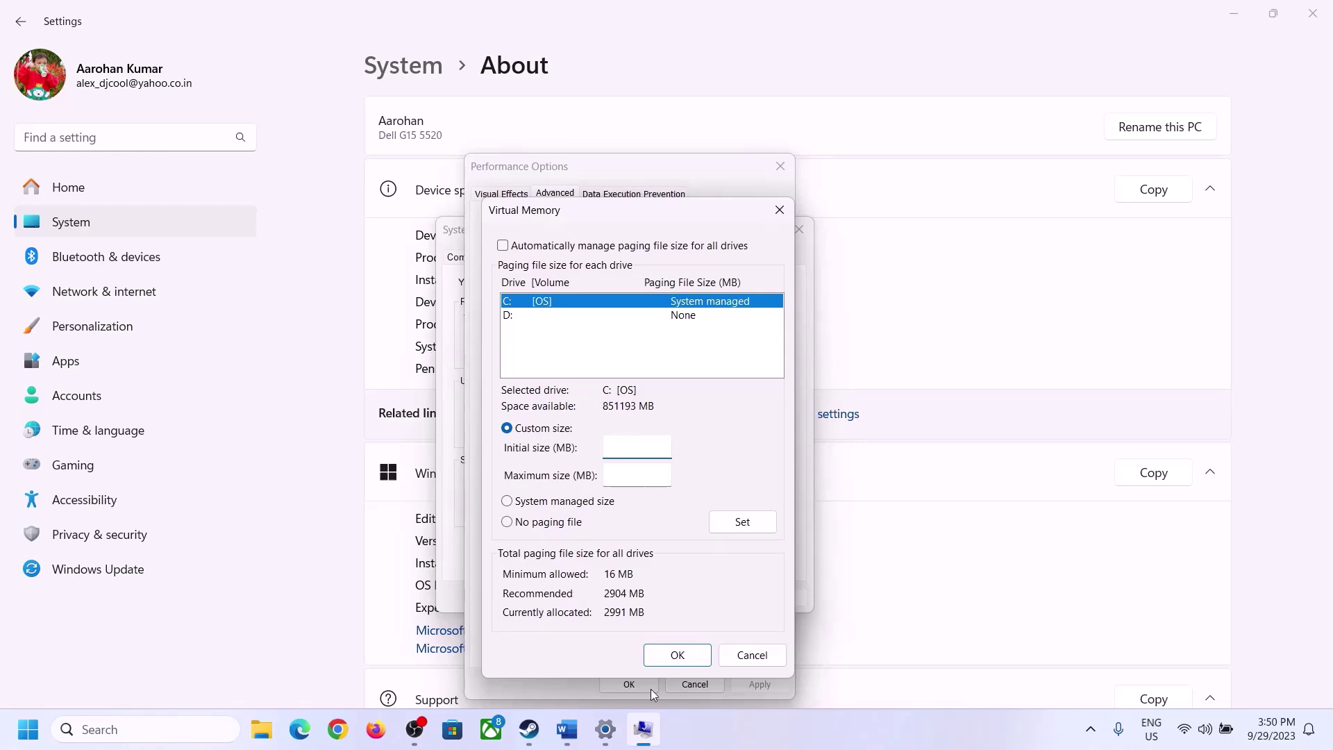
{"action": "mouse_move", "coordinate": [605, 729]}
{"action": "mouse_move", "coordinate": [602, 642]}
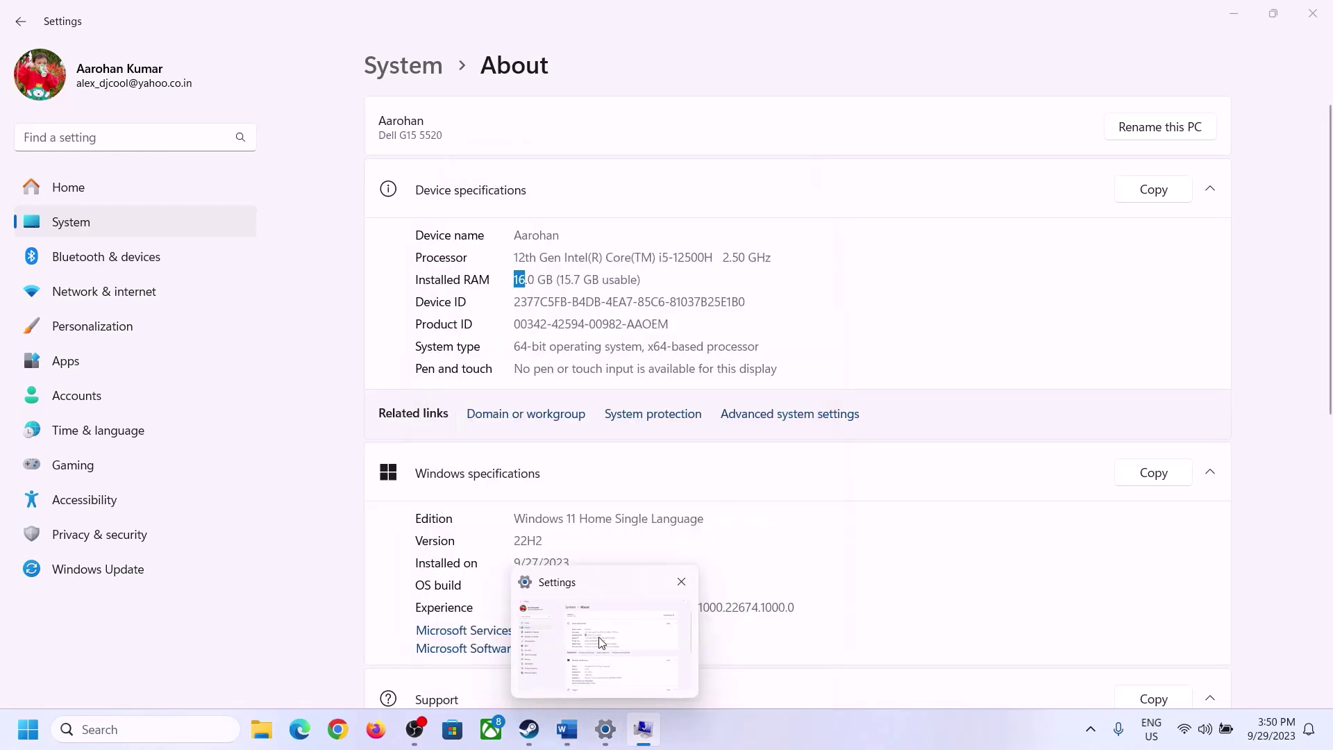
{"action": "key", "text": "super+r"}
{"action": "type", "text": "c"}
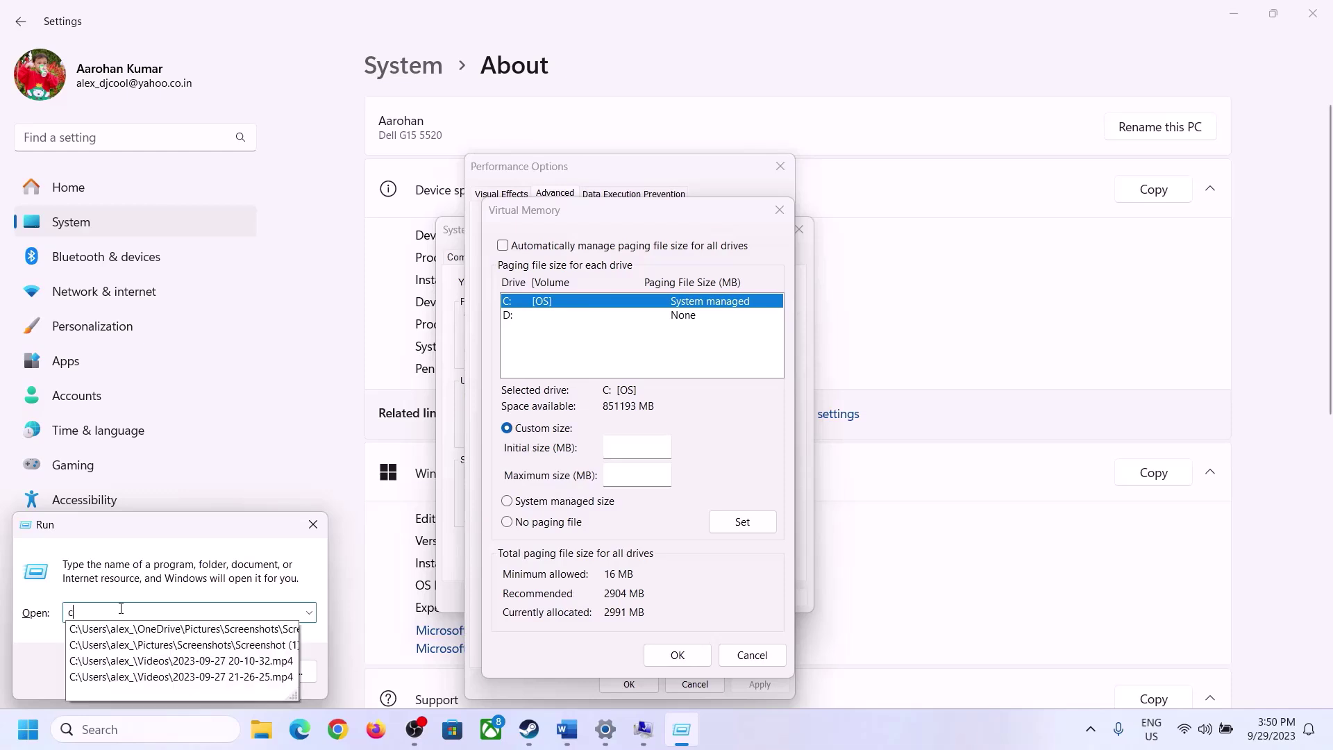
{"action": "type", "text": "alc"}
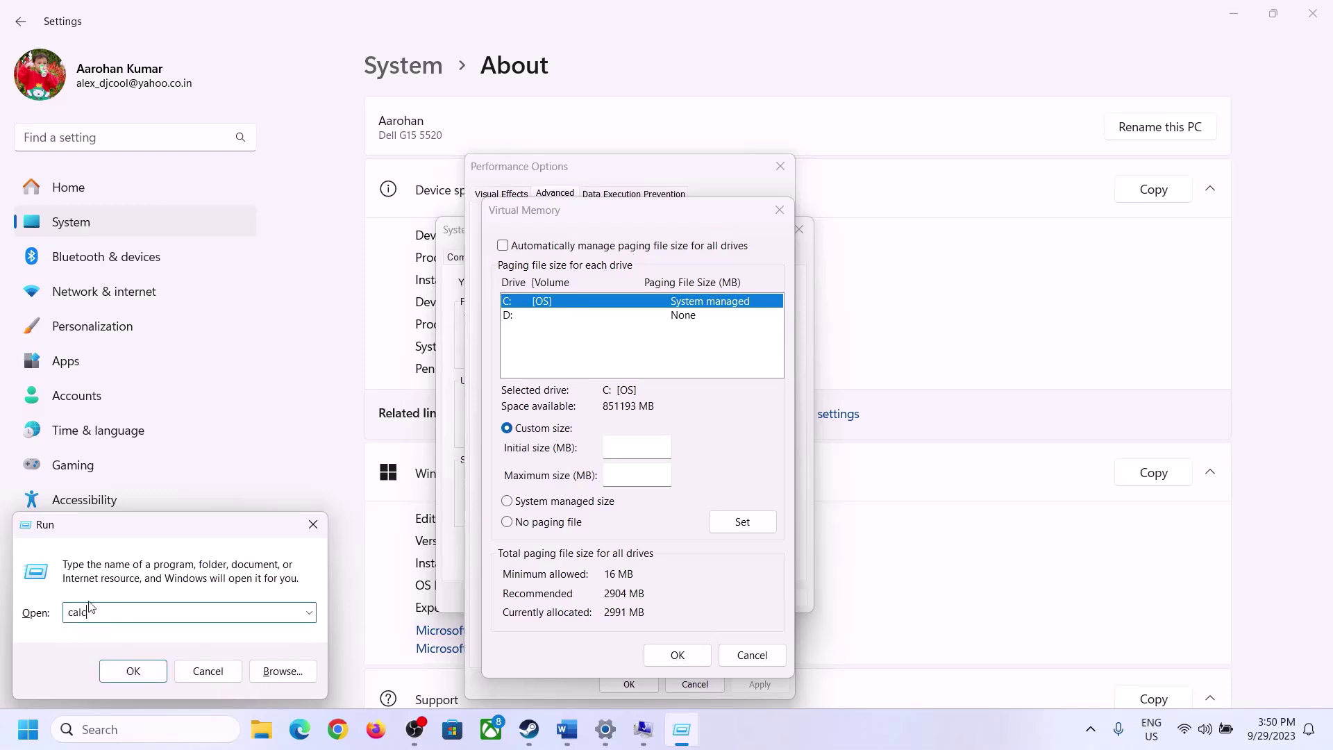
{"action": "left_click", "coordinate": [132, 671]}
{"action": "left_click_drag", "start_coordinate": [167, 26], "coordinate": [970, 233]}
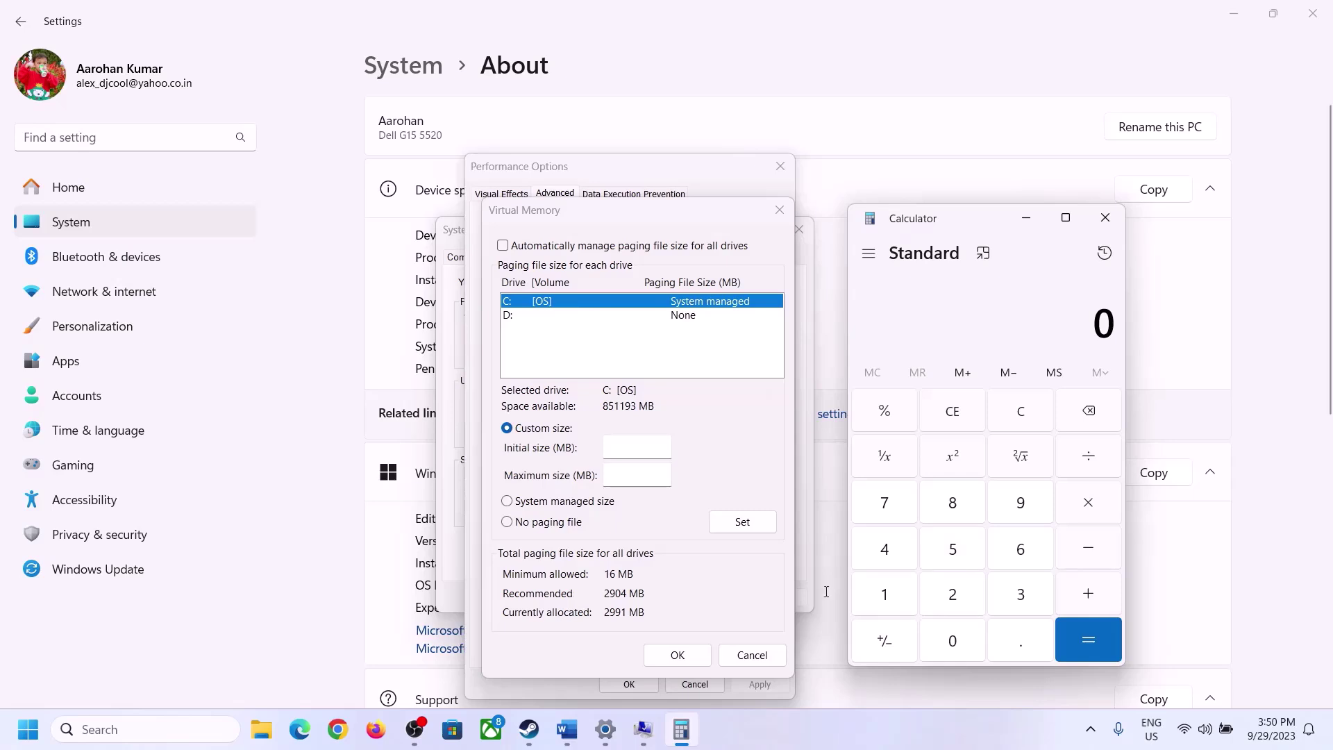
Check the initial size formula in the Word notes, and calculate 16 × 1024 in Calculator to convert the installed RAM to megabytes
{"action": "left_click", "coordinate": [566, 742]}
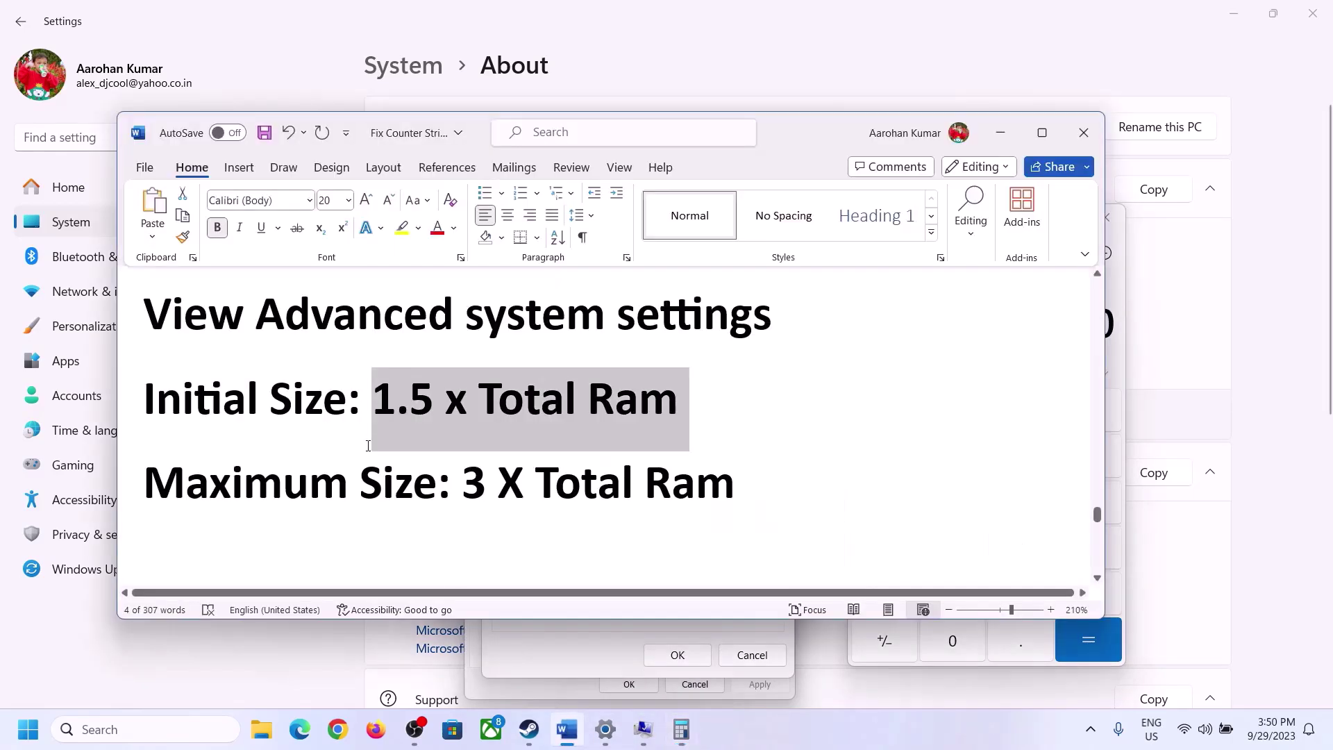
{"action": "left_click", "coordinate": [681, 729]}
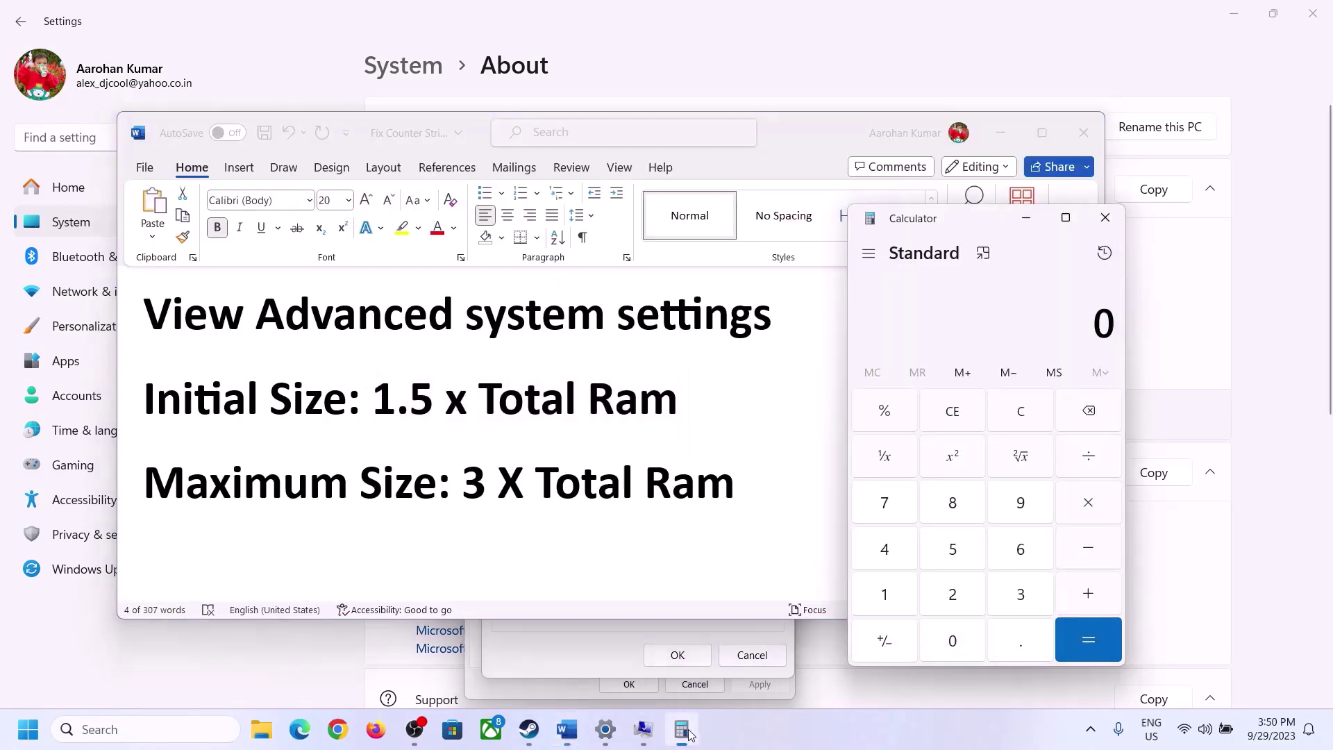
{"action": "left_click", "coordinate": [891, 597]}
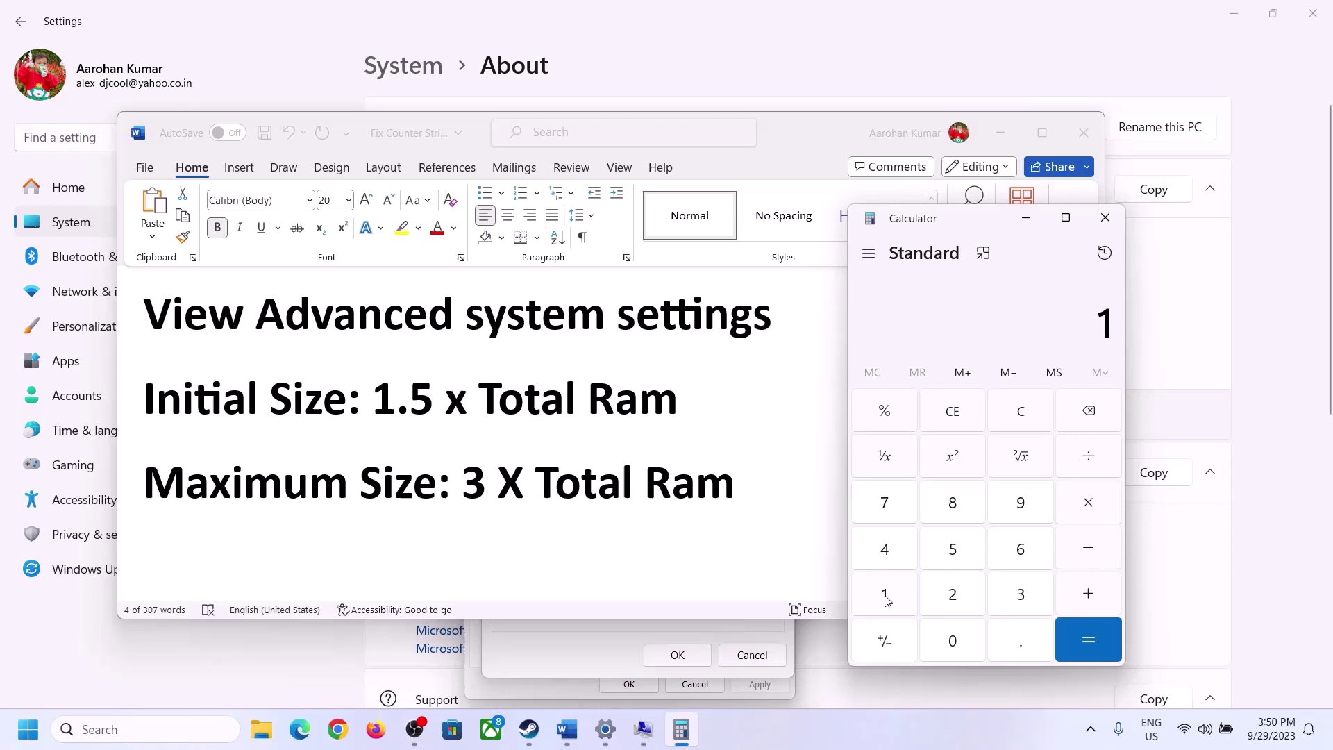
{"action": "left_click", "coordinate": [1015, 561]}
{"action": "left_click", "coordinate": [1024, 425]}
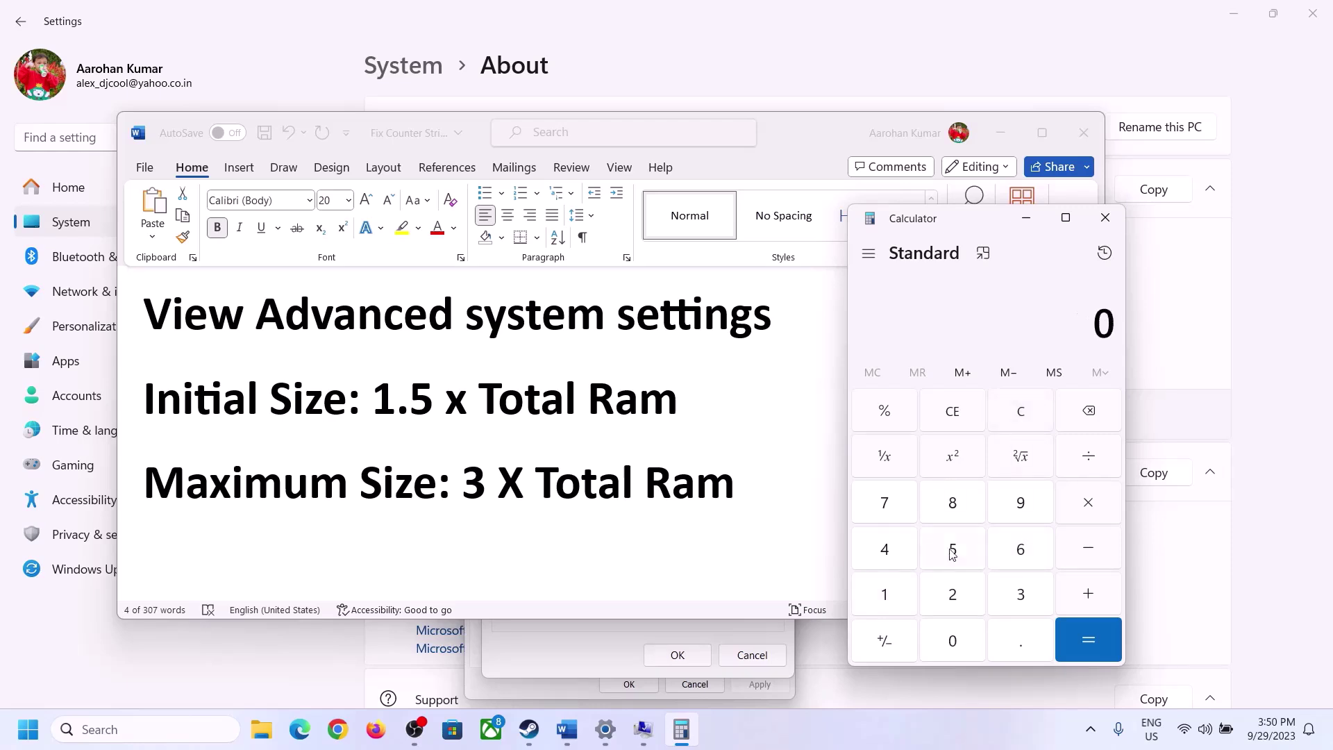
{"action": "left_click", "coordinate": [895, 597]}
{"action": "left_click", "coordinate": [1004, 555]}
{"action": "left_click", "coordinate": [1087, 509]}
{"action": "left_click", "coordinate": [883, 603]}
{"action": "left_click", "coordinate": [954, 650]}
{"action": "left_click", "coordinate": [953, 598]}
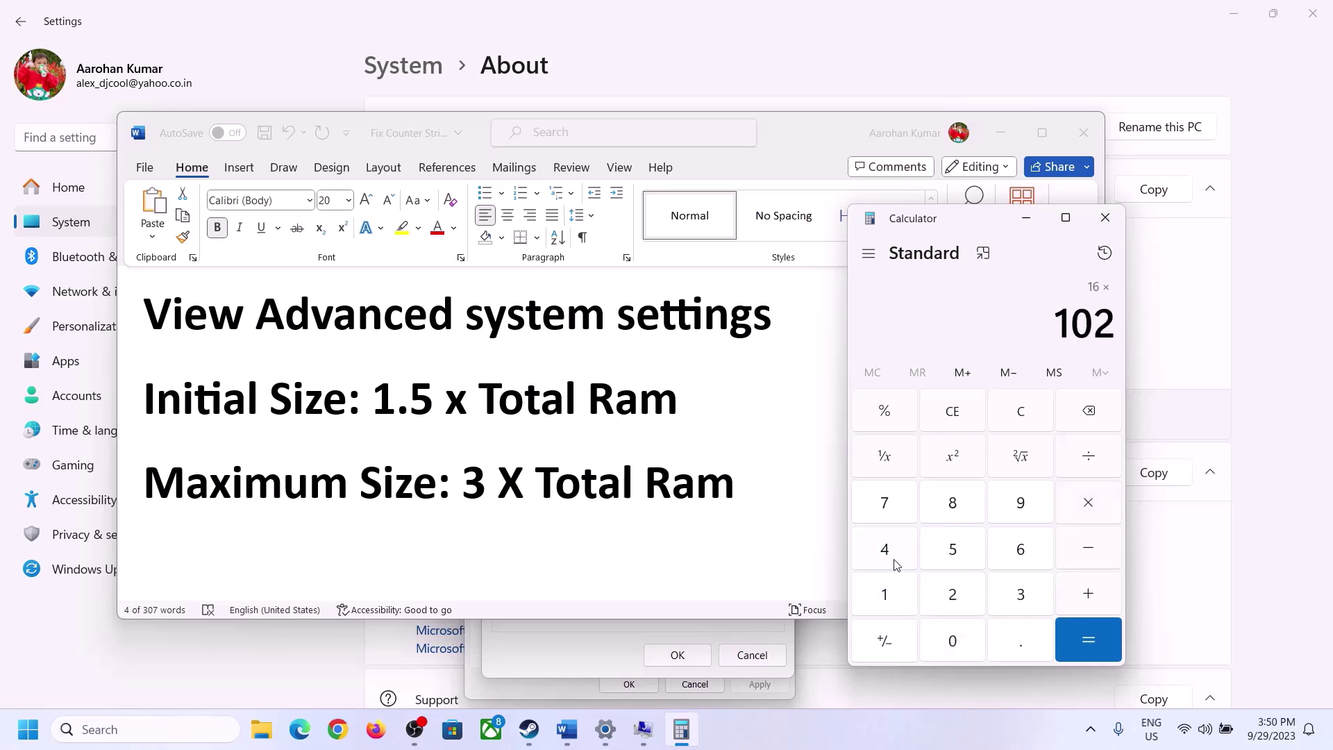
{"action": "left_click", "coordinate": [895, 562]}
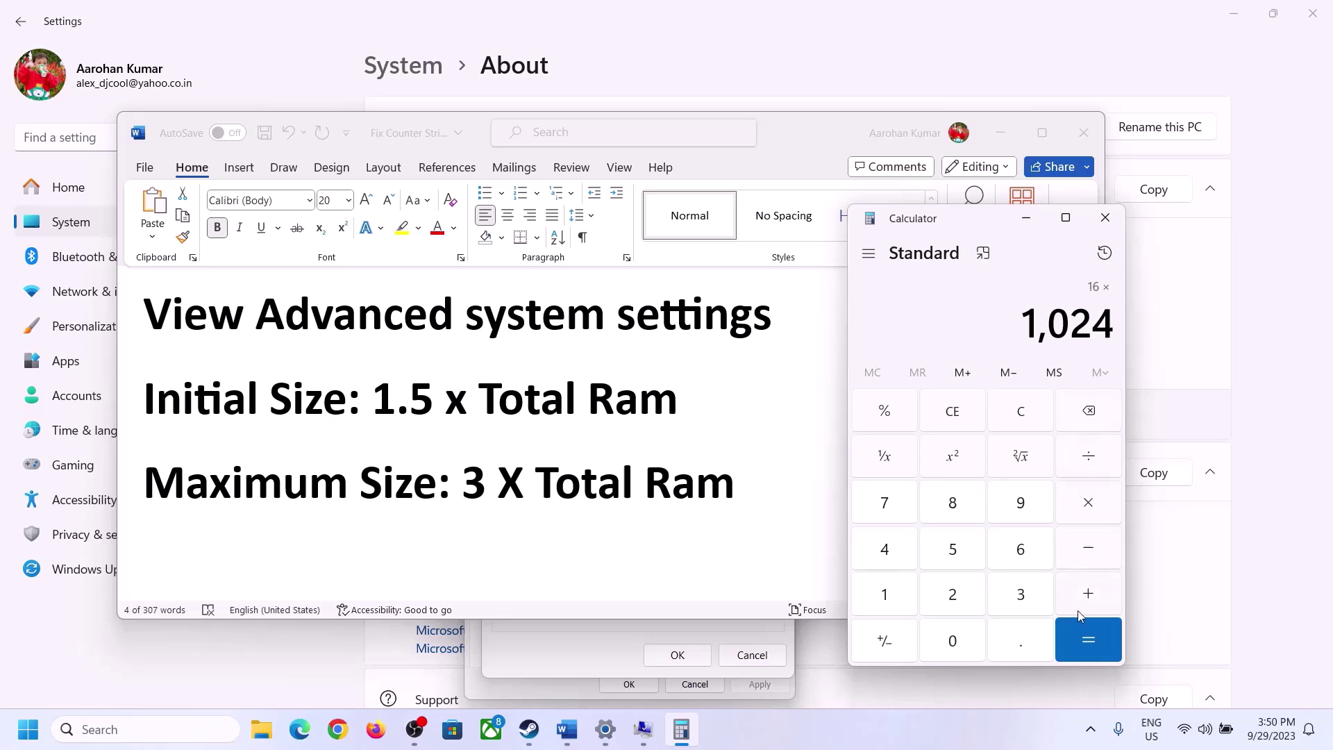
{"action": "left_click", "coordinate": [1087, 642]}
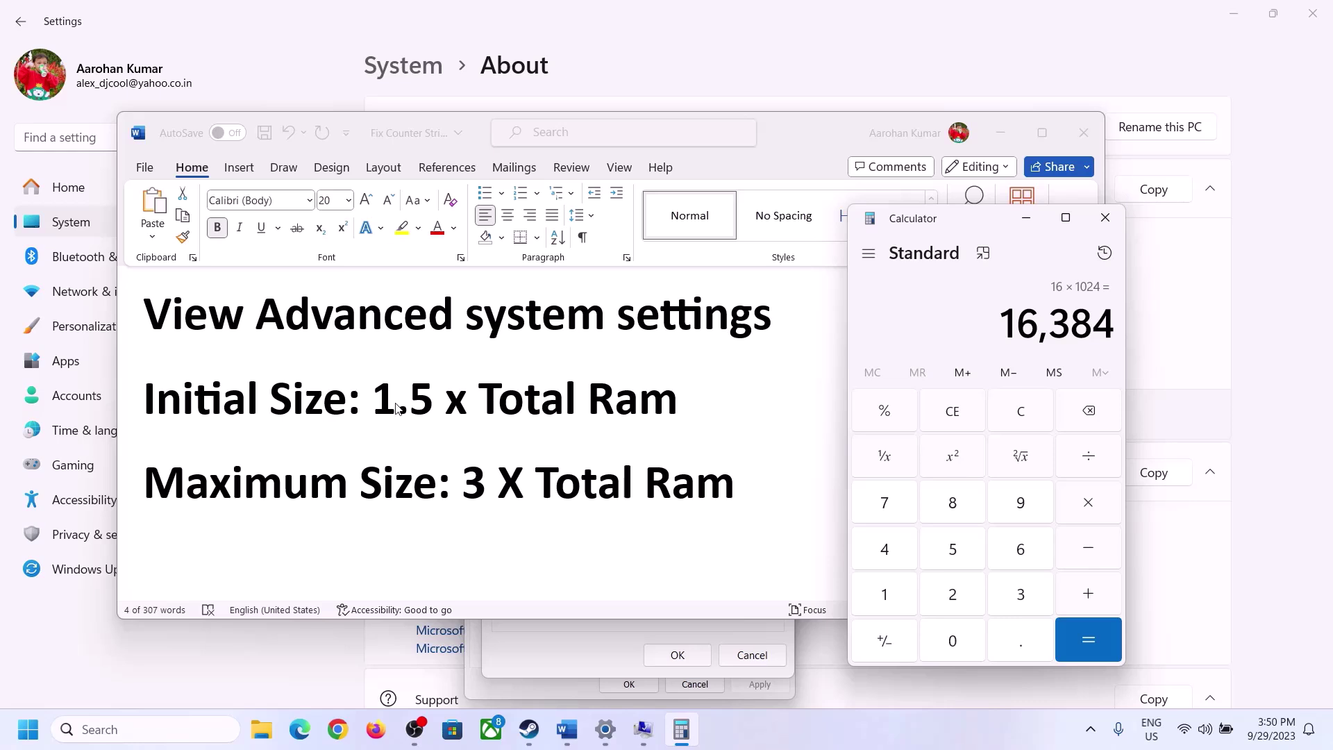
Multiply the calculated RAM size by 1.5 and enter 24576 MB as the initial paging file size
{"action": "left_click", "coordinate": [1092, 510]}
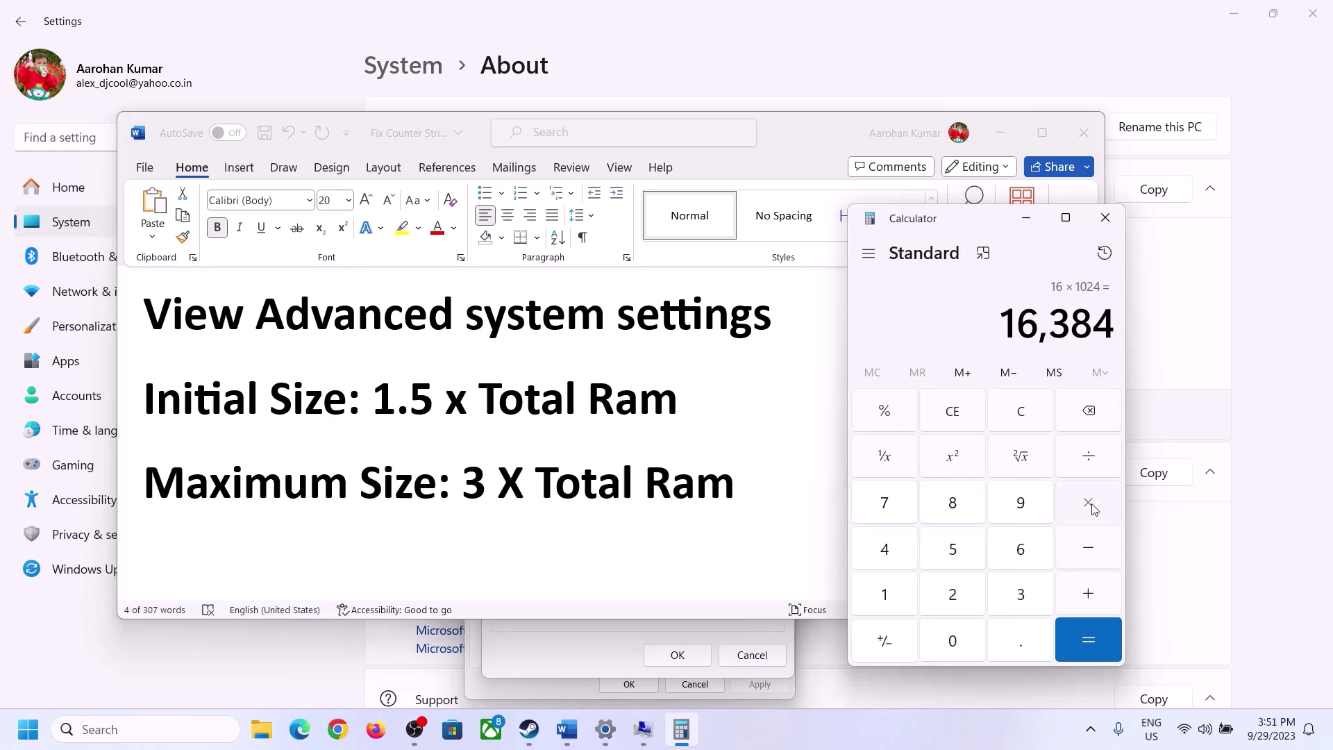
{"action": "left_click", "coordinate": [910, 603]}
{"action": "left_click", "coordinate": [1016, 653]}
{"action": "left_click", "coordinate": [954, 550]}
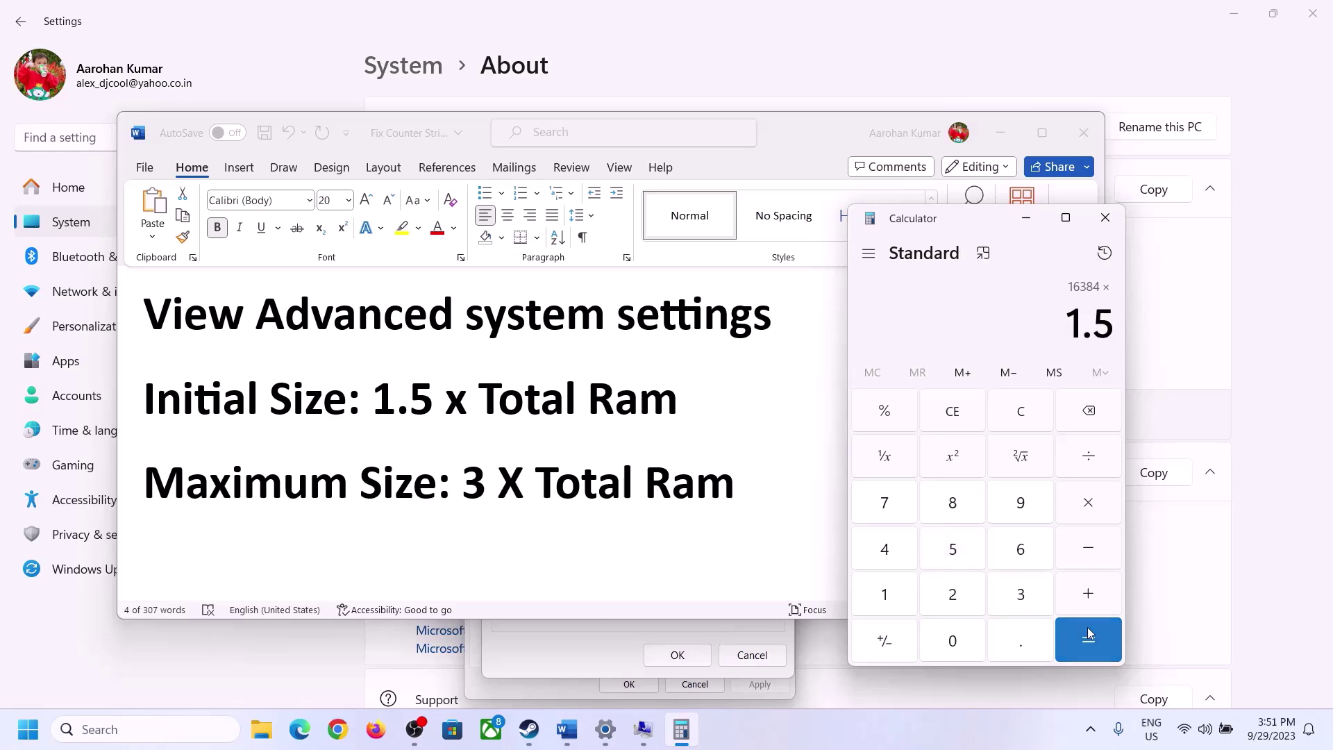
{"action": "left_click", "coordinate": [1086, 637]}
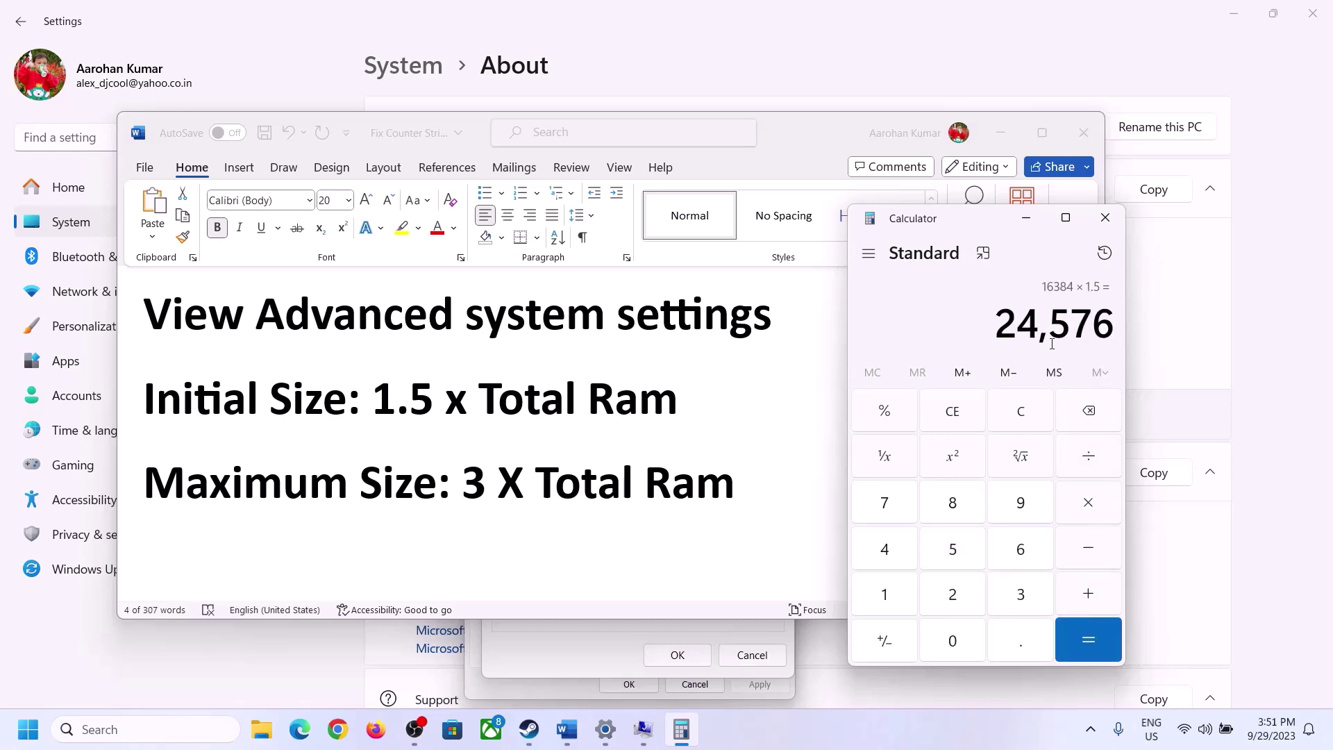
{"action": "left_click", "coordinate": [639, 629]}
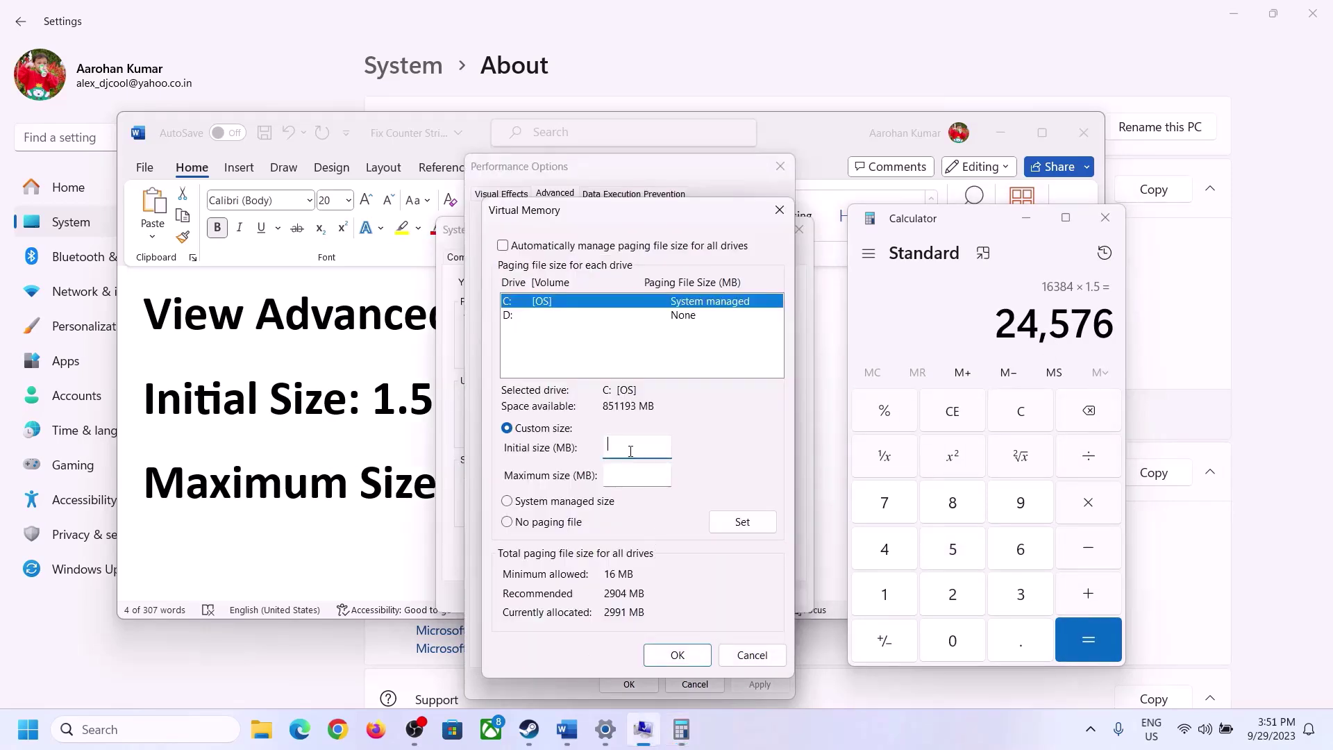
{"action": "type", "text": "24576"}
Clear the calculator, recheck the installed RAM on the Settings About page, and calculate 16 × 1024 again for the maximum size
{"action": "left_click", "coordinate": [666, 476]}
{"action": "left_click", "coordinate": [396, 488]}
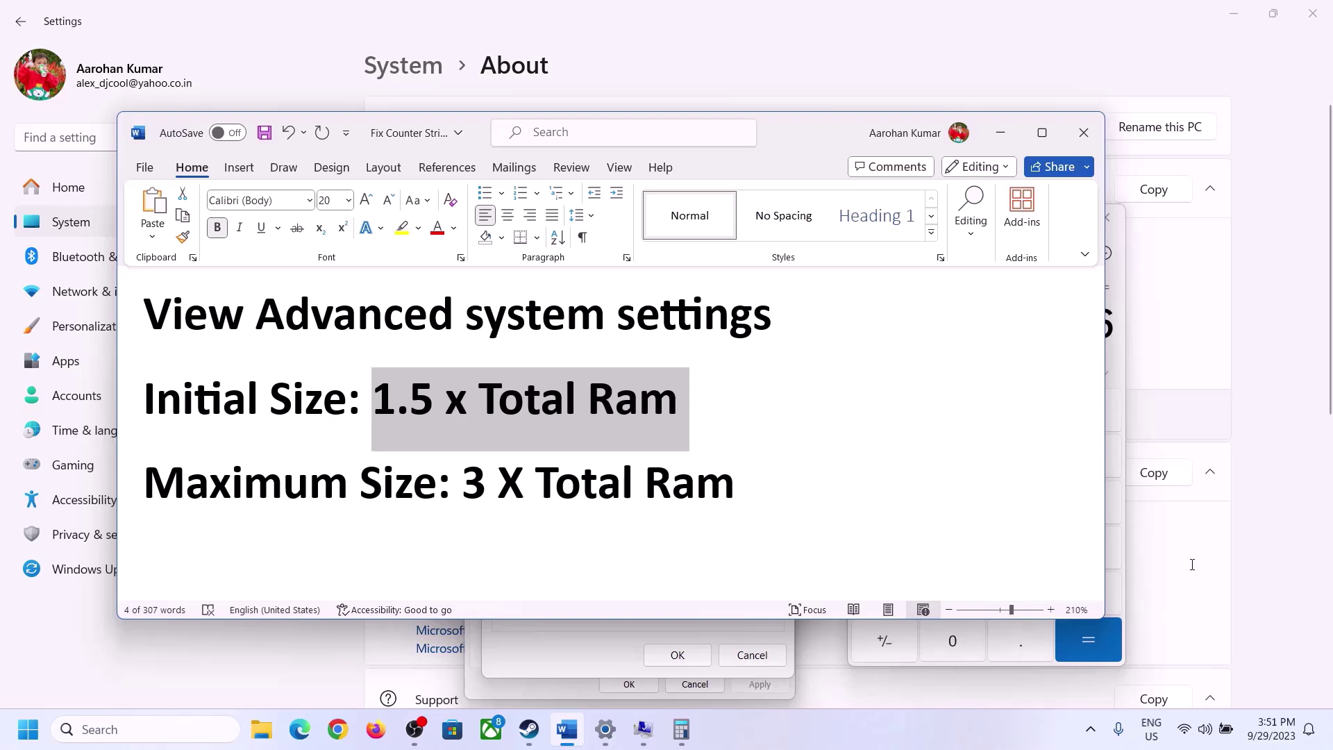
{"action": "left_click", "coordinate": [1120, 360]}
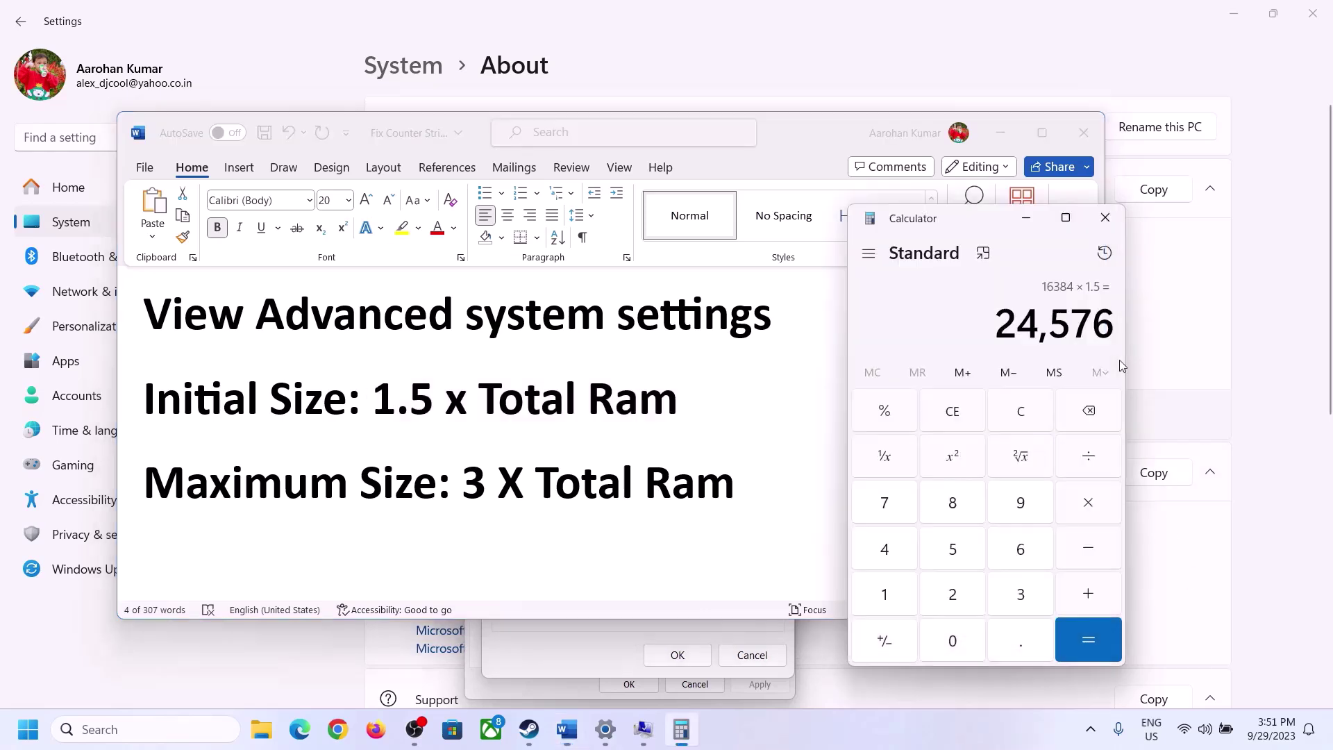
{"action": "left_click", "coordinate": [1021, 411]}
{"action": "left_click", "coordinate": [605, 729]}
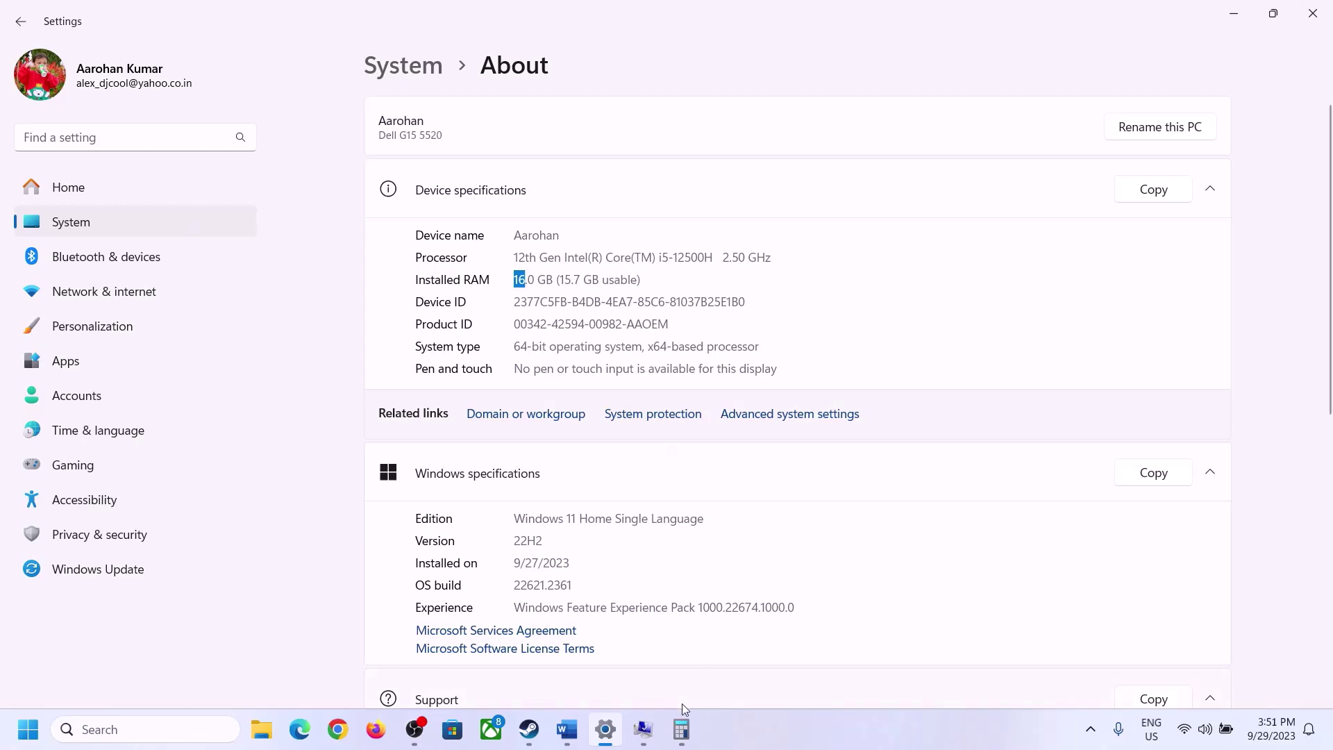
{"action": "left_click", "coordinate": [681, 727]}
{"action": "left_click", "coordinate": [896, 592]}
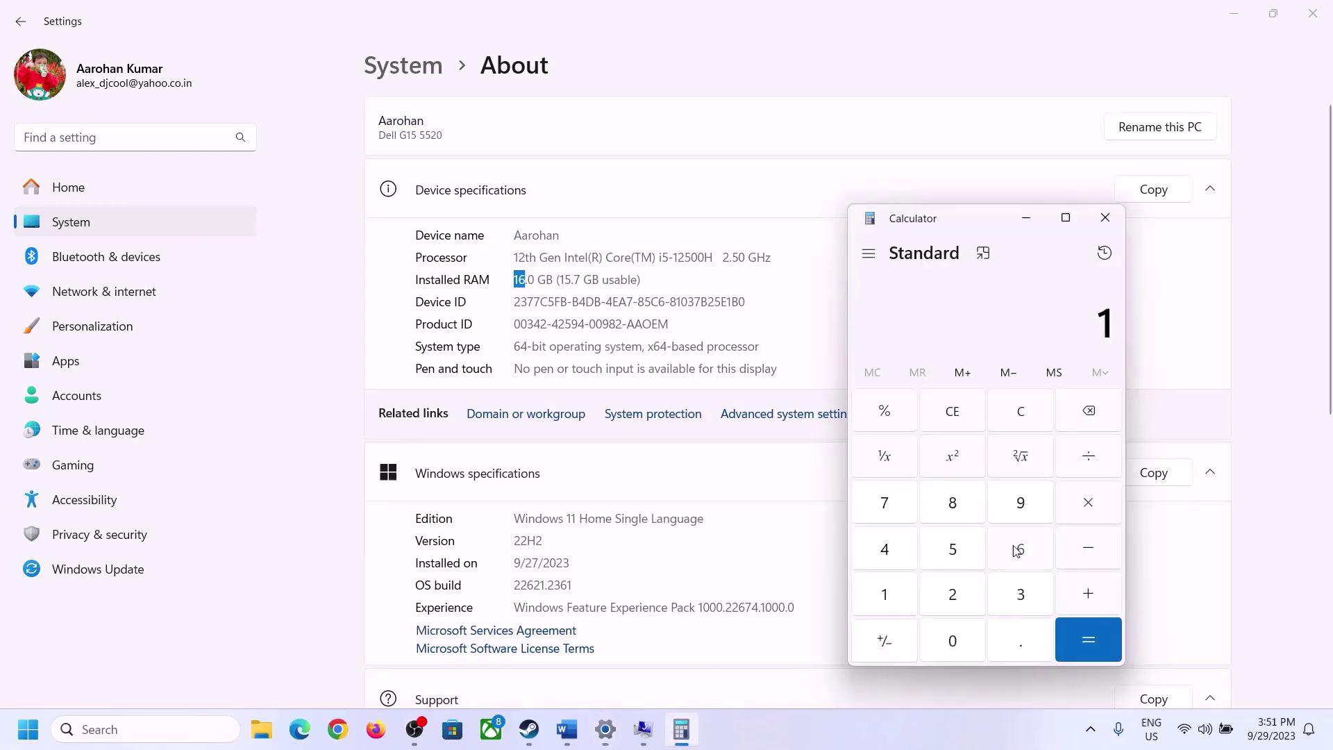
{"action": "left_click", "coordinate": [1018, 550]}
{"action": "left_click", "coordinate": [1084, 505]}
{"action": "left_click", "coordinate": [894, 589]}
{"action": "left_click", "coordinate": [943, 633]}
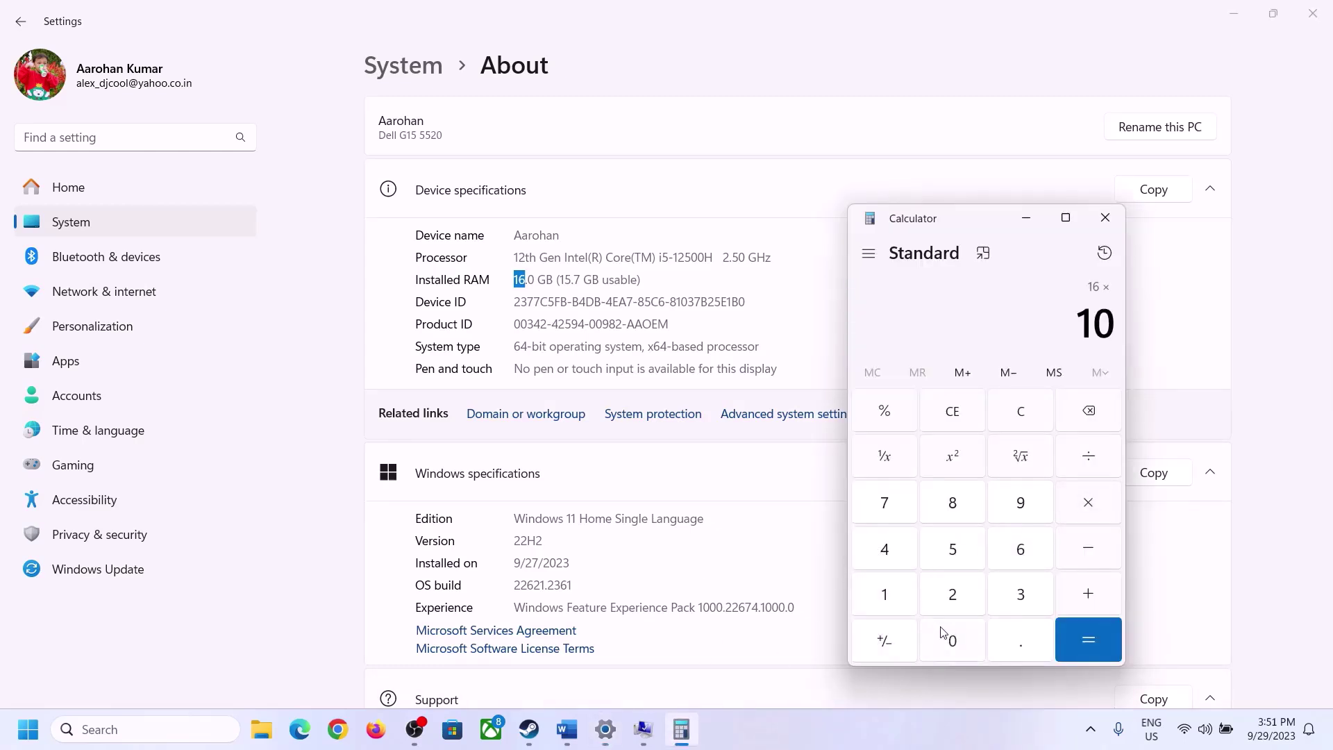
{"action": "left_click", "coordinate": [953, 594]}
{"action": "left_click", "coordinate": [892, 559]}
{"action": "left_click", "coordinate": [1090, 639]}
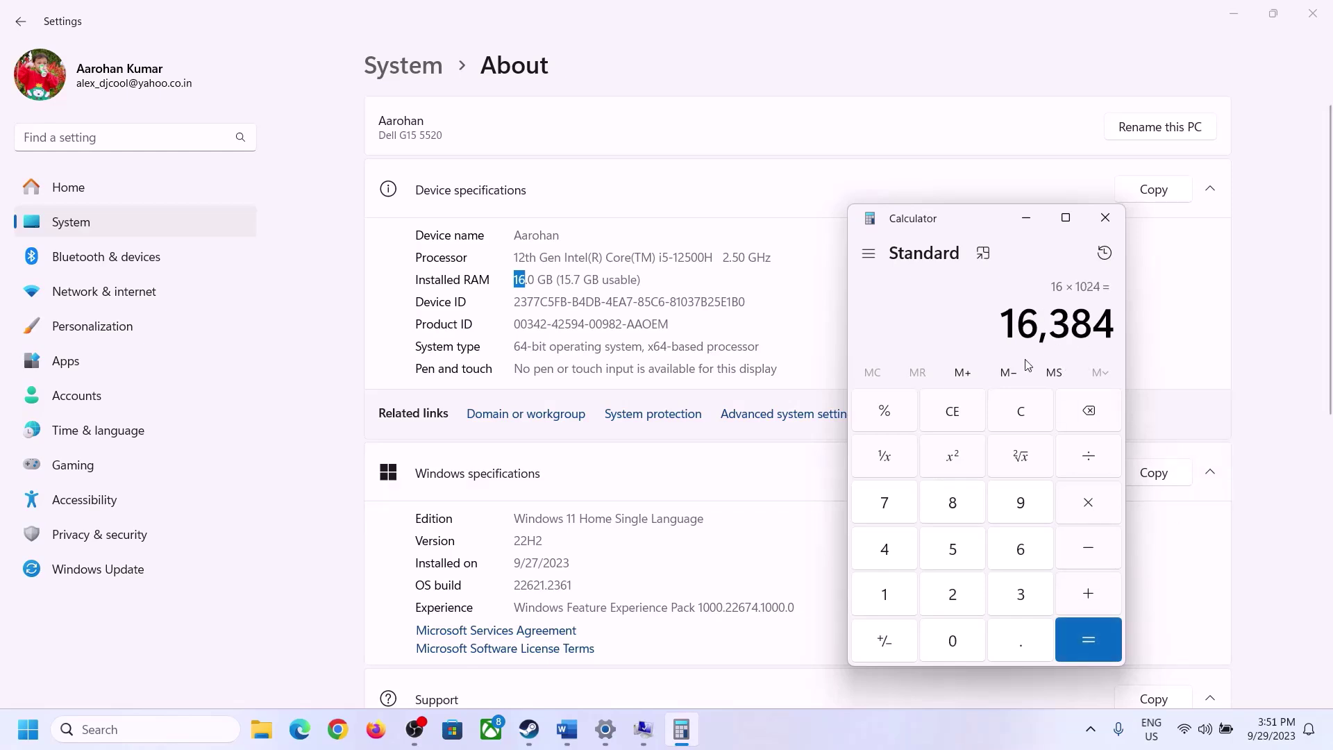
Multiply the RAM size by 3 following the Word notes, and enter 49152 MB as the maximum paging file size
{"action": "left_click", "coordinate": [567, 729]}
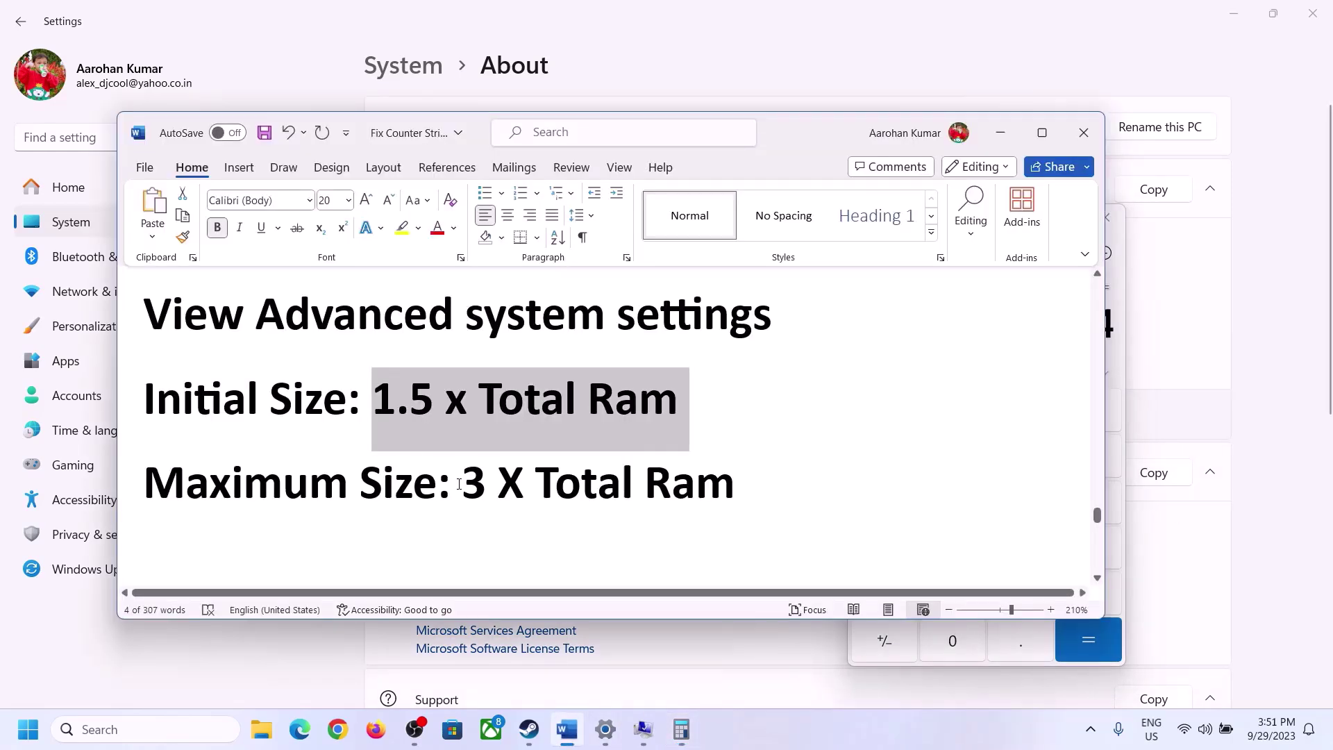
{"action": "left_click", "coordinate": [680, 729]}
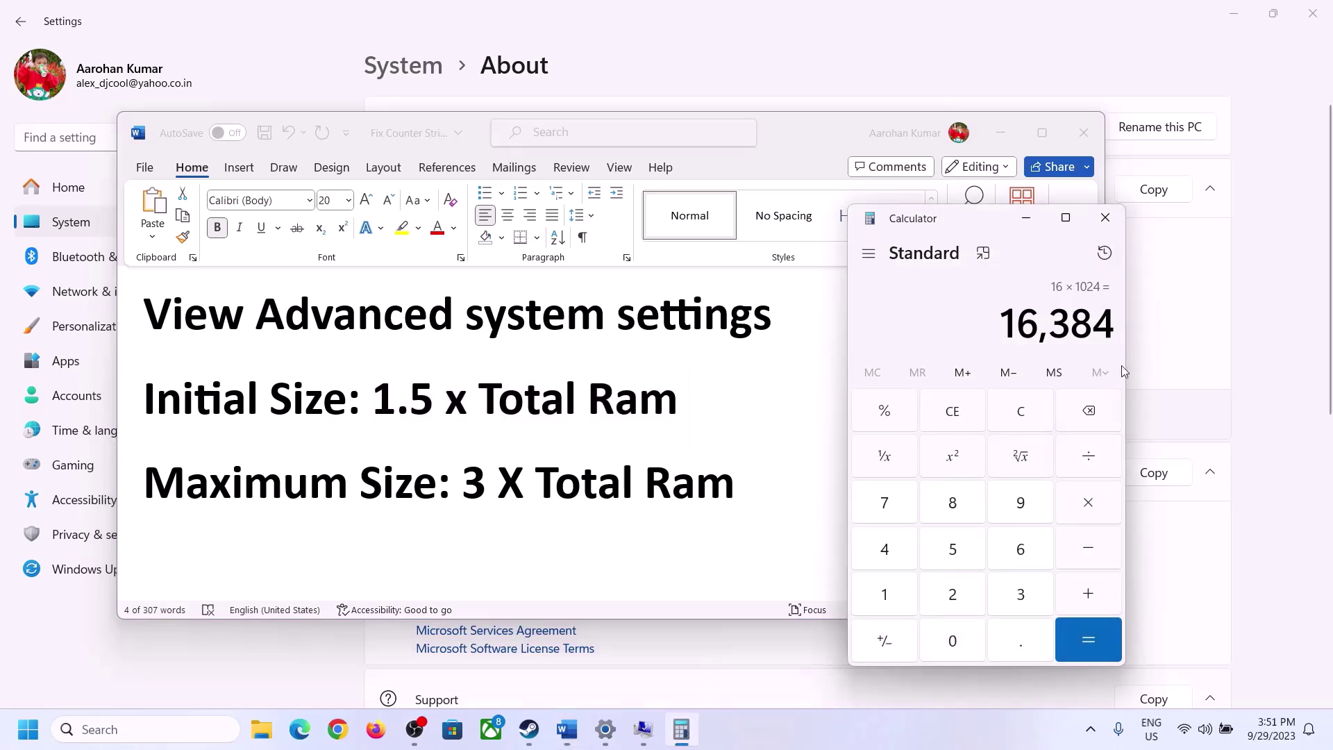
{"action": "left_click", "coordinate": [1088, 506]}
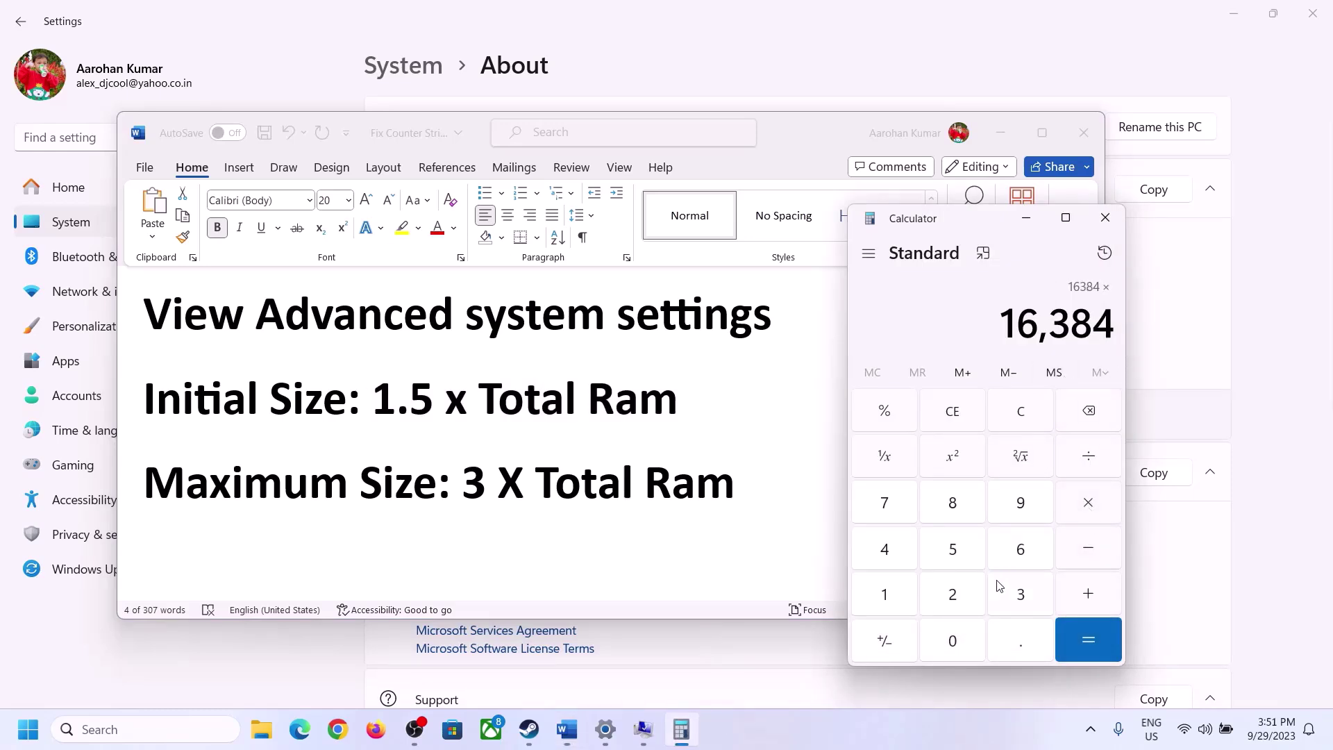
{"action": "left_click", "coordinate": [1009, 595]}
{"action": "left_click", "coordinate": [1099, 636]}
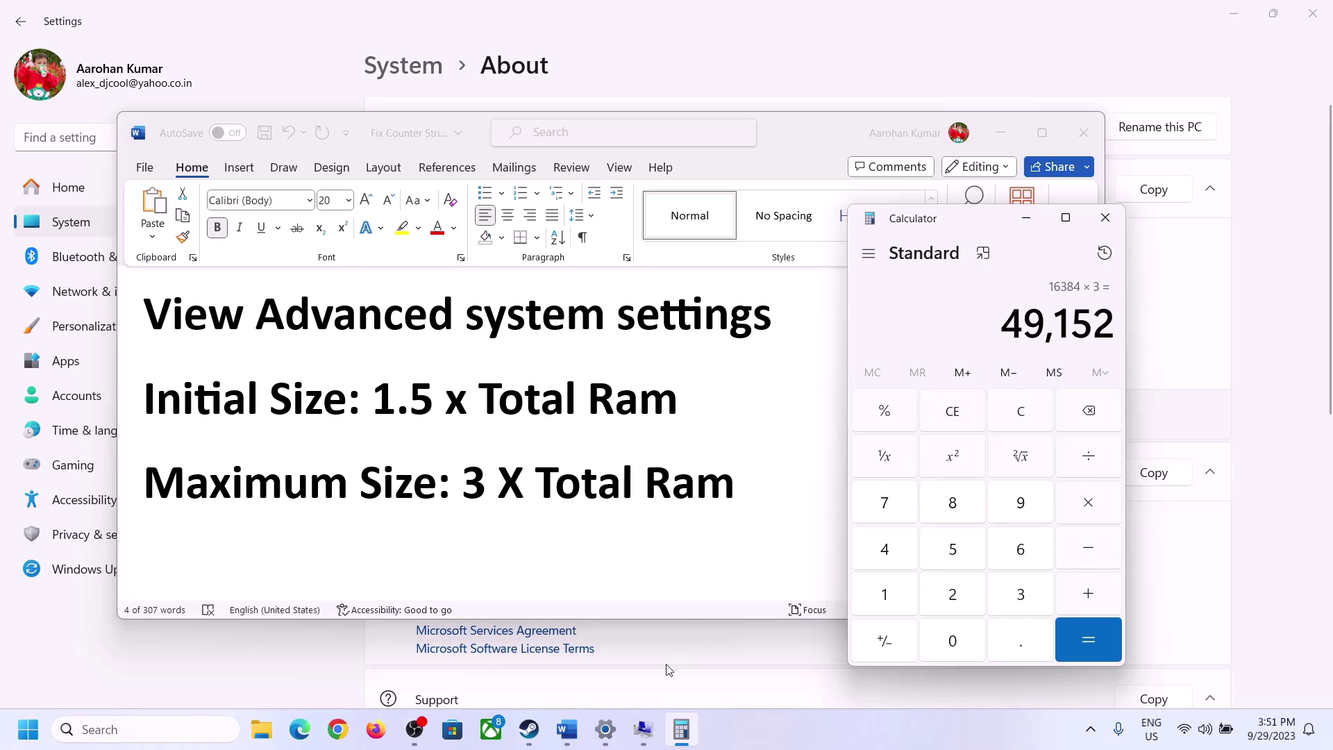
{"action": "left_click", "coordinate": [611, 629]}
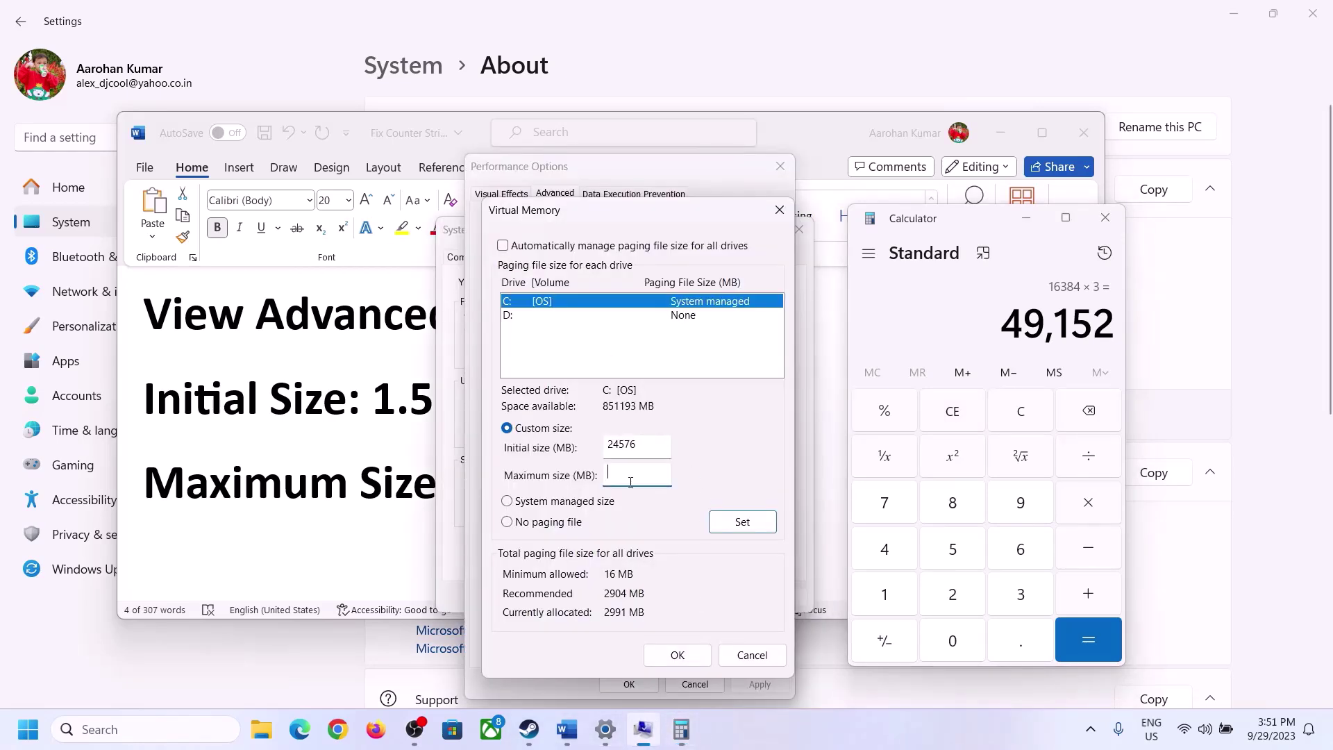
{"action": "type", "text": "49152"}
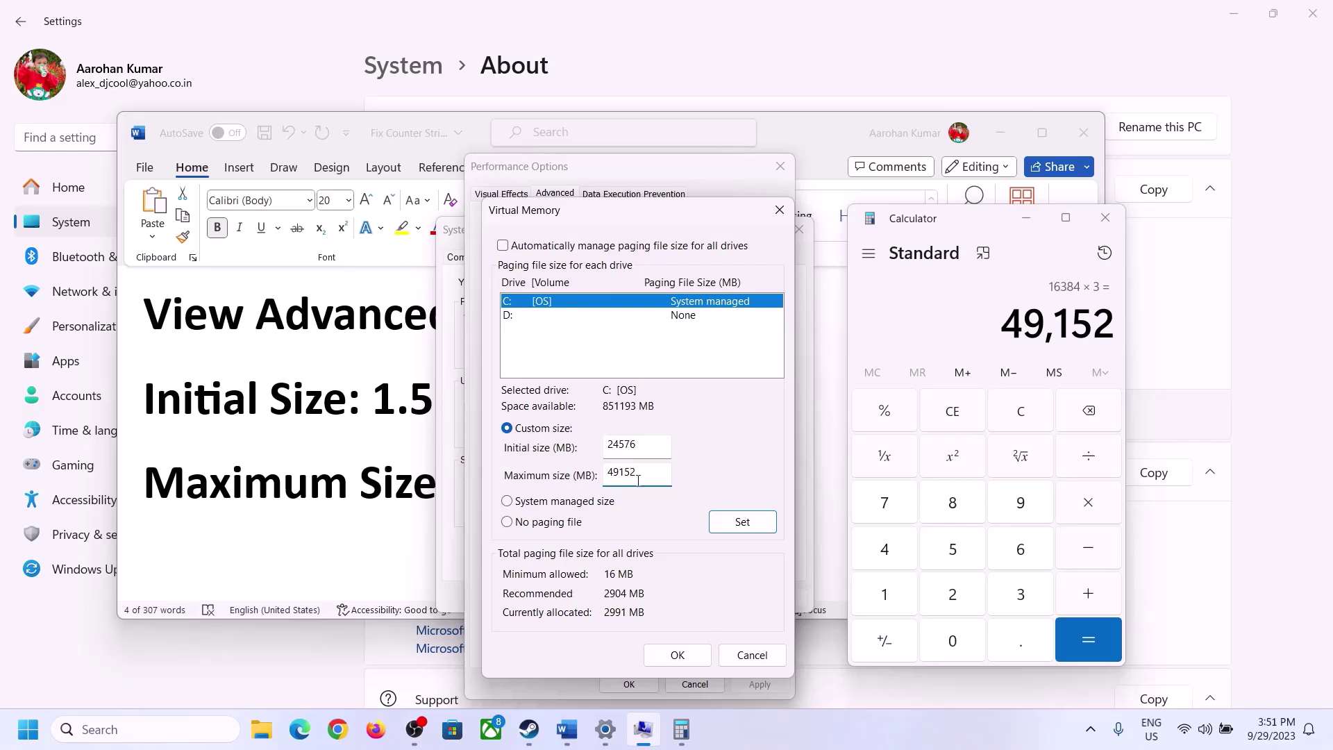
Set the custom paging file size for drive C, apply and close Performance Options and System Properties, and dismiss the restart prompt
{"action": "left_click", "coordinate": [741, 522]}
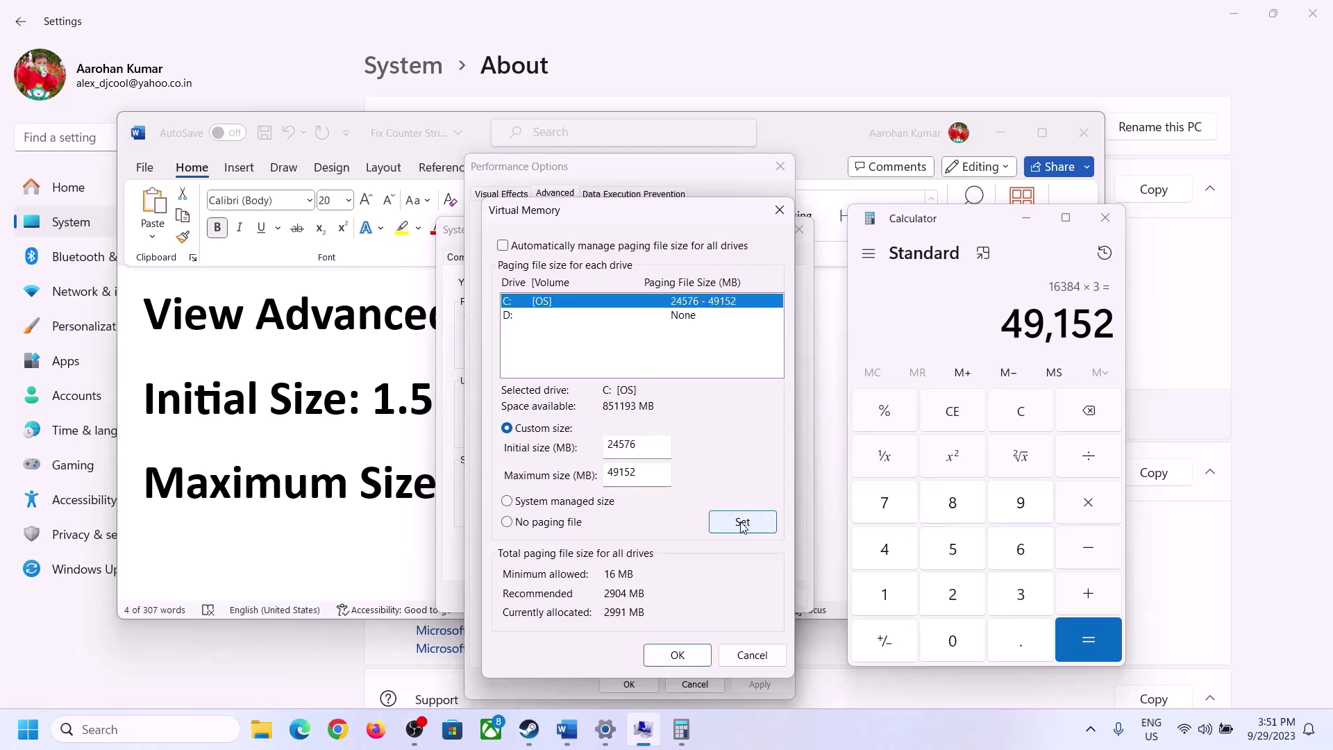
{"action": "left_click", "coordinate": [684, 655]}
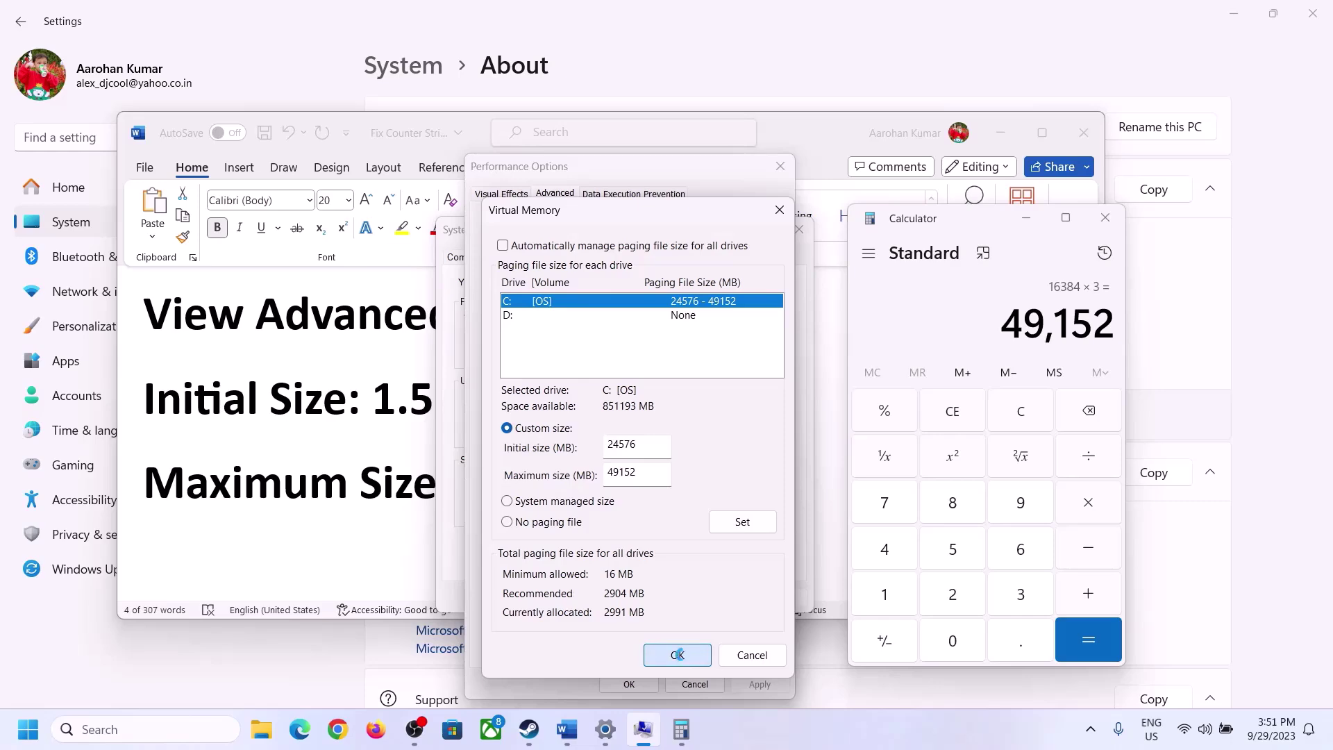
{"action": "left_click", "coordinate": [827, 425]}
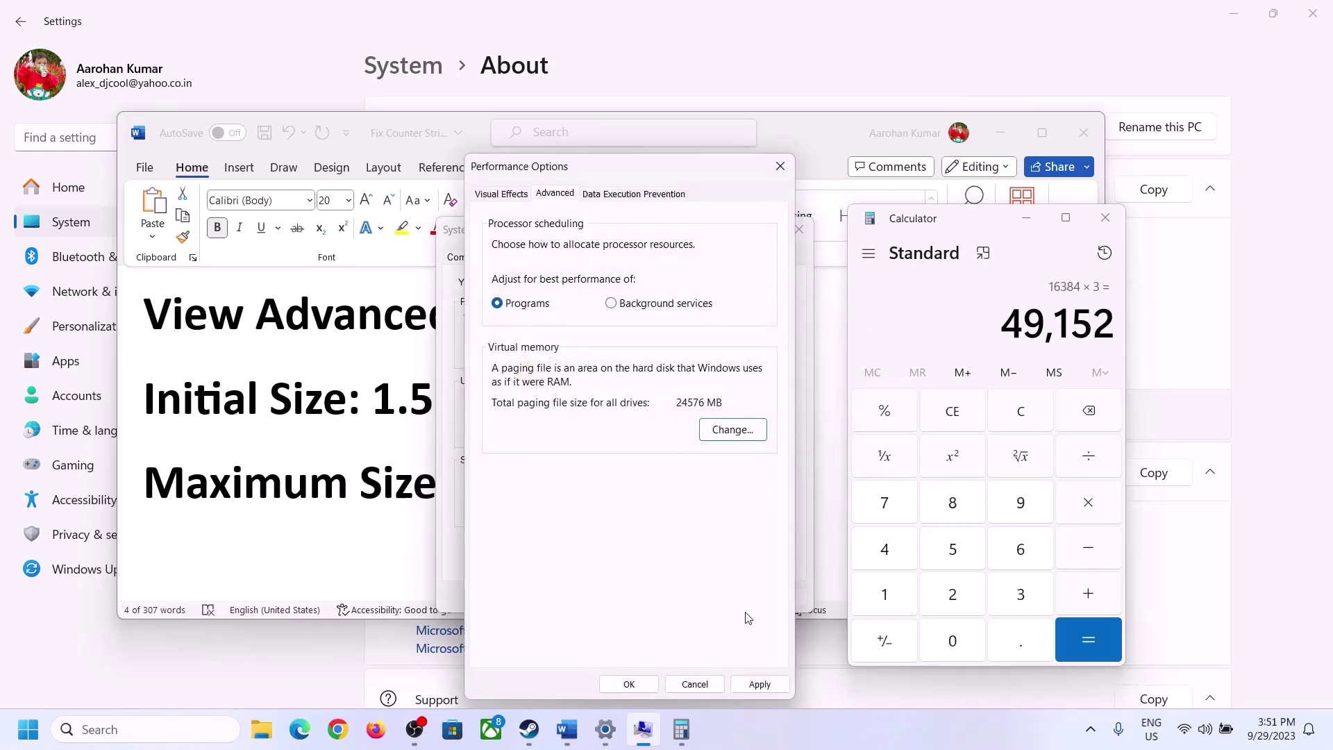
{"action": "left_click", "coordinate": [759, 685]}
{"action": "left_click", "coordinate": [632, 684]}
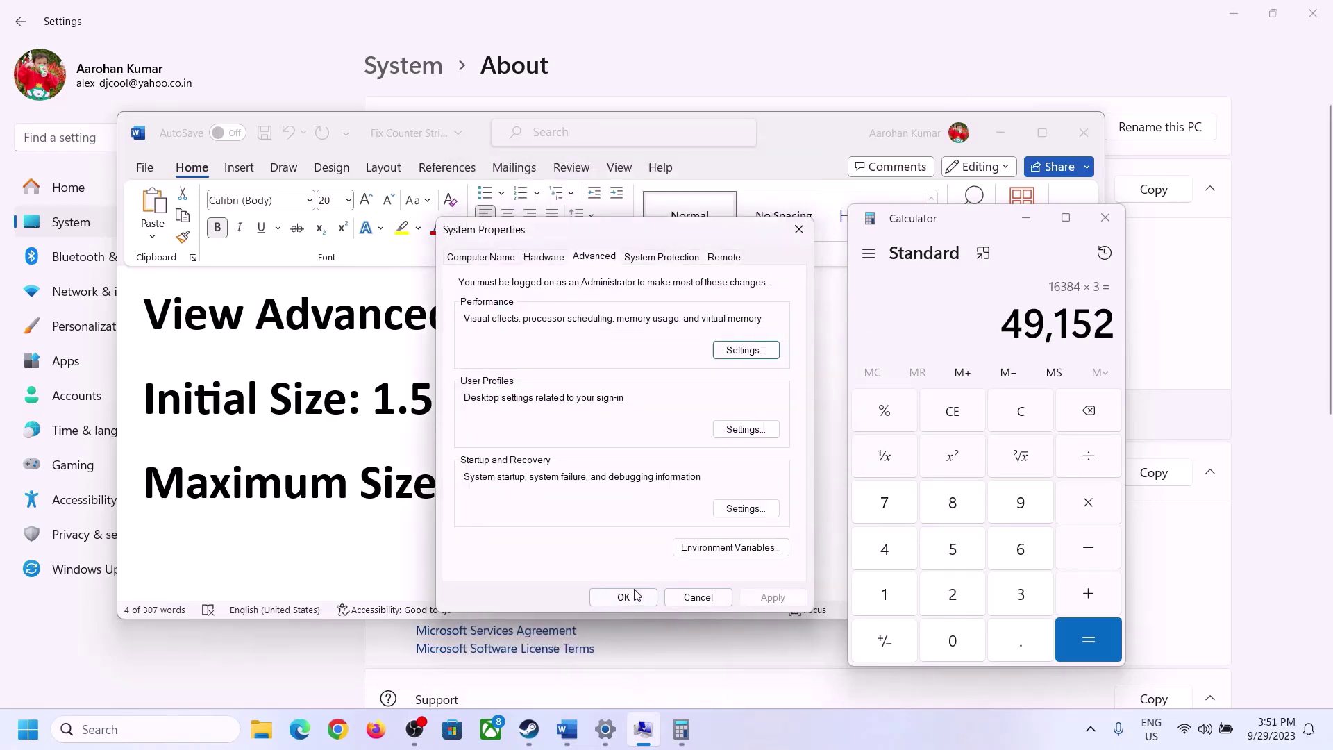
{"action": "left_click", "coordinate": [630, 596]}
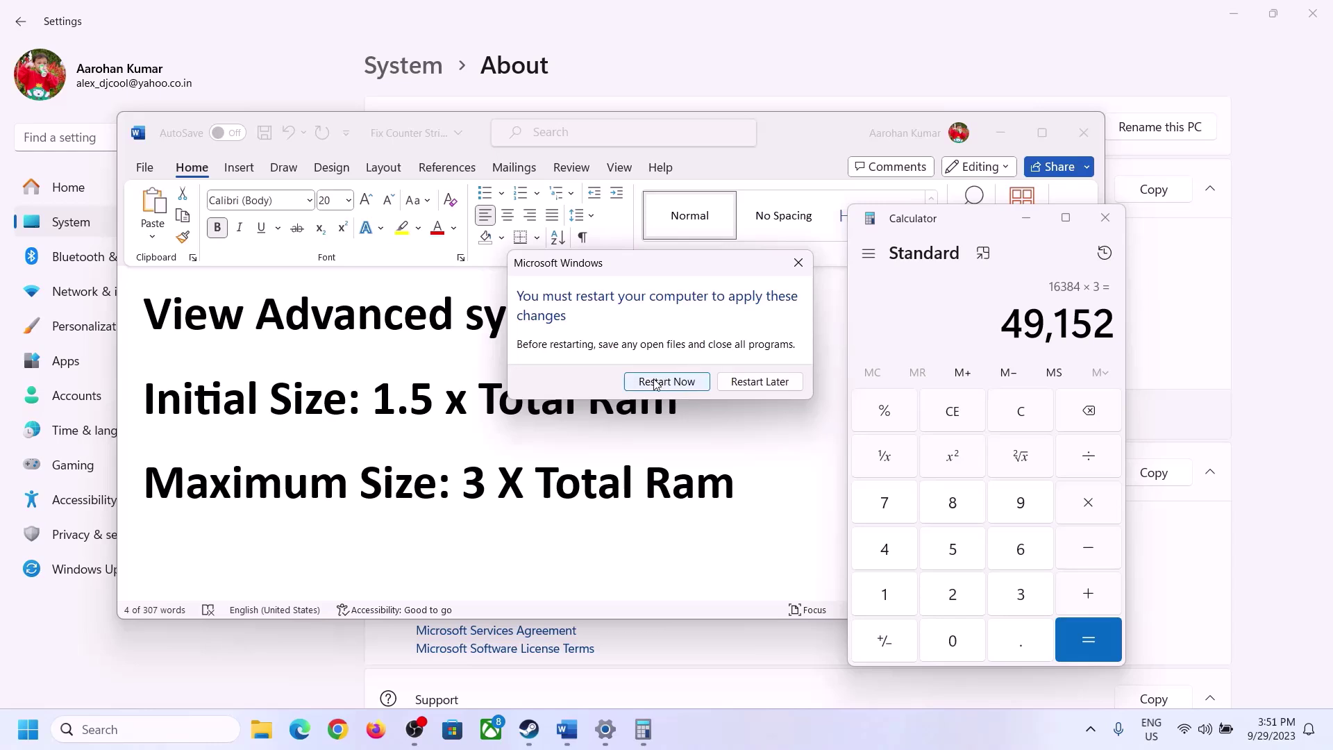
{"action": "left_click", "coordinate": [798, 263]}
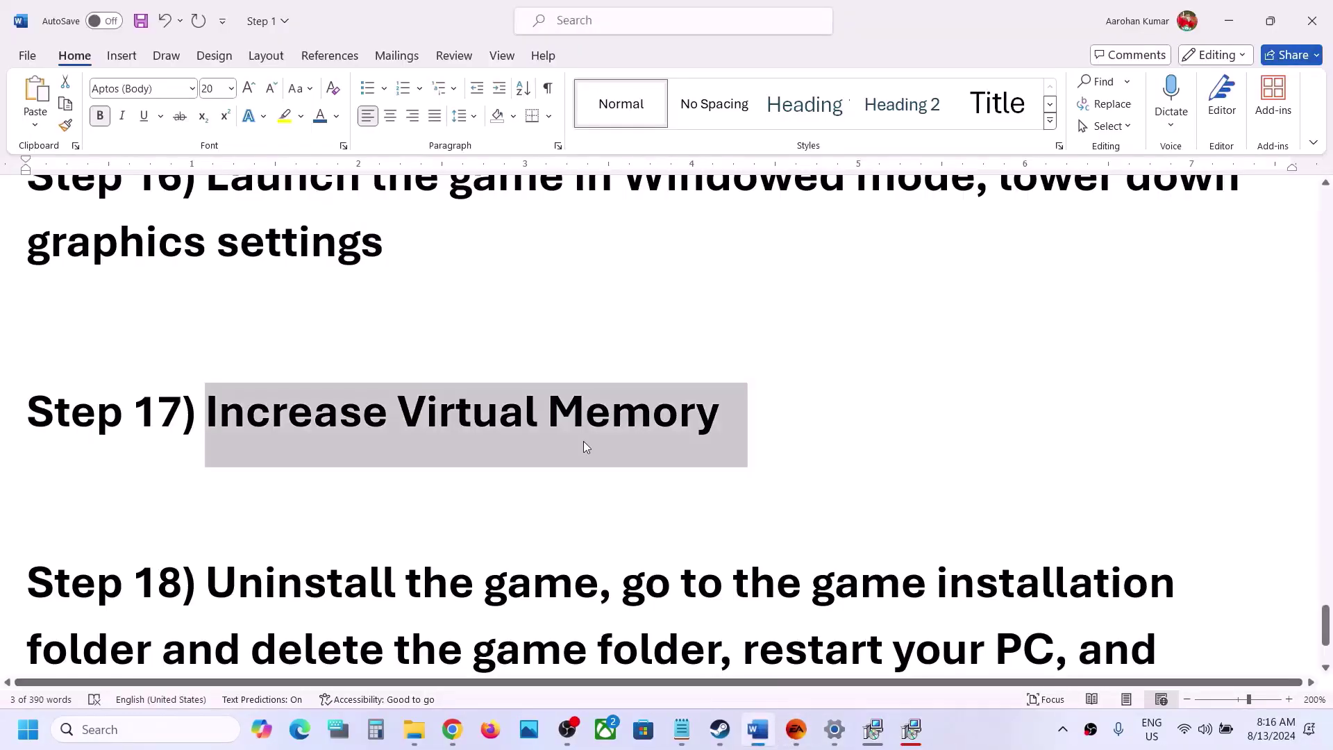
Highlight the uninstall and folder-deletion instruction of Step 18 in the notes, and open the management options for Madden NFL 25 in the EA app
{"action": "scroll", "coordinate": [583, 447], "scroll_direction": "down", "scroll_amount": 3}
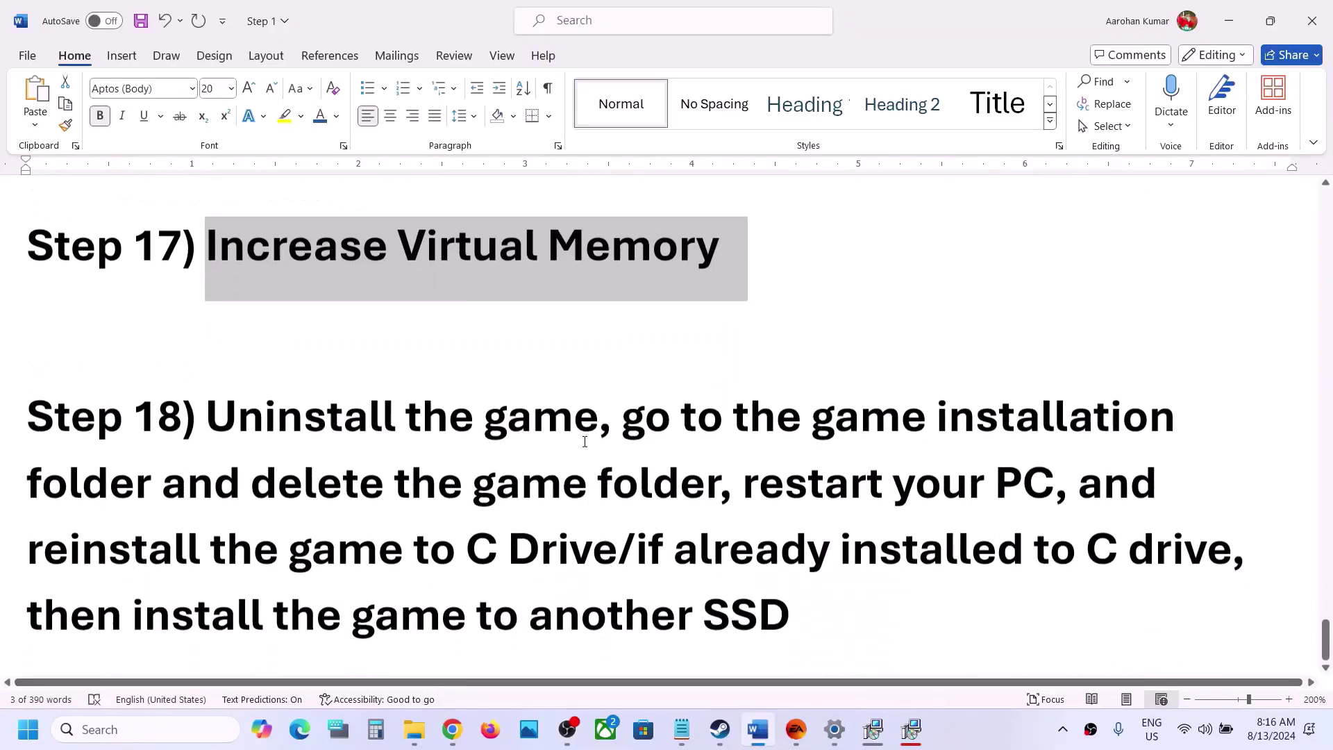
{"action": "left_click_drag", "start_coordinate": [210, 410], "coordinate": [733, 479]}
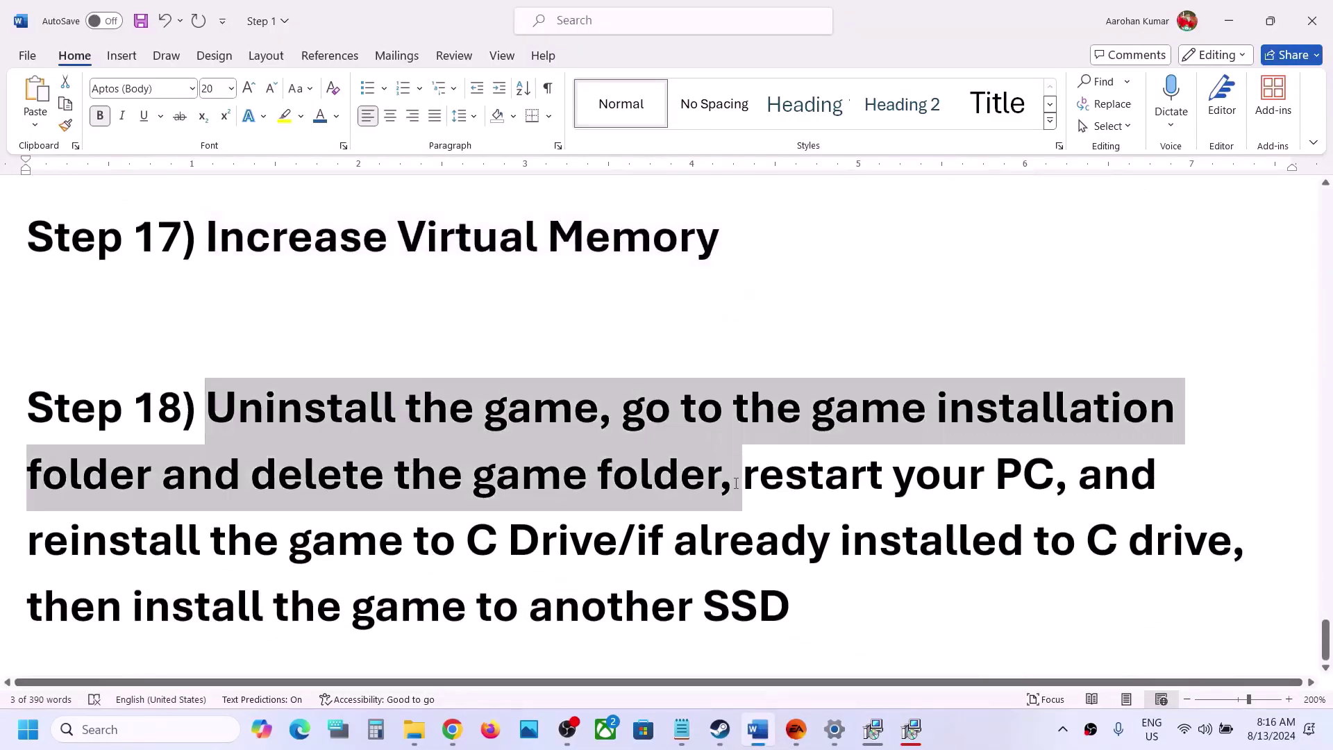
{"action": "left_click", "coordinate": [796, 729]}
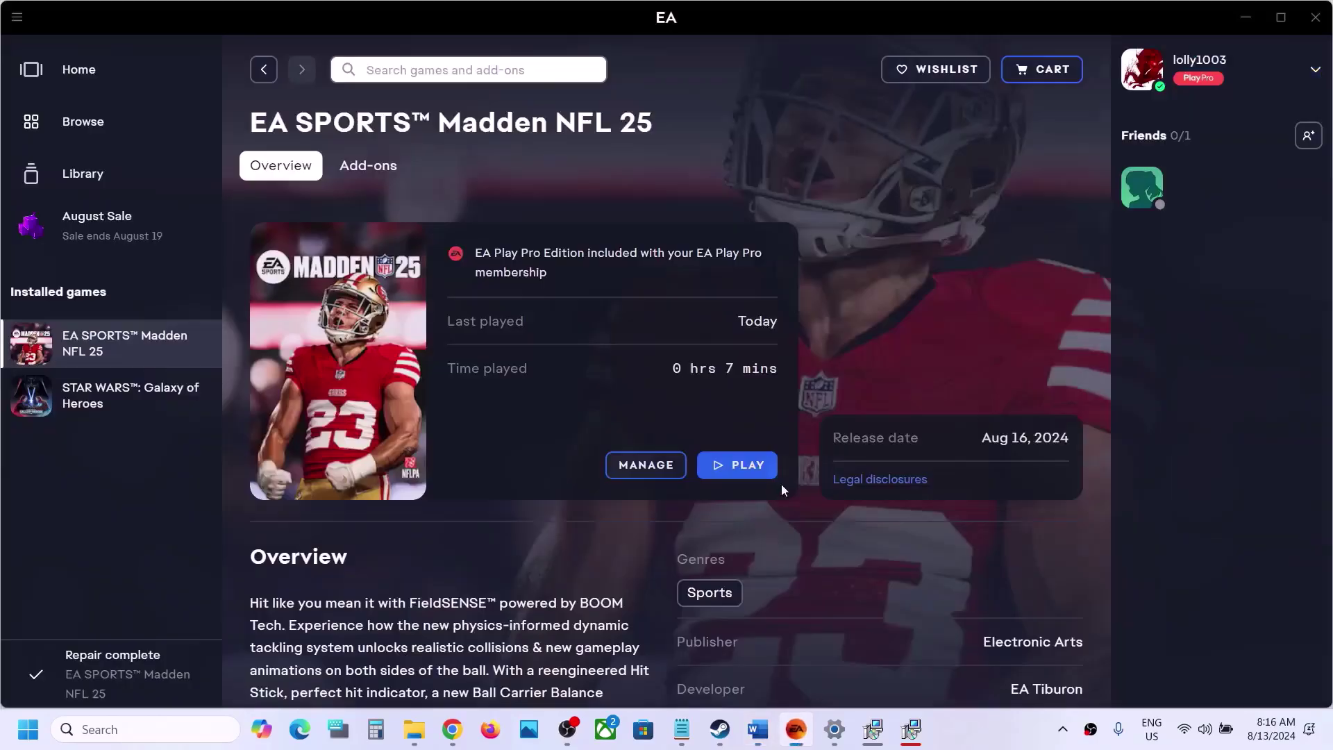
{"action": "left_click", "coordinate": [652, 467]}
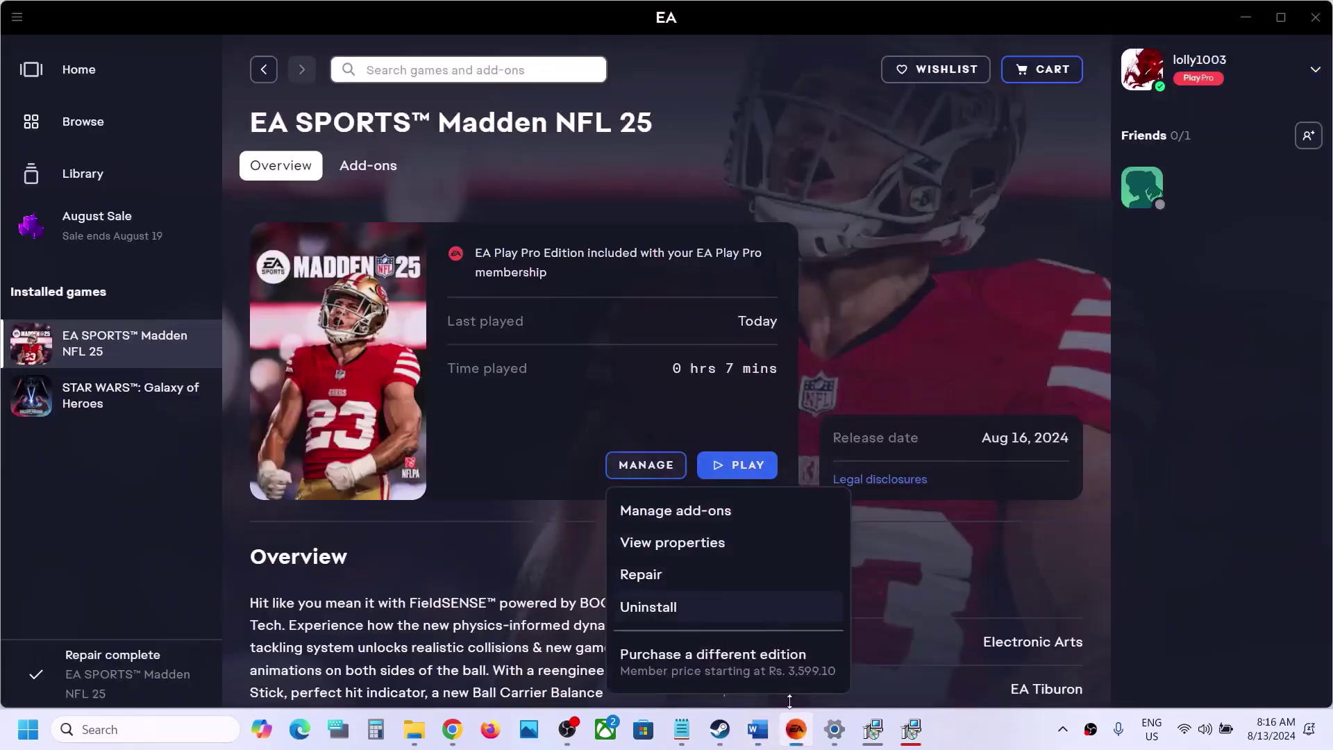
Back in the Word notes, highlight Step 18's C drive and alternative SSD reinstall instructions, then return to the game's EA app page and dismiss its open options
{"action": "left_click", "coordinate": [774, 735]}
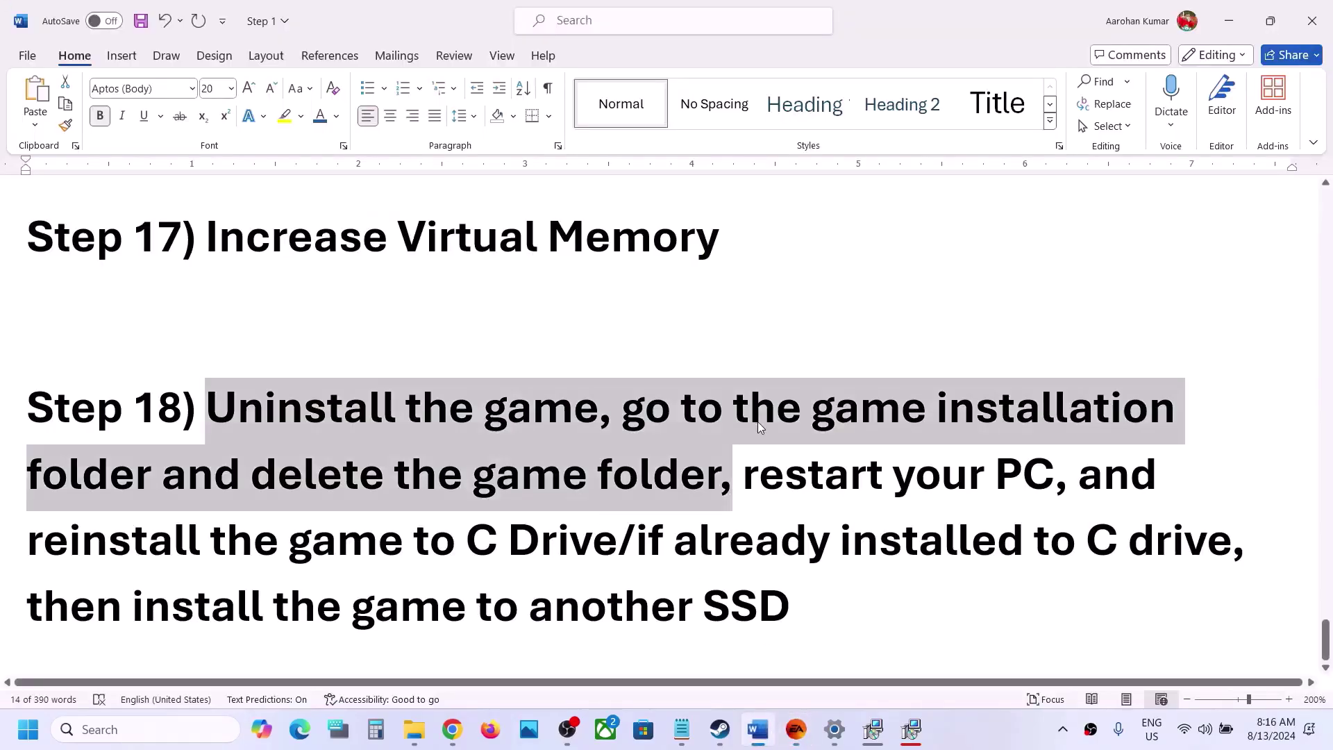
{"action": "left_click", "coordinate": [760, 426]}
{"action": "left_click_drag", "start_coordinate": [625, 408], "coordinate": [602, 529]}
{"action": "left_click", "coordinate": [602, 529]}
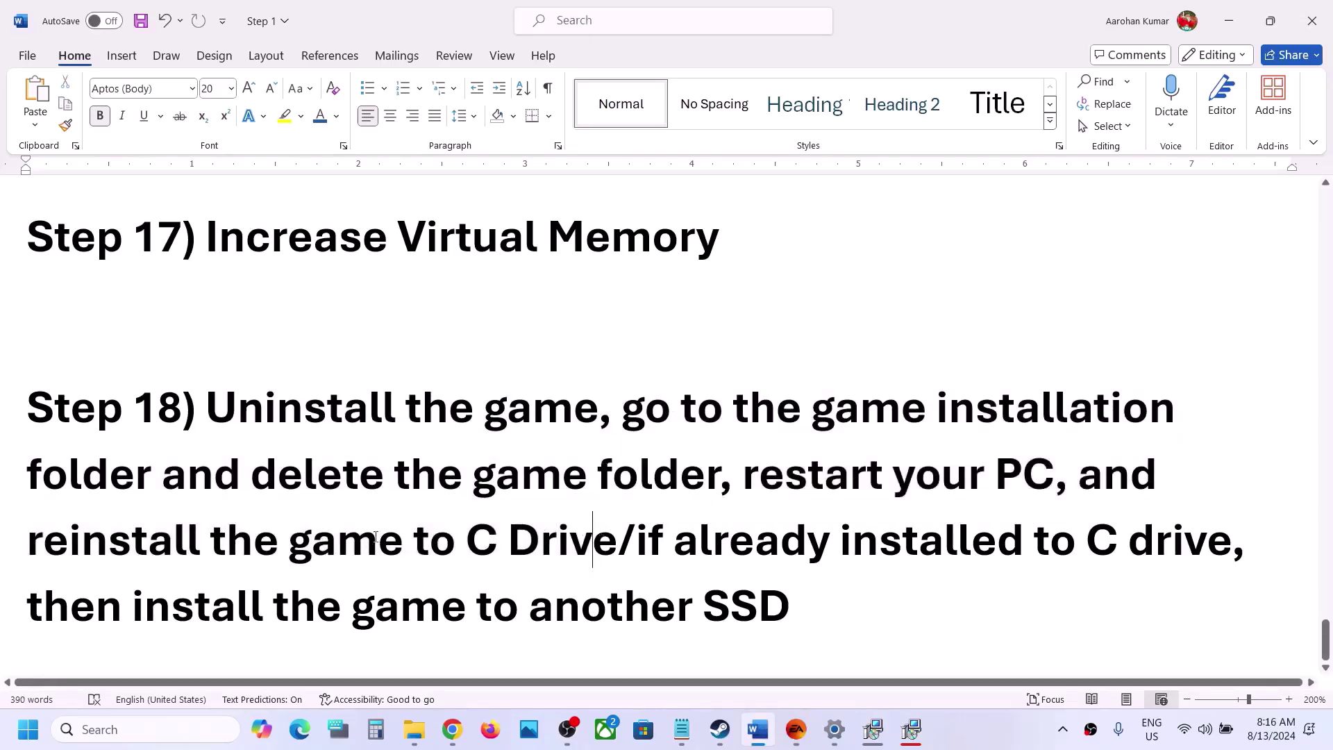
{"action": "left_click_drag", "start_coordinate": [304, 541], "coordinate": [569, 536]}
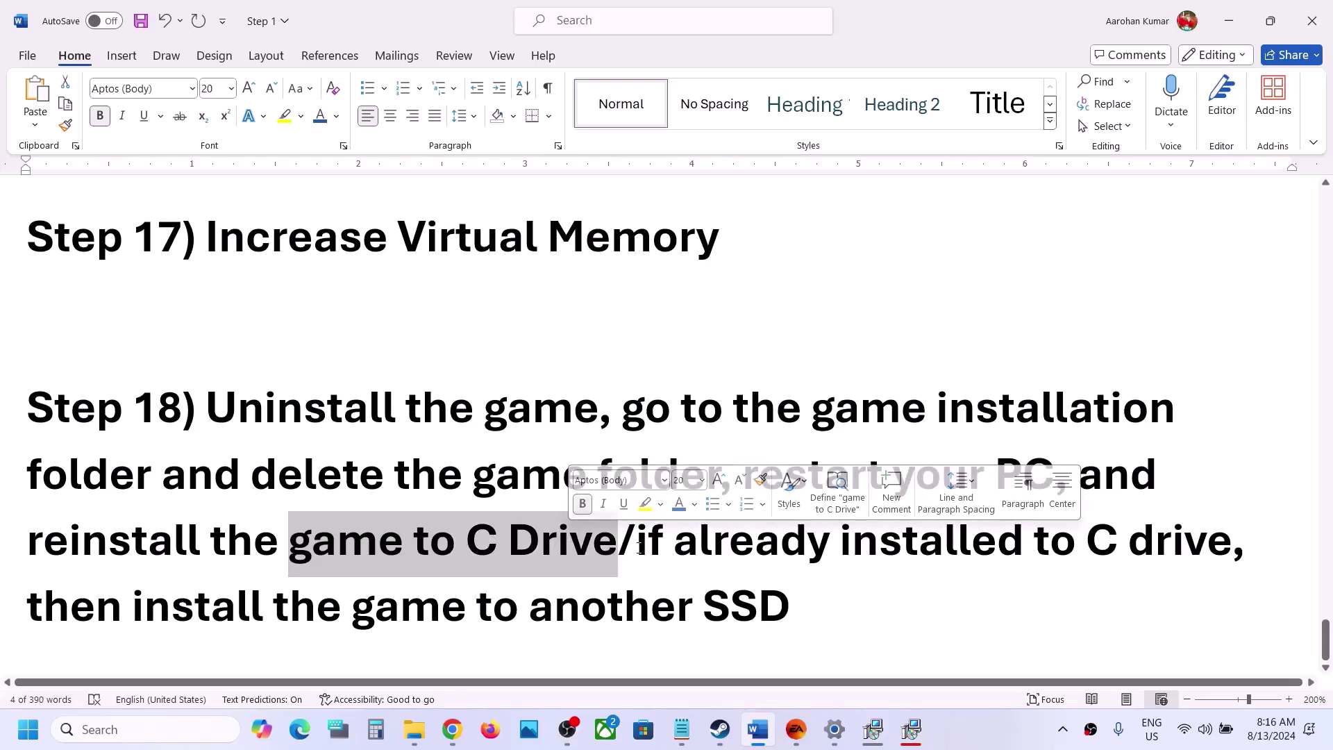
{"action": "left_click_drag", "start_coordinate": [637, 545], "coordinate": [783, 604]}
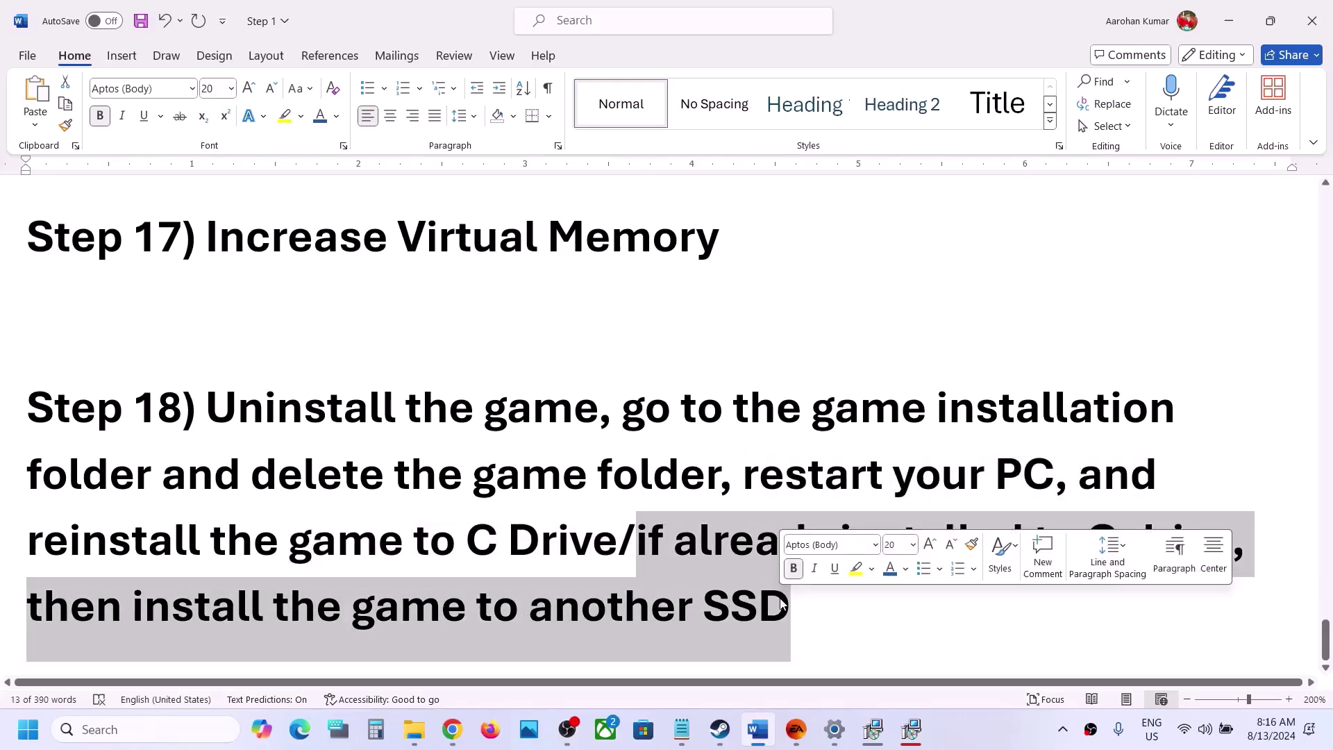
{"action": "left_click", "coordinate": [796, 729]}
{"action": "left_click", "coordinate": [874, 404]}
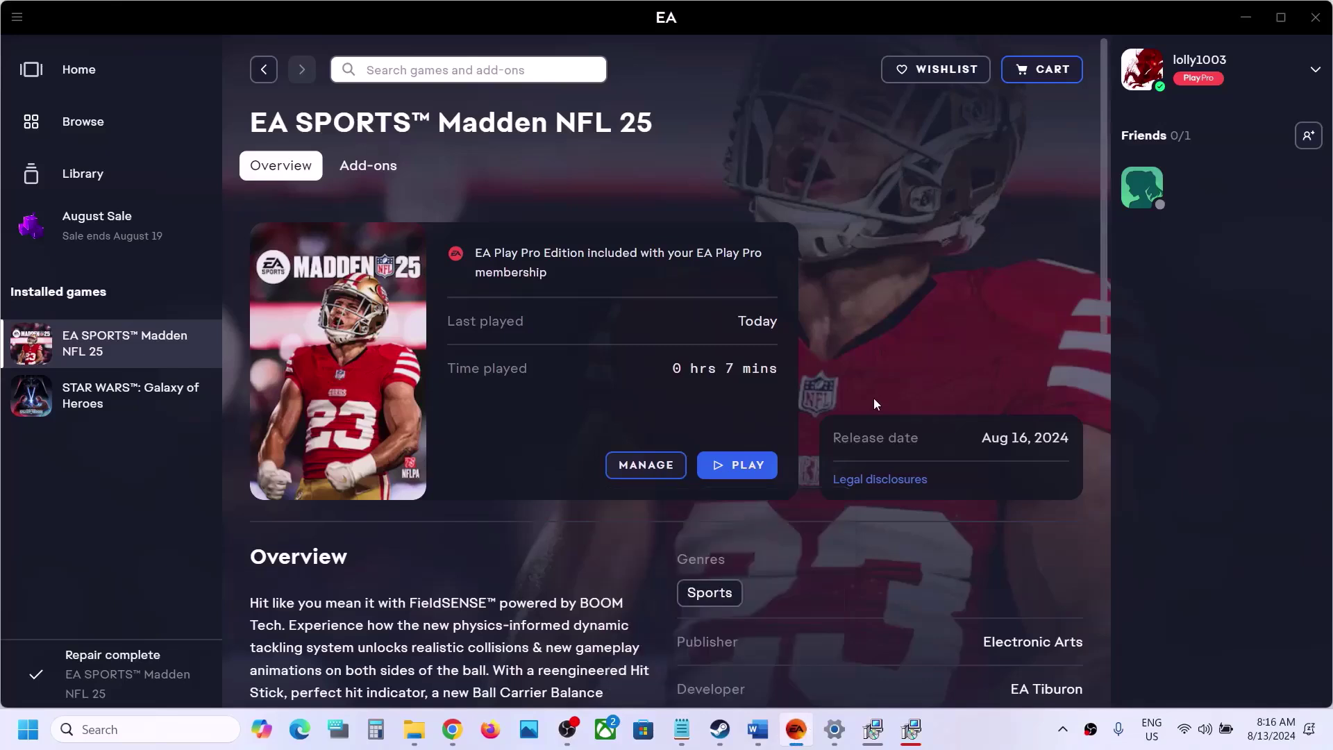